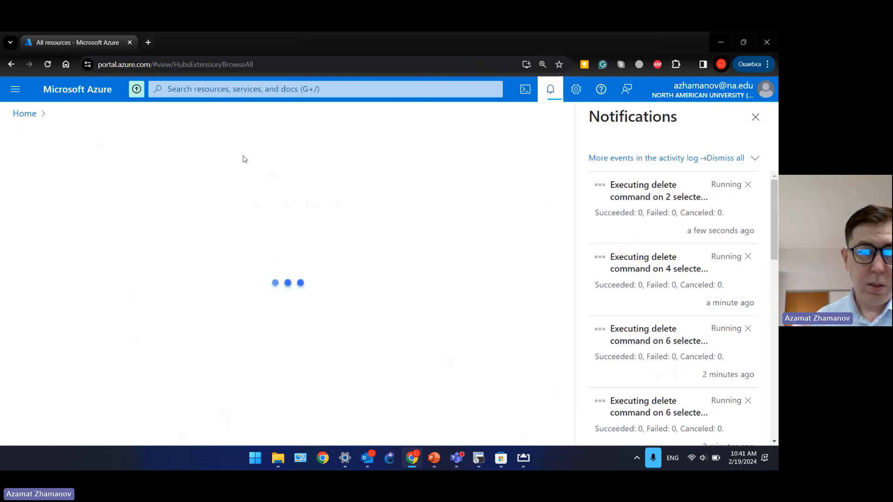
Step: Search the marketplace for "virtual network" and start creating a Microsoft Virtual network resource
left_click(755, 117)
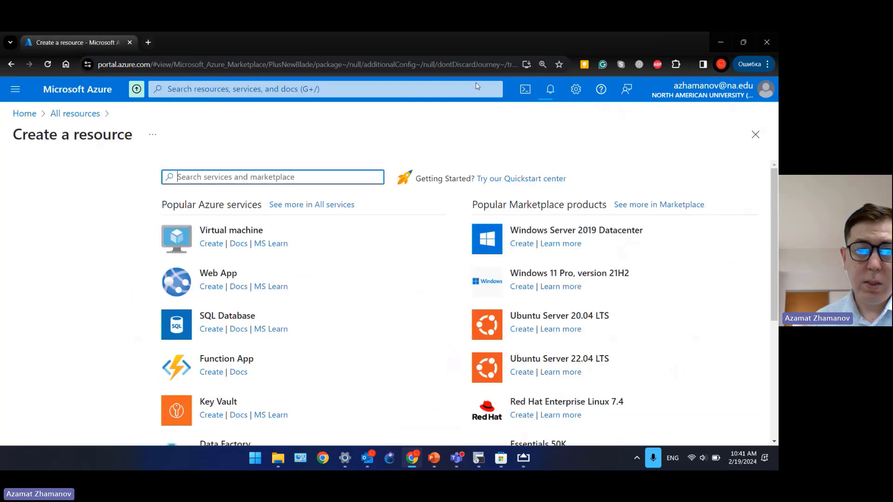
left_click(22, 114)
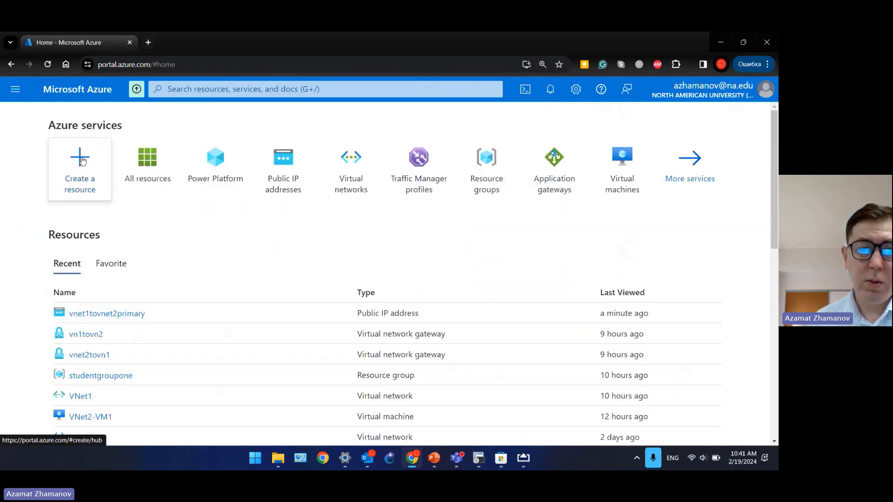
left_click(82, 160)
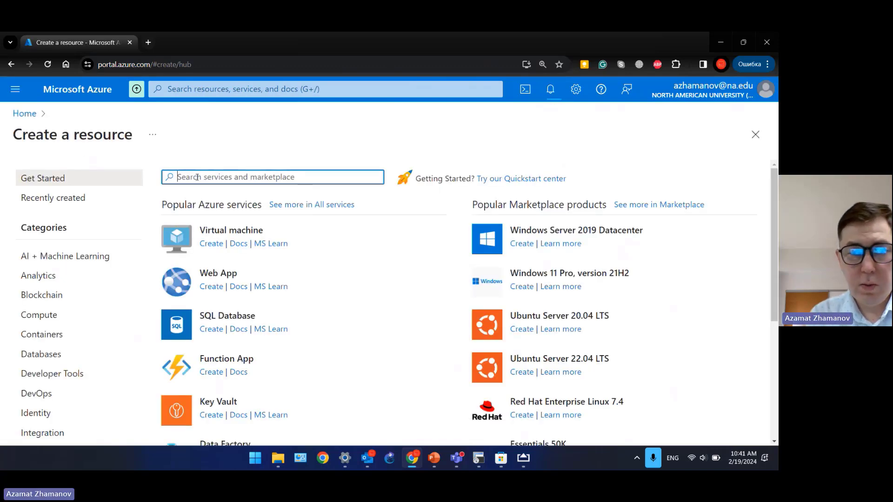
type("virtual")
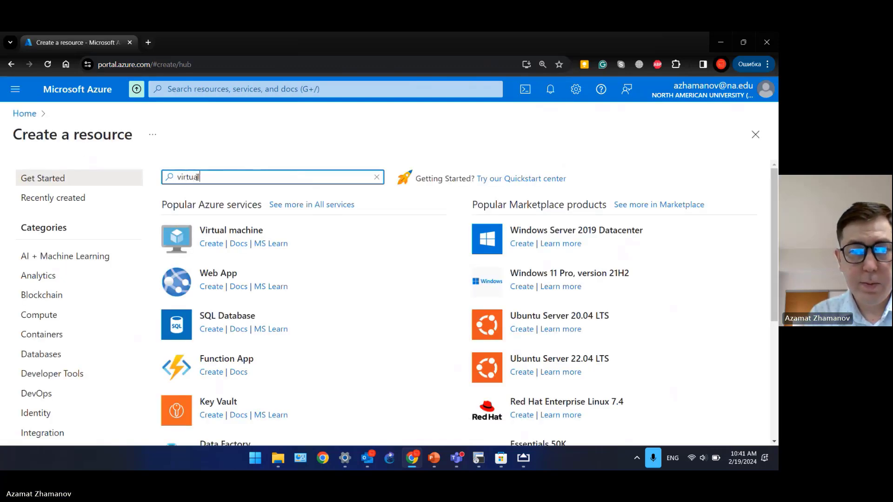
left_click(220, 217)
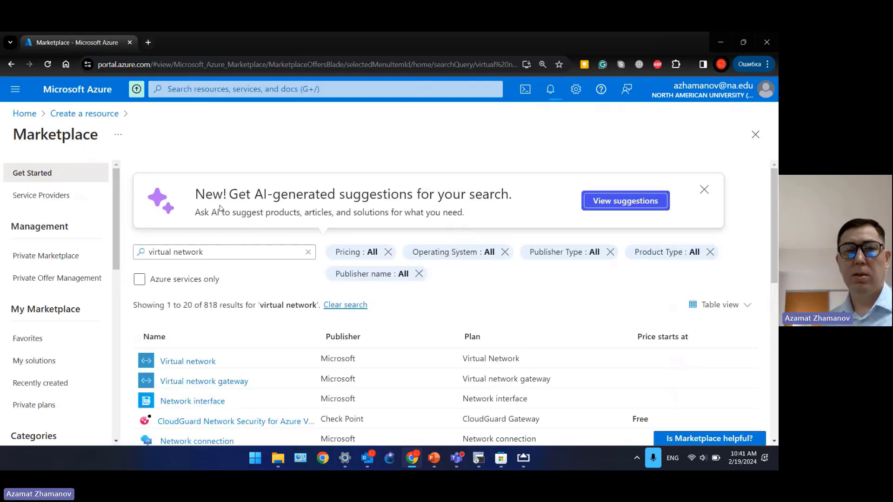
left_click(189, 362)
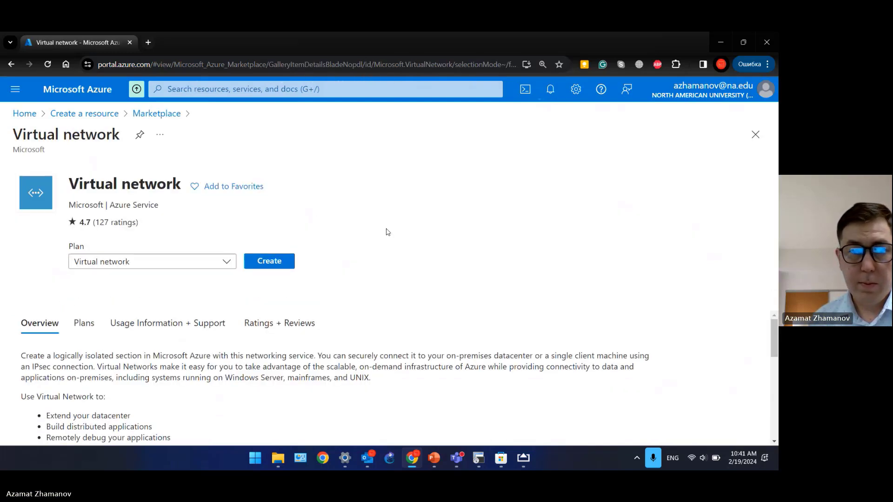
left_click(285, 263)
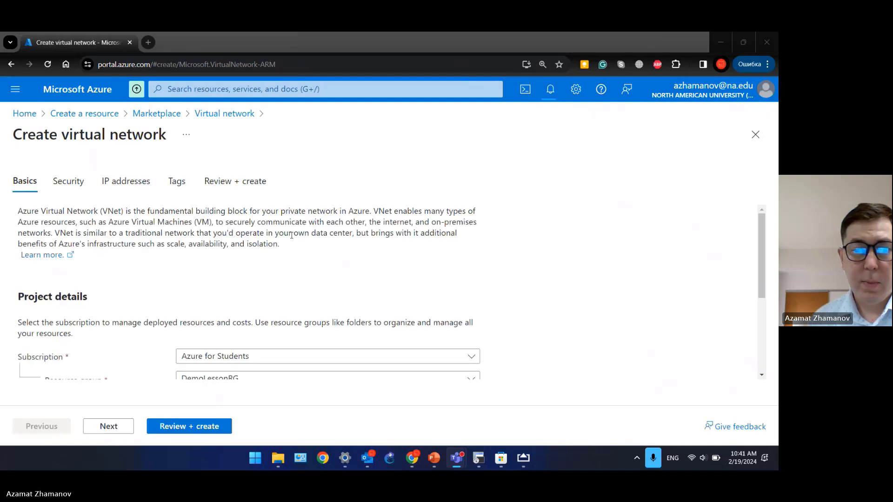
Step: Assign the virtual network to the studentgroupone resource group and name it VNetUS
scroll(292, 236, "down", 2)
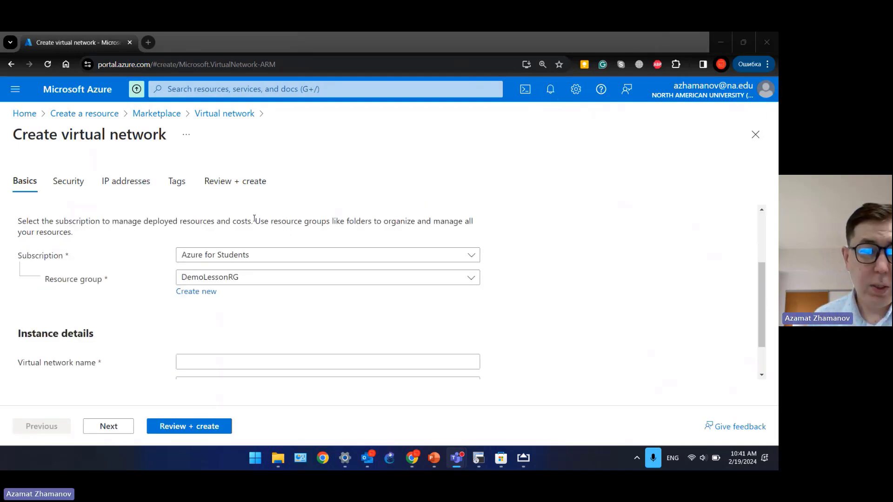
left_click(207, 279)
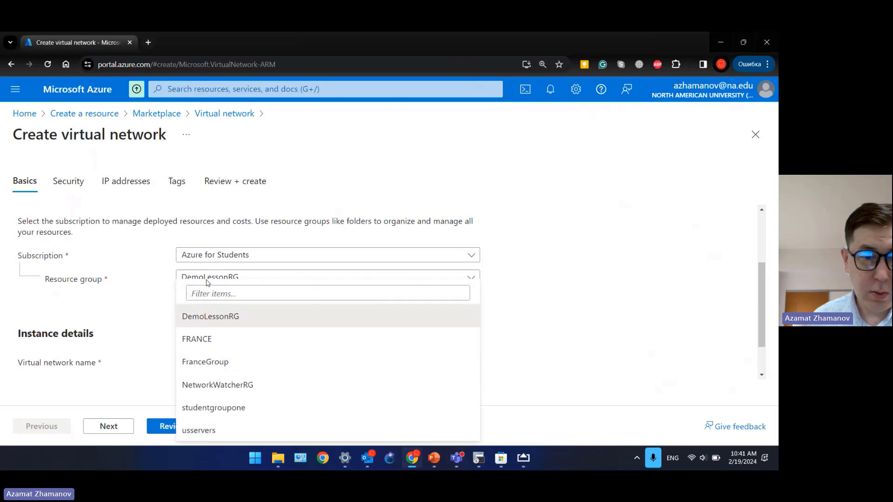
left_click(254, 407)
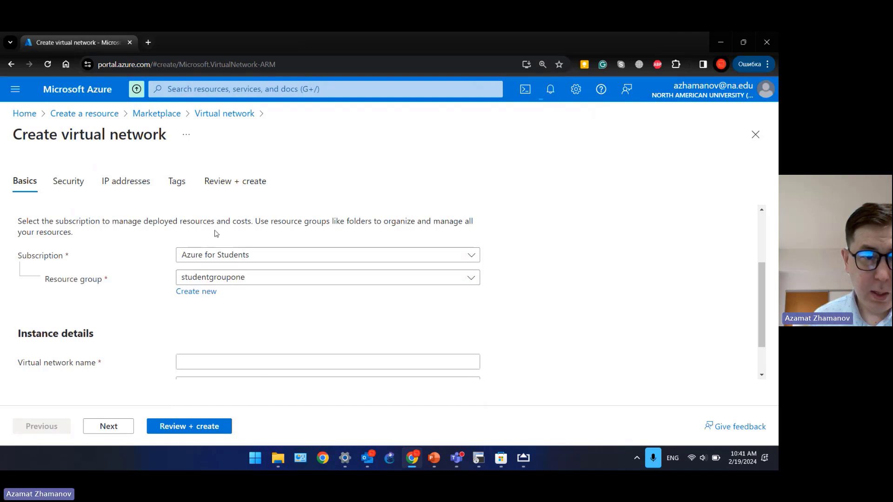
scroll(218, 232, "down", 1)
left_click(224, 307)
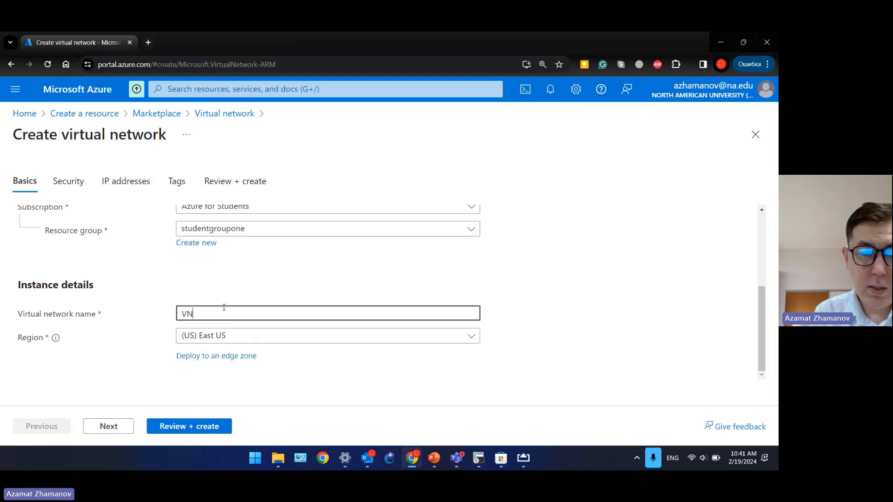
type("VNetUS")
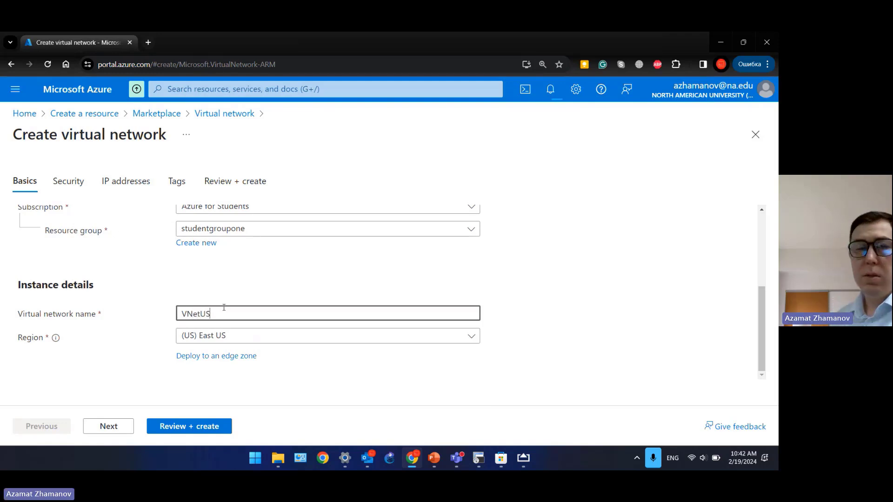
left_click(208, 288)
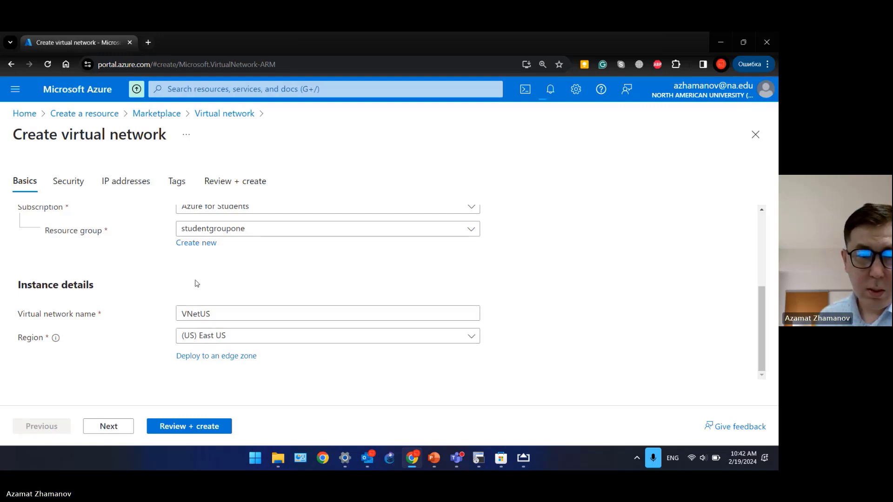
Step: Accept the default security settings for VNetUS and check its 10.0.0.0/16 IPv4 address space
left_click(107, 427)
scroll(145, 305, "down", 5)
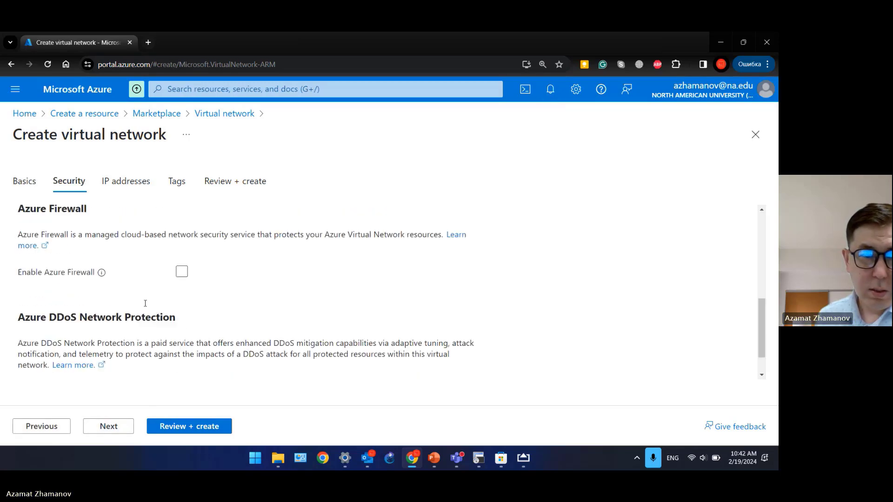
left_click(122, 426)
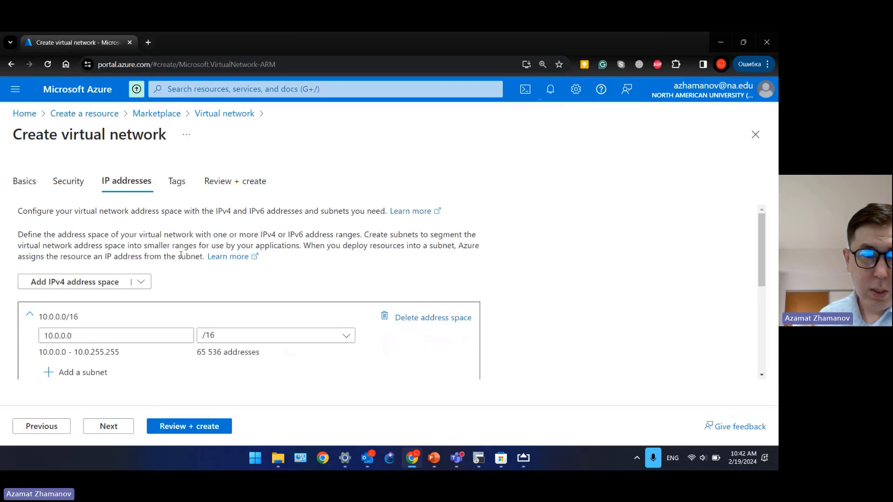
scroll(181, 255, "down", 2)
left_click_drag(128, 230, 25, 229)
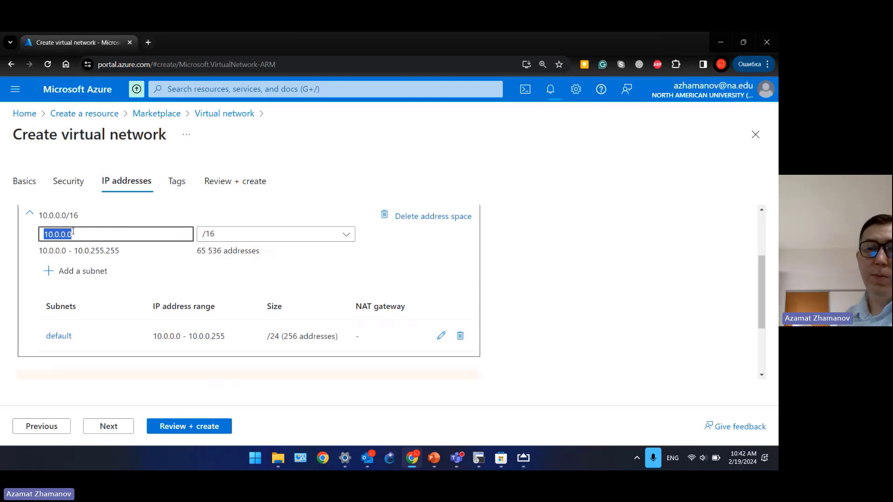
left_click(508, 281)
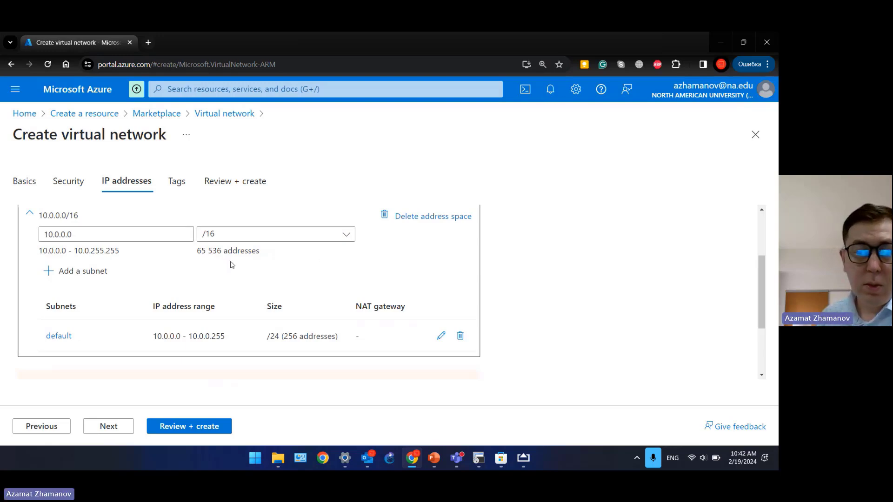
Step: Accept the default subnet, leave the tags empty, review the configuration and deploy VNetUS
scroll(231, 265, "down", 3)
left_click(116, 427)
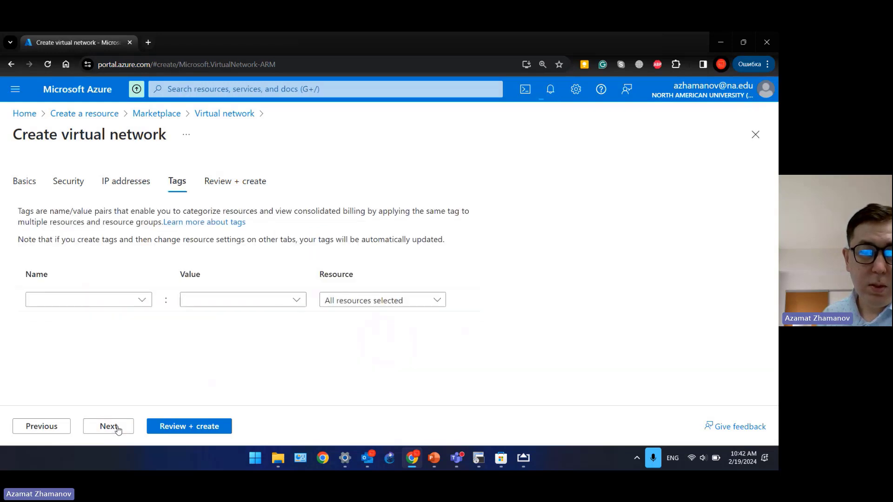
left_click(117, 428)
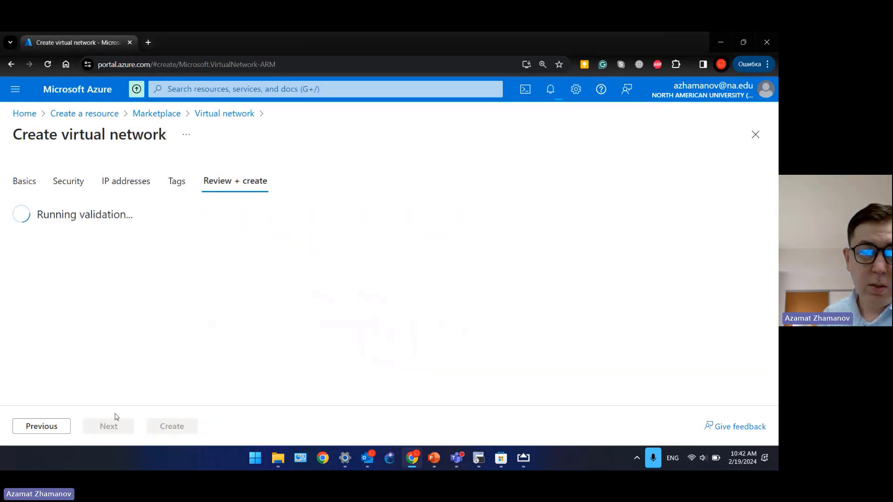
scroll(160, 369, "down", 3)
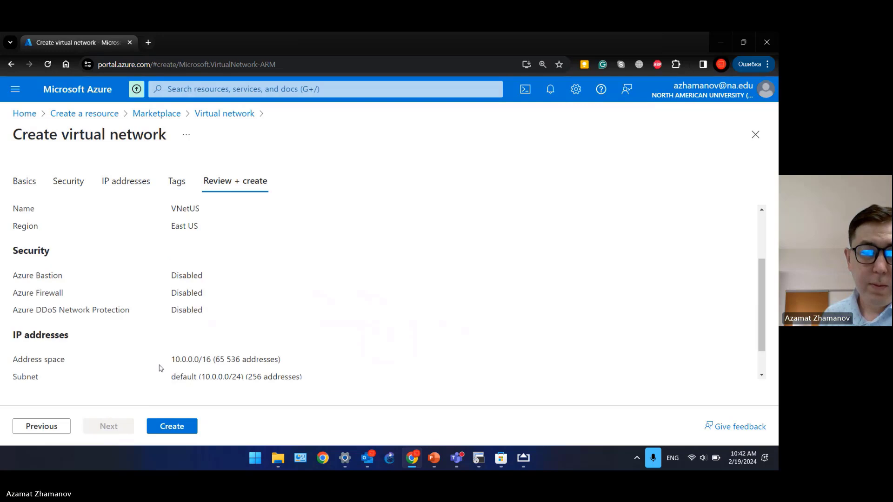
left_click(172, 426)
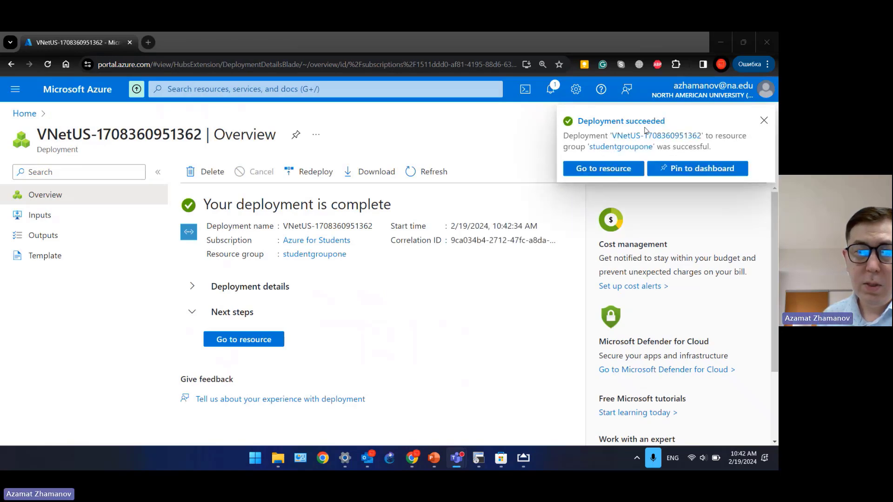
left_click(370, 197)
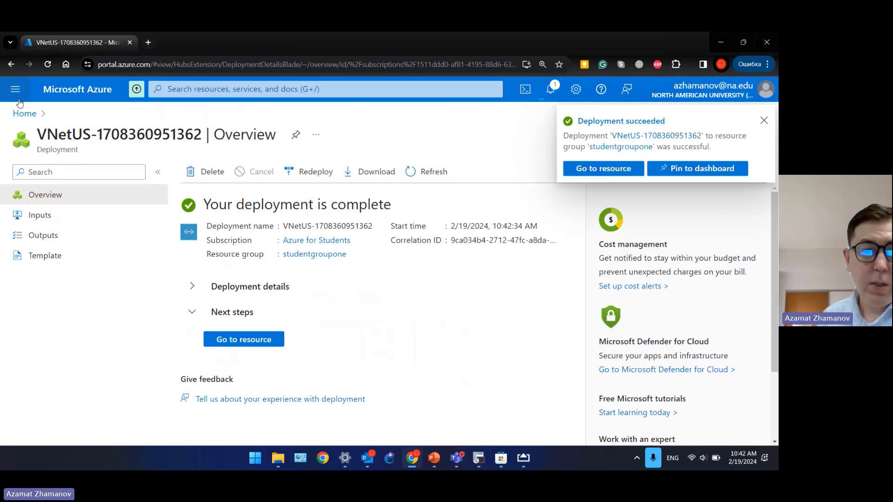
Step: Return to the portal home page and start creating a second Virtual network resource from the marketplace
left_click(27, 113)
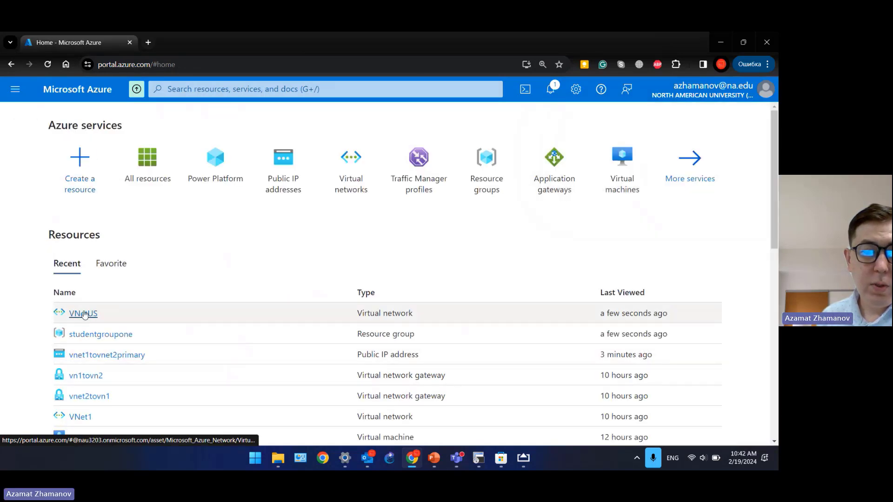
left_click(88, 159)
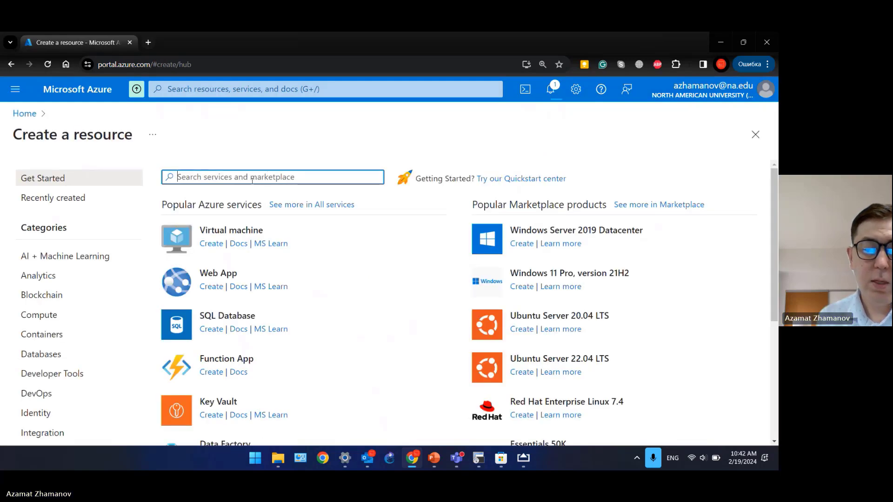
type("virtual")
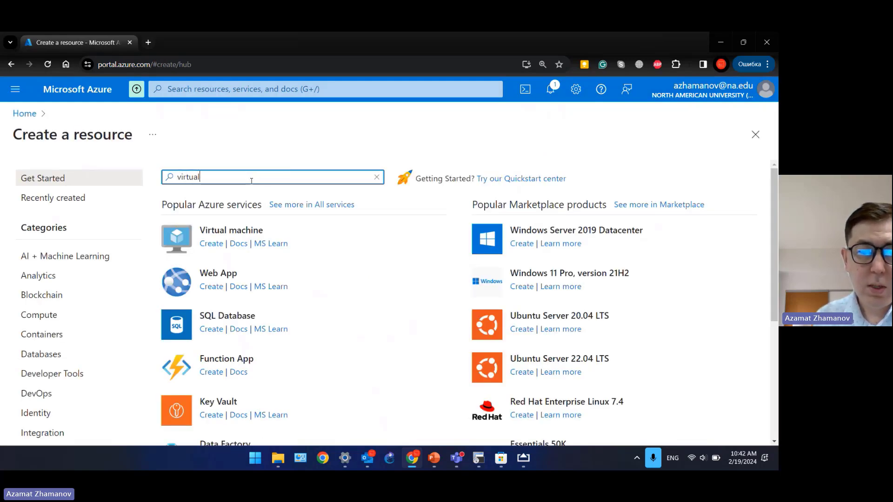
left_click(241, 215)
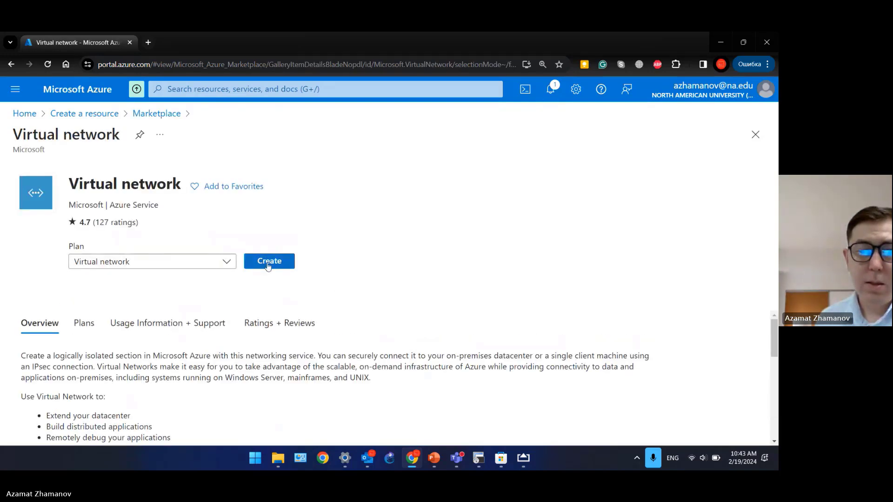
left_click(269, 262)
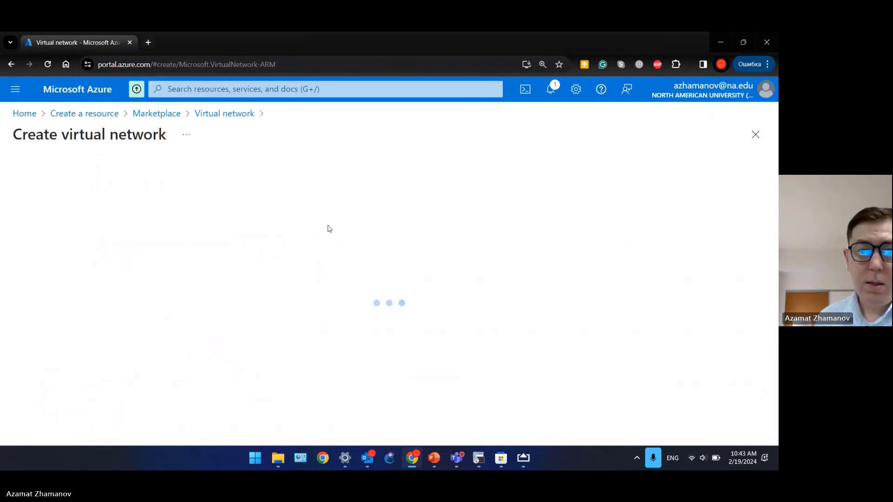
Step: Assign the second virtual network to the studentgroupone resource group and name it VNetFRANCE
scroll(190, 278, "down", 1)
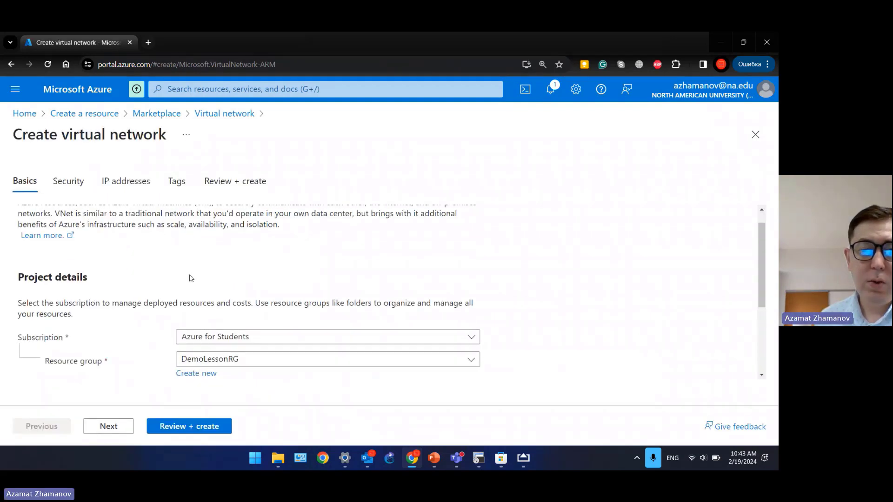
scroll(190, 278, "down", 3)
left_click(326, 228)
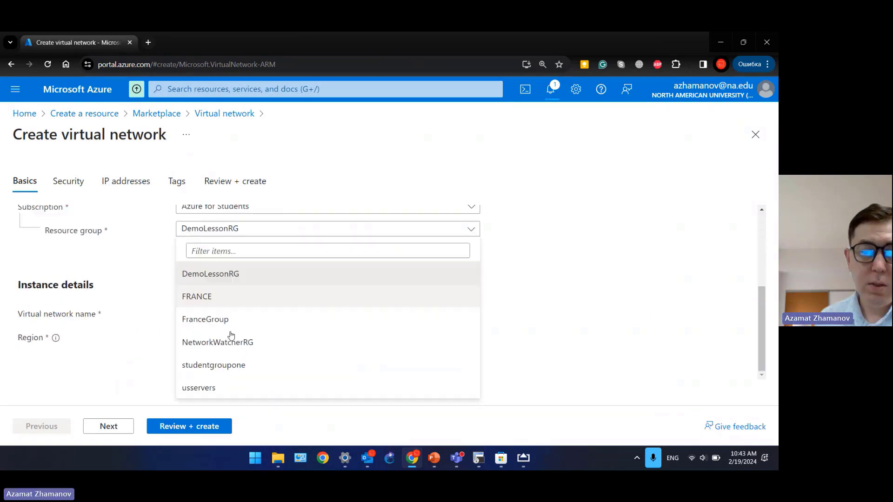
left_click(232, 364)
left_click(239, 314)
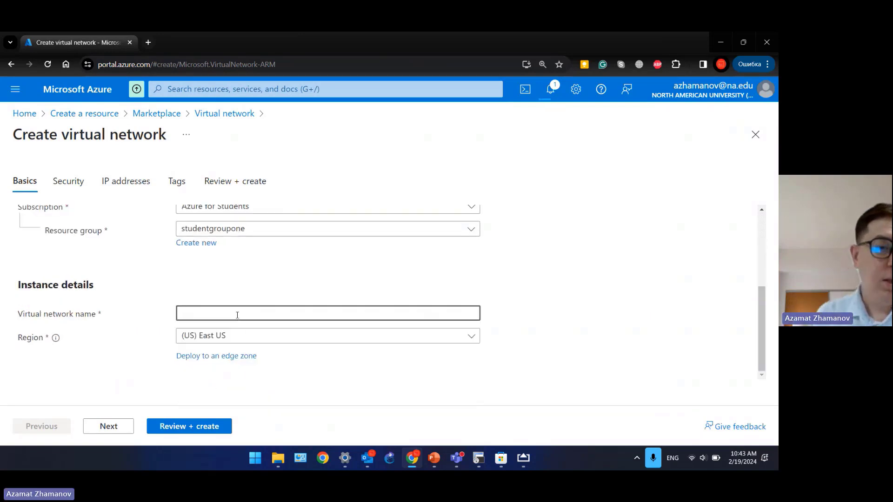
type("VNet")
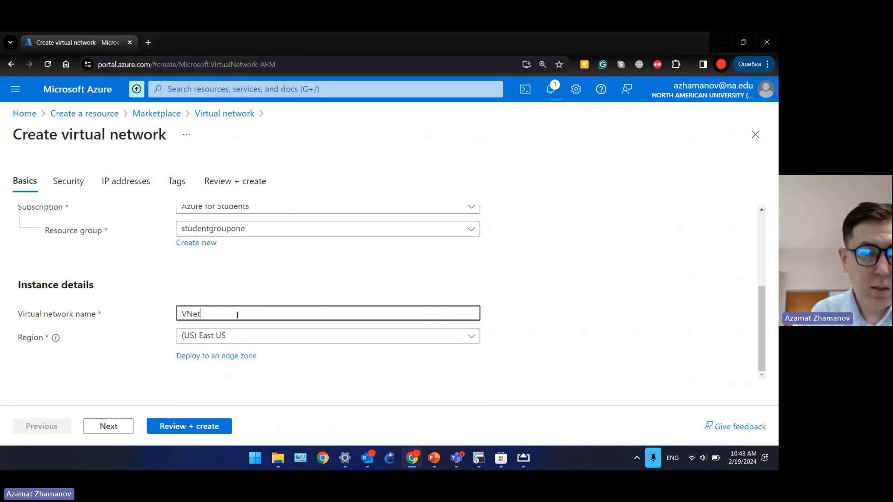
type("FRANCE")
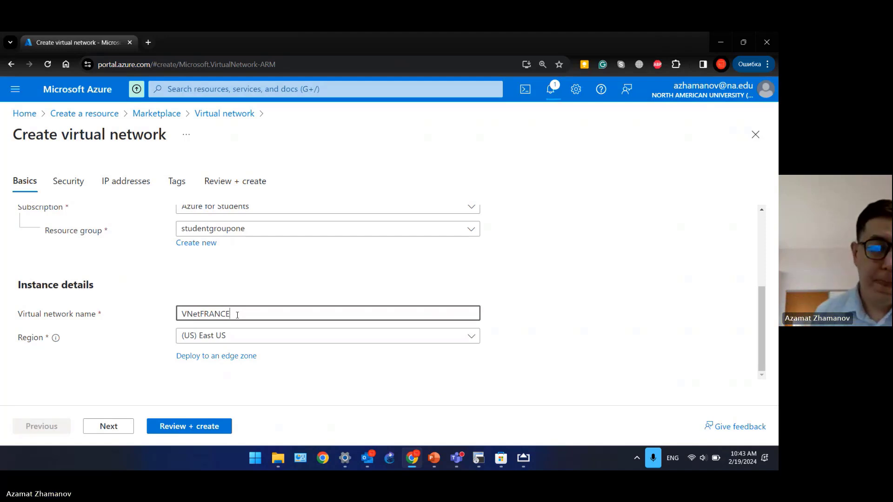
Step: Set the region of VNetFRANCE to (Europe) France Central
left_click(207, 336)
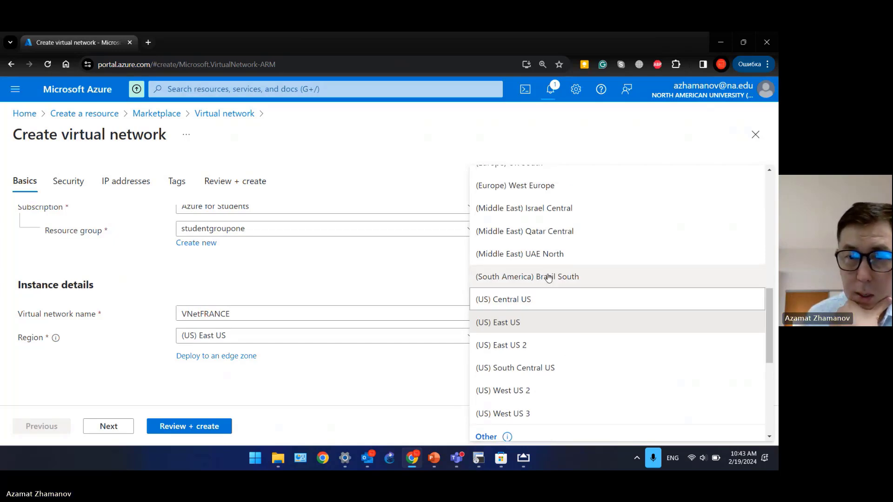
scroll(548, 280, "up", 2)
scroll(551, 279, "up", 4)
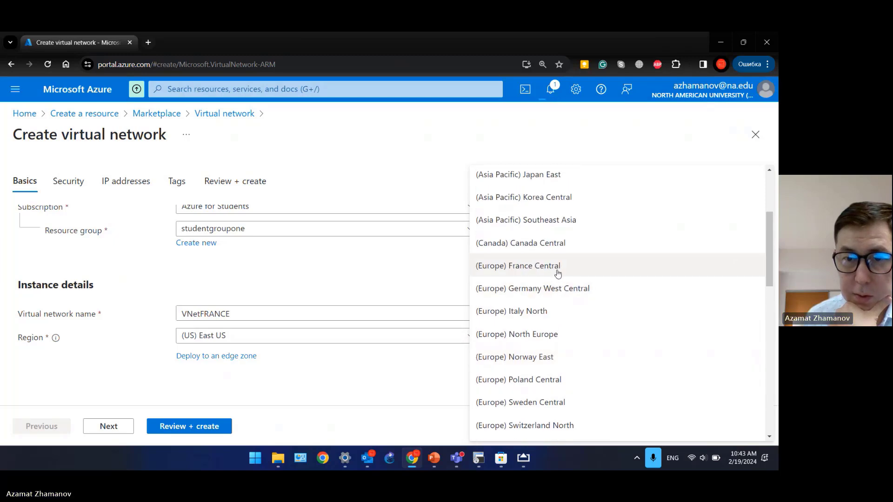
scroll(555, 276, "up", 1)
left_click(540, 319)
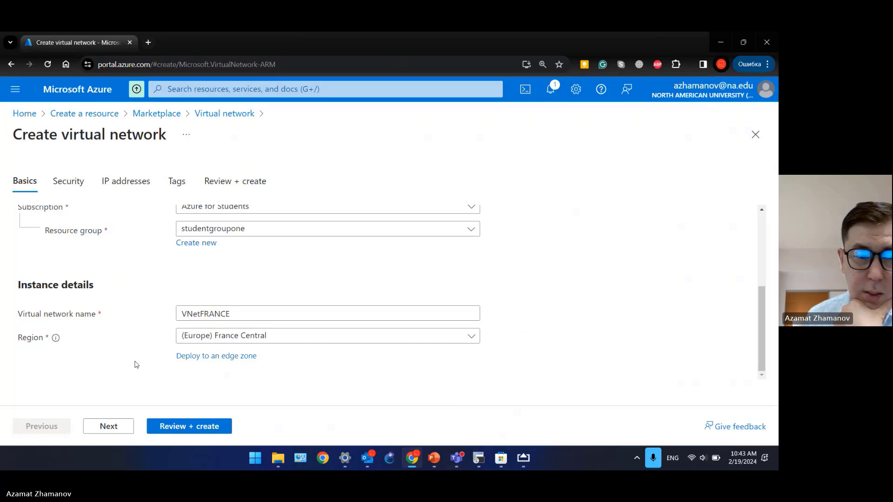
Step: Keep the default security options and set the IPv4 address space of VNetFRANCE to 10.77.0.0/16
left_click(118, 428)
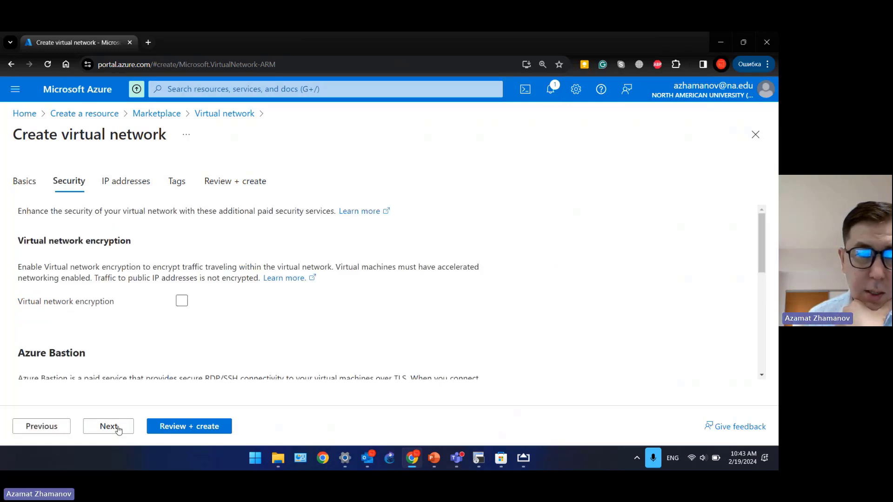
left_click(110, 426)
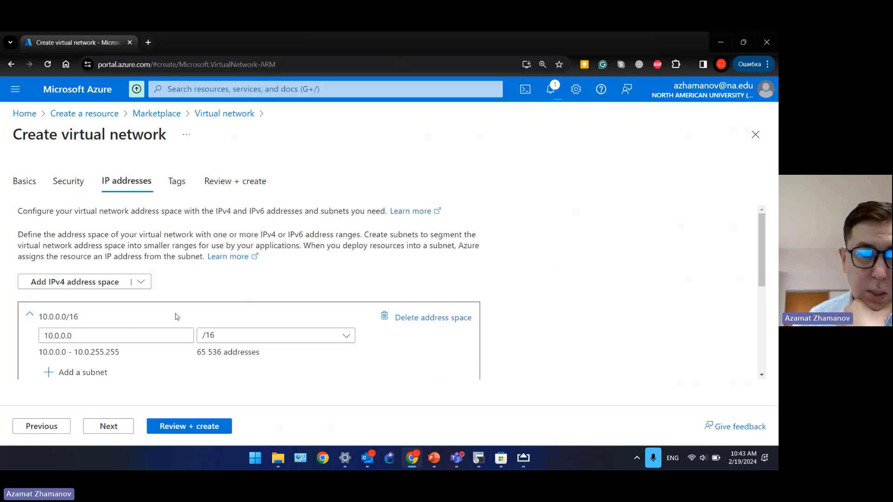
scroll(172, 317, "down", 1)
left_click(90, 283)
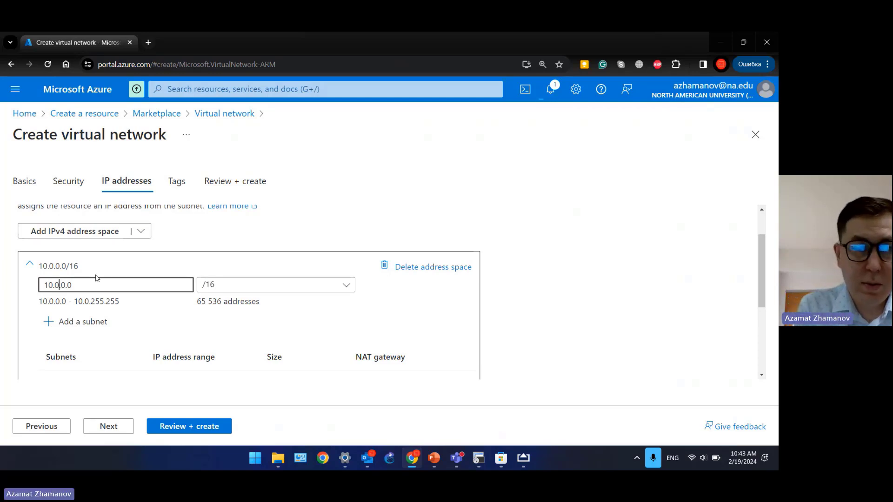
key("BackSpace")
type("77")
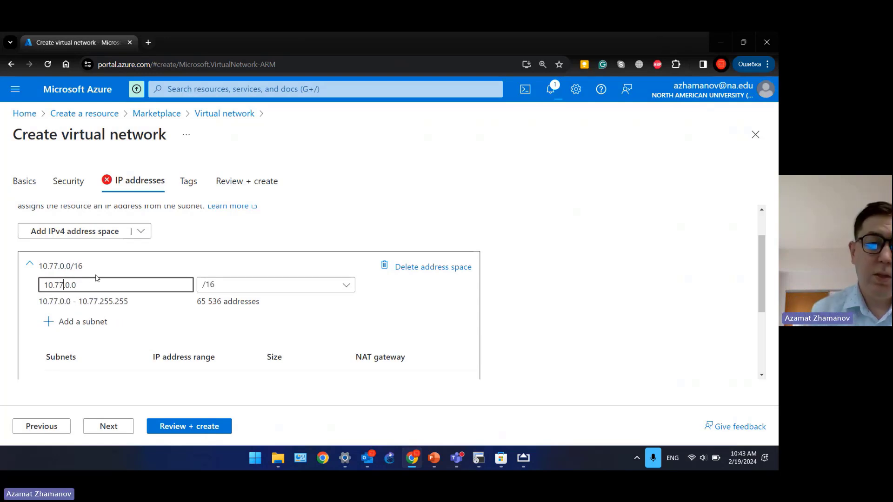
left_click(543, 283)
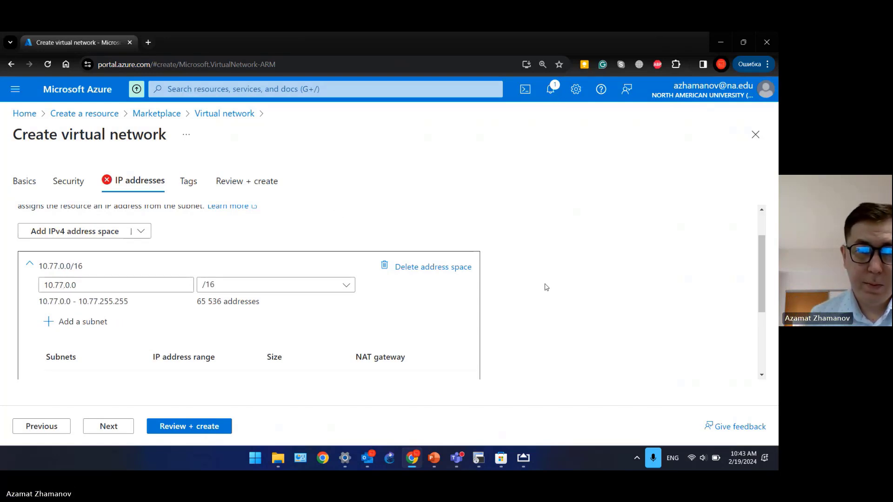
Step: Edit the default subnet of VNetFRANCE to use the starting address 10.77.0.0 and save it
scroll(507, 293, "down", 3)
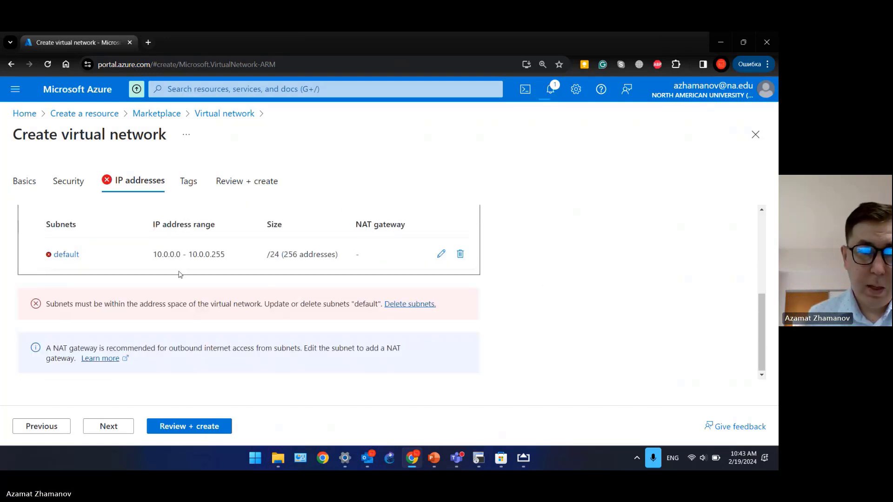
scroll(124, 273, "up", 1)
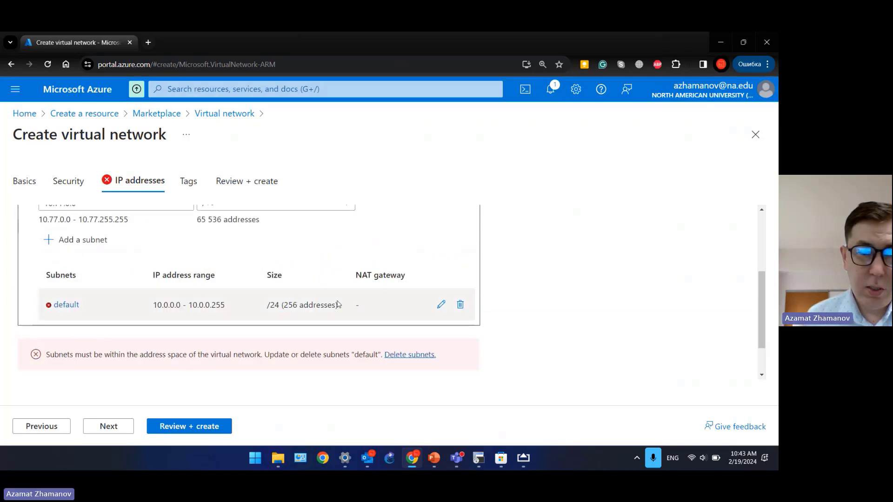
scroll(338, 304, "up", 1)
mouse_move(166, 359)
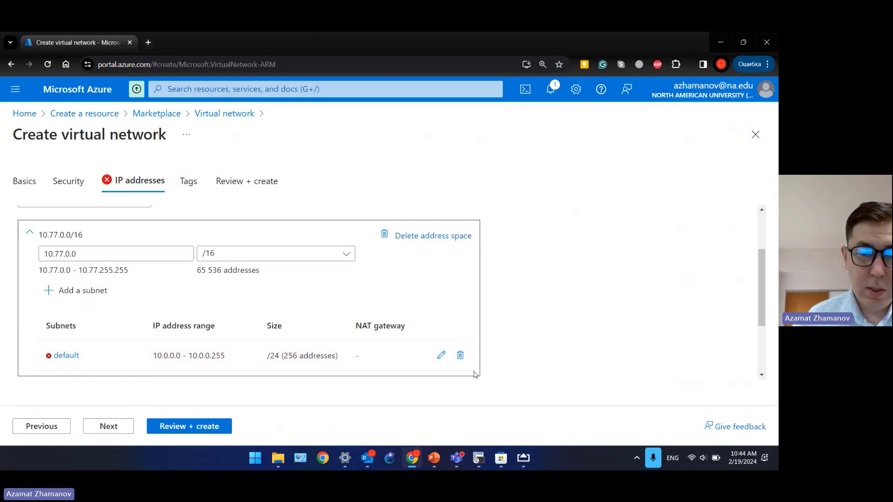
left_click(441, 357)
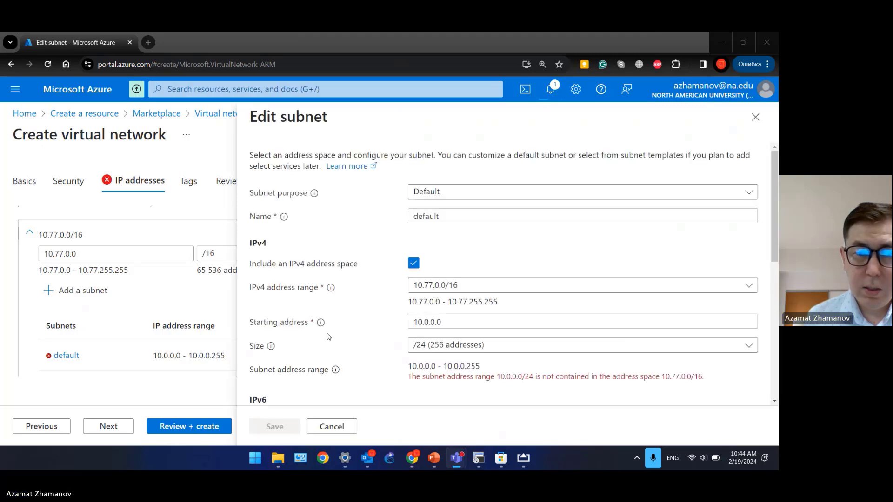
left_click(424, 322)
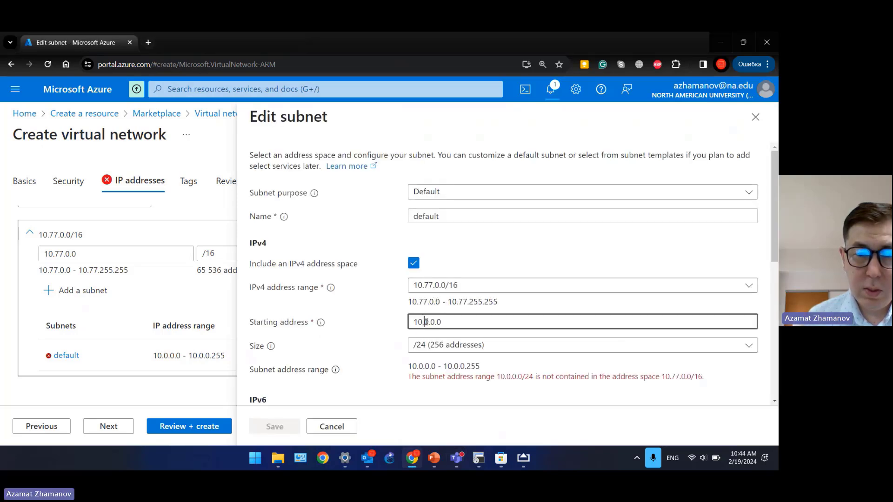
double_click(426, 322)
type("77")
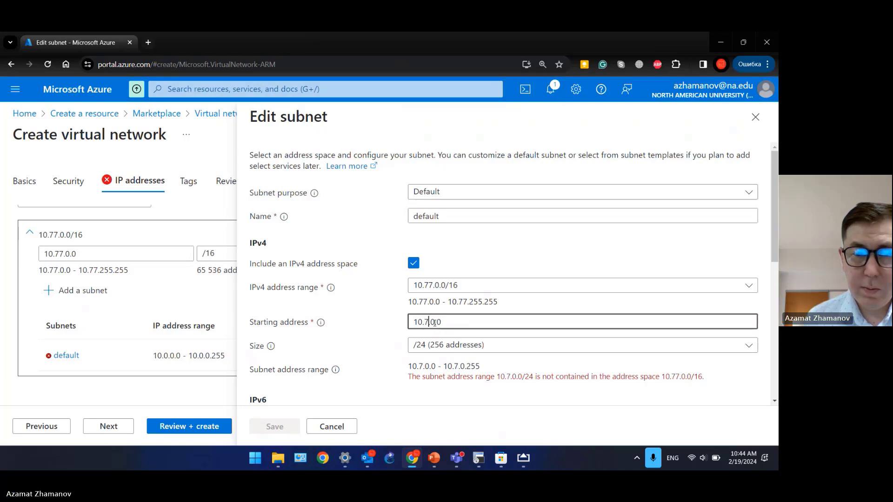
left_click(479, 253)
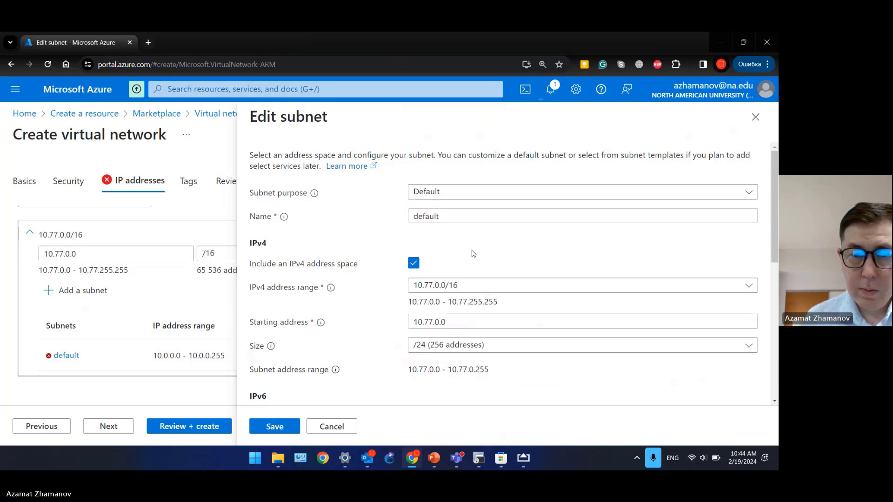
scroll(432, 291, "down", 3)
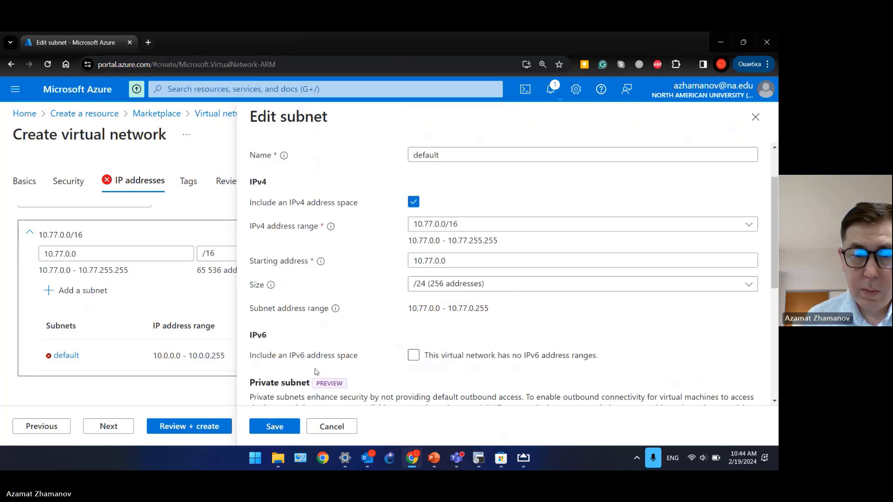
left_click(275, 426)
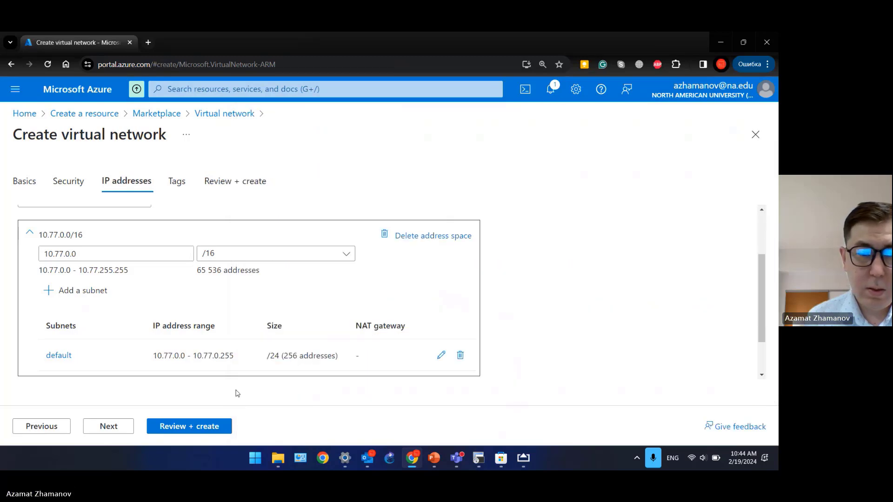
Step: Review the VNetFRANCE configuration, including its resource group, and deploy the virtual network
left_click(165, 426)
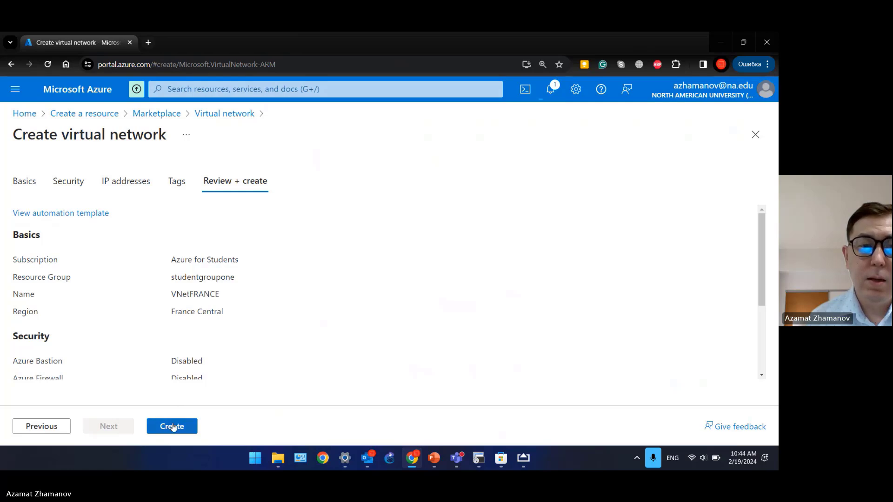
scroll(201, 355, "down", 3)
scroll(199, 349, "up", 3)
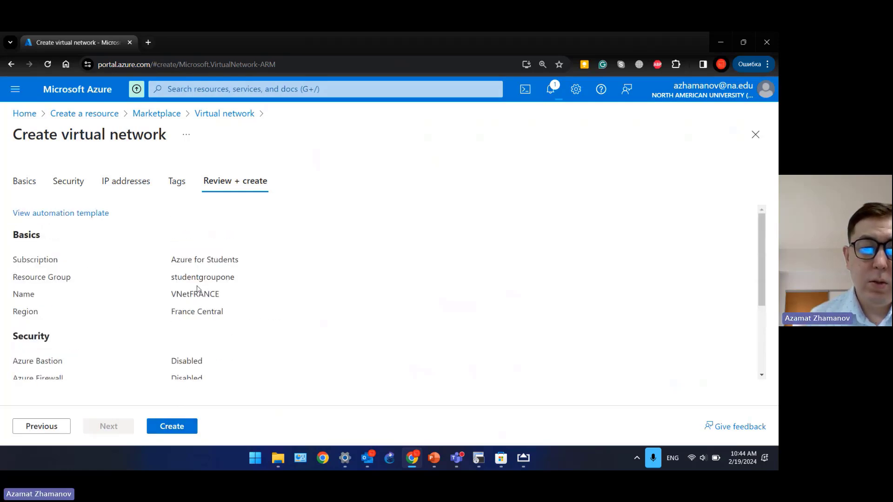
double_click(197, 277)
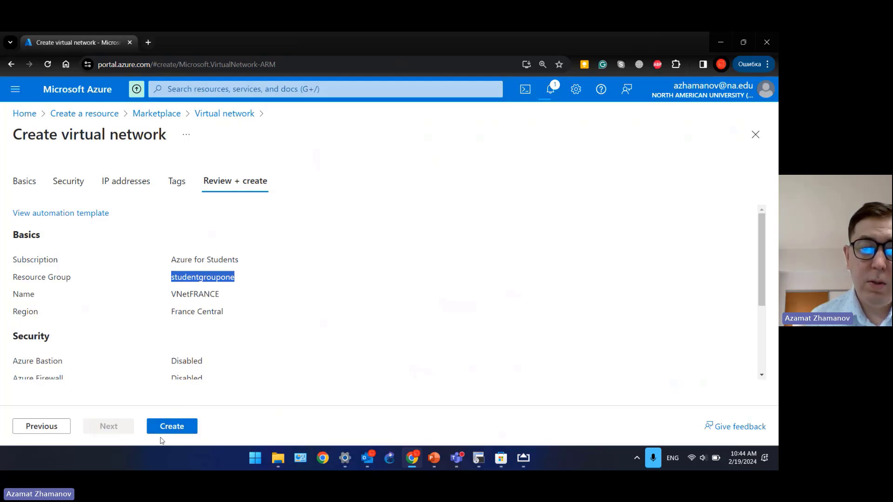
left_click(171, 425)
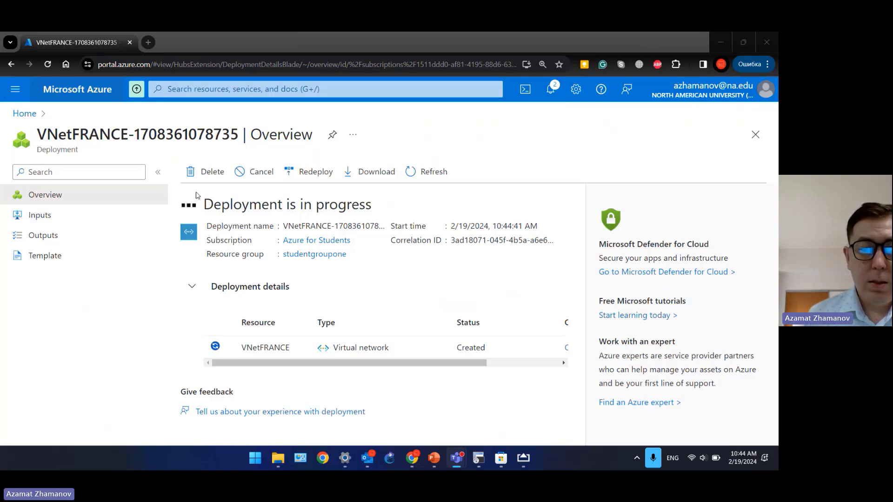
left_click_drag(211, 205, 357, 205)
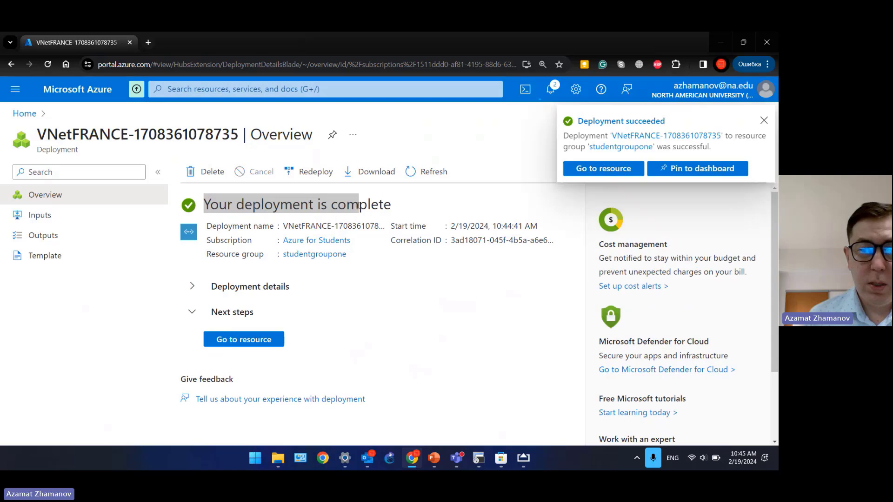
left_click(96, 155)
Step: Return to the portal home page, open the list of all resources and check the locations of VNetFRANCE and VNetUS
left_click(25, 113)
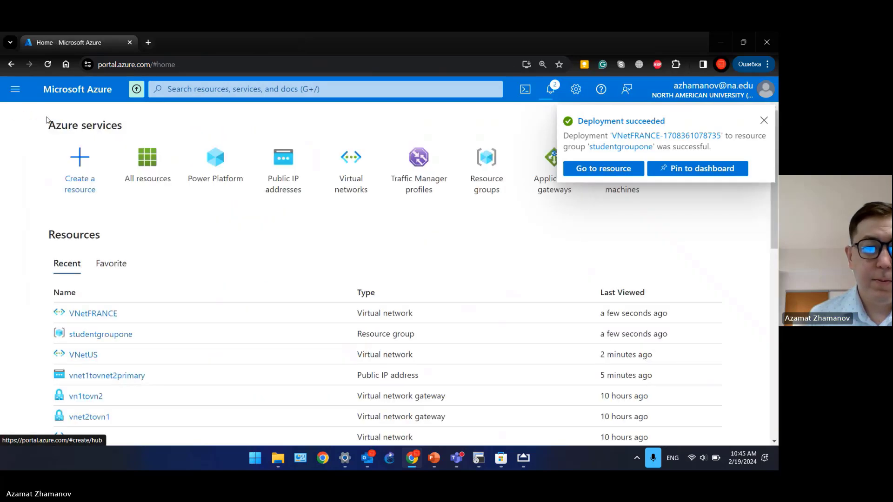
left_click(150, 160)
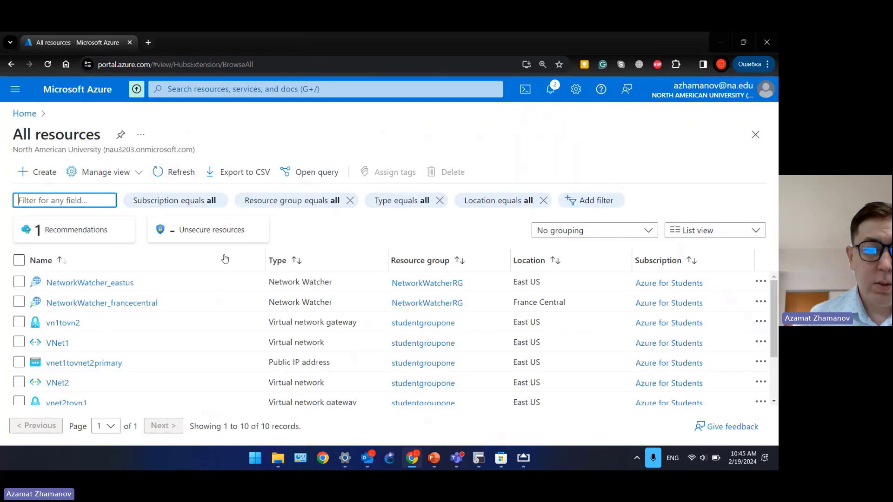
scroll(176, 301, "down", 3)
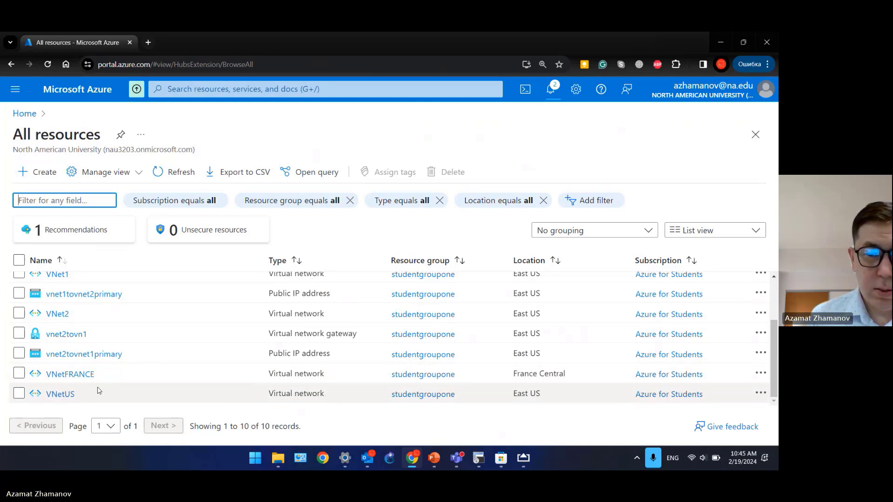
left_click_drag(520, 394, 570, 378)
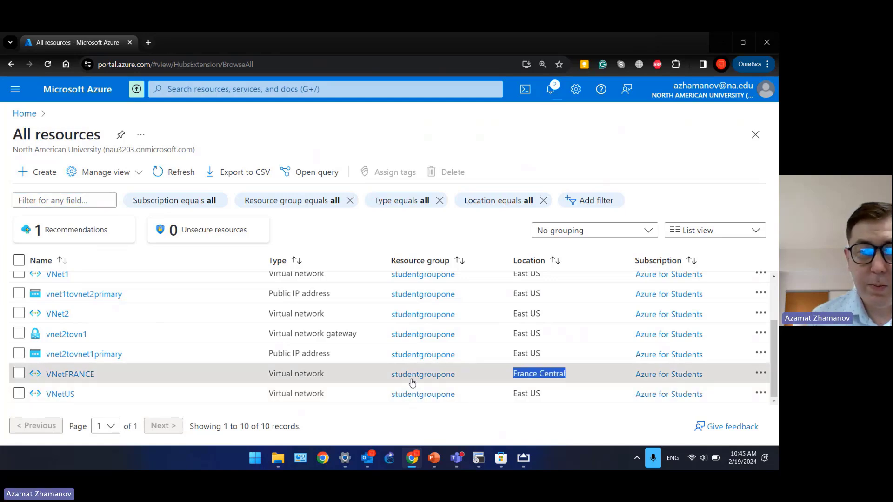
Step: Add a subnet named AppGateUS to VNetUS, keeping the proposed address range 10.0.1.0/24 and the other default options
left_click(56, 395)
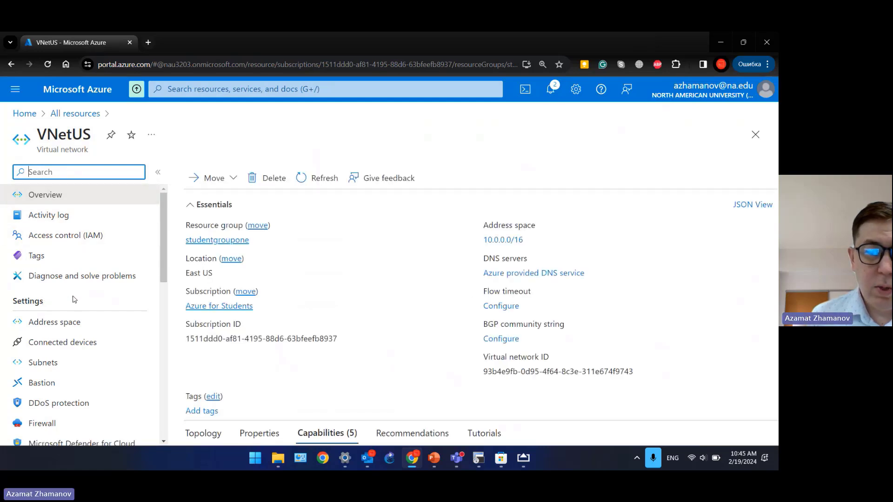
scroll(80, 288, "down", 2)
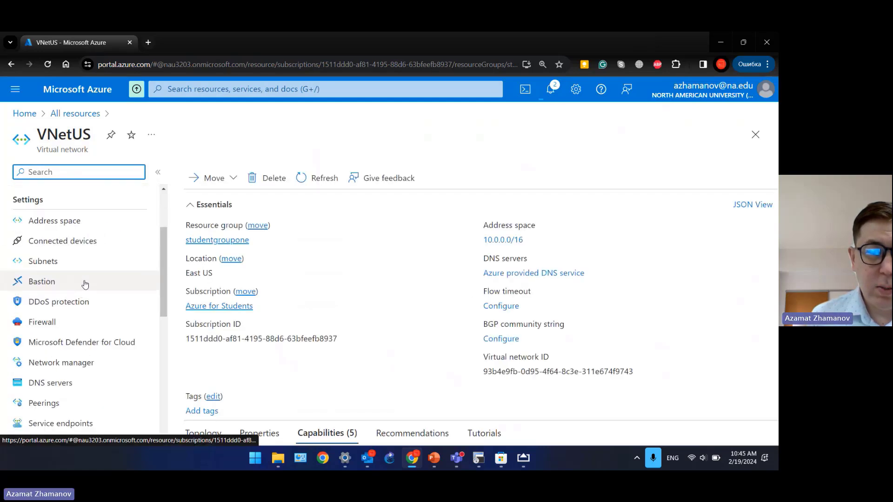
left_click(72, 269)
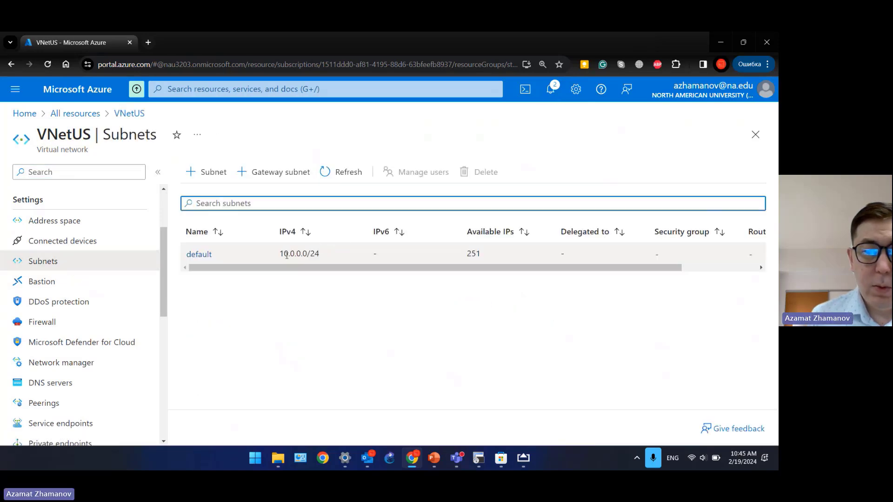
left_click(210, 174)
mouse_move(714, 167)
left_mouse_down()
mouse_move(701, 174)
mouse_move(691, 264)
left_mouse_up()
left_click(601, 181)
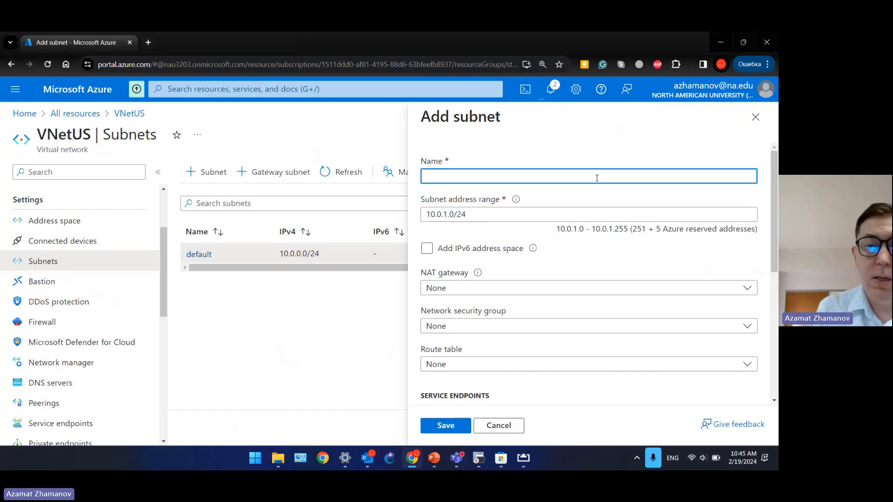
type("AppGat")
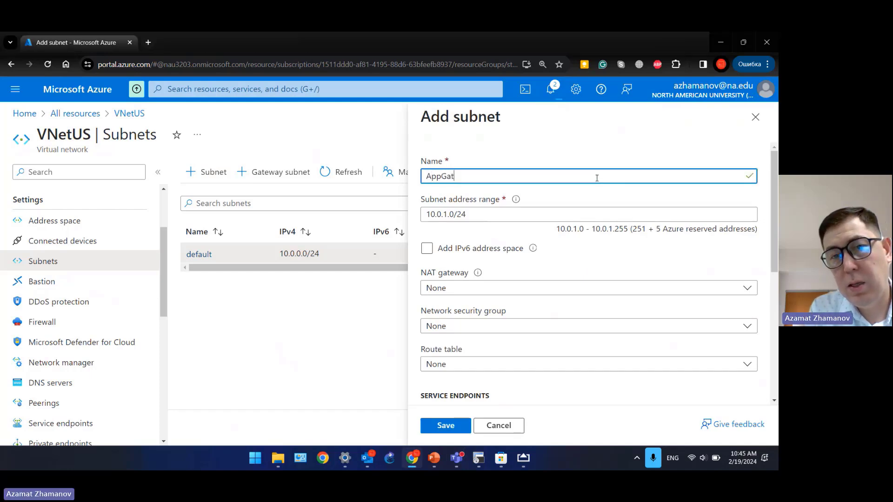
type("eUS")
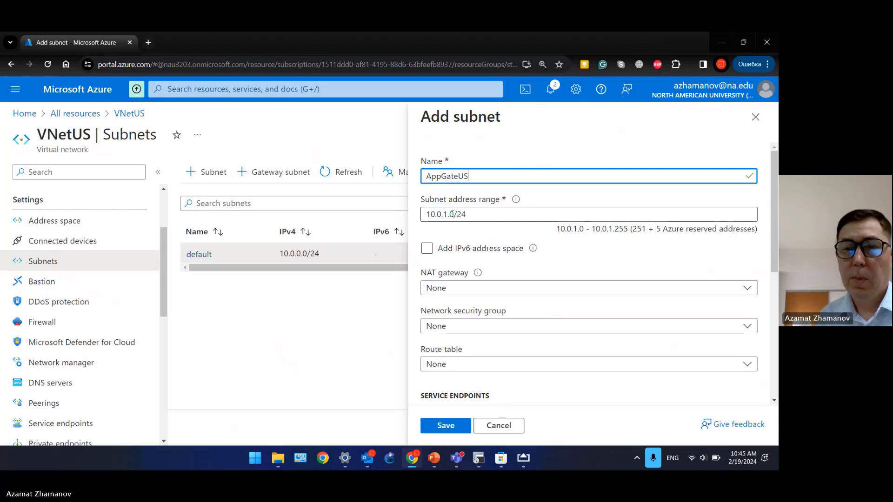
left_click(460, 431)
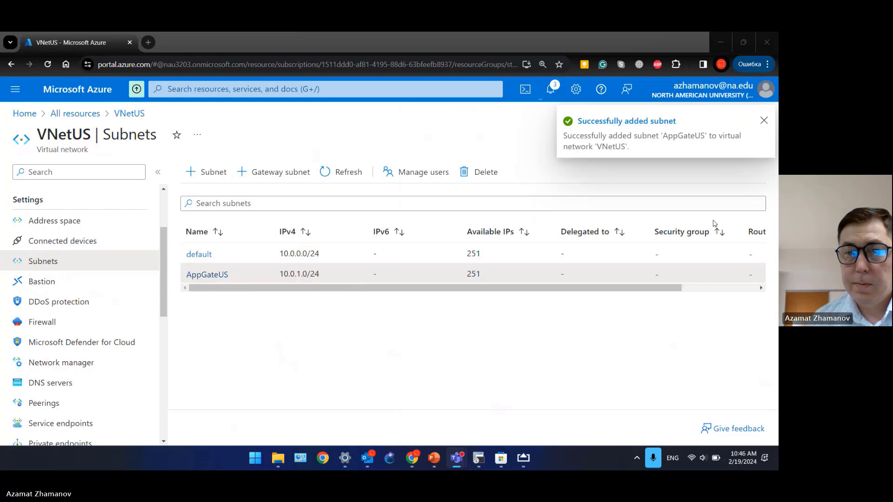
left_click(279, 323)
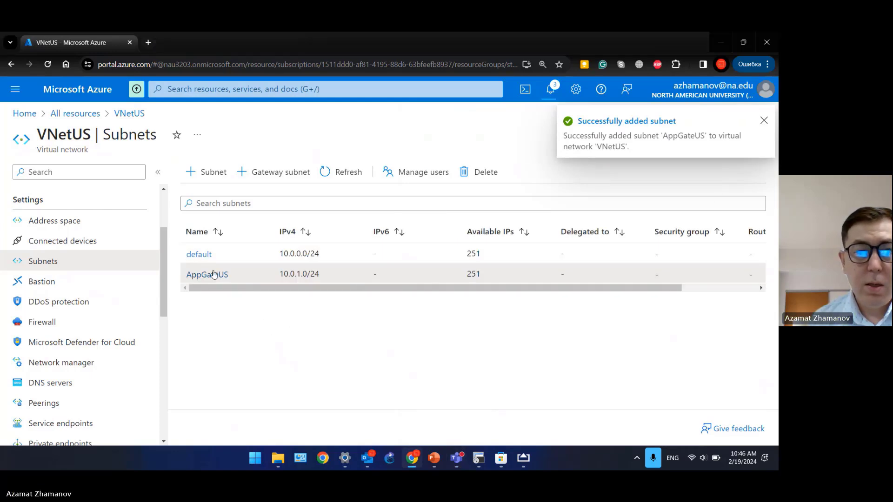
Step: Add a subnet named AppGateFRANCE to VNetFRANCE, keeping the proposed address range 10.77.1.0/24 and the other default options
left_click(75, 114)
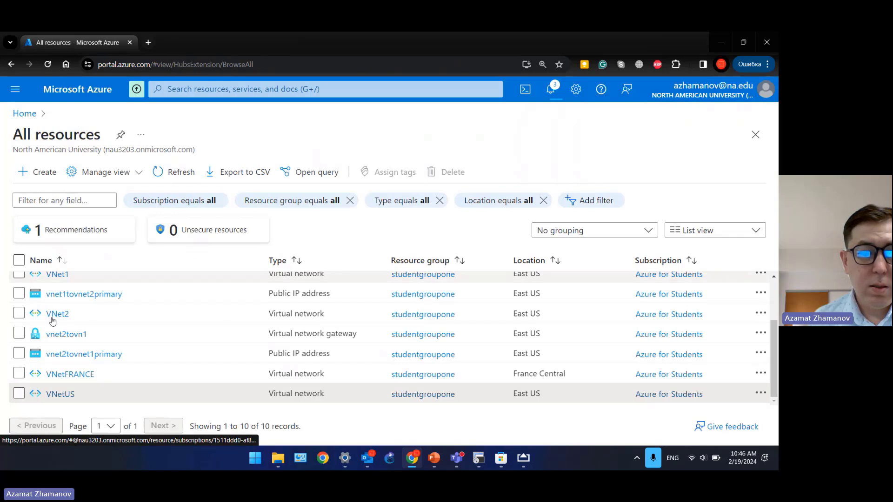
left_click(70, 374)
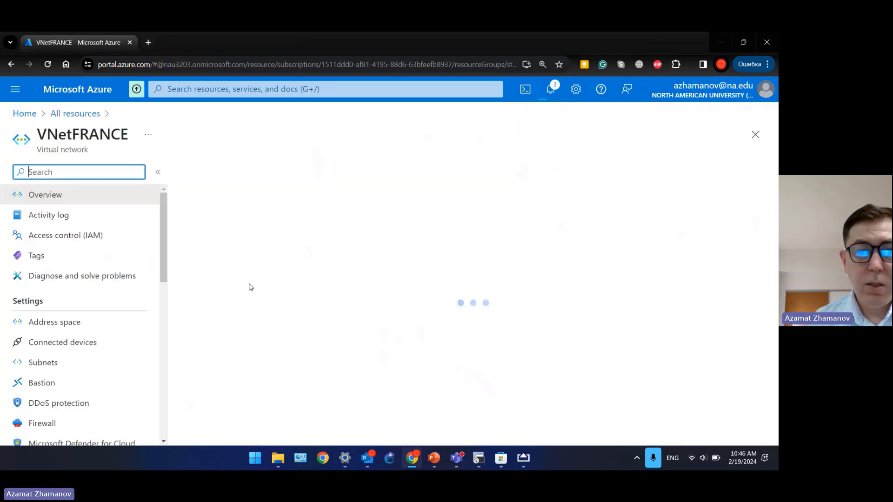
left_click(46, 365)
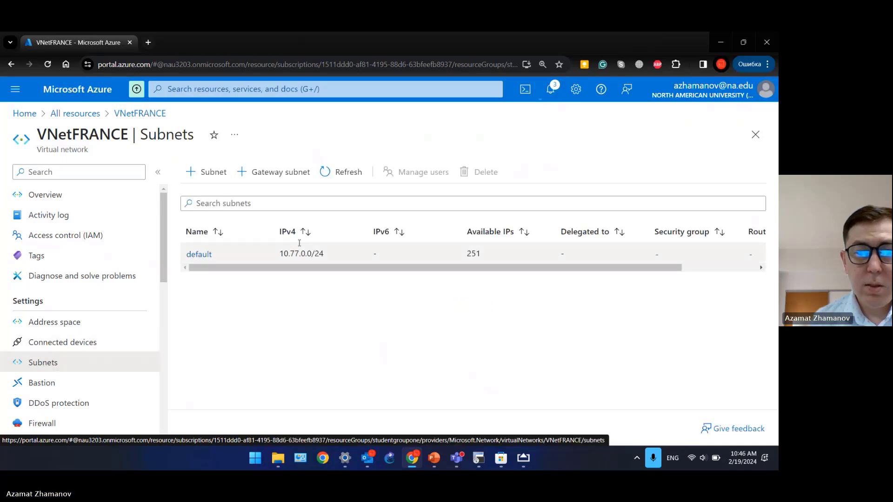
left_click(216, 173)
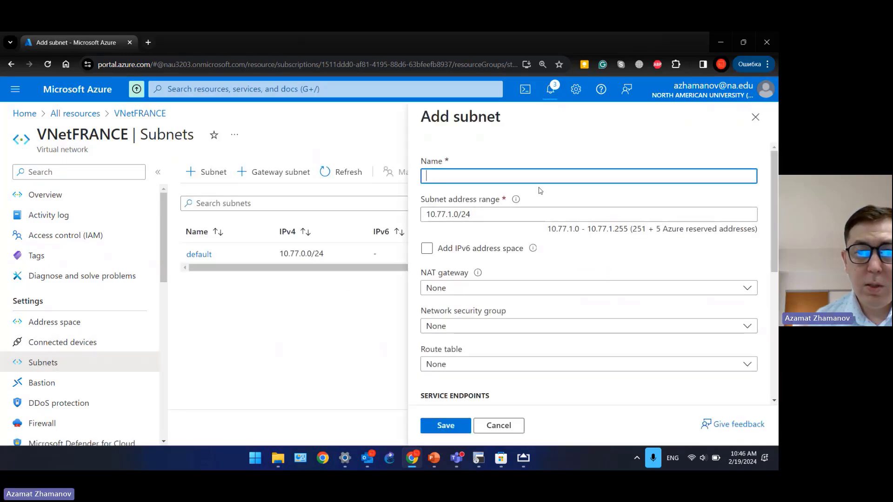
type("AppGate")
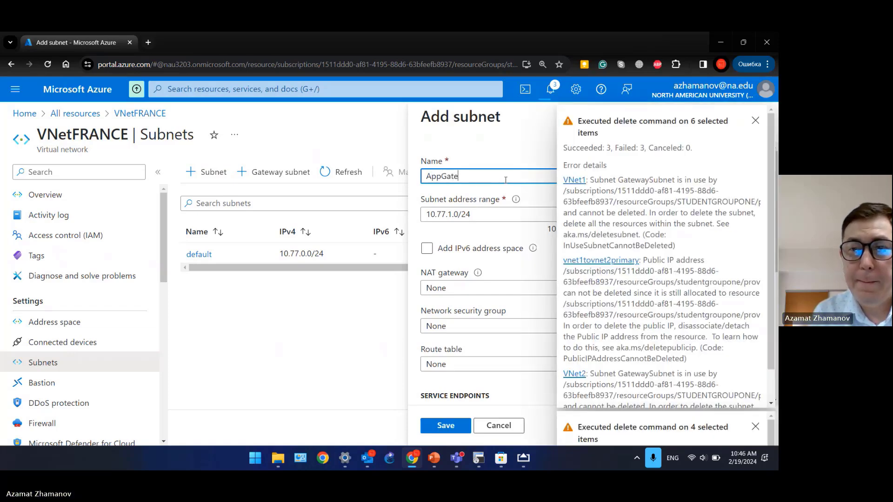
type("FRAN")
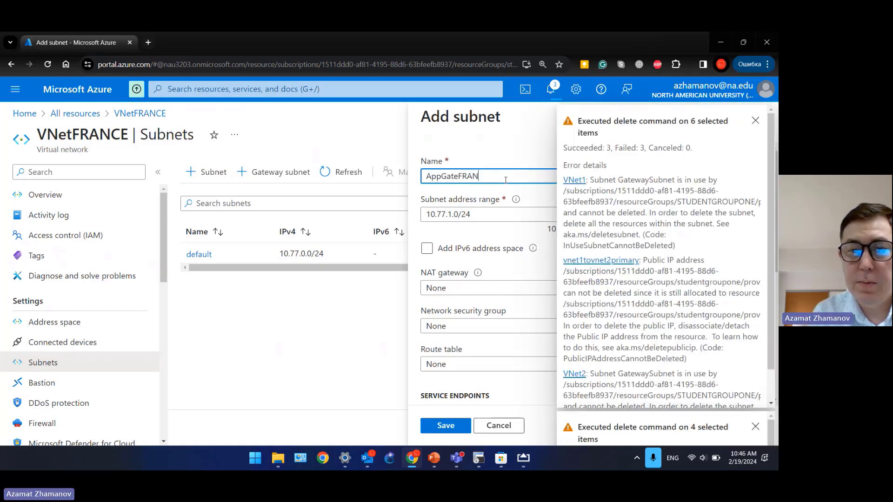
type("CE")
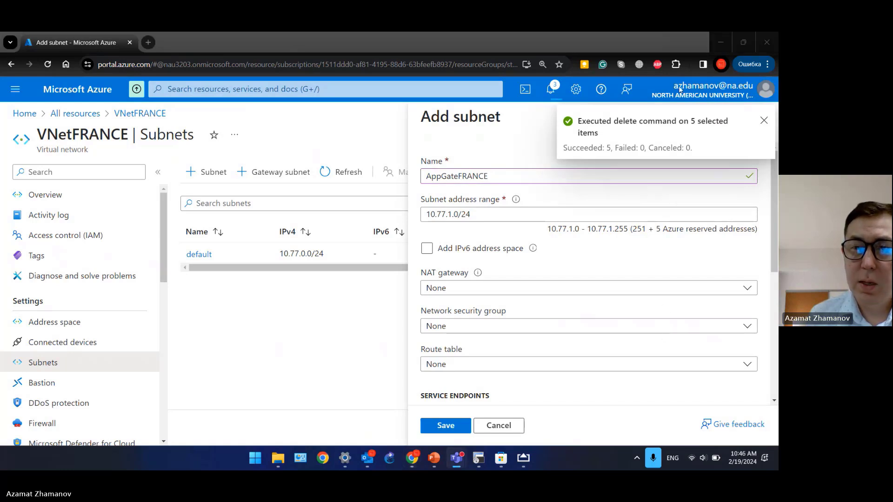
left_click(445, 431)
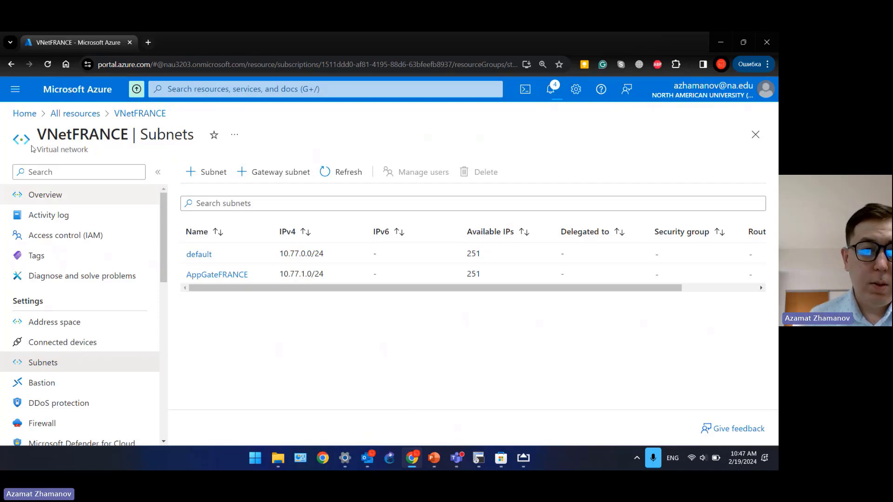
Step: Return to the list of all resources and refresh it to check which old resources remain
left_click(75, 113)
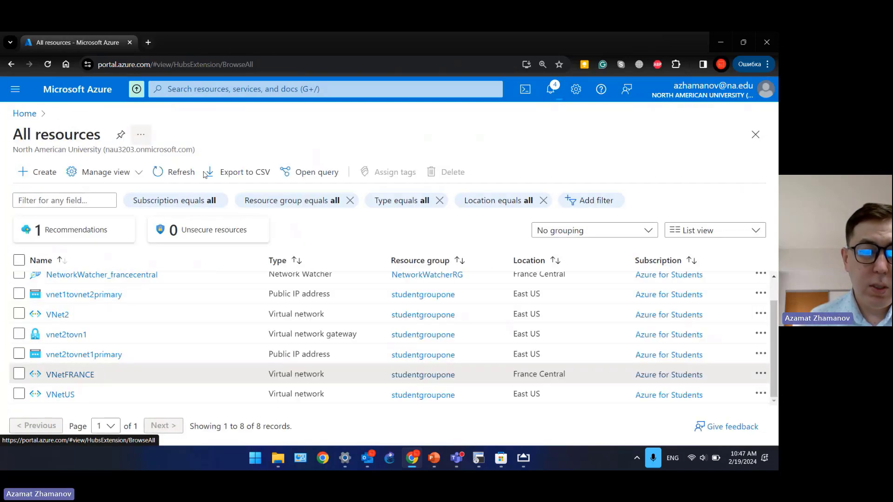
left_click(182, 172)
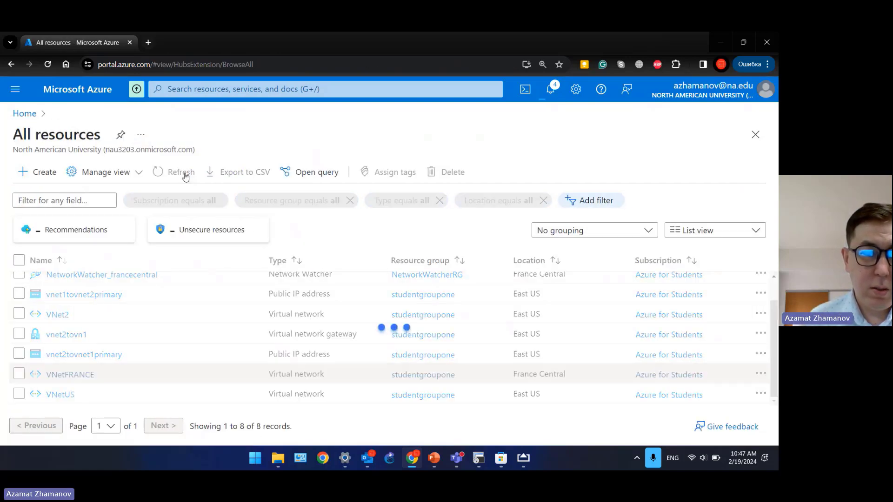
left_click(181, 172)
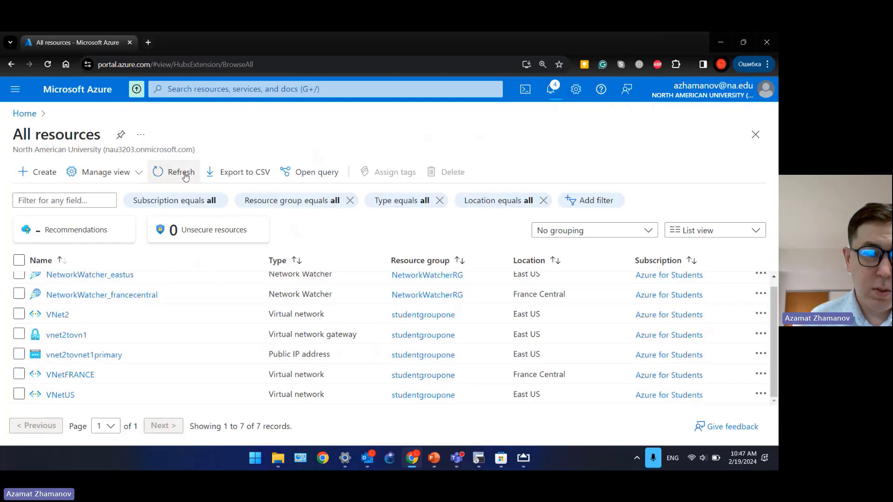
left_click(184, 173)
scroll(151, 345, "up", 1)
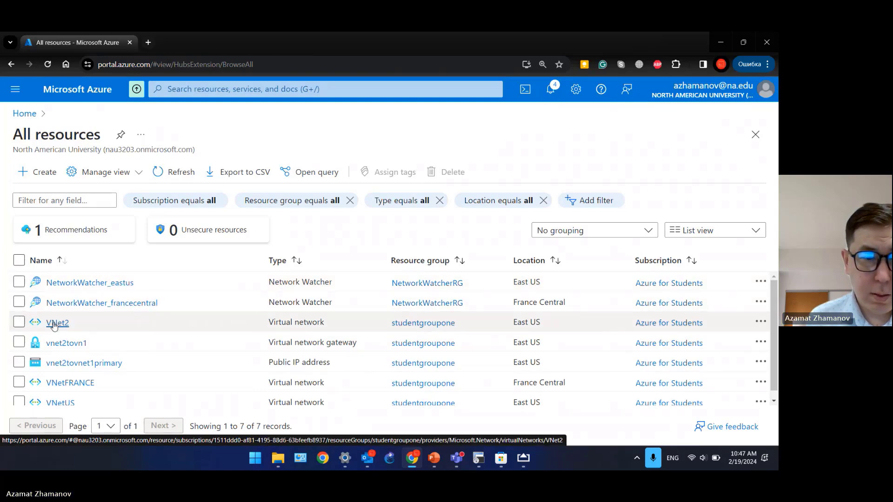
Step: Delete the virtual network VNet2 and the virtual network gateway vnet2tovn1, confirming the permanent deletion with "delete"
left_click(20, 324)
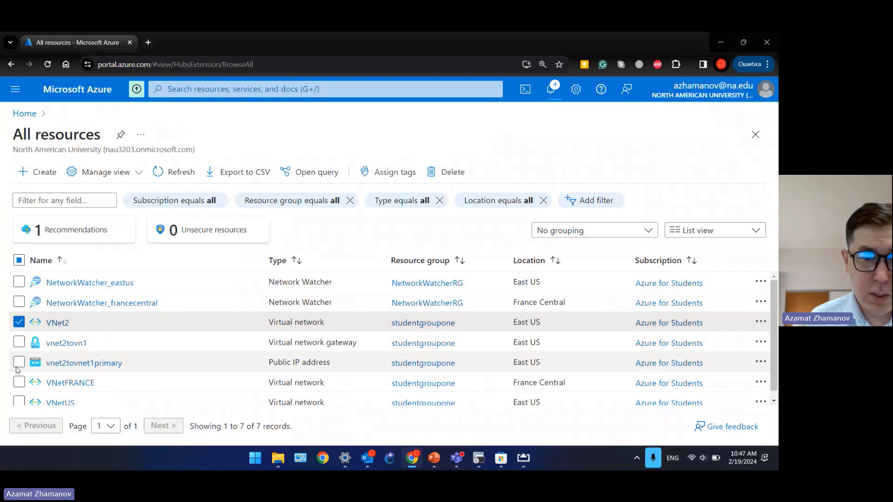
left_click(19, 344)
left_click(439, 173)
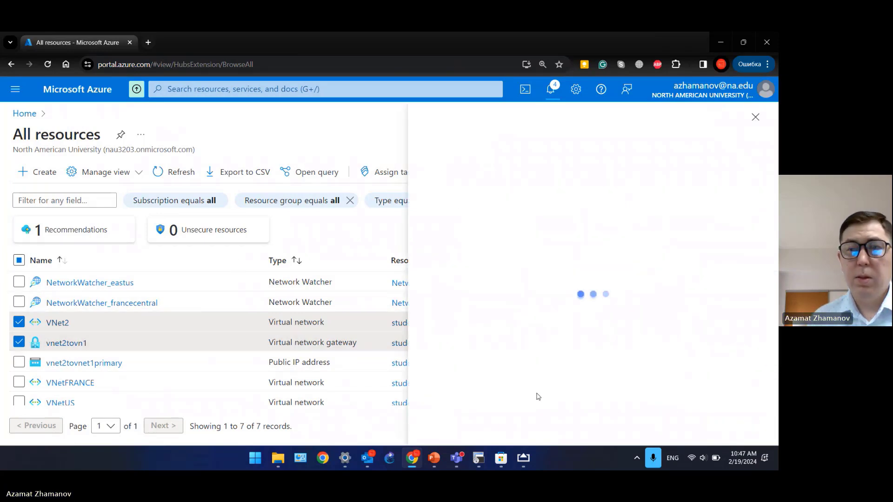
left_click(517, 397)
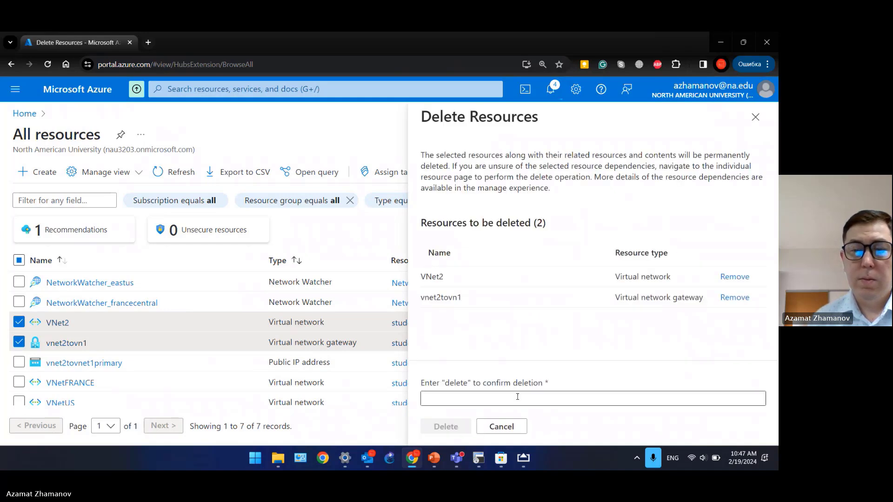
type("delete")
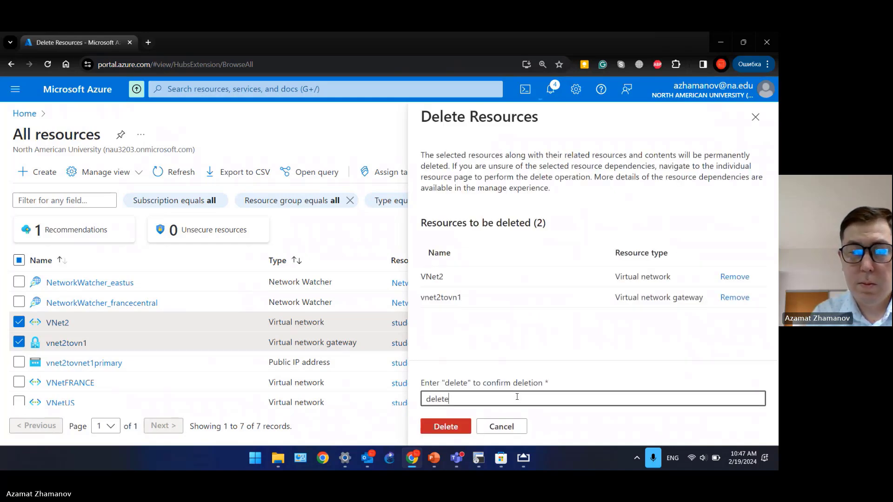
left_click(453, 425)
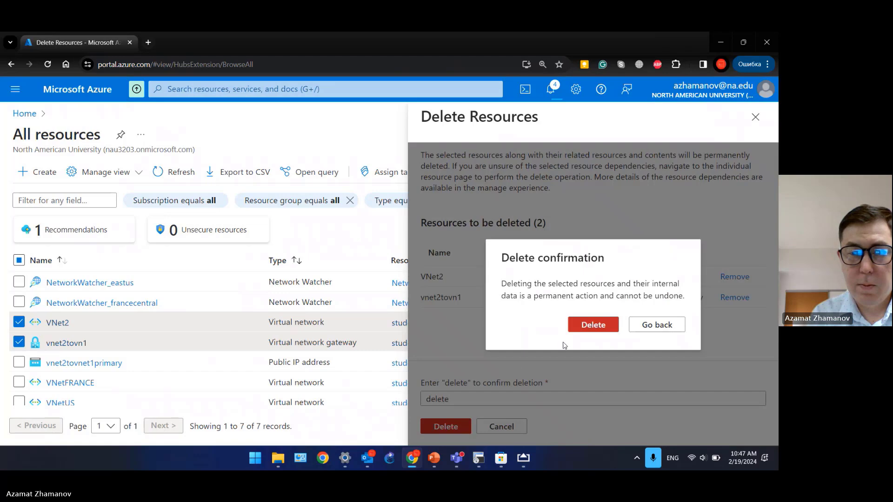
left_click(594, 324)
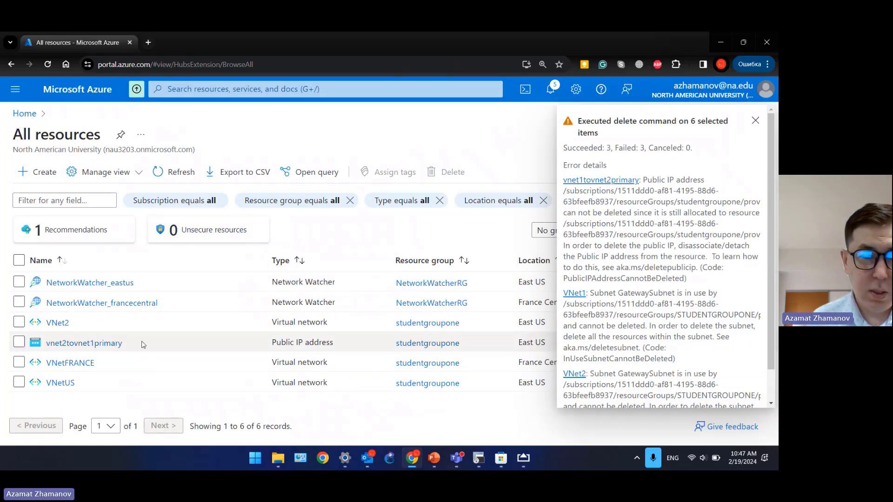
Step: Open the public IP address vnet2tovnet1primary and delete it from its own page
left_click(109, 343)
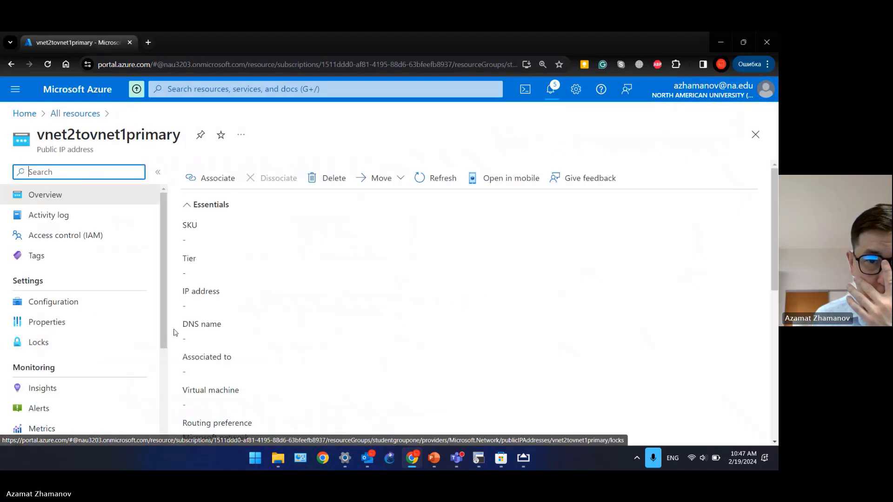
left_click(338, 182)
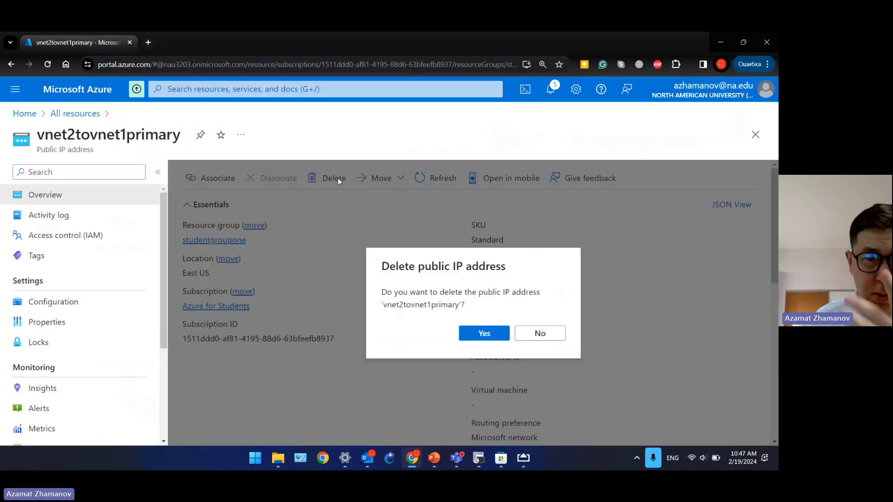
left_click(482, 335)
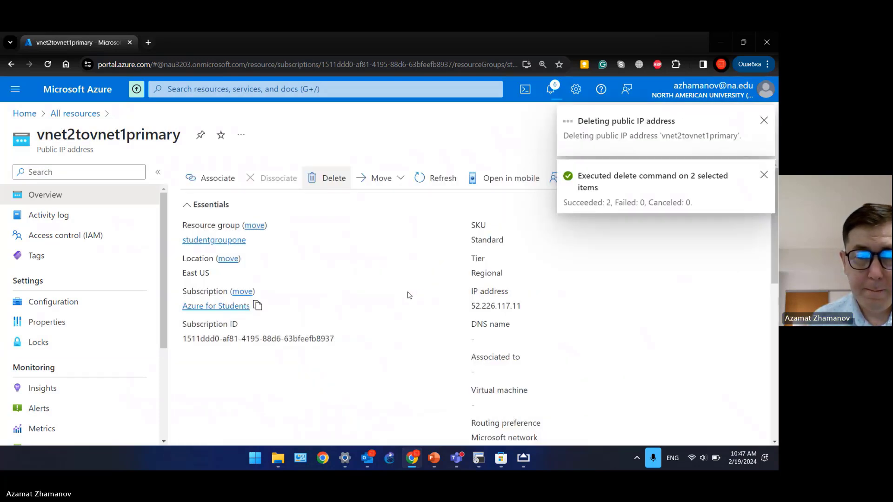
left_click(333, 179)
left_click(479, 335)
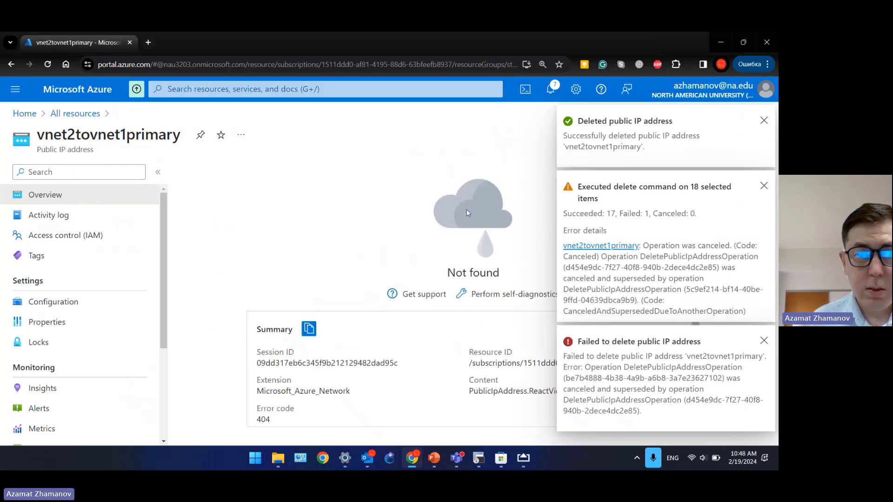
Step: Refresh the list of all resources and delete the vnet2tovnet1primary entry there, confirming with "delete"
left_click(82, 115)
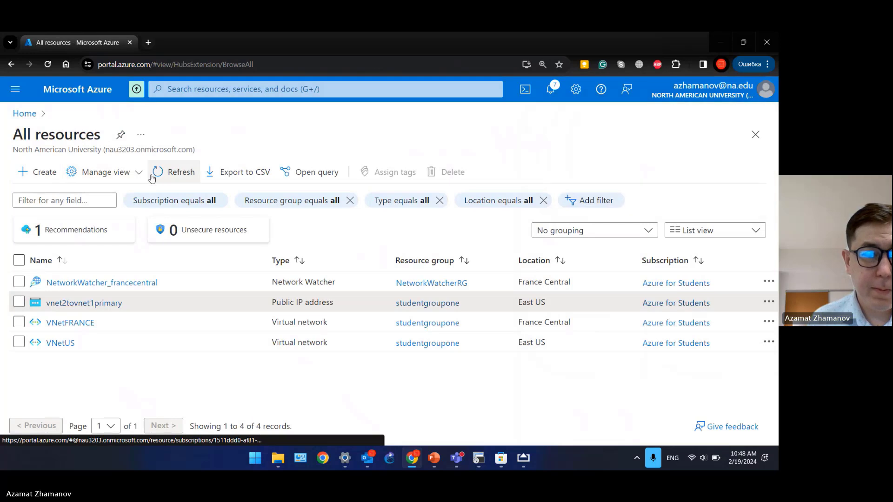
left_click(180, 173)
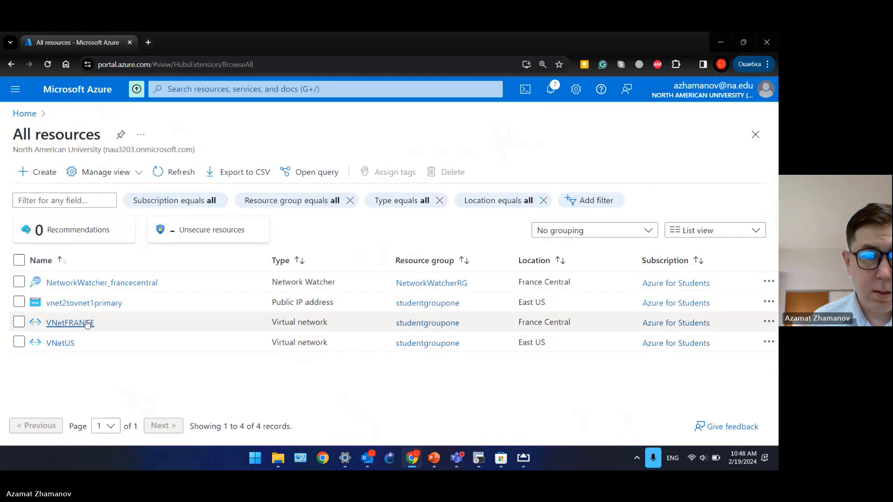
left_click(18, 303)
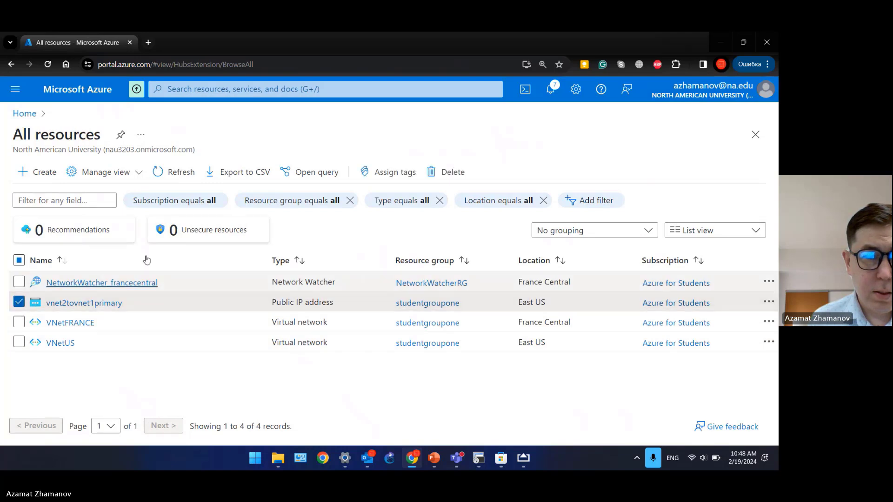
left_click(443, 176)
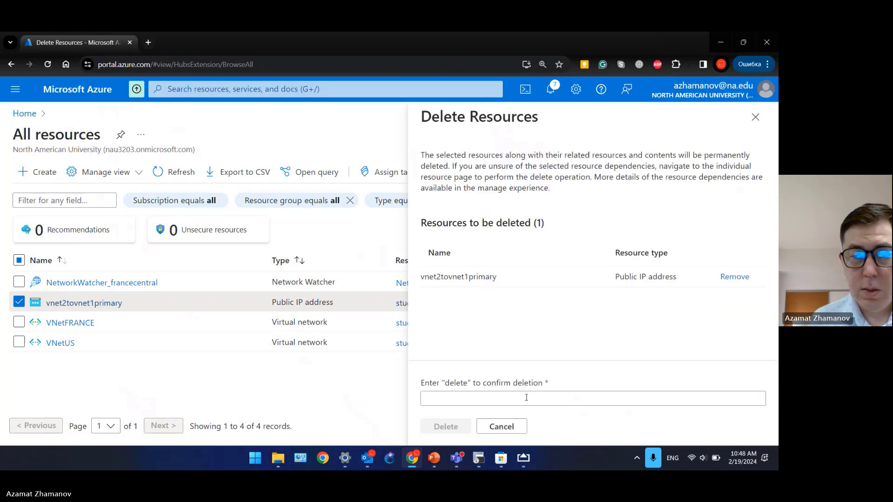
left_click(526, 397)
type("del")
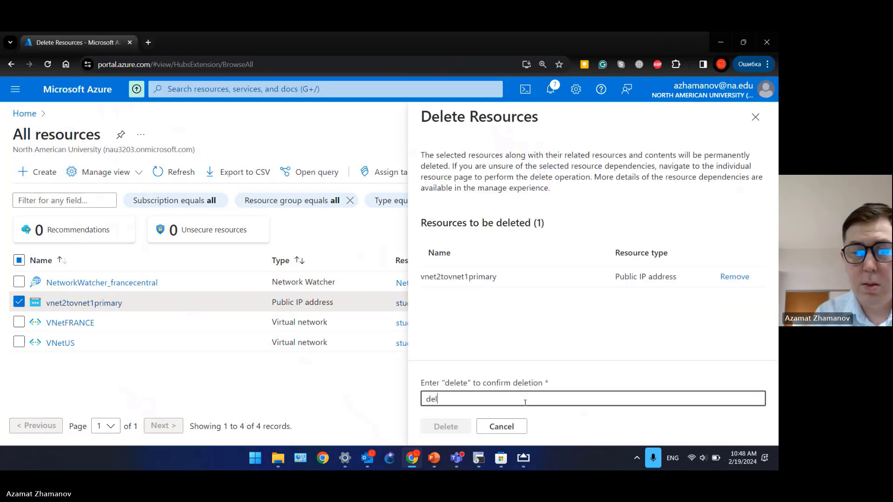
type("ete")
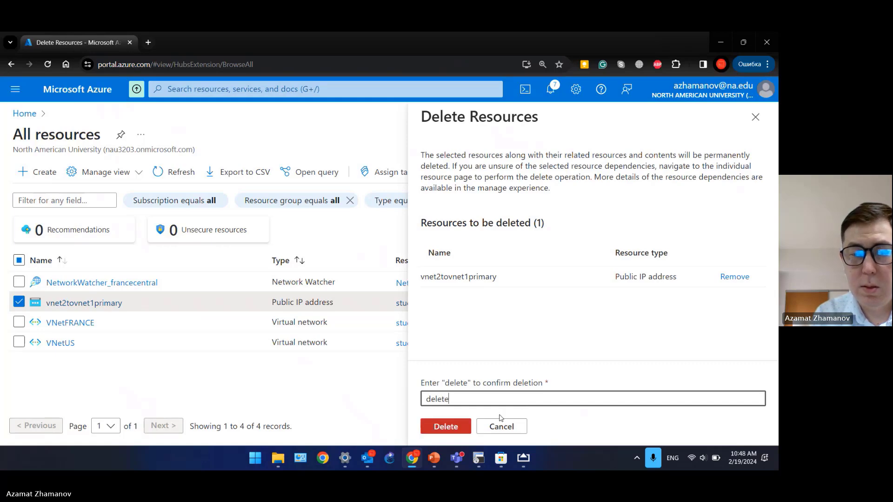
left_click(454, 428)
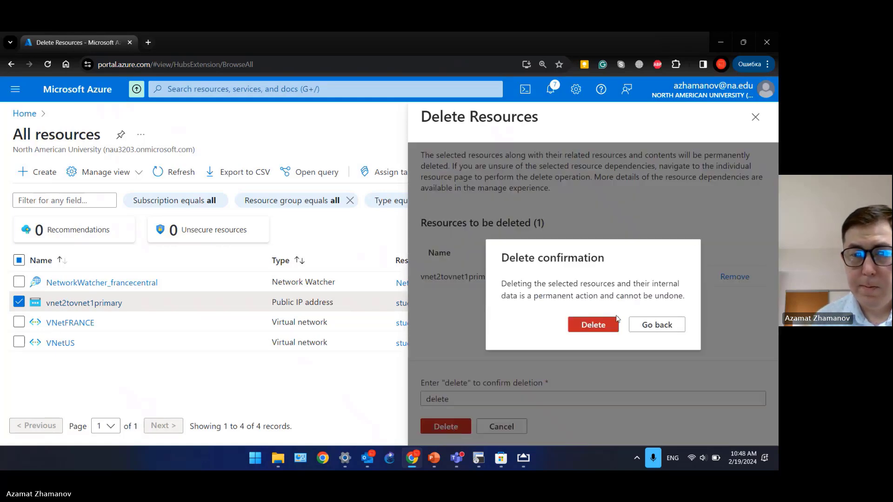
left_click(604, 326)
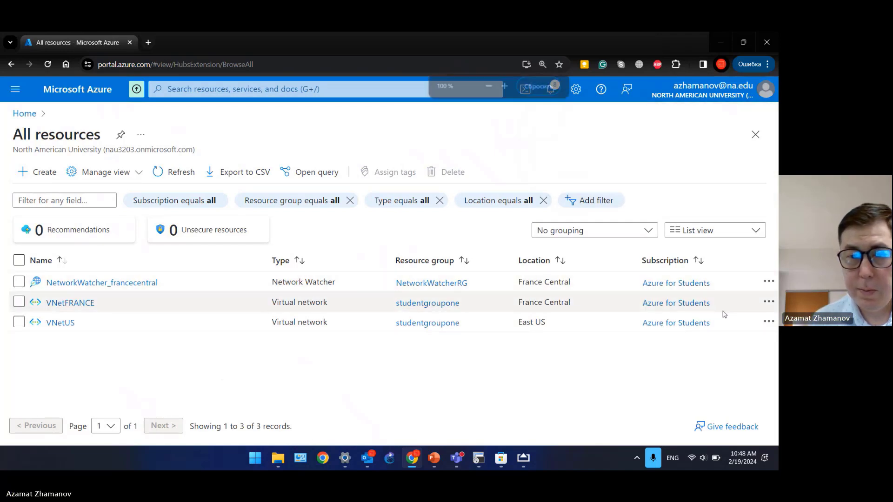
Step: Reduce the page zoom, inspect the overview of NetworkWatcher_francecentral and close it
key("ctrl+minus")
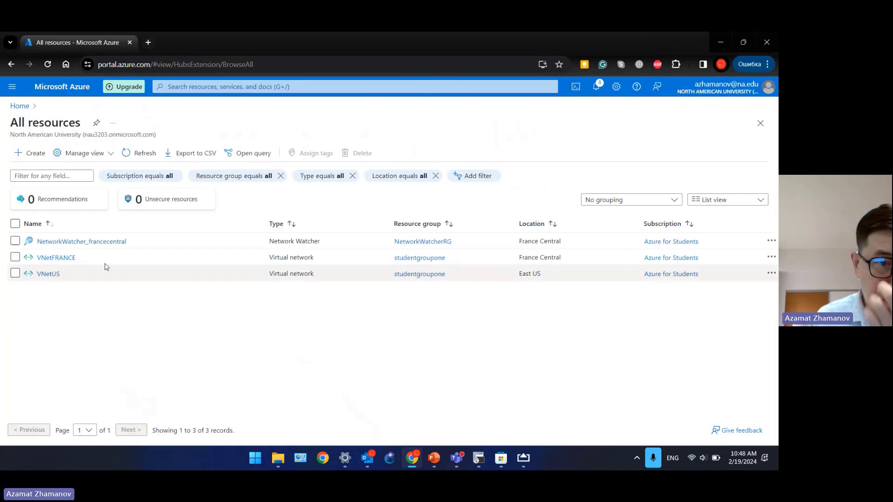
left_click(102, 242)
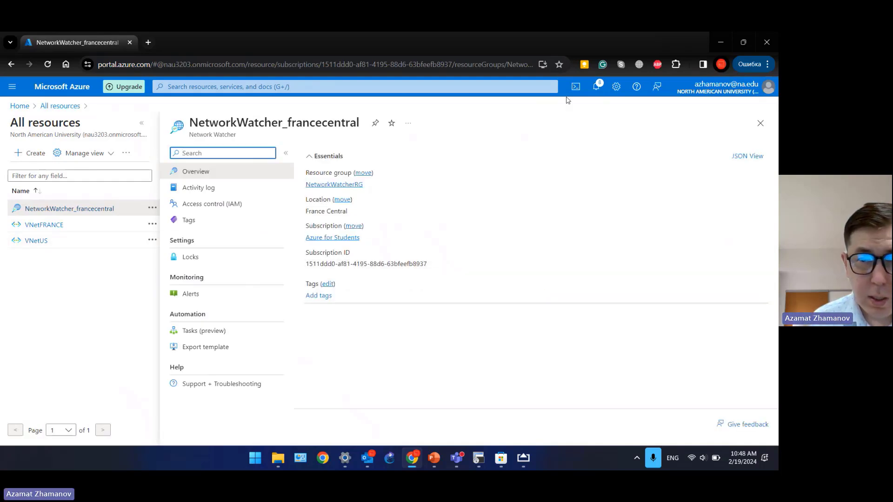
left_click(720, 45)
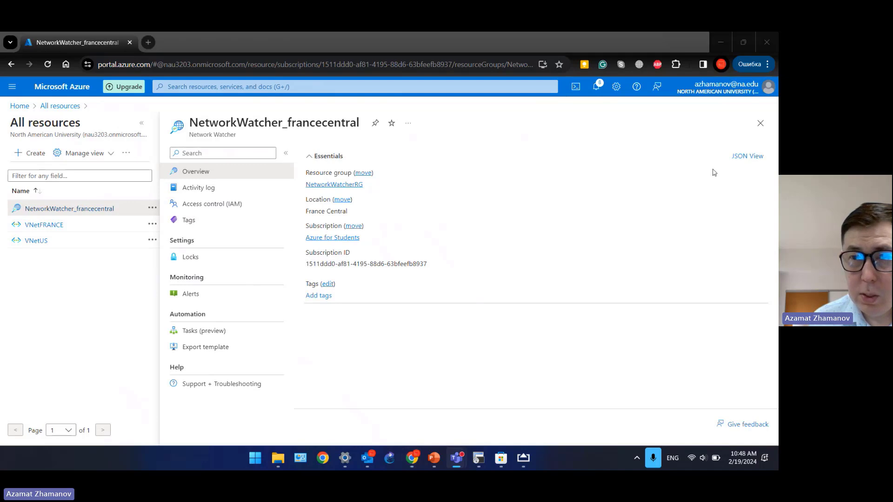
left_click(760, 123)
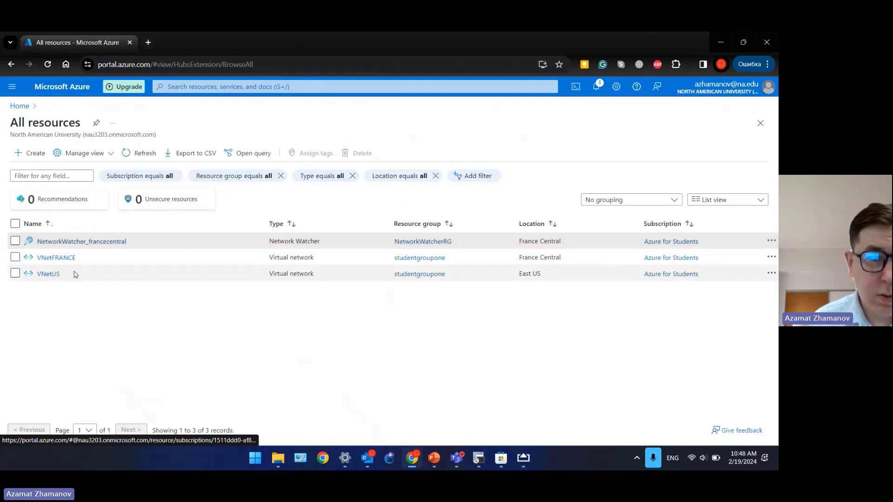
Step: Inspect the subnets of the virtual network VNetUS, then return to the list of all resources
left_click(49, 274)
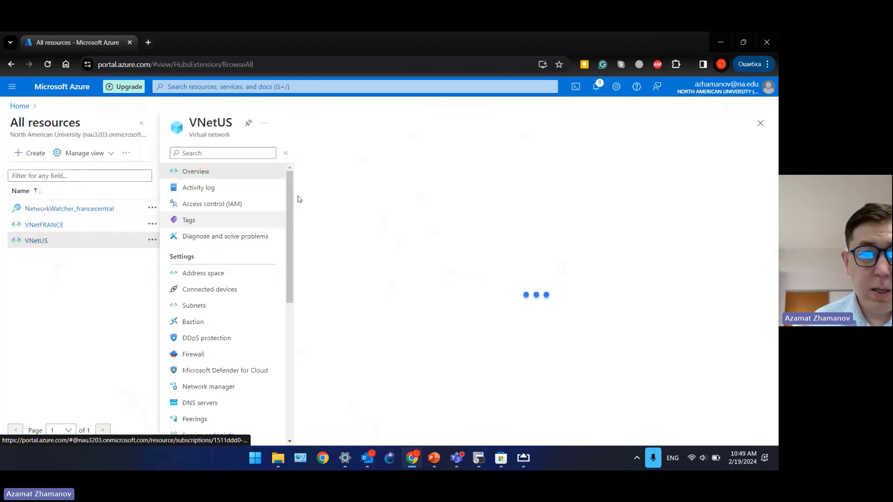
left_click(212, 307)
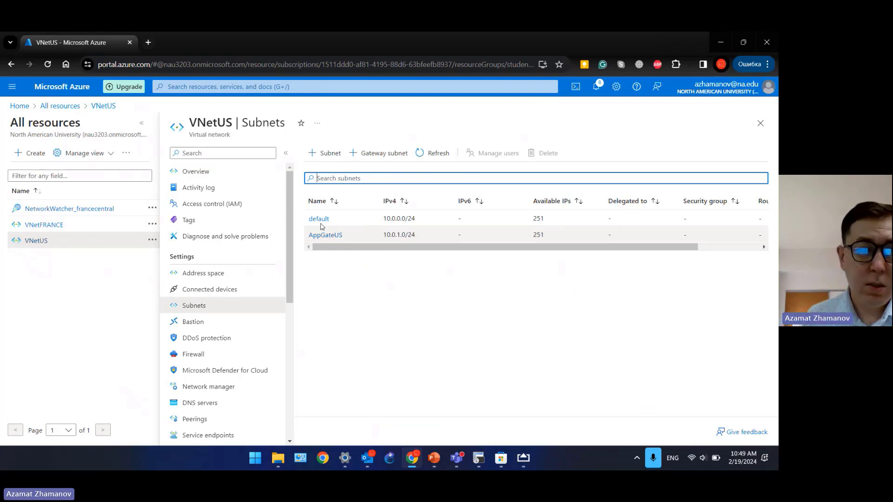
left_click(54, 106)
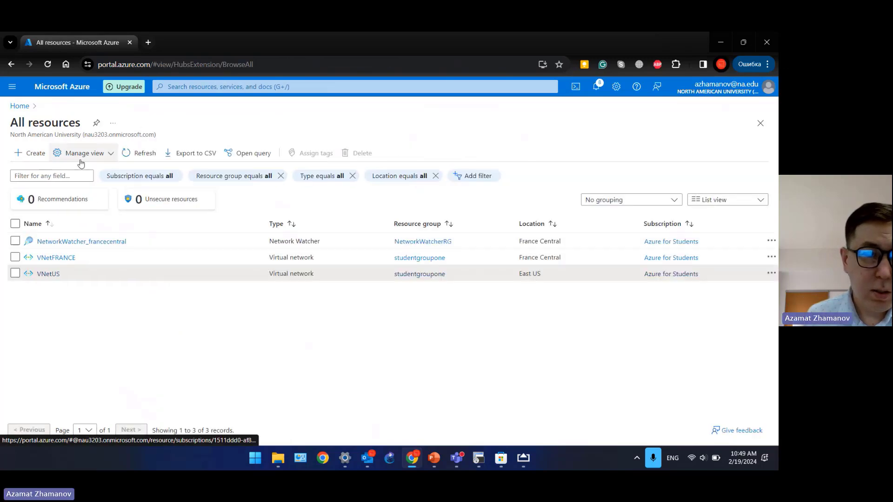
Step: Start creating a new virtual machine and assign it to the existing resource group studentgroupone
left_click(36, 154)
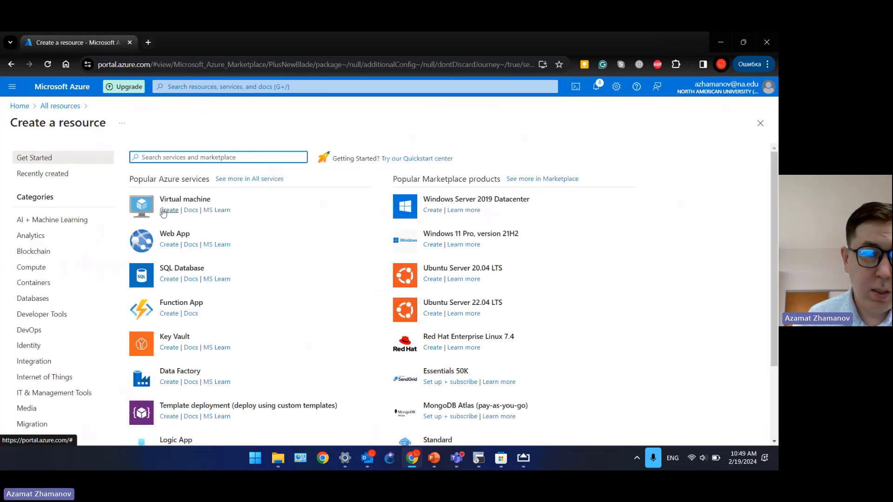
left_click(163, 212)
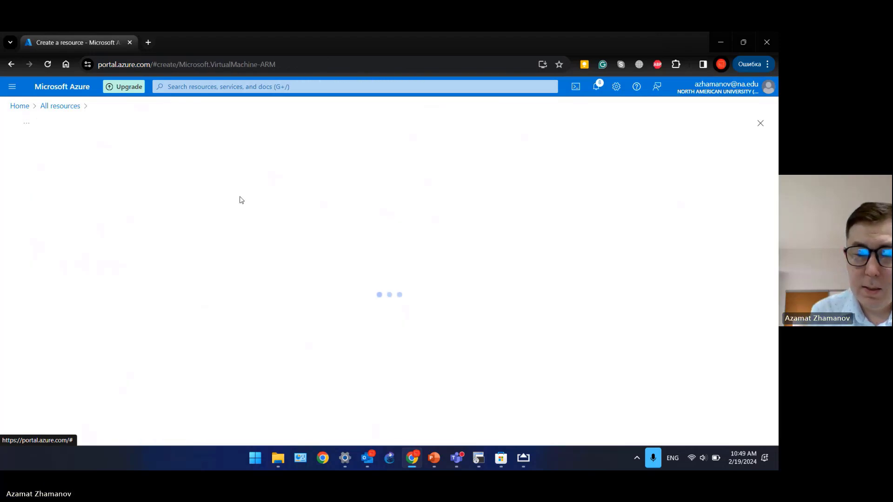
key("ctrl+plus")
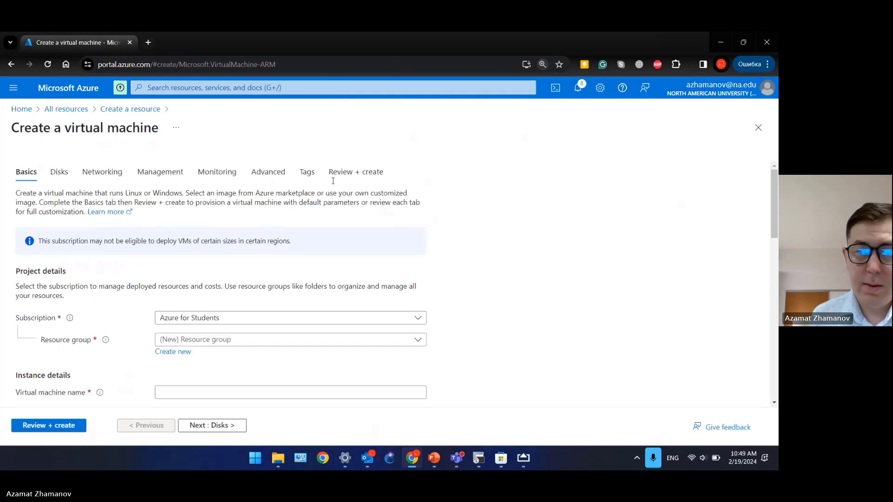
scroll(303, 271, "down", 3)
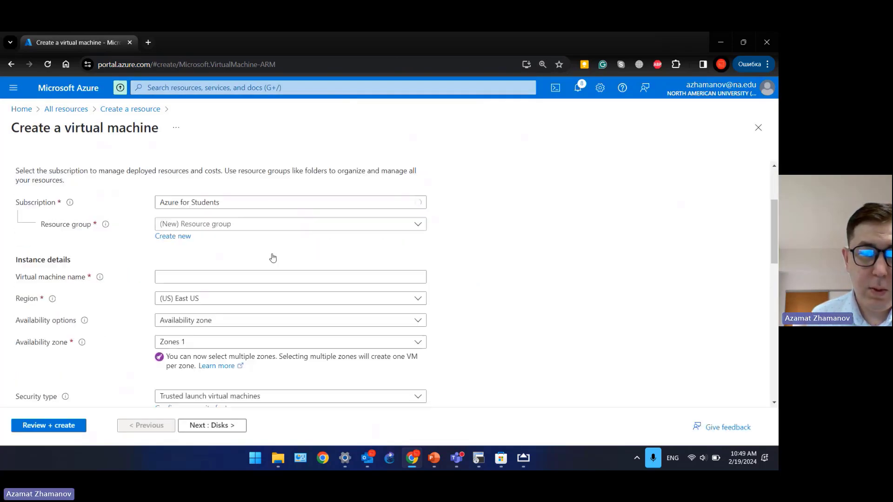
left_click(184, 188)
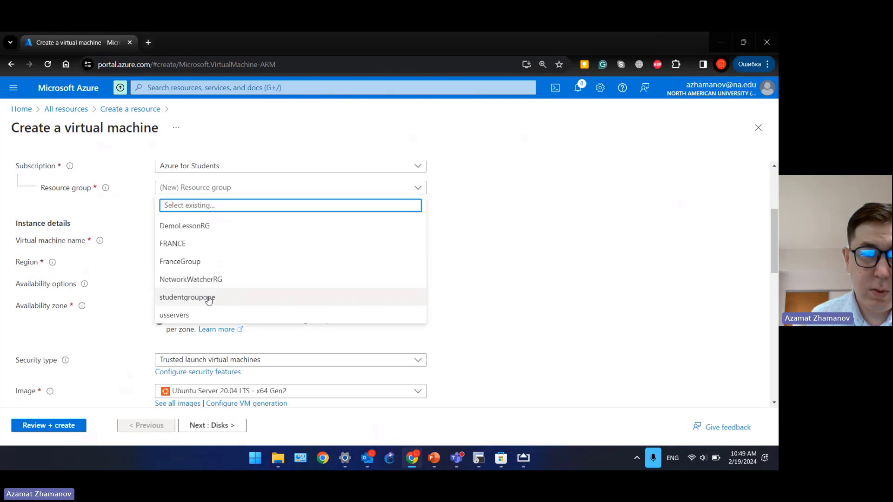
left_click(189, 297)
Step: Name the virtual machine VNetUSVM1
left_click(198, 246)
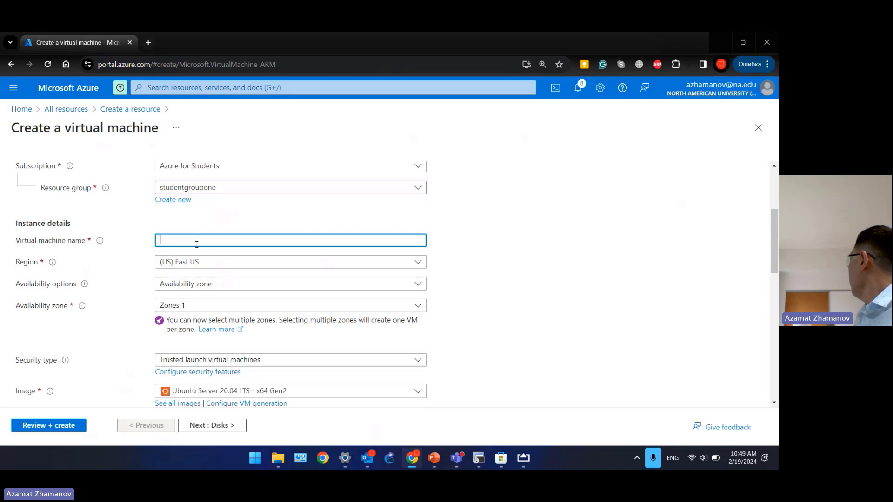
type("Vn")
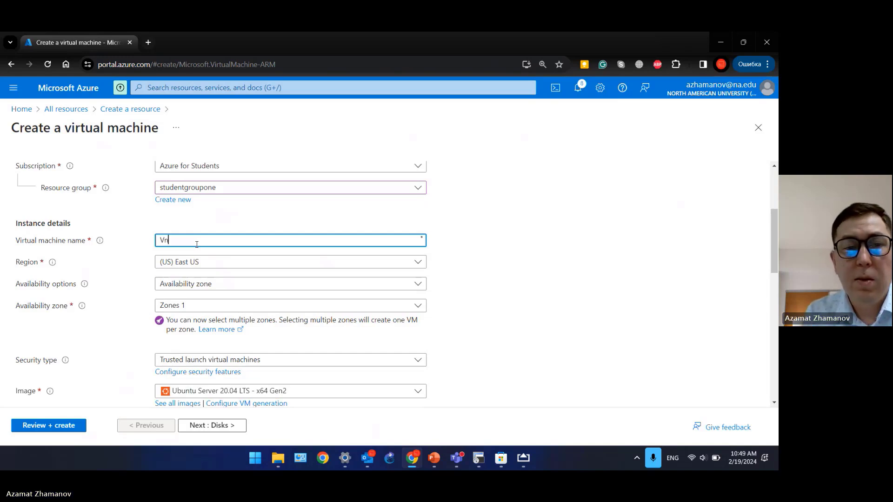
key("BackSpace")
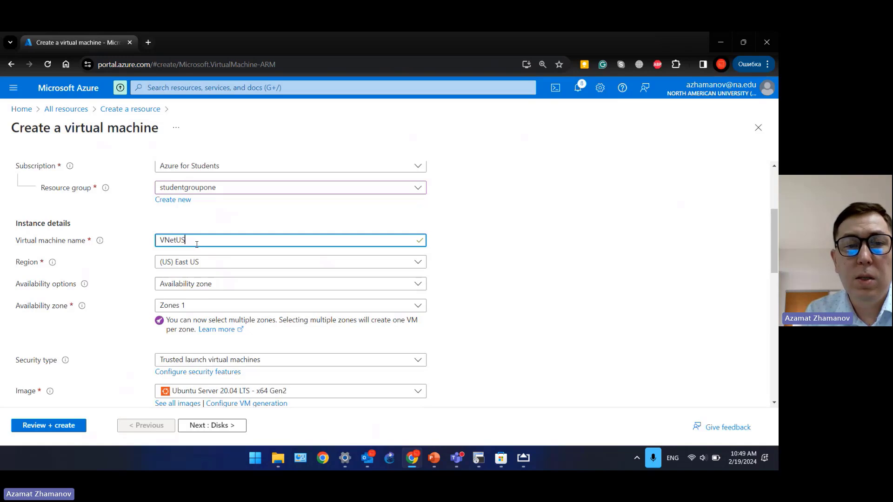
type("NetUSVM1")
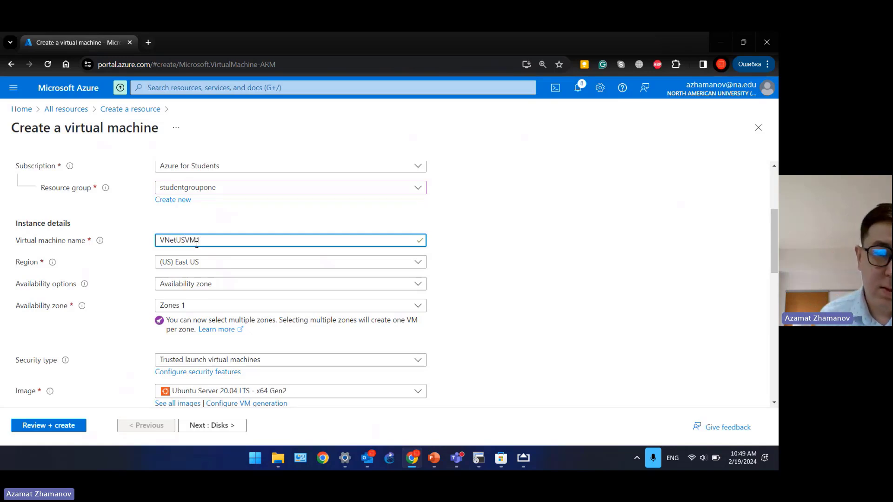
key("ctrl+a")
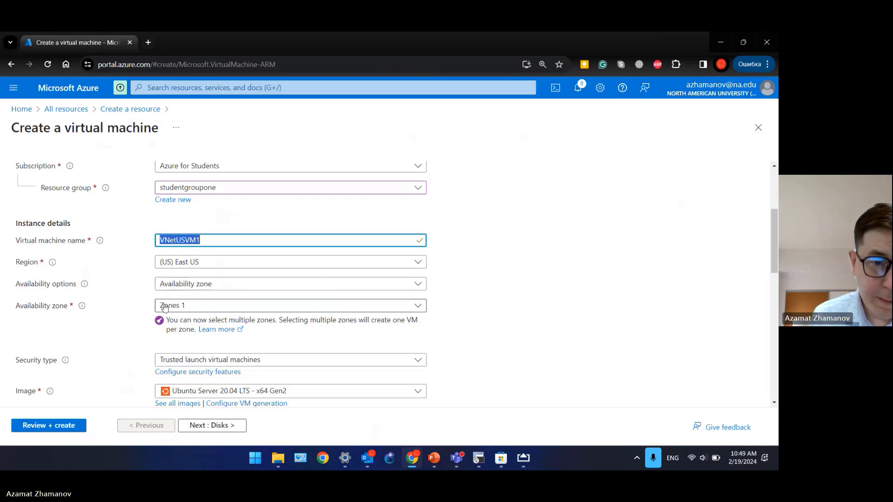
left_click(148, 334)
Step: Set the administrator account to password authentication with username adminvm, and enter and confirm the account password
scroll(148, 334, "down", 3)
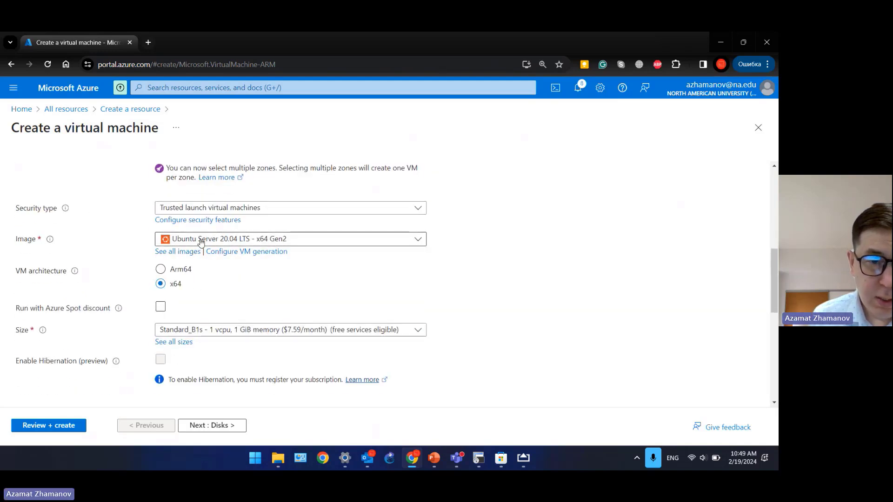
scroll(177, 282, "down", 1)
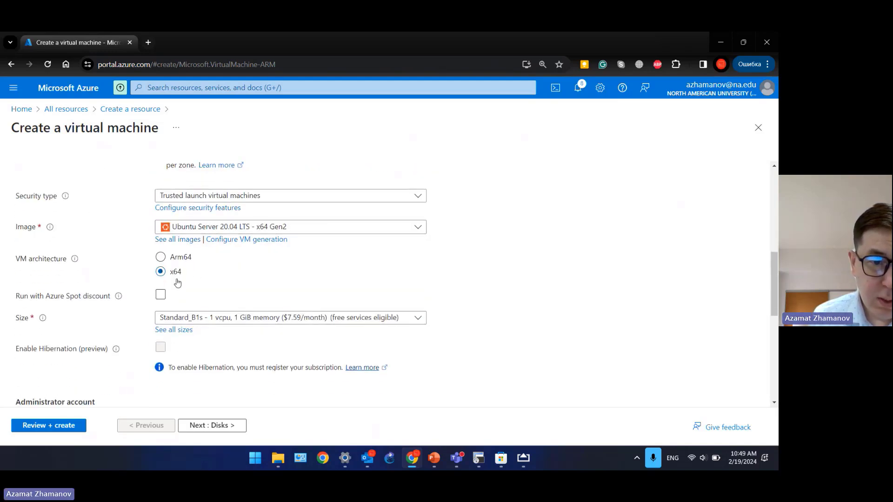
scroll(177, 283, "down", 3)
left_click(173, 292)
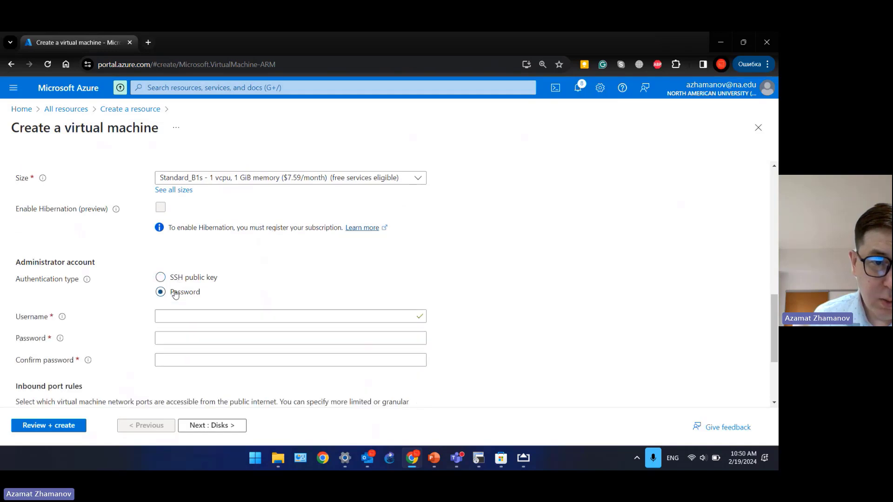
left_click(193, 310)
type("adminvm")
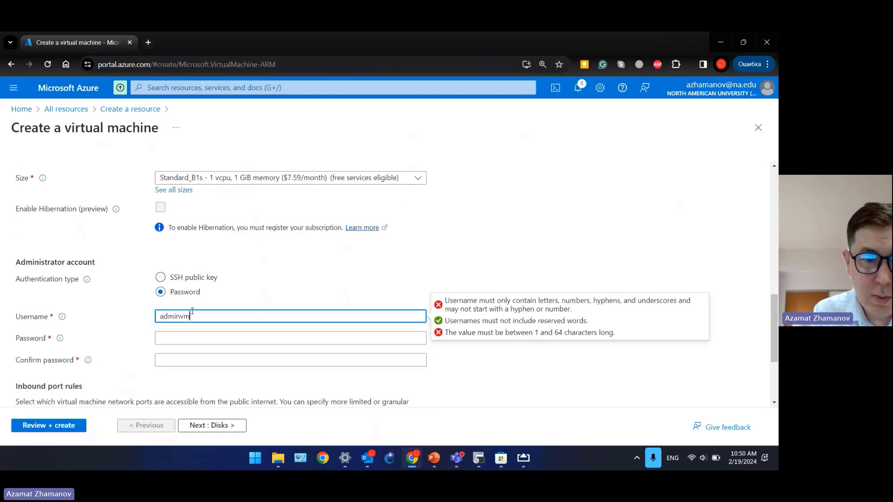
key("Tab")
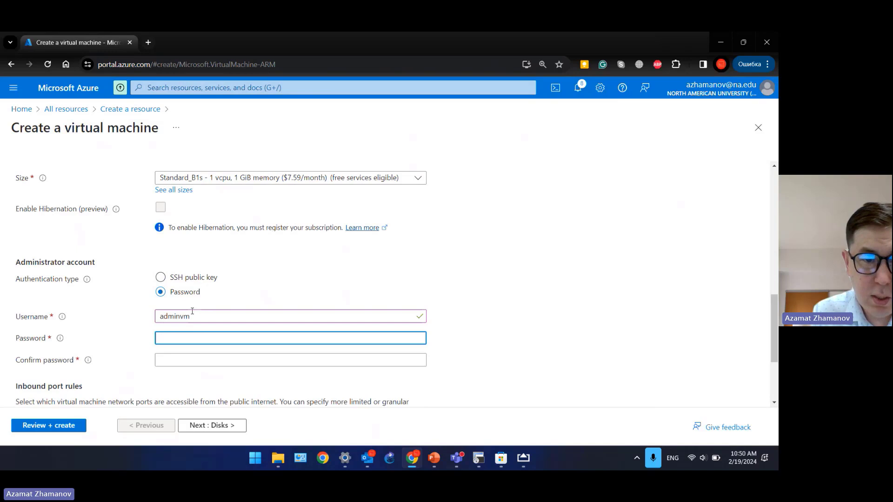
type("••••")
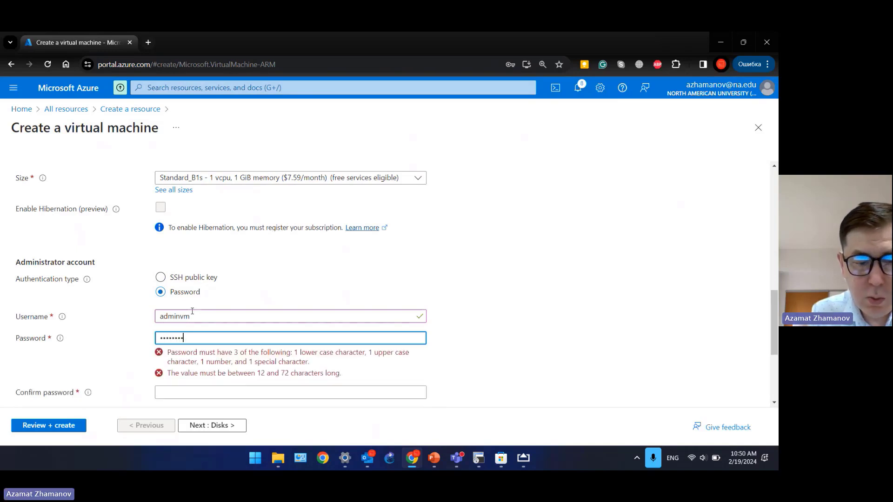
key("Tab")
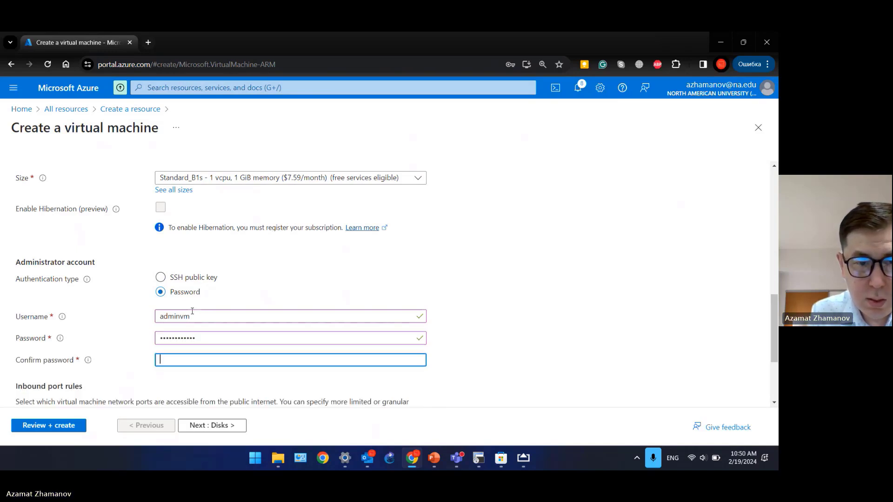
type("•••••••")
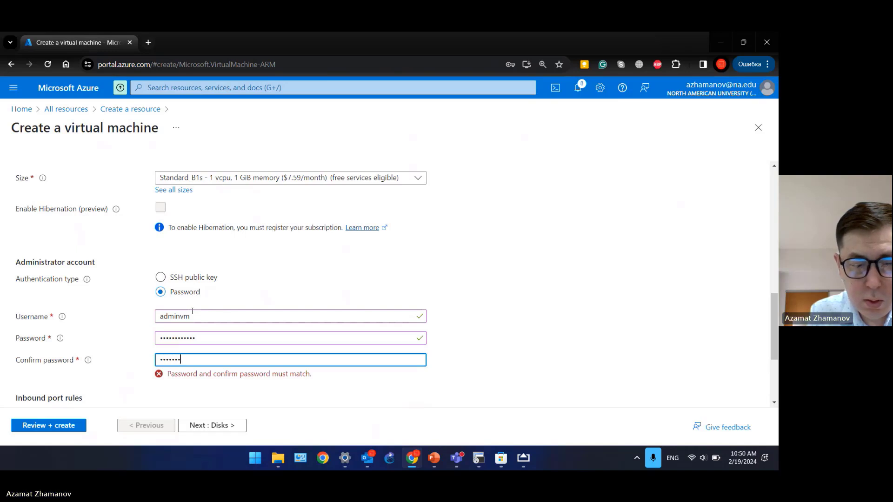
type("••••")
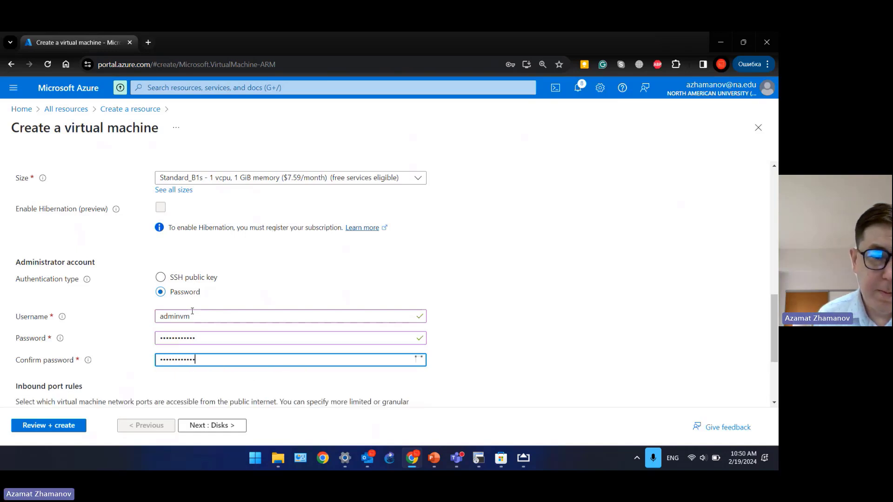
Step: Add HTTP (80) and HTTPS (443) to the allowed public inbound ports alongside SSH (22)
scroll(212, 330, "down", 3)
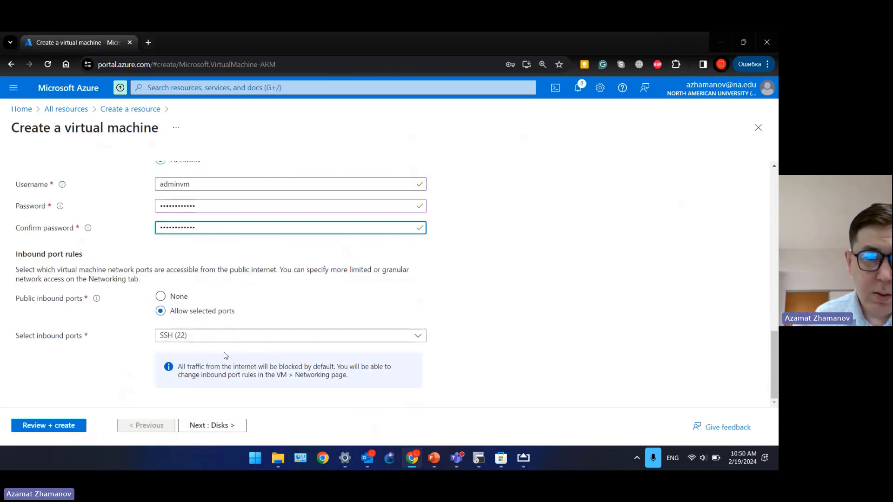
left_click(207, 335)
left_click(200, 352)
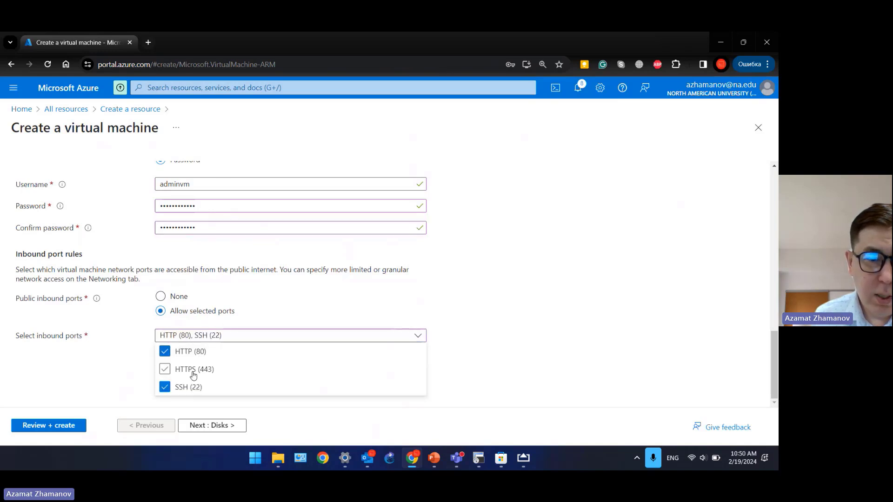
left_click(194, 374)
left_click(206, 425)
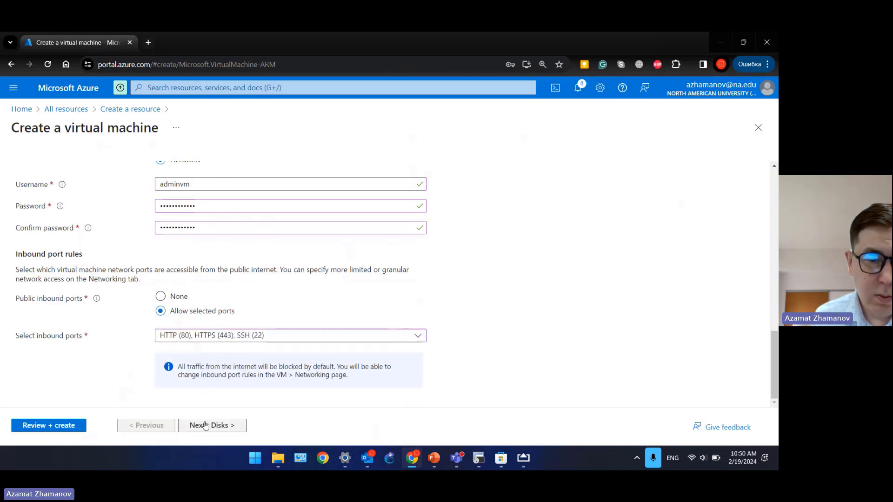
Step: Keep the default disk settings, and in the networking settings choose the default (10.0.0.0/24) subnet and set the public IP to None
left_click(206, 425)
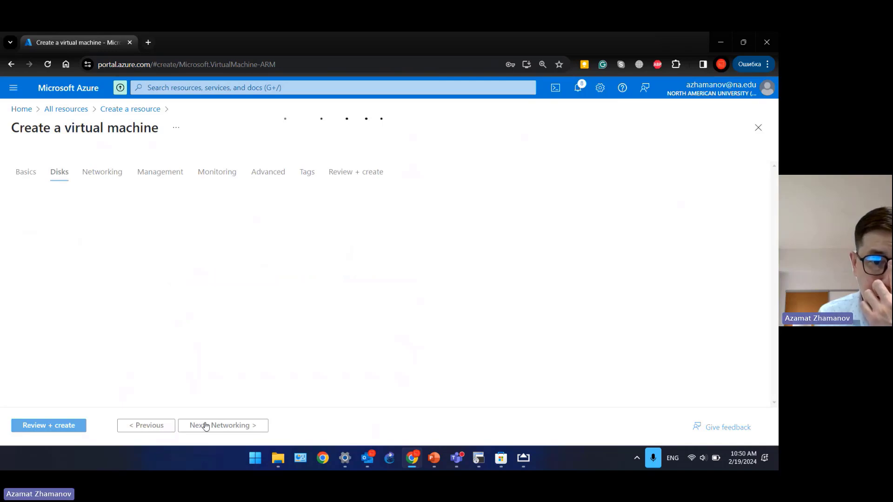
left_click(207, 426)
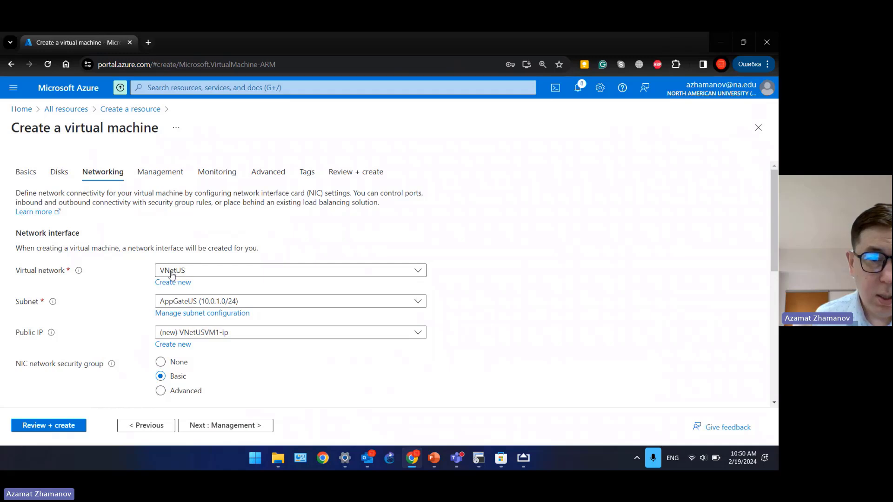
left_click(213, 302)
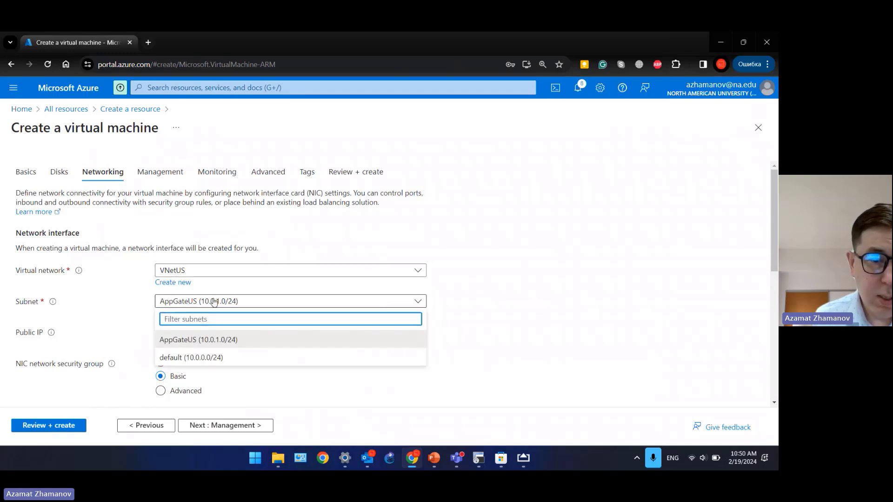
left_click(212, 359)
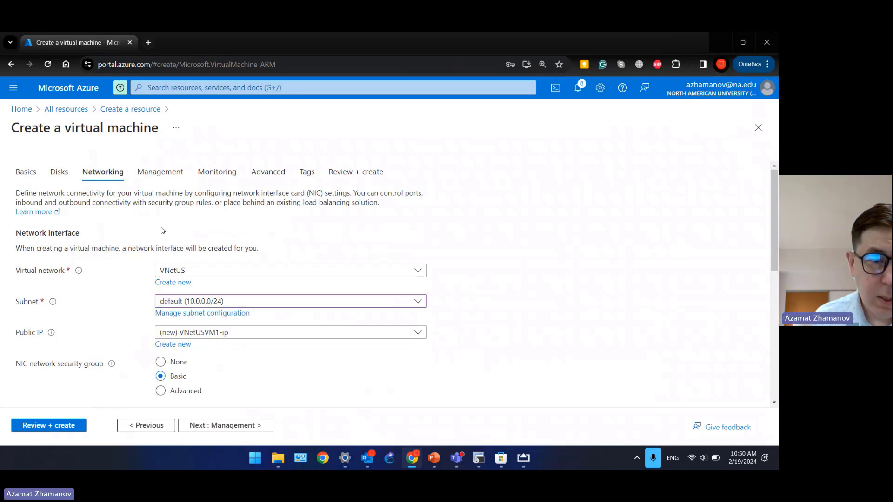
left_click(187, 335)
left_click(184, 364)
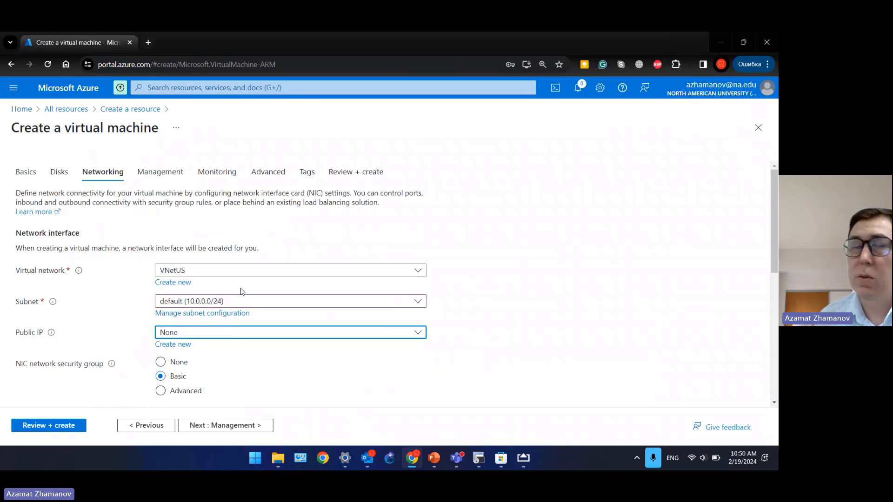
Step: Keep the remaining networking settings and the management and monitoring defaults, and proceed to the advanced settings
scroll(240, 261, "down", 2)
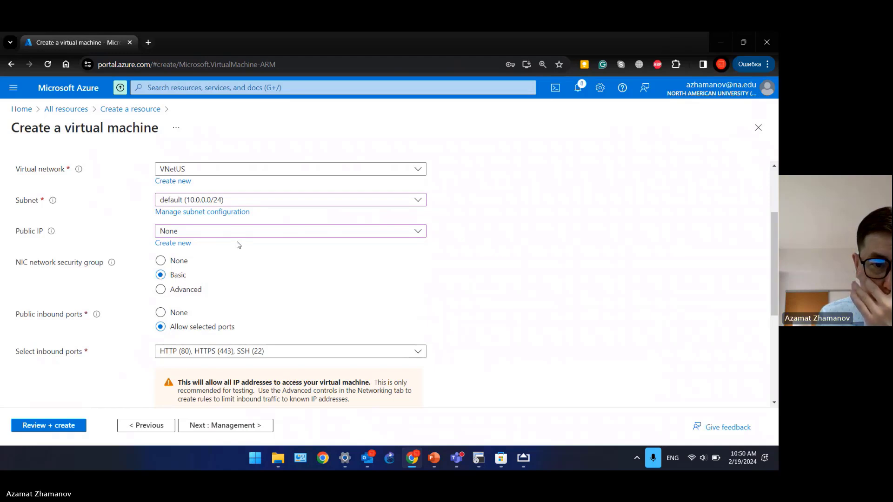
scroll(202, 344, "down", 1)
scroll(201, 344, "down", 1)
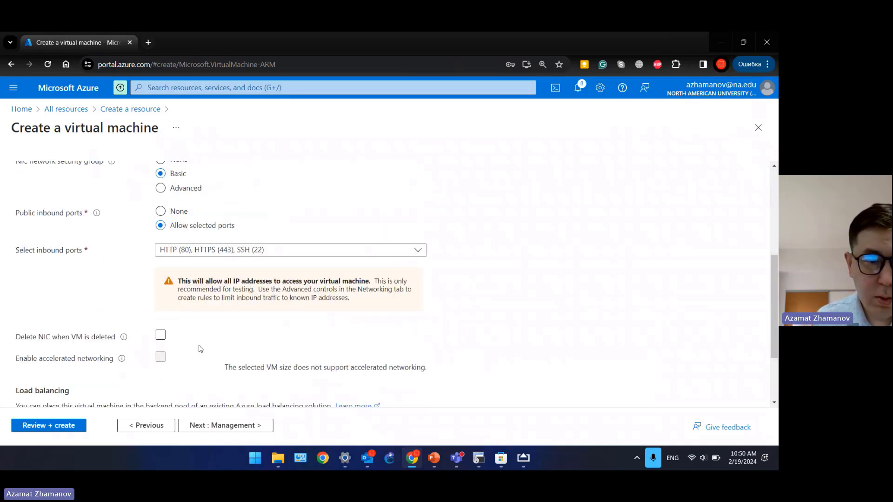
scroll(204, 354, "down", 2)
left_click(233, 429)
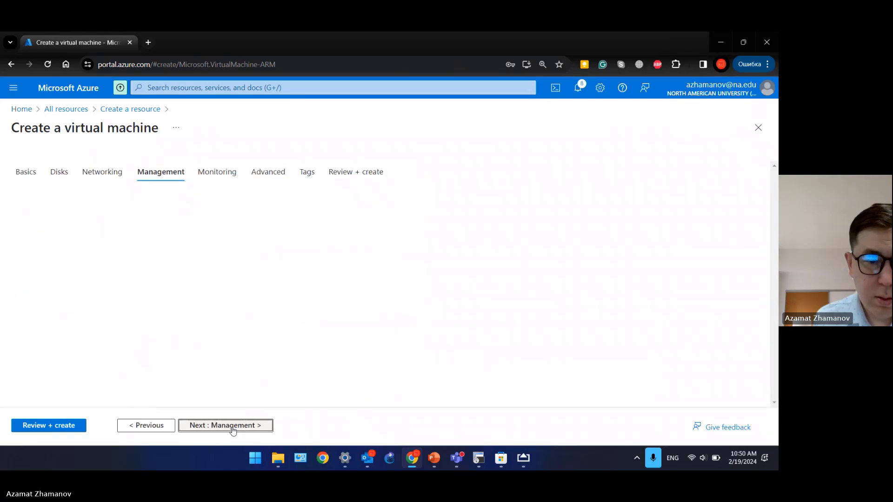
left_click(233, 430)
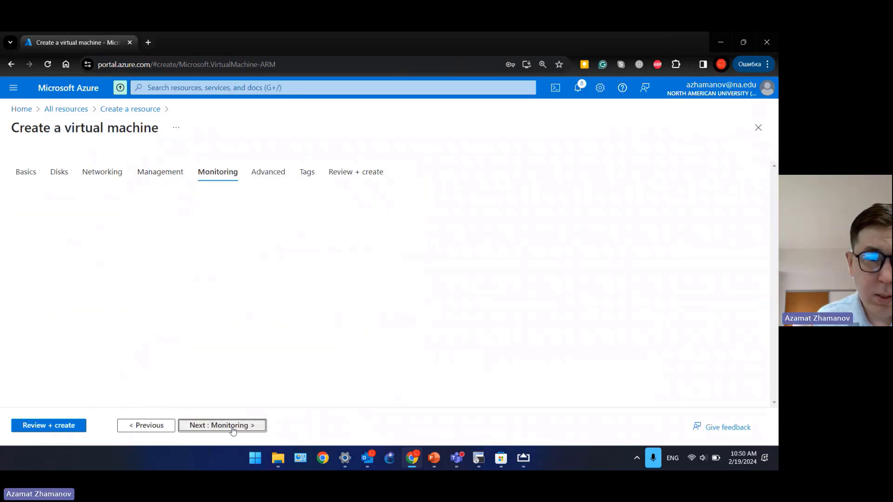
left_click(234, 430)
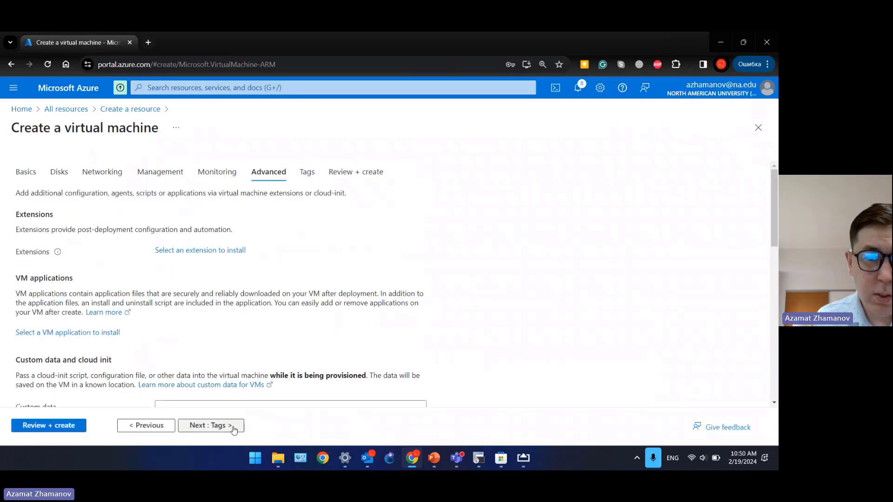
Step: Keep the advanced and tag defaults, and create the VNetUSVM1 virtual machine after the final review
left_click(234, 430)
left_click(235, 427)
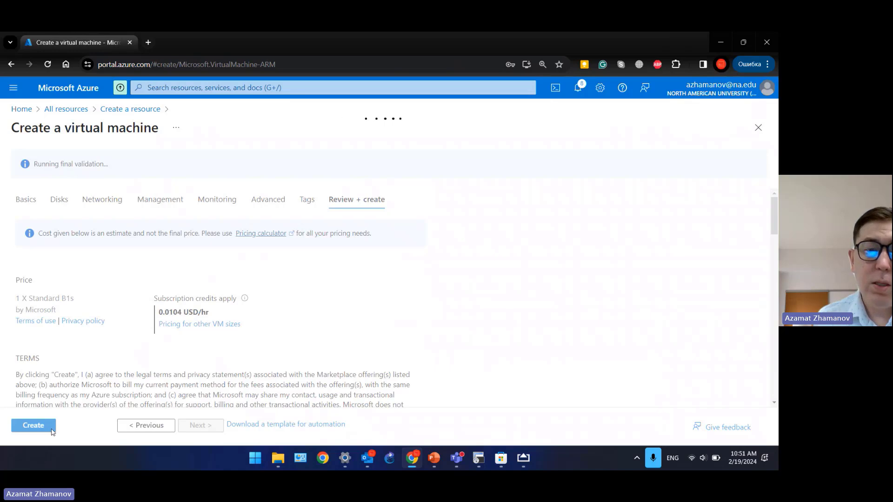
left_click(33, 425)
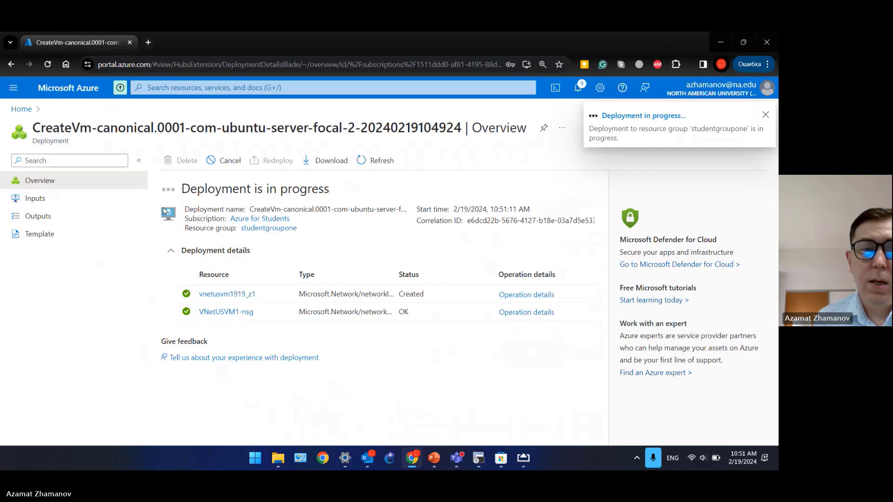
Step: Start creating another virtual machine resource and assign it to the studentgroupone resource group
left_click(22, 109)
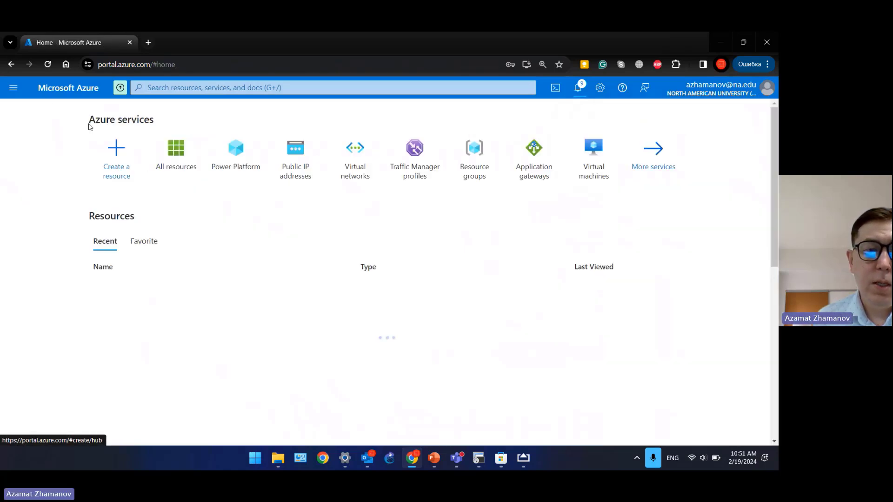
mouse_move(179, 160)
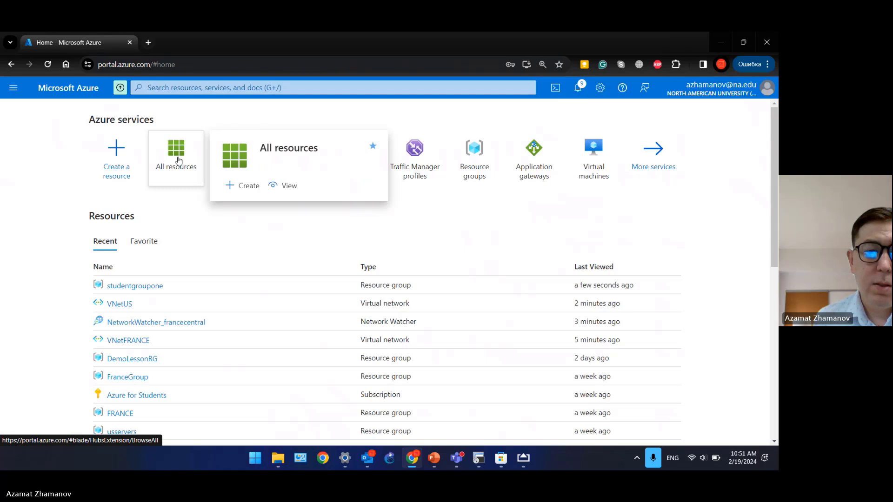
left_click(116, 152)
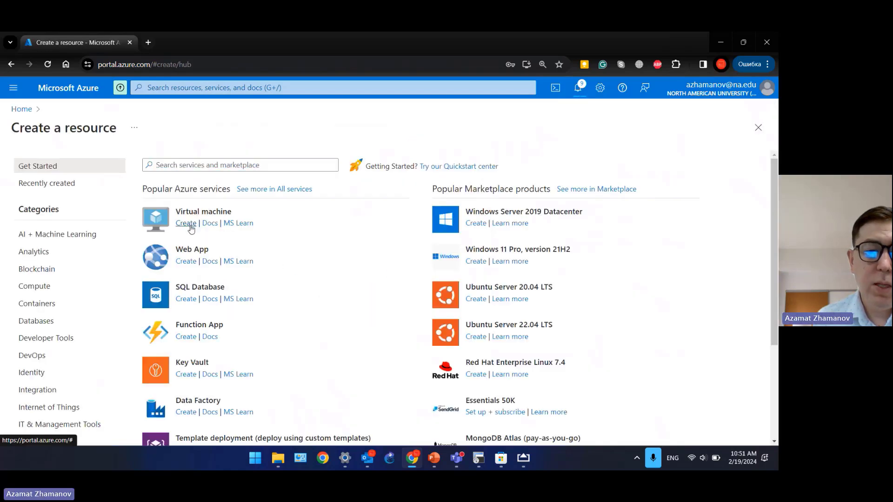
left_click(191, 228)
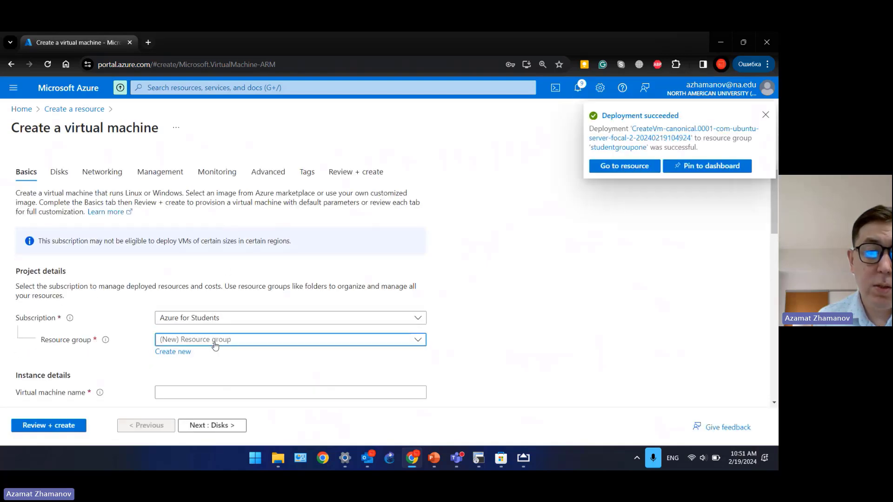
left_click(217, 340)
left_click(239, 290)
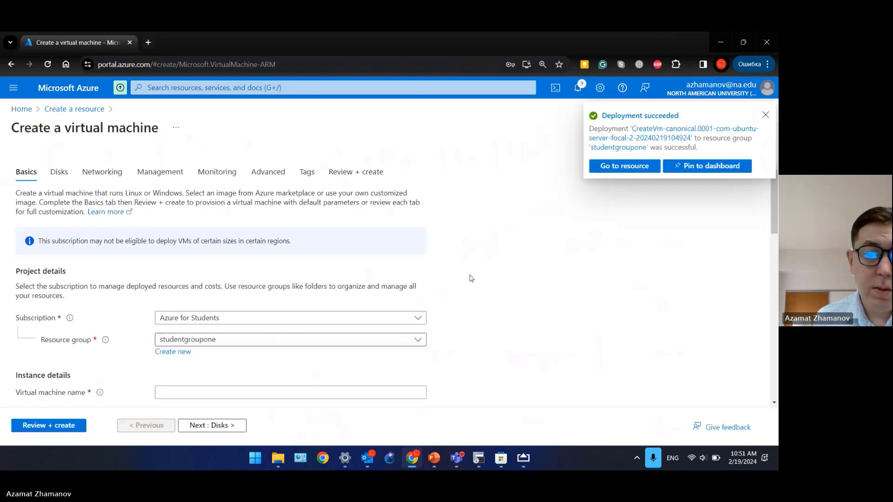
Step: Name the new virtual machine VNetUSVM2, keeping the (US) East US region and Zones 1
scroll(470, 281, "down", 3)
left_click(219, 242)
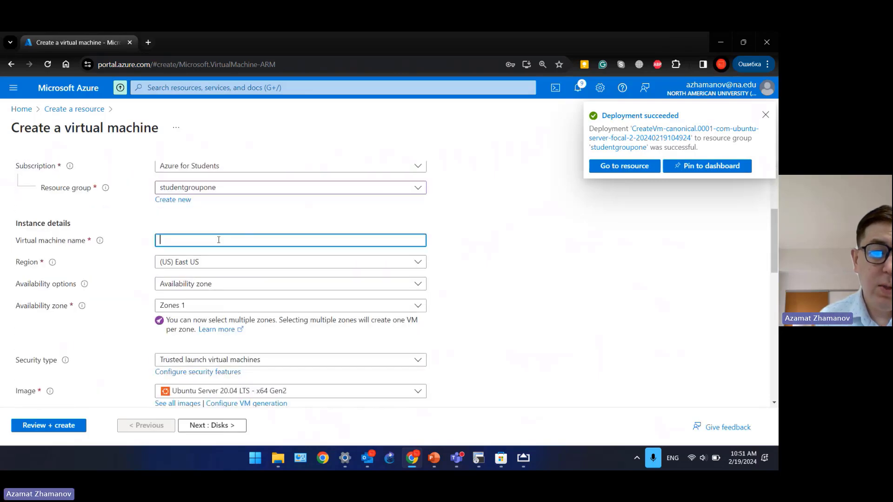
type("VNet")
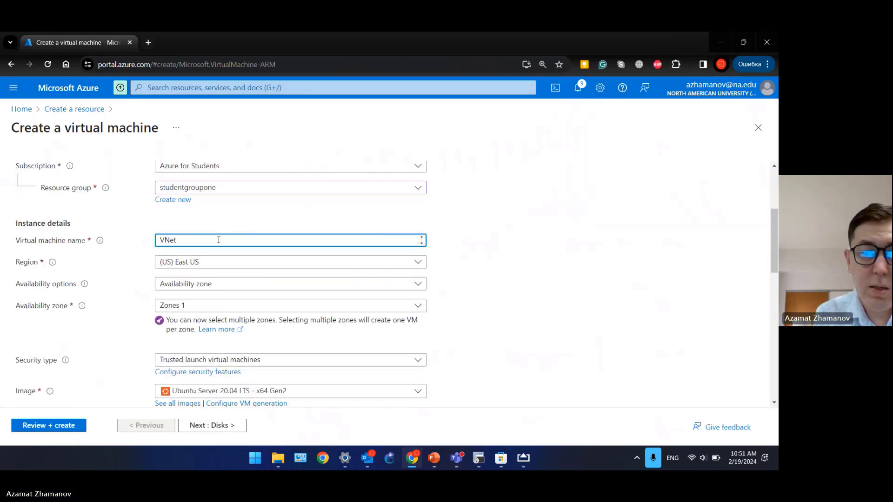
type("USVM2")
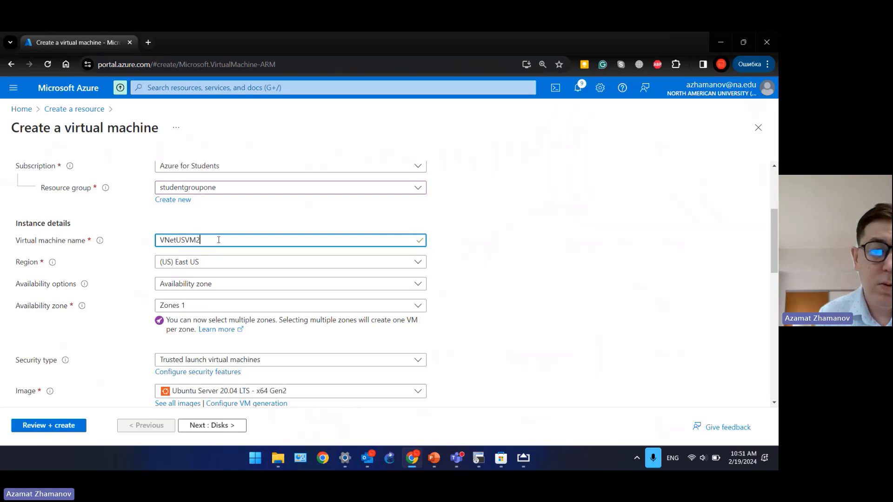
left_click(125, 332)
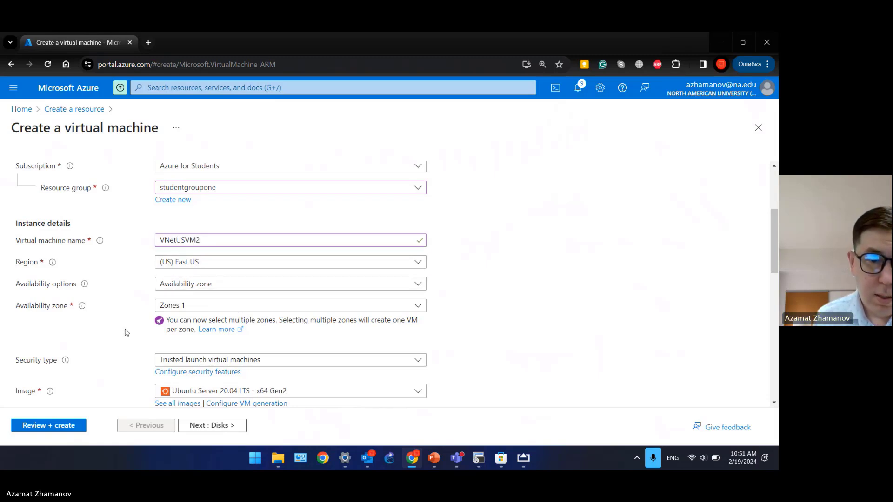
Step: Switch the administrator account to password authentication with username adminvm, and enter and confirm the account password
scroll(126, 332, "down", 1)
scroll(174, 280, "down", 5)
scroll(174, 205, "up", 1)
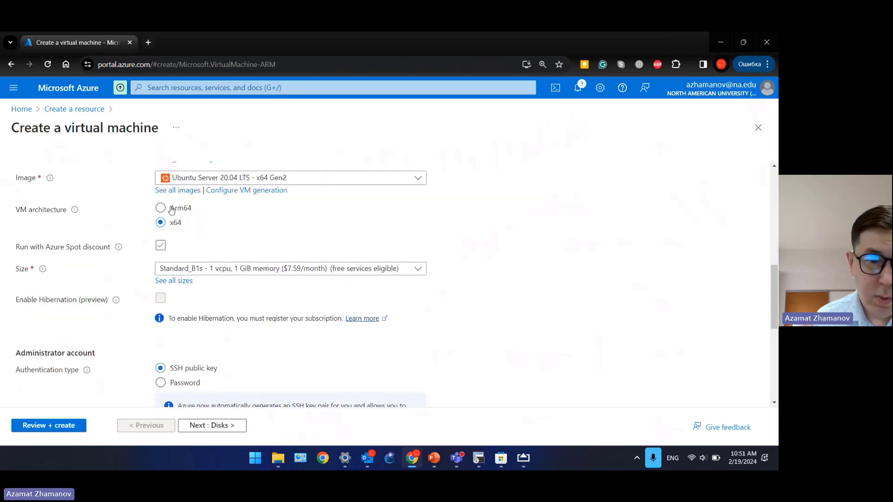
scroll(168, 260, "down", 3)
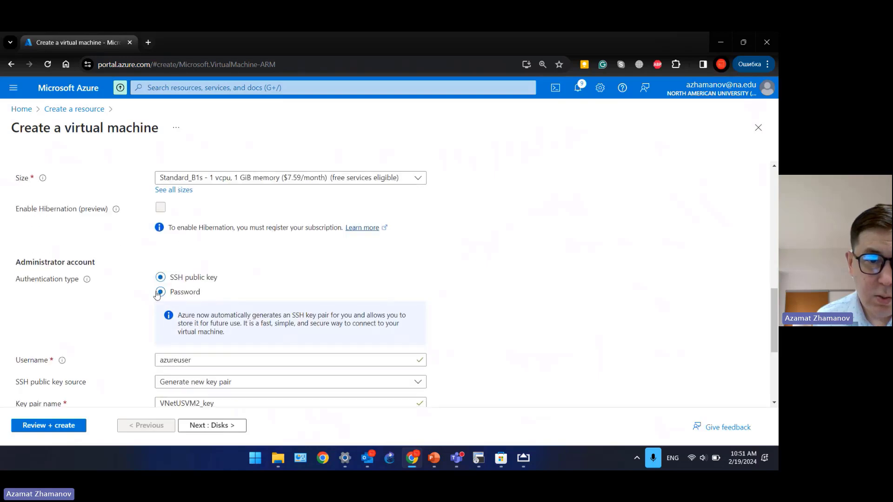
left_click(160, 292)
left_click(177, 317)
type("adm")
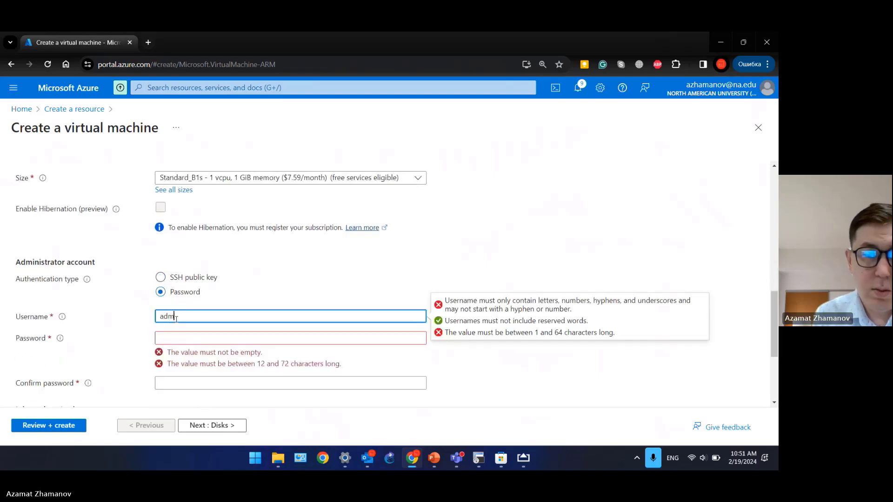
type("invm")
key("Tab")
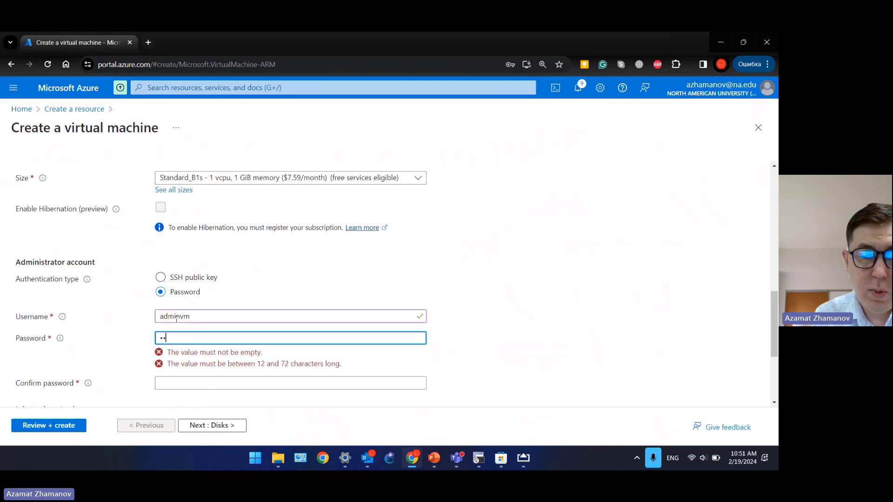
type("•••••••••")
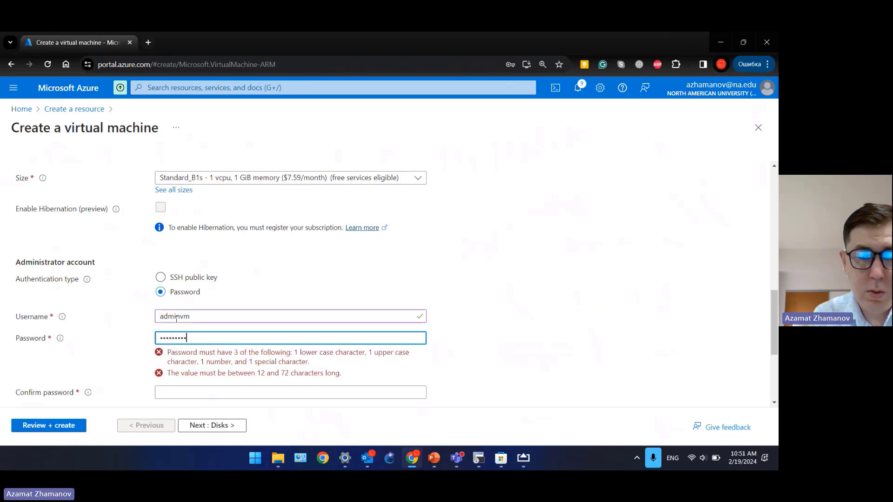
type("•")
key("Tab")
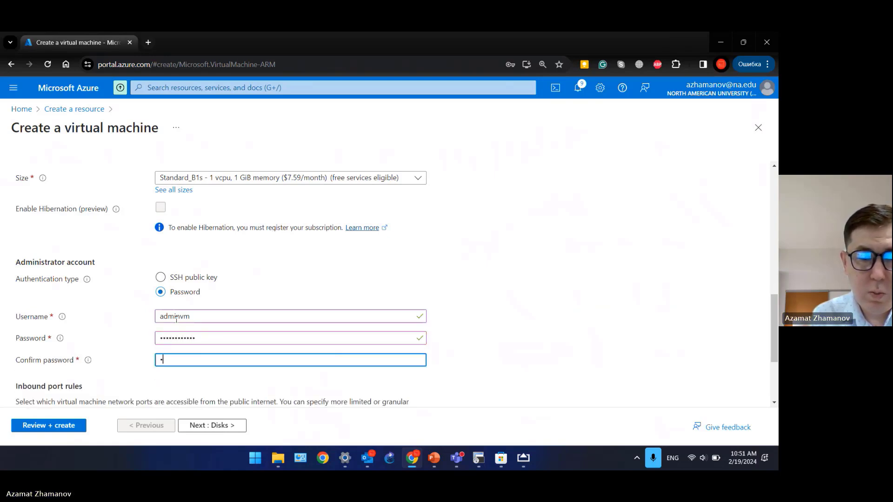
type("•••••")
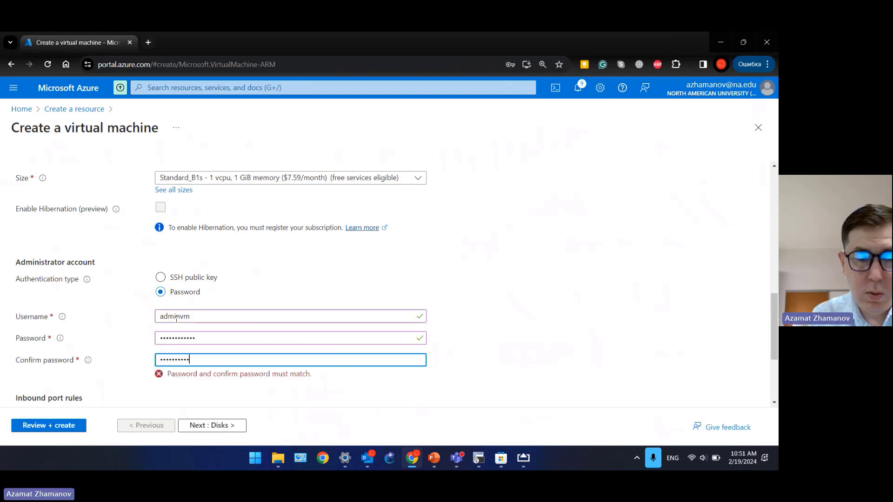
type("•")
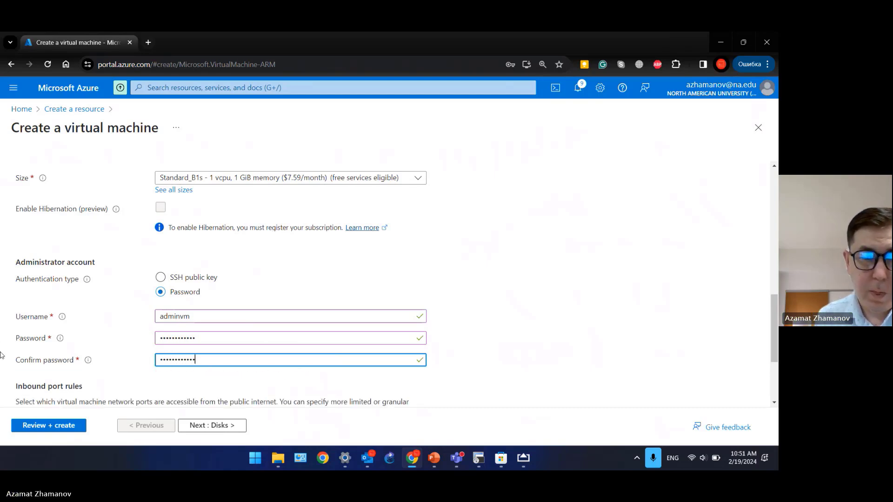
Step: Allow HTTP (80) and HTTPS (443) as public inbound ports in addition to SSH (22), and proceed to the disk settings
scroll(171, 390, "down", 3)
left_click(194, 335)
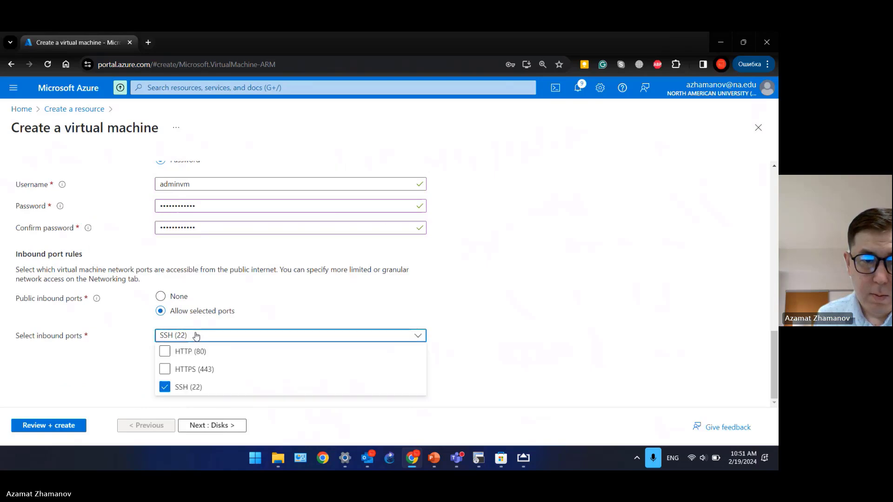
left_click(193, 354)
left_click(191, 370)
left_click(216, 425)
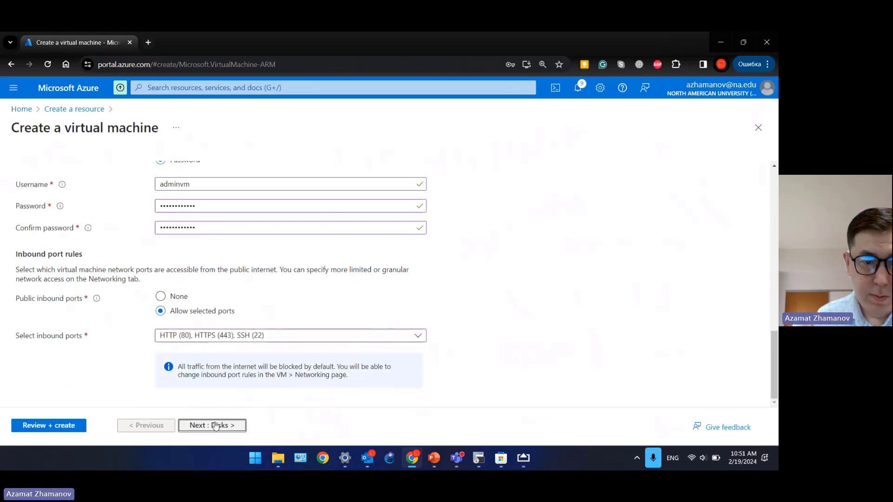
Step: Keep the disk defaults, and place VNetUSVM2 in the default (10.0.0.0/24) subnet of VNetUS with public IP None
left_click(216, 425)
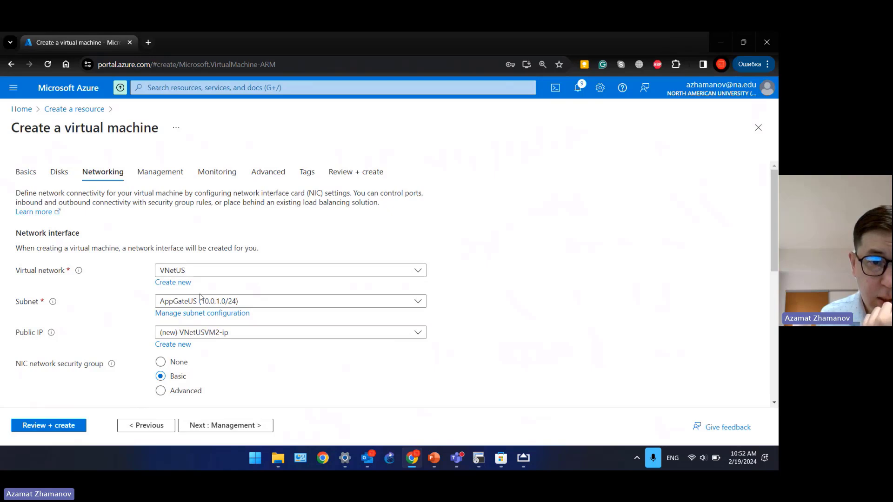
left_click(201, 301)
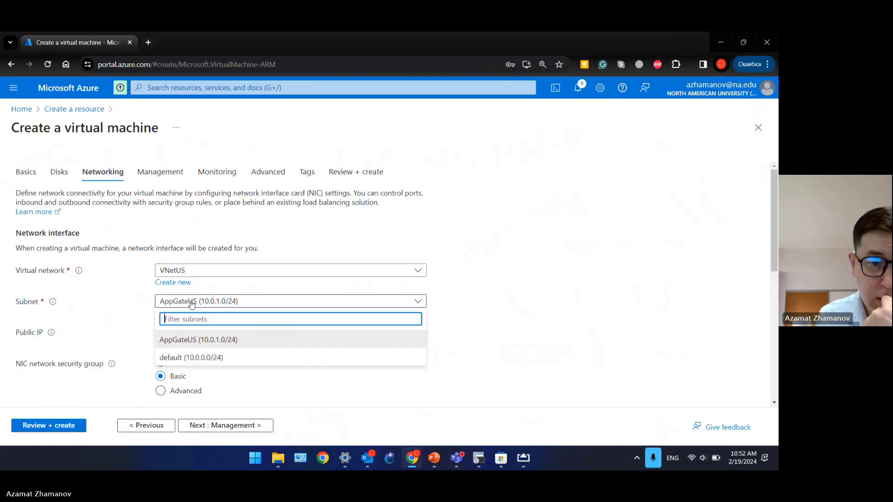
left_click(213, 357)
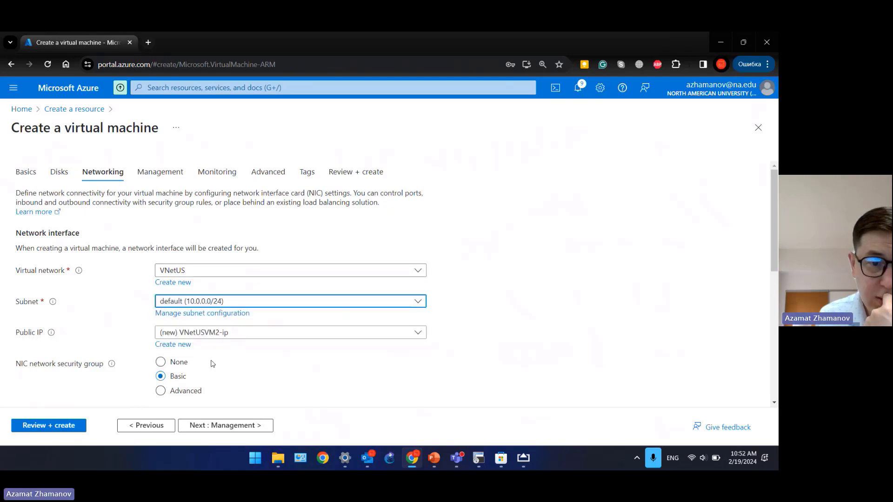
left_click(171, 337)
left_click(193, 368)
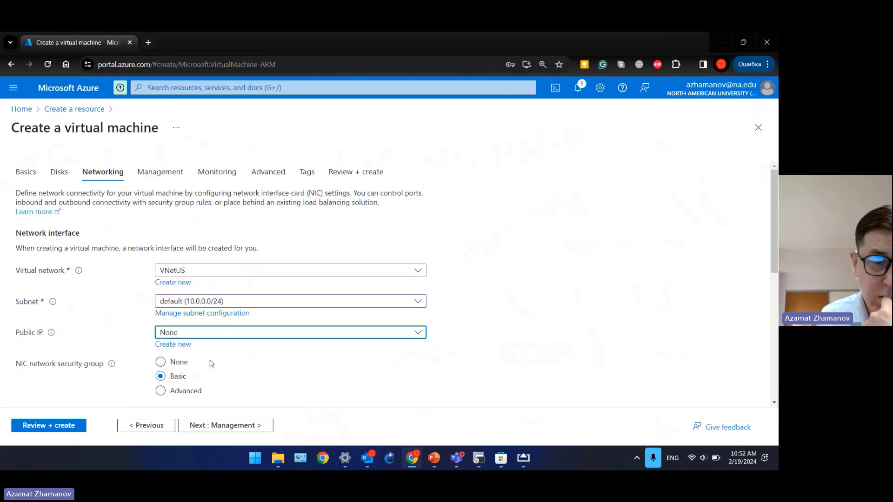
Step: Leave the other networking, management and monitoring settings at their defaults and continue to the advanced settings
scroll(212, 363, "down", 5)
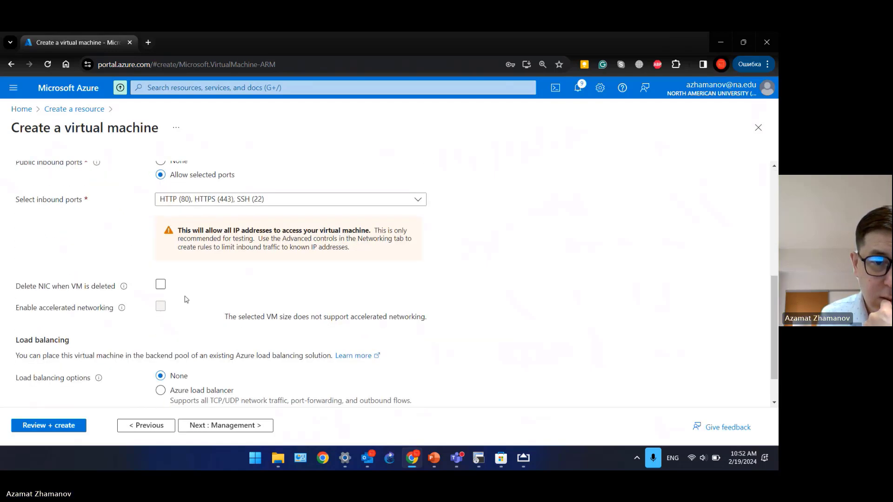
scroll(186, 299, "down", 1)
left_click(205, 425)
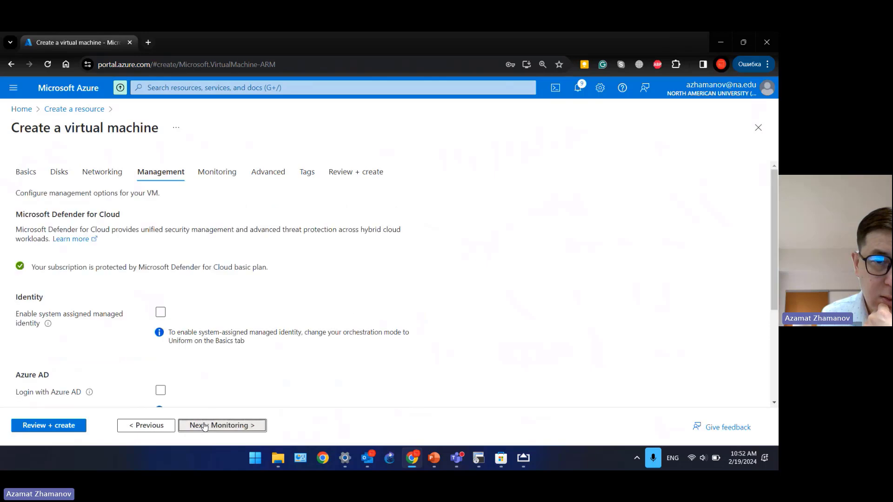
left_click(204, 426)
left_click(205, 425)
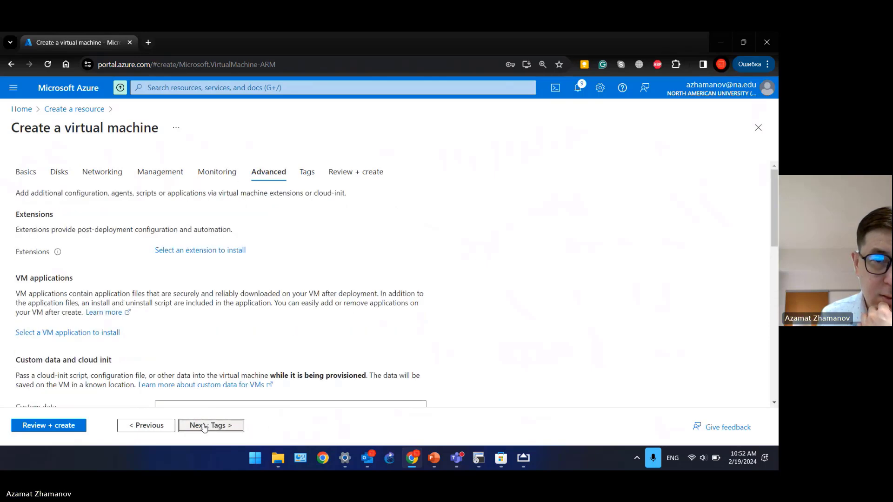
Step: Keep the advanced and tag defaults for VNetUSVM2, and create the virtual machine after validation
left_click(200, 426)
left_click(195, 426)
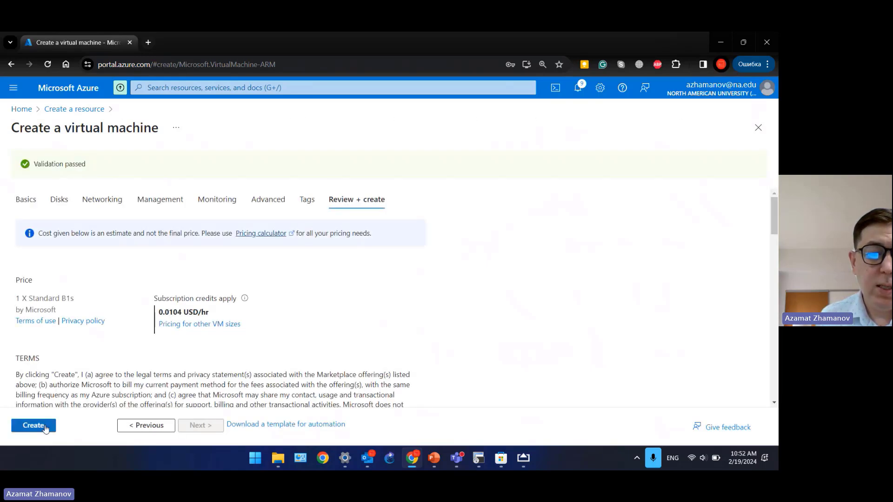
left_click(45, 426)
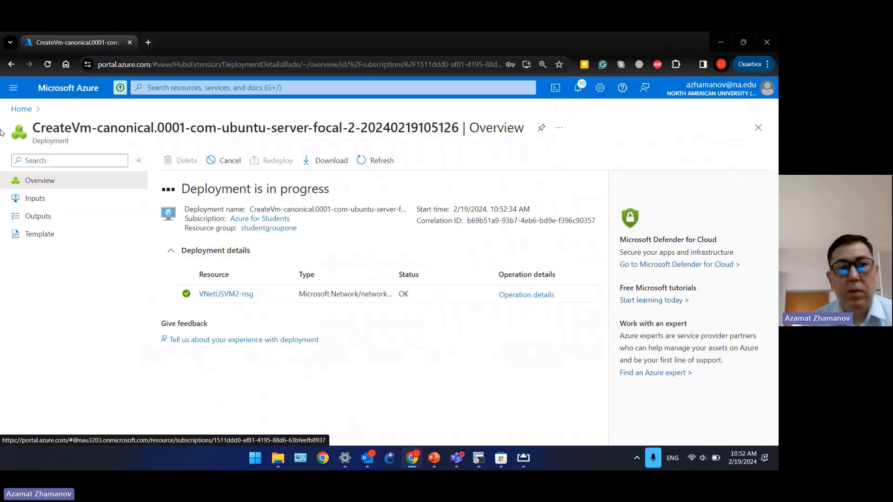
Step: Check the refreshed list of all resources for the new virtual machines, and open the VNetUSVM1 overview
left_click(13, 108)
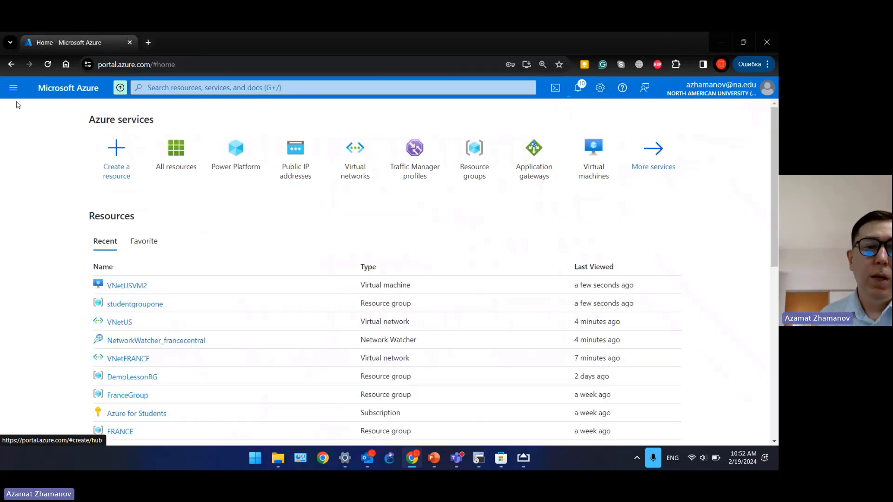
left_click(177, 163)
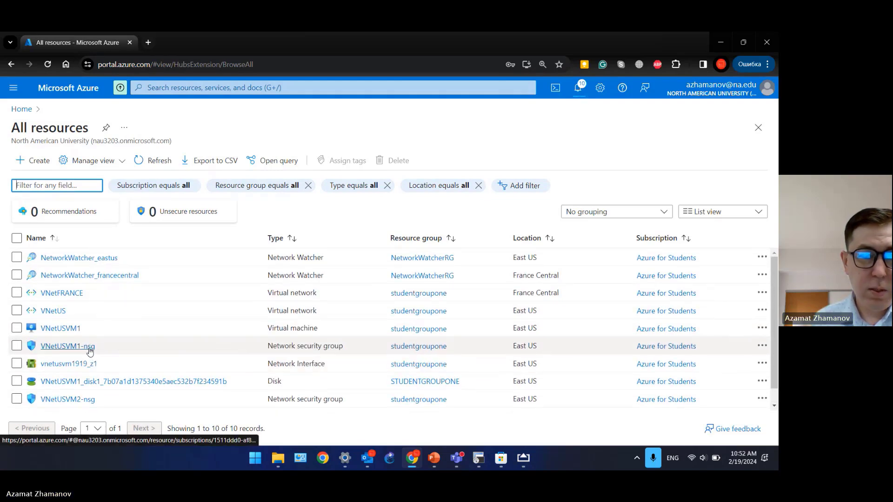
left_click_drag(284, 328, 319, 328)
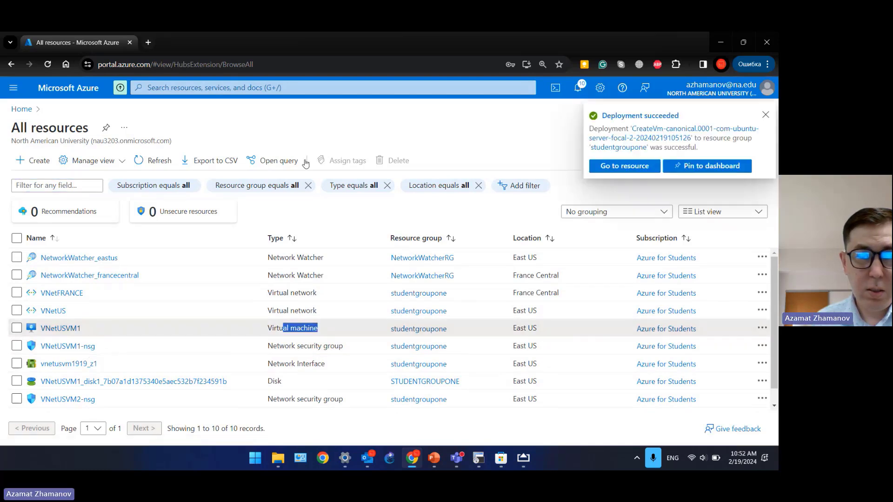
left_click(158, 163)
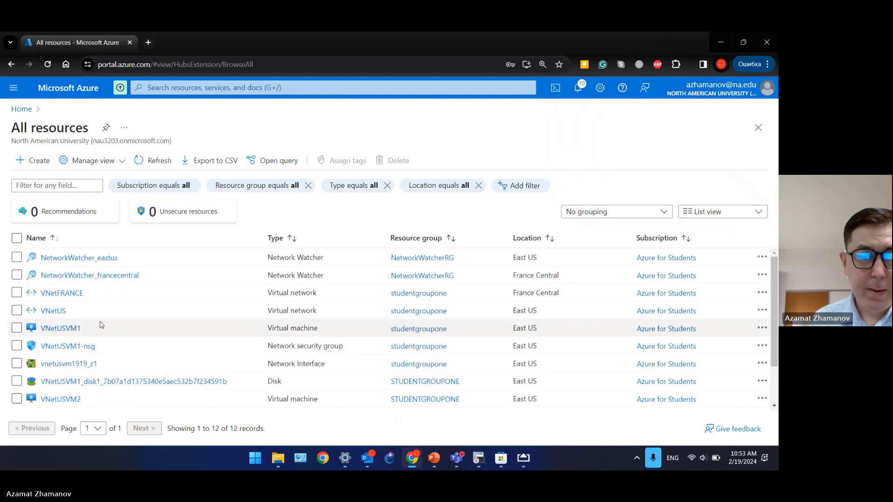
left_click(74, 333)
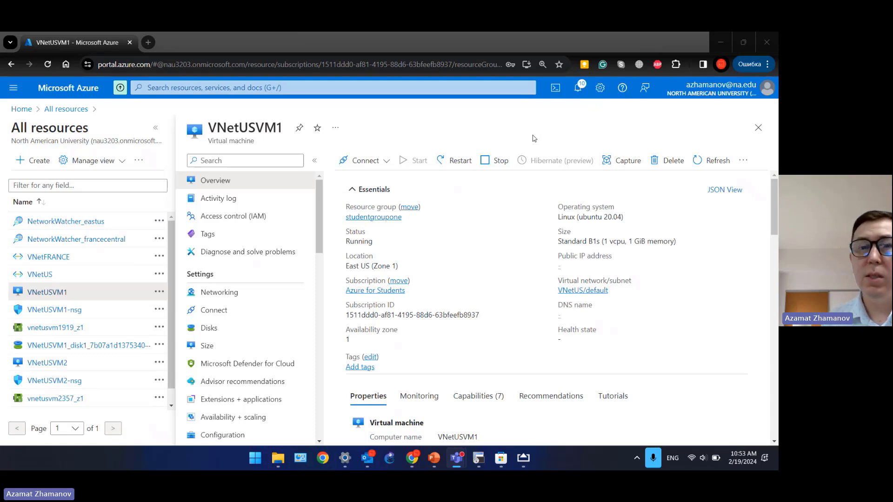
Step: Review the connection options of VNetUSVM1, including the additional ways to connect, and open its serial console
left_click(251, 310)
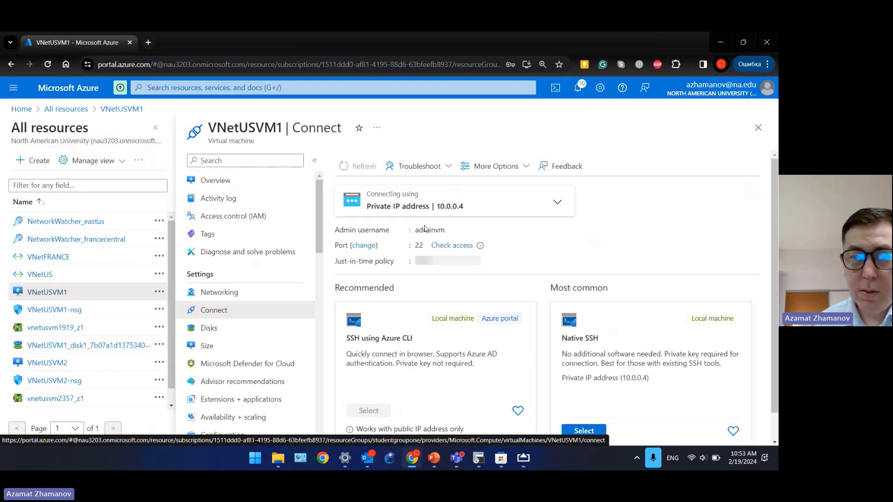
scroll(427, 266, "down", 2)
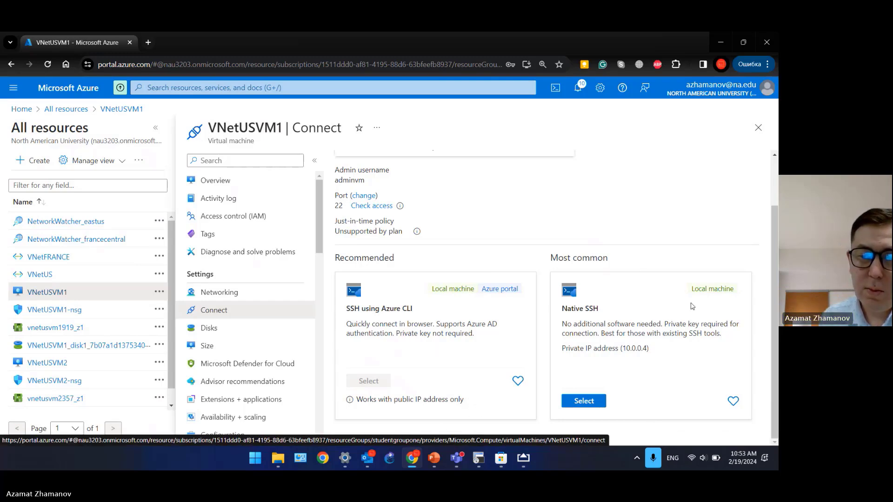
left_click_drag(777, 361, 756, 453)
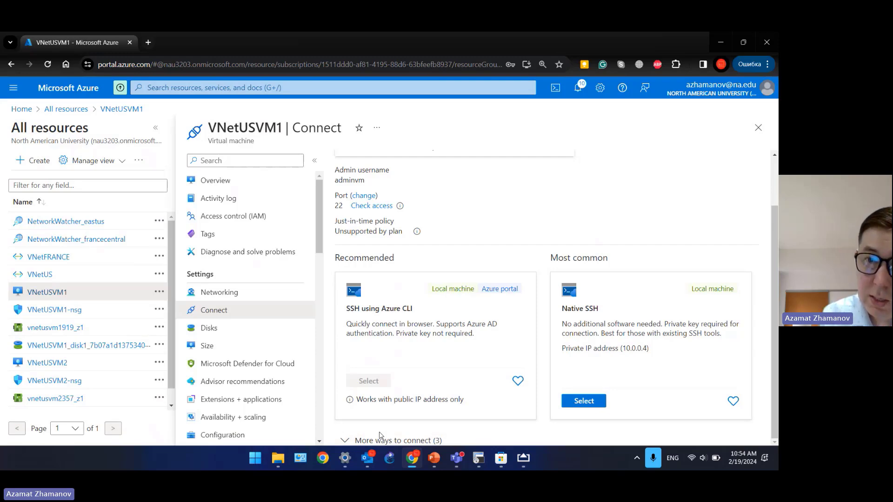
key("ctrl+minus")
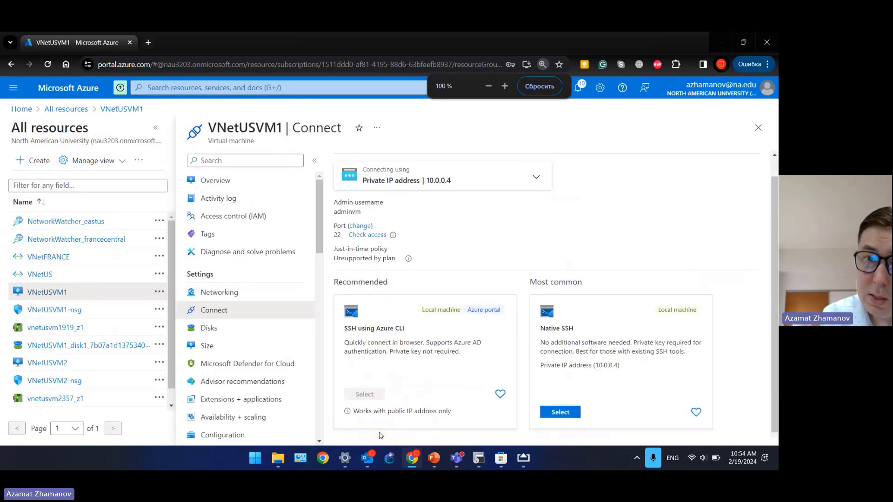
key("ctrl+minus")
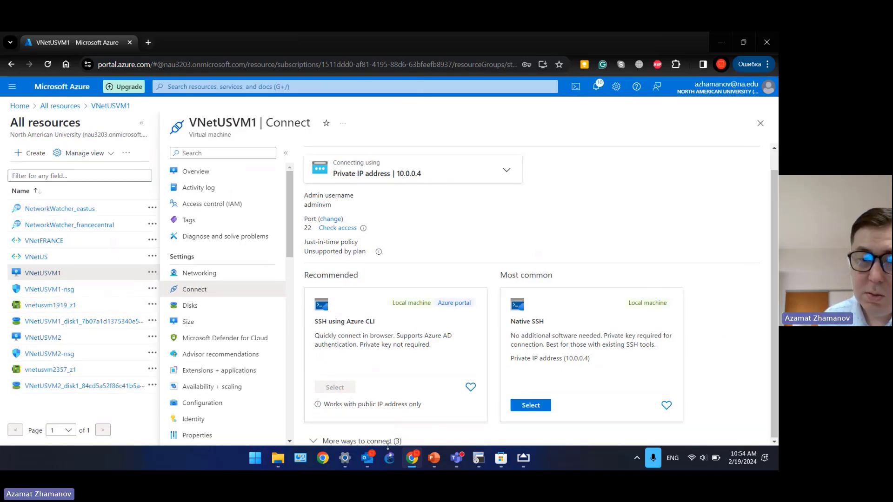
left_click(399, 440)
scroll(418, 353, "down", 5)
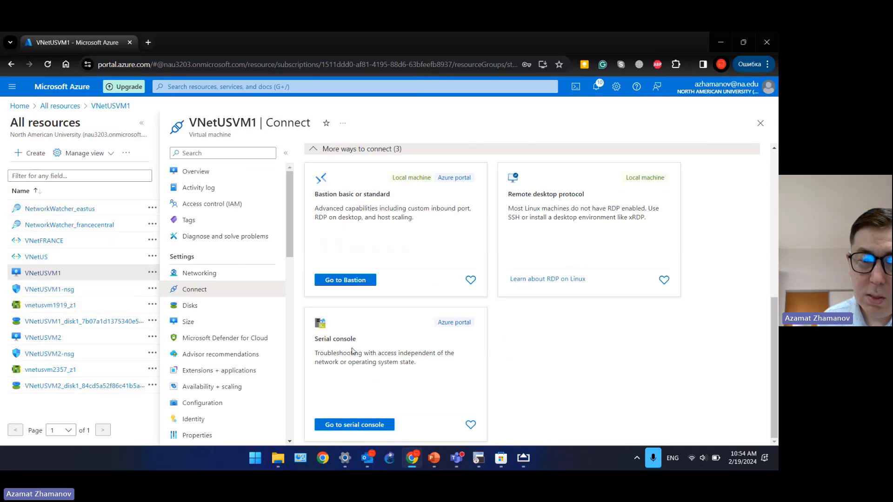
left_click(344, 425)
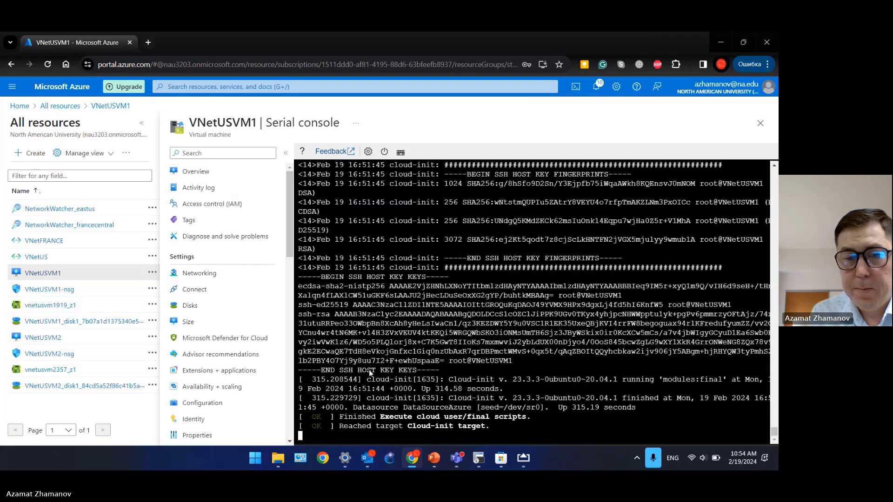
Step: Log in to the VNetUSVM1 serial console as adminvm with the account password
key("Return")
key("Return")
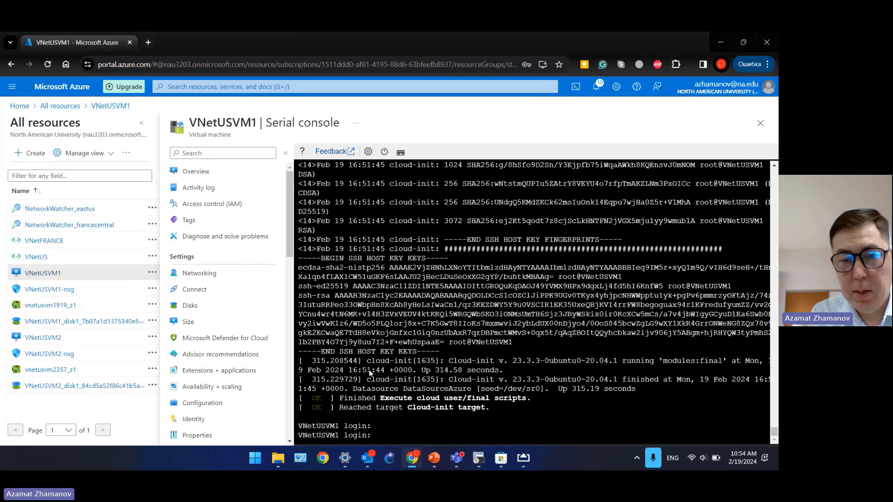
type("adminvm")
key("Return")
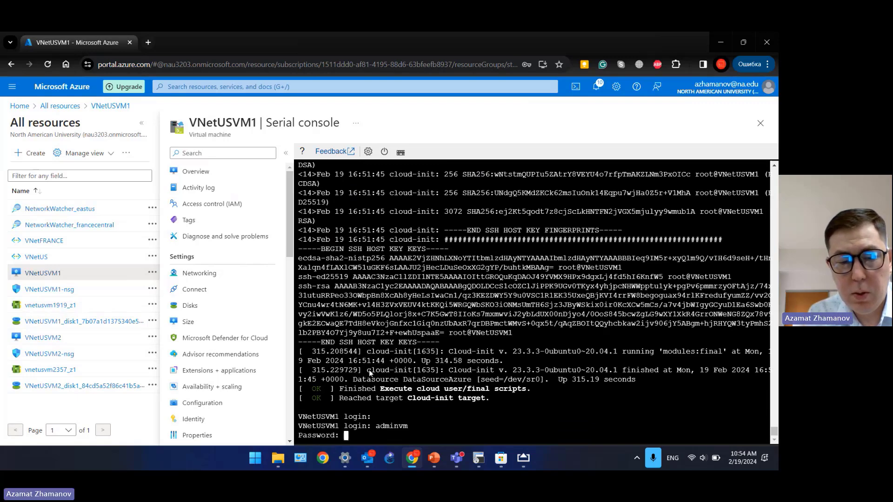
key("Return")
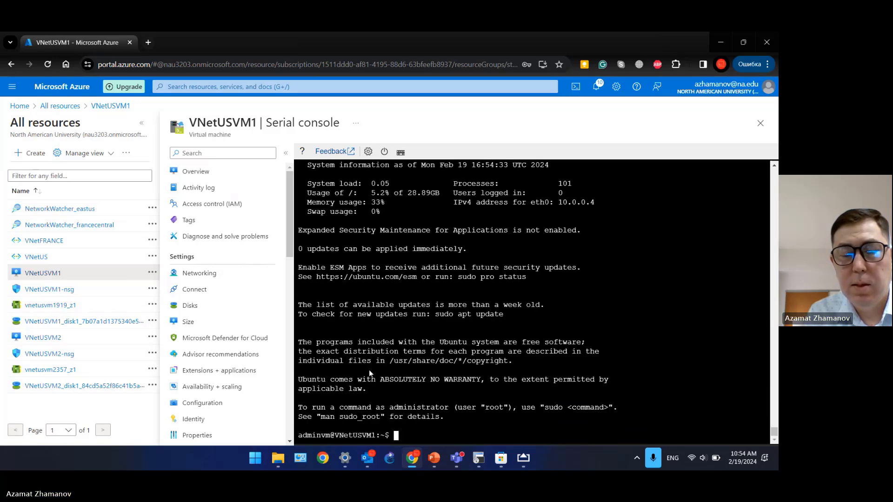
Step: Refresh the package lists on VNetUSVM1 with sudo apt update
type("sud")
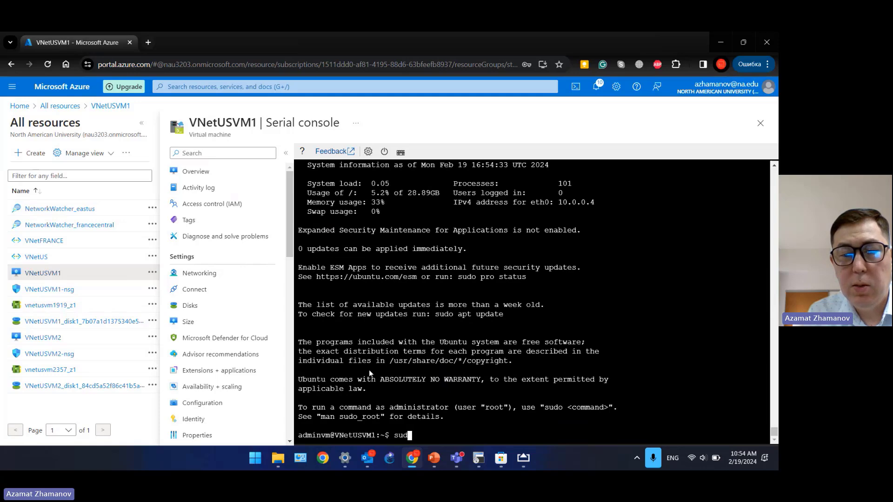
type("o apt update")
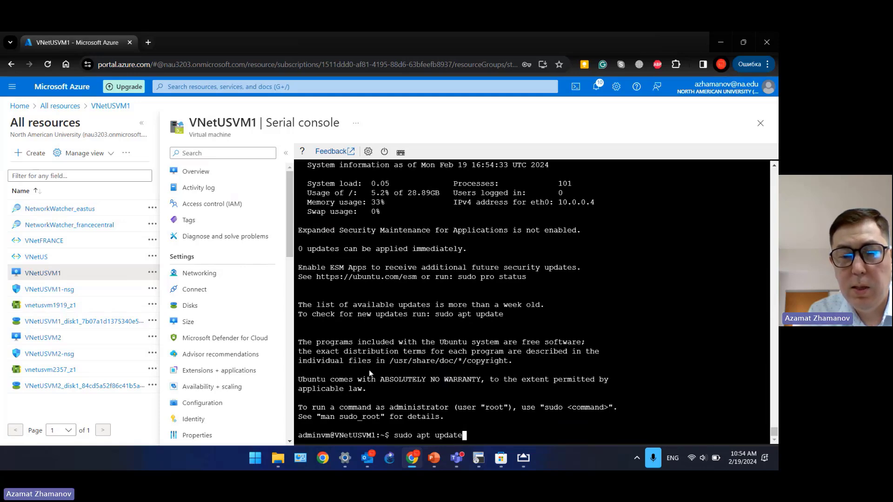
key("Return")
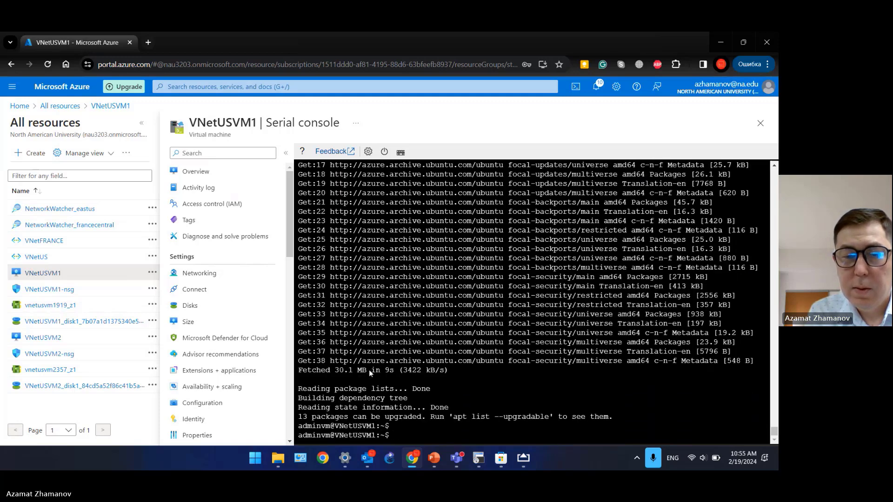
Step: Install the Apache web server on VNetUSVM1 with sudo apt-get install apache2, accepting the additional disk usage
type("sudo ")
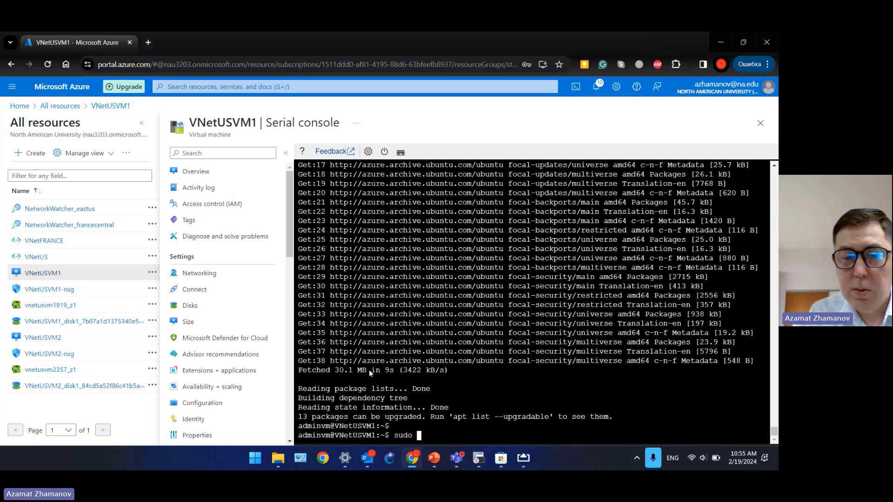
type("apt-get insa")
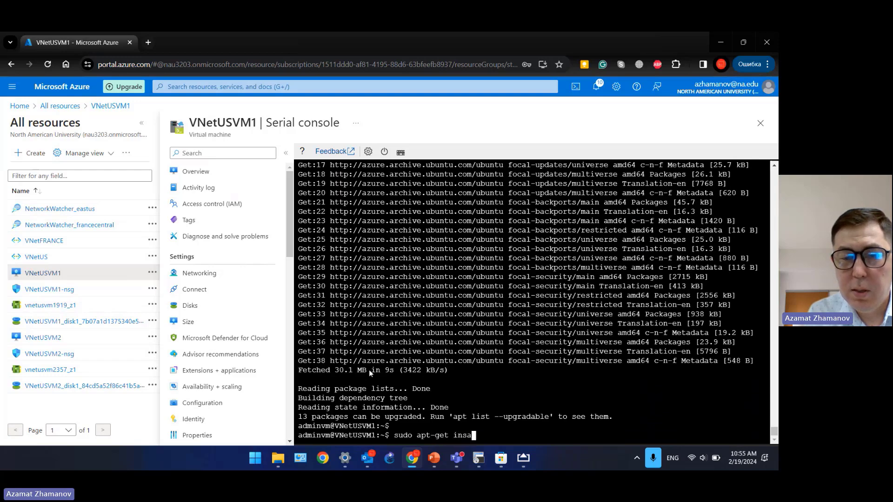
key("BackSpace")
type("tall")
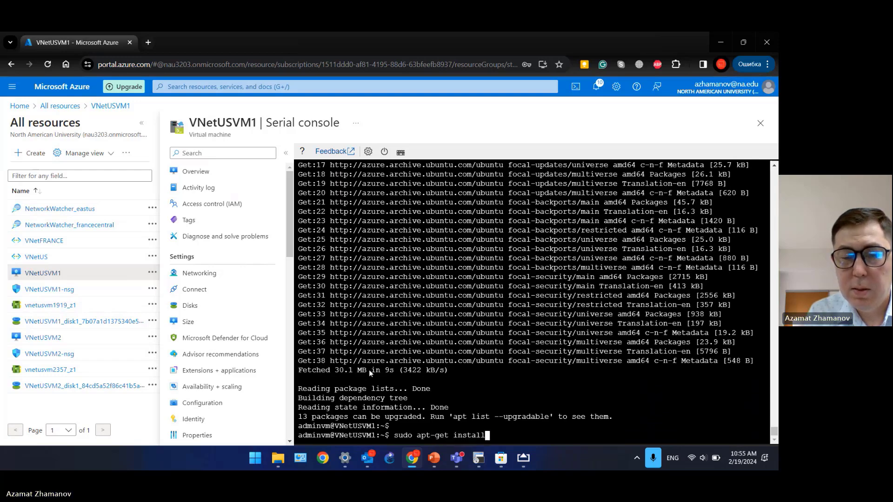
type(" apache2")
key("Return")
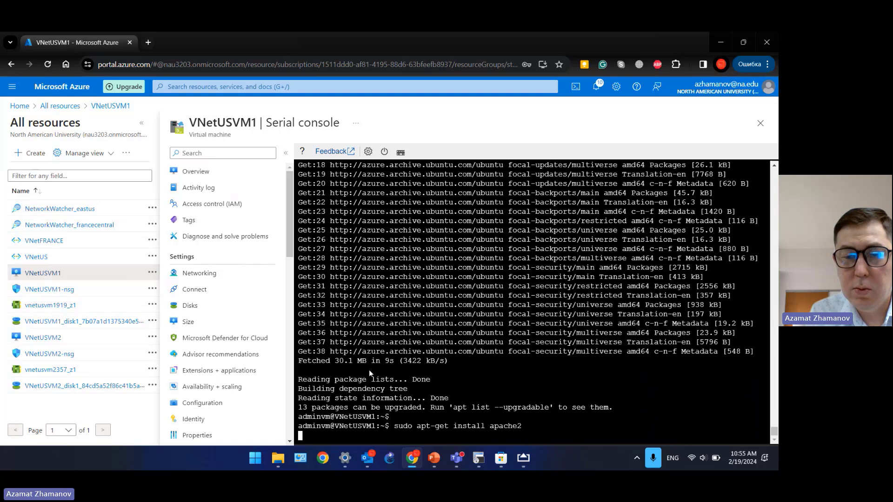
type("y")
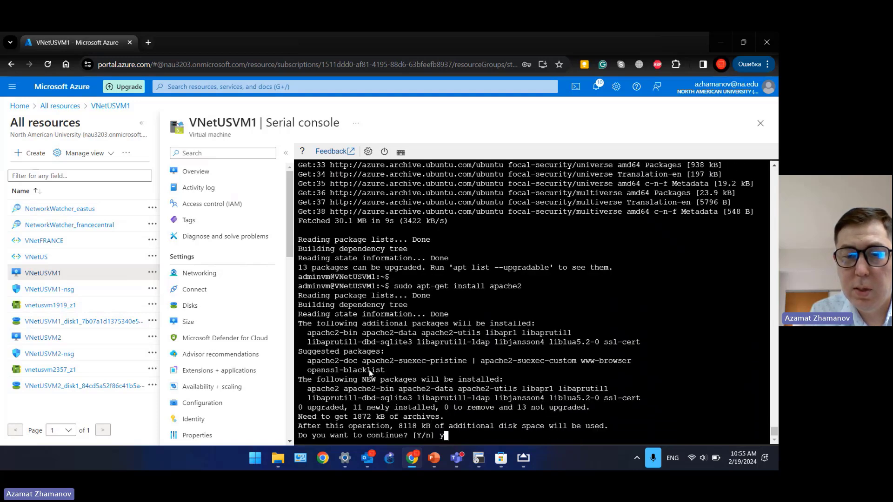
key("Return")
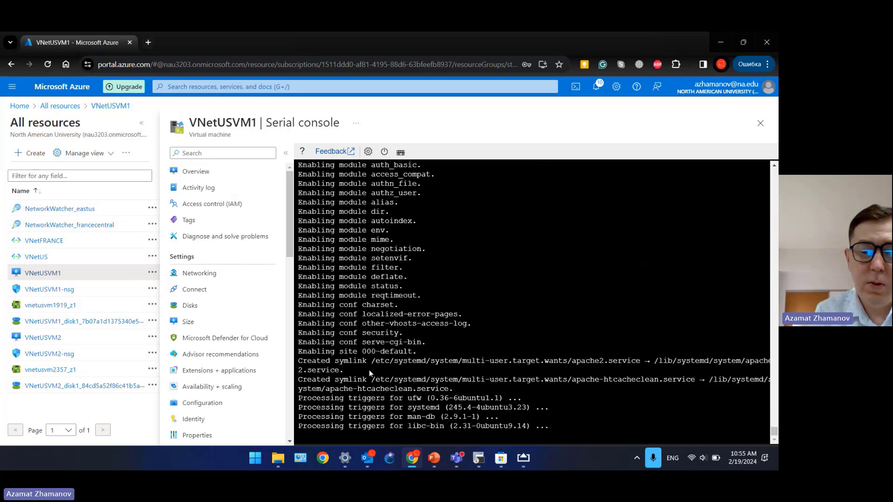
Step: Switch to the XAMPP Control Panel on the local computer
key("super")
type("xam")
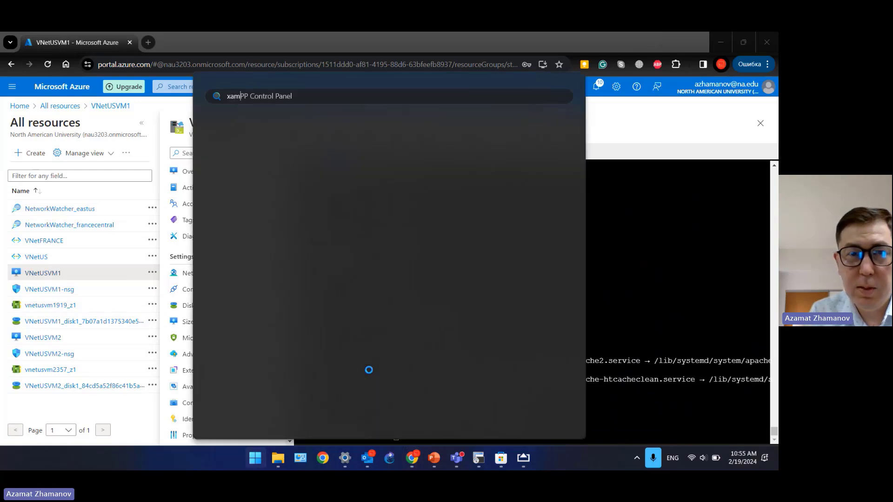
type("pp")
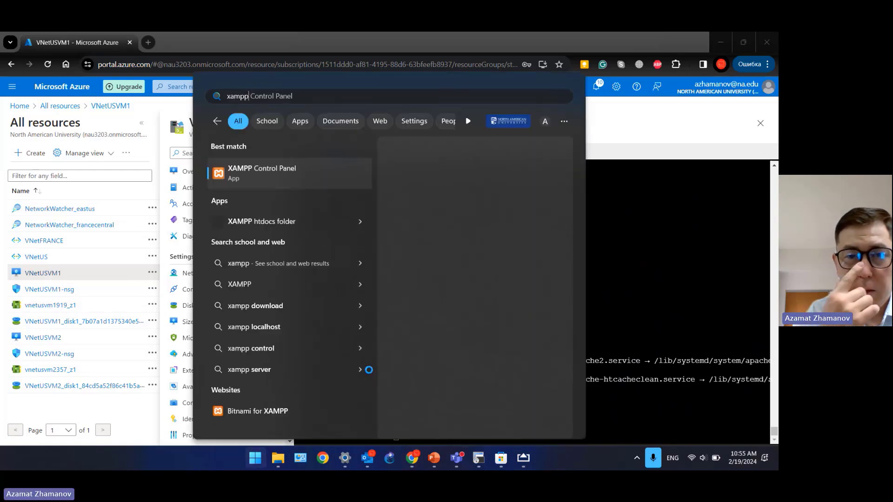
key("Return")
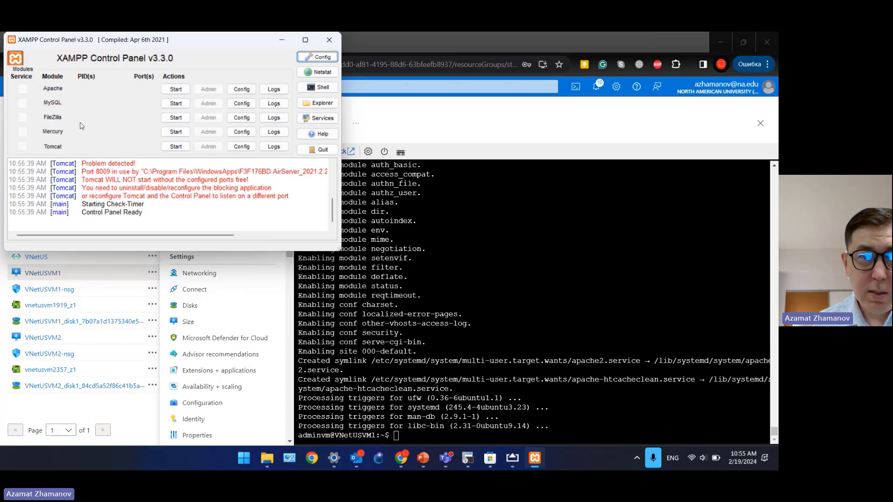
Step: Try to load localhost in a new browser tab before the local web server is started
left_click(384, 42)
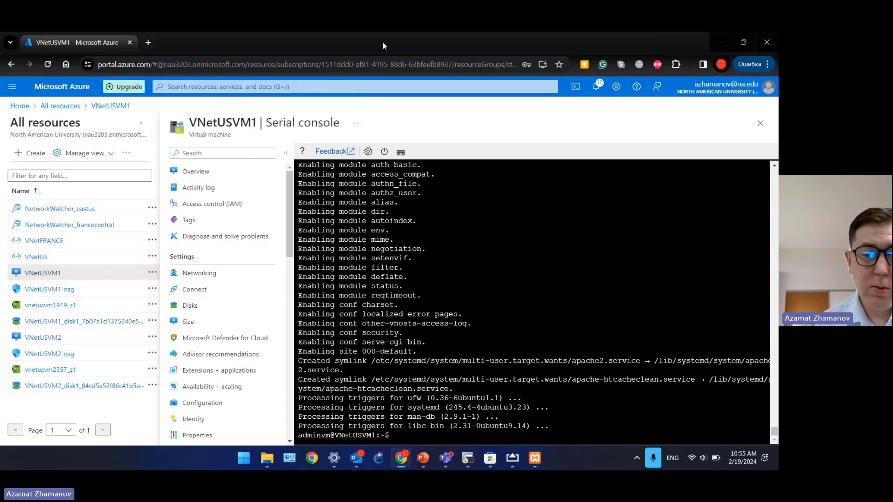
key("ctrl+t")
type("localho")
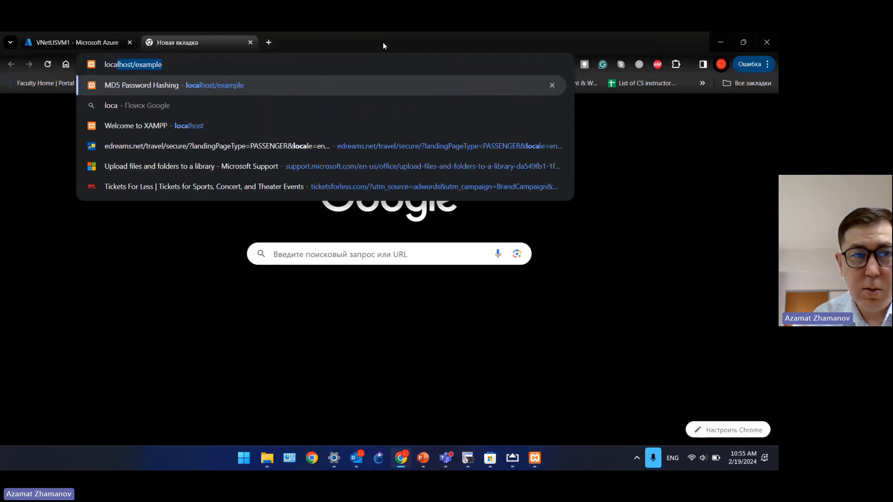
type("st")
key("Return")
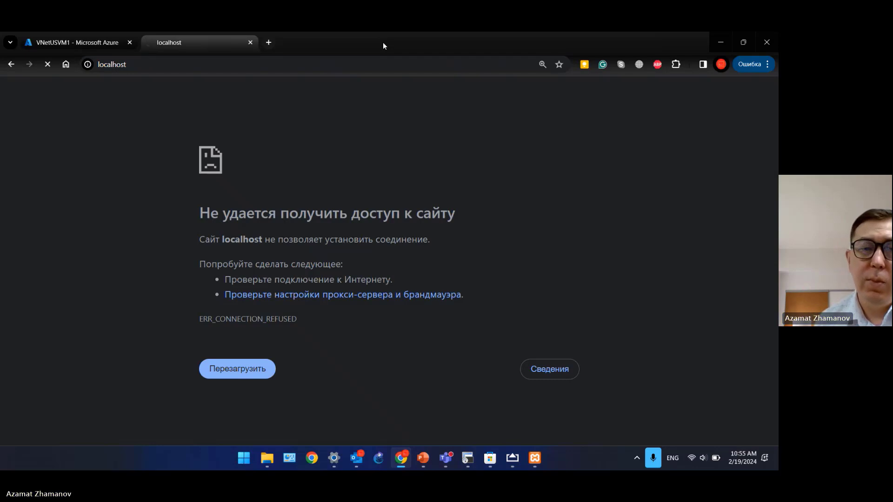
Step: Start the Apache module in the XAMPP Control Panel and view the localhost page in the browser
key("alt+Tab")
left_click(176, 89)
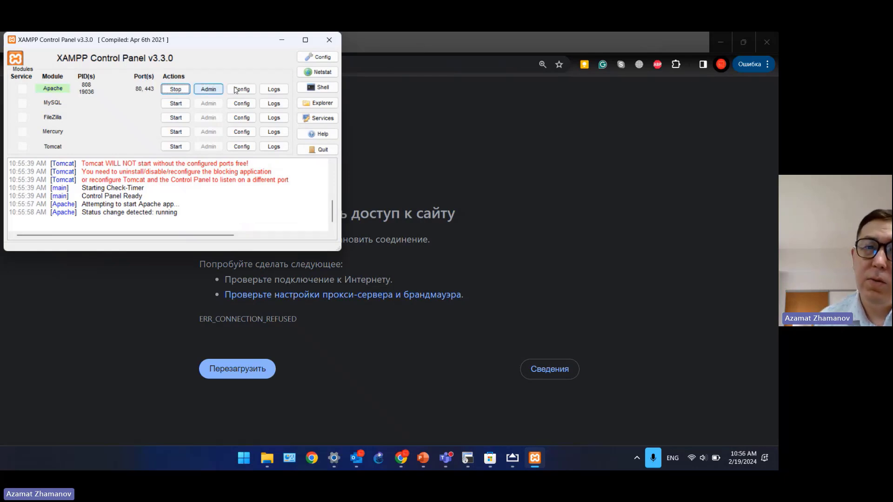
left_click(367, 49)
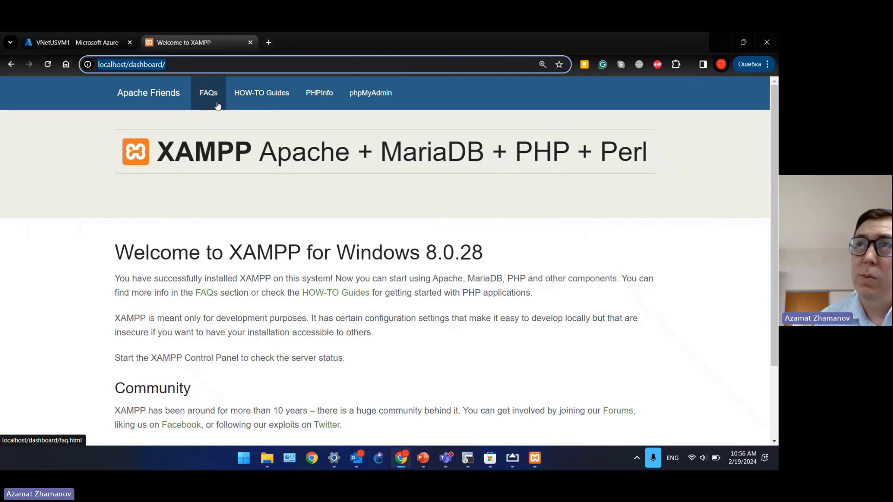
Step: Stop the local Apache module in XAMPP and close its control panel
key("alt+Tab")
left_click(175, 90)
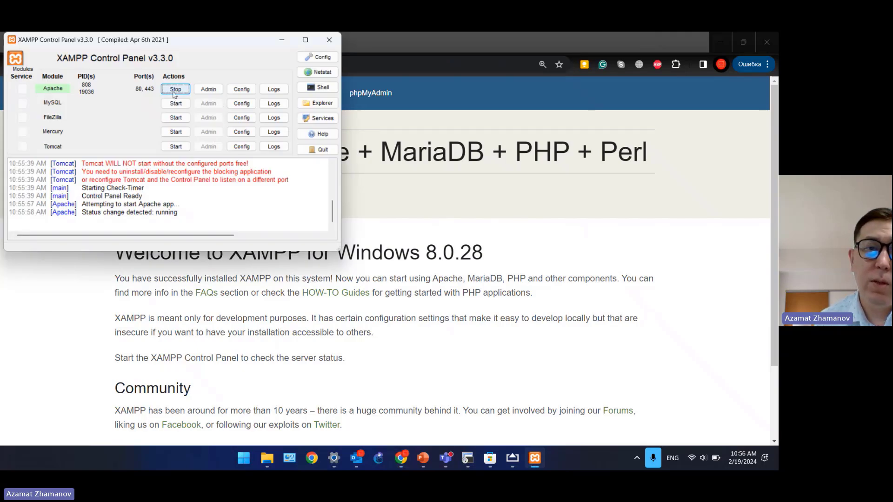
left_click(324, 39)
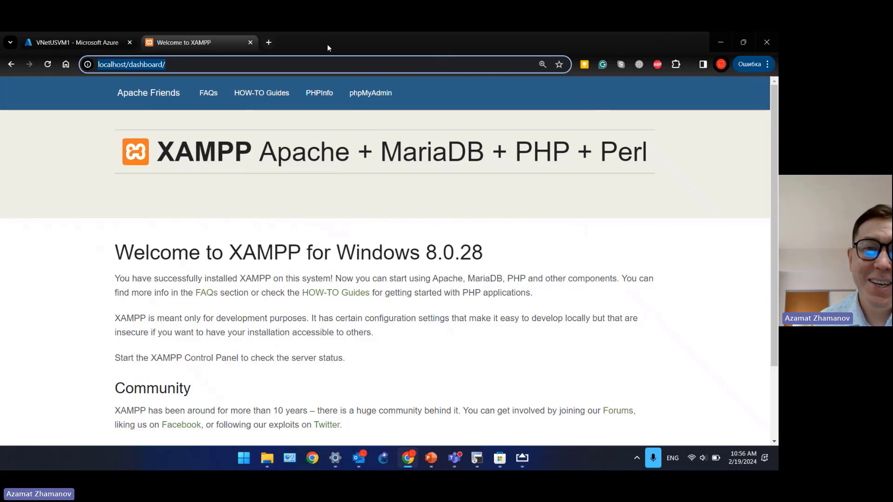
Step: In the VNetUSVM1 serial console, change to the /var/www/html directory and list its files
left_click(82, 45)
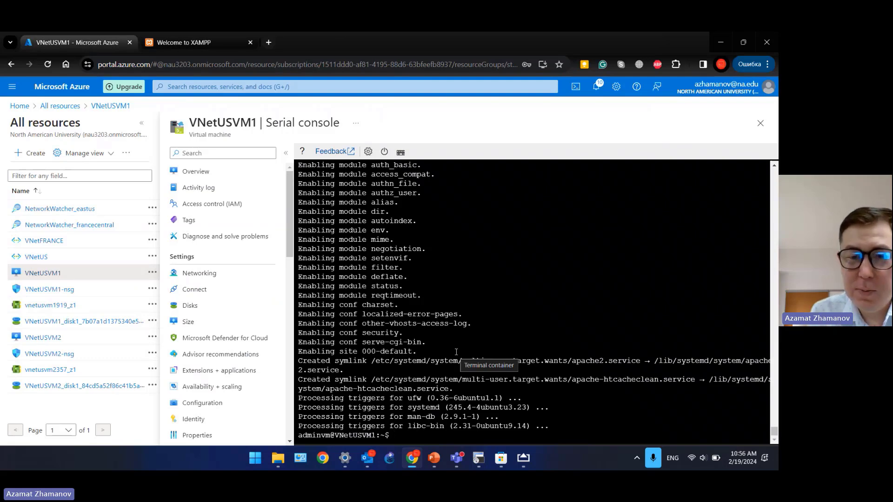
type("cd ")
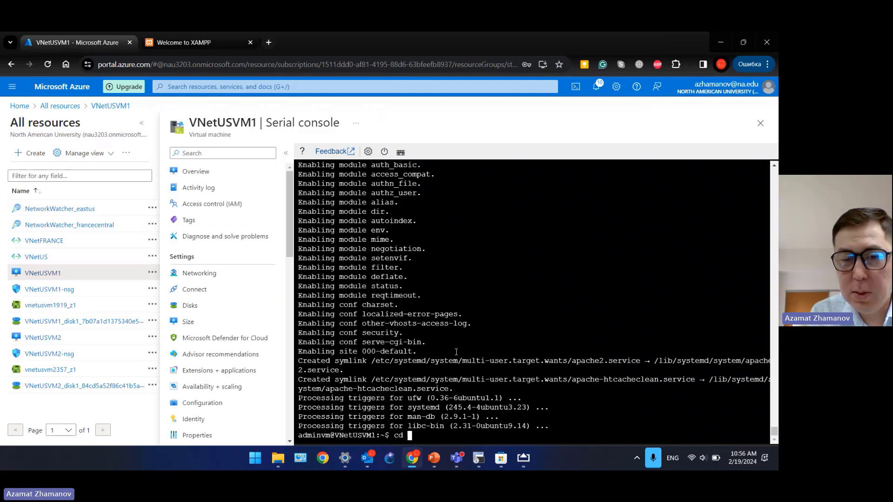
type("/var/ww")
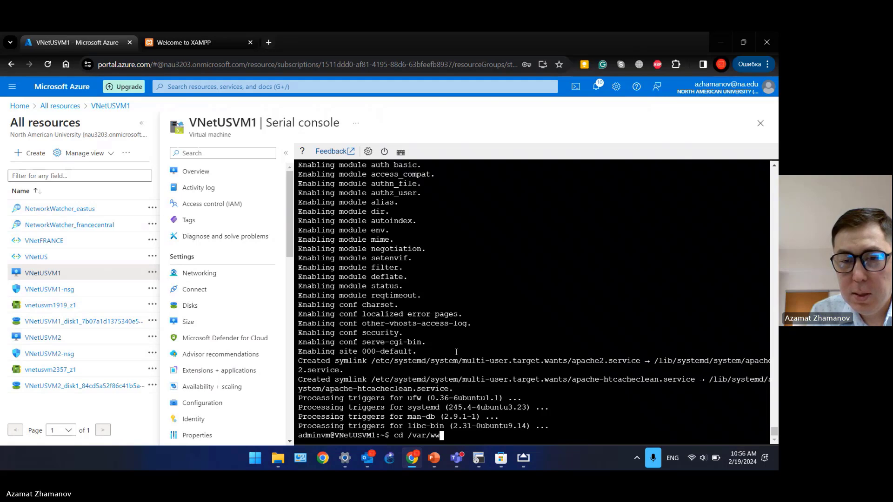
type("w/html")
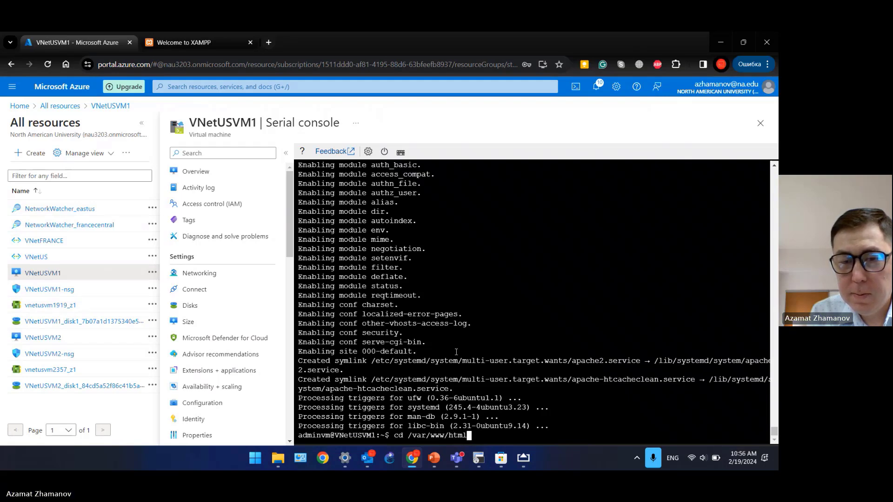
key("Return")
type("ls")
key("Return")
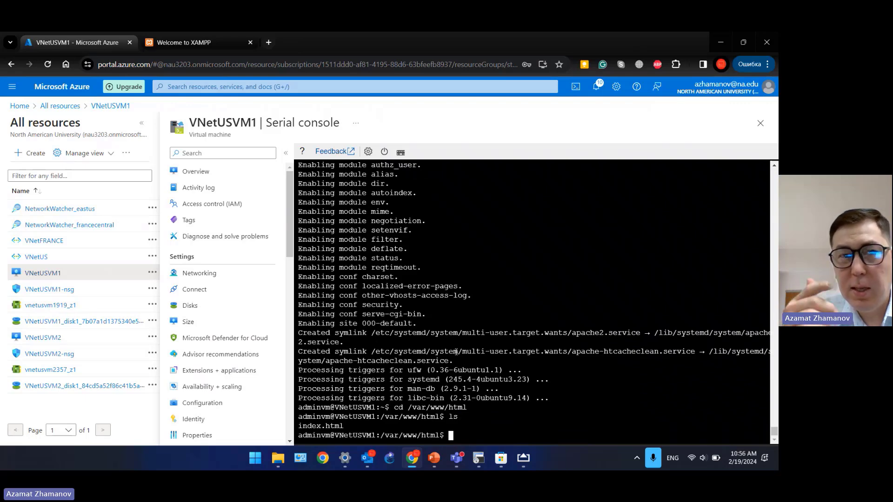
Step: Delete the default index.html from /var/www/html on VNetUSVM1 using sudo rm
left_click(213, 40)
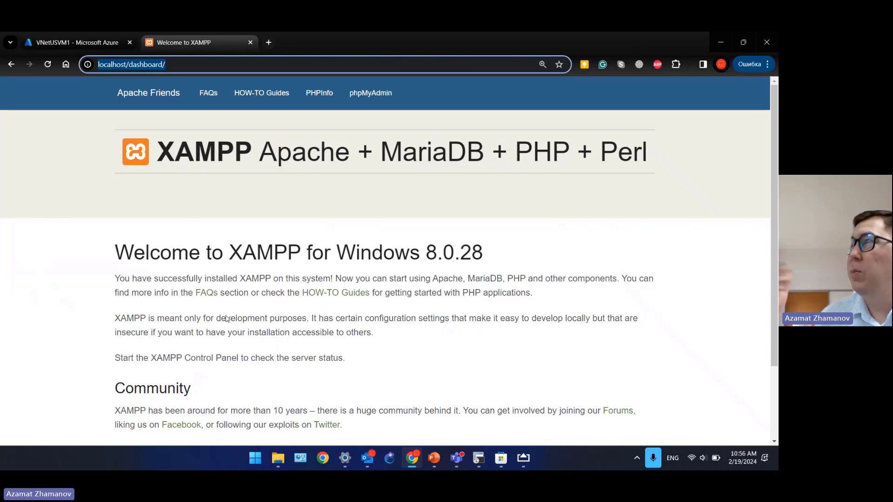
key("ctrl+Tab")
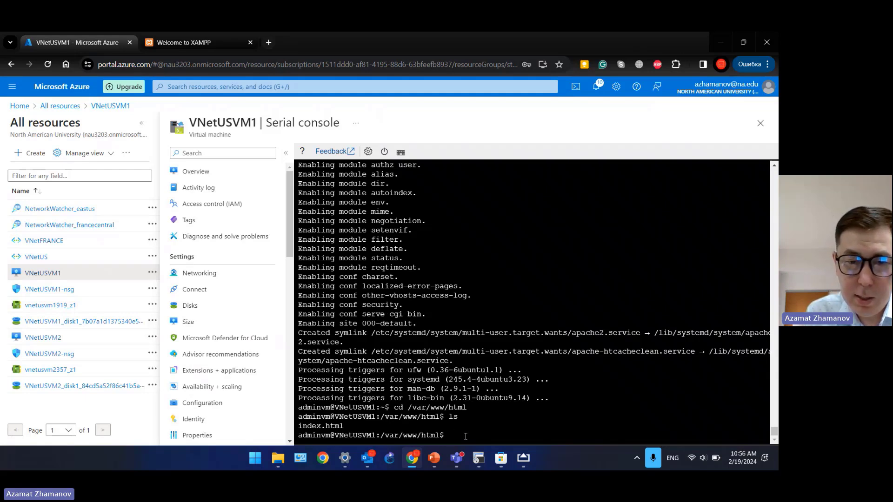
type("sudo ")
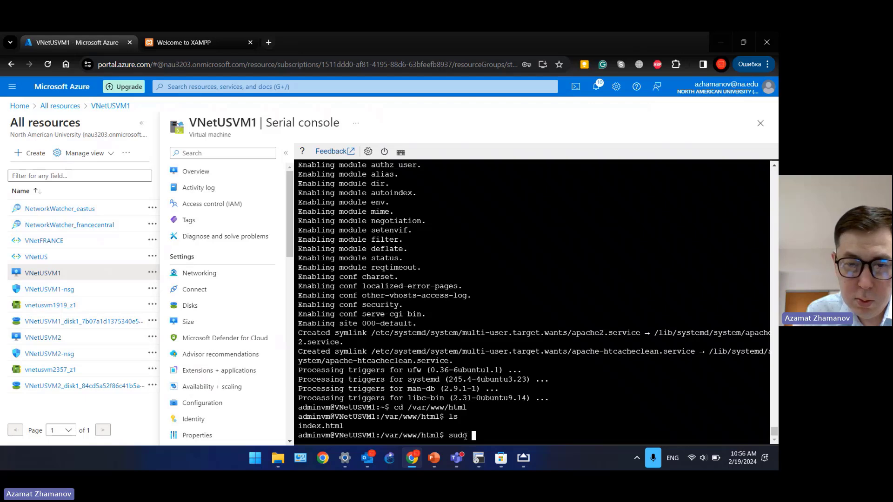
type("rm index.html")
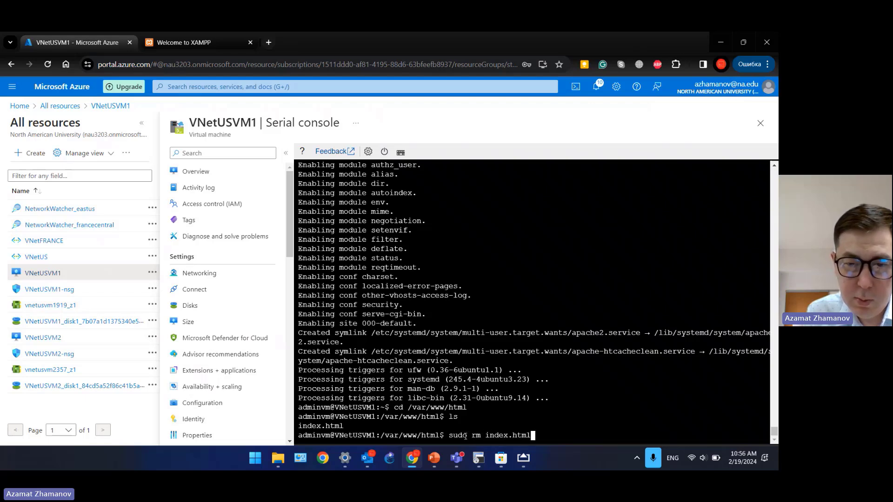
key("Return")
Step: Create a new index.html in /var/www/html by opening it in nano with sudo
type("s")
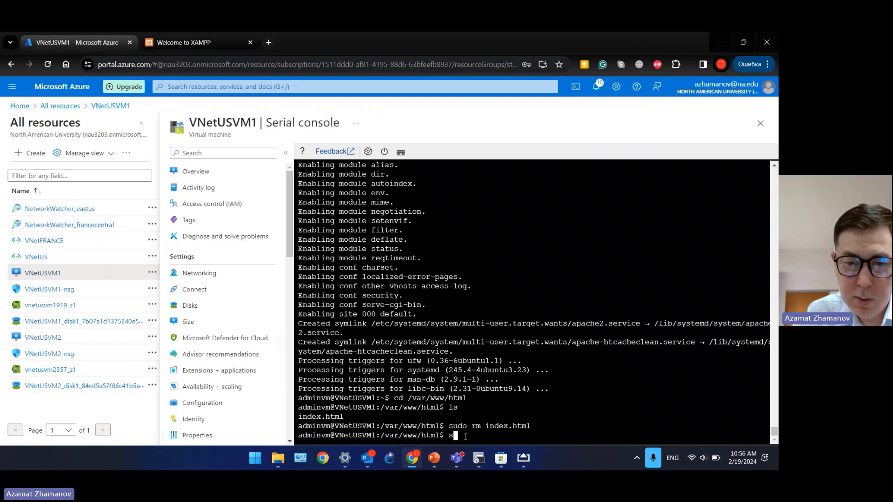
type("udo nano index.html")
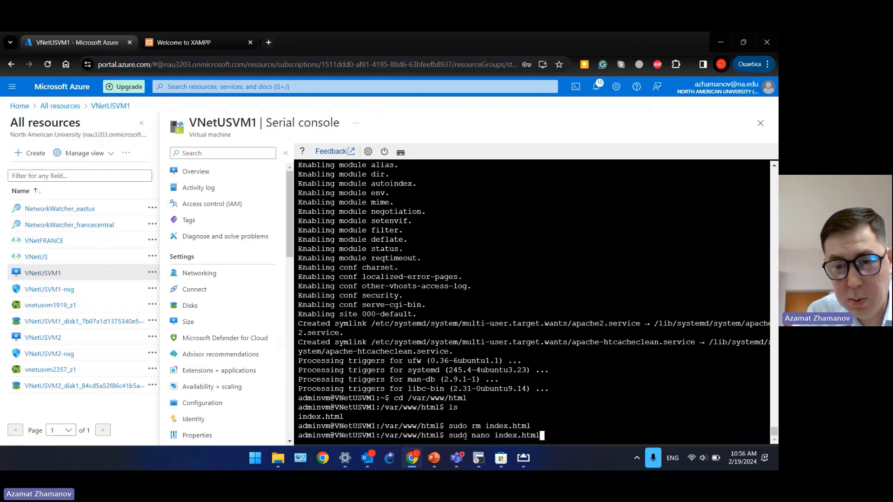
key("Return")
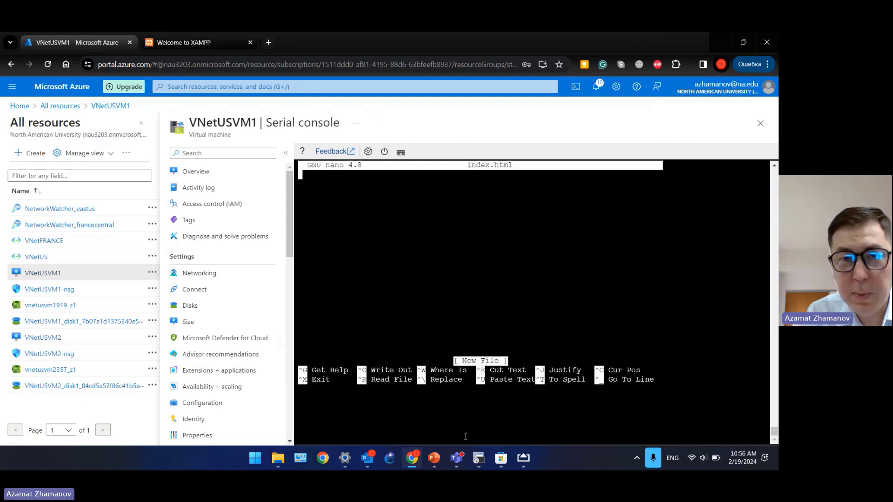
Step: Write the page content <html><h1>US Server 1</h1></html> in the new index.html
type("<html>")
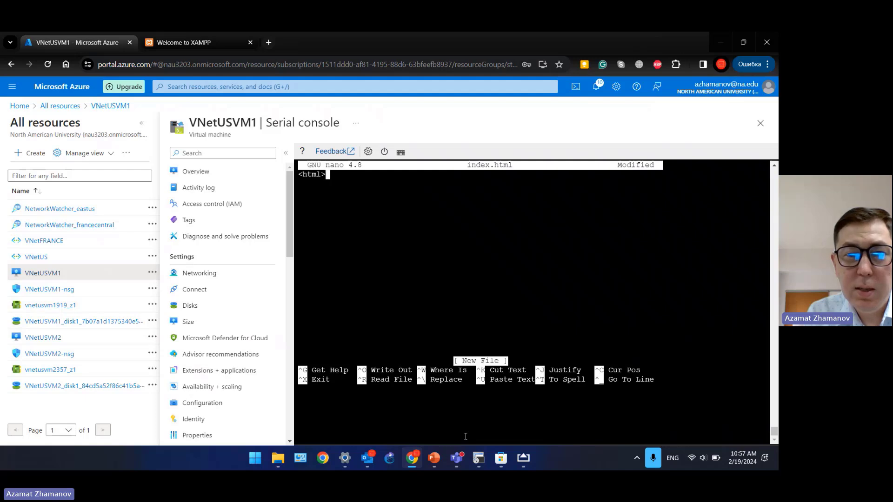
type("<")
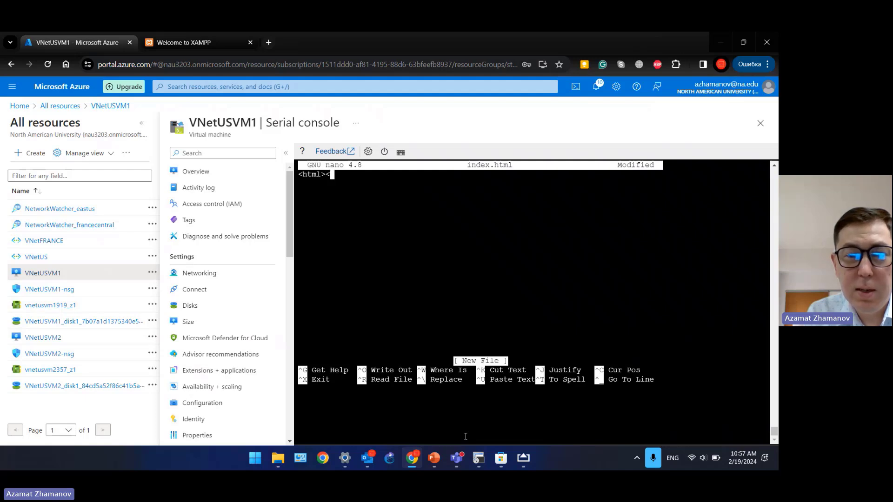
type("h1>")
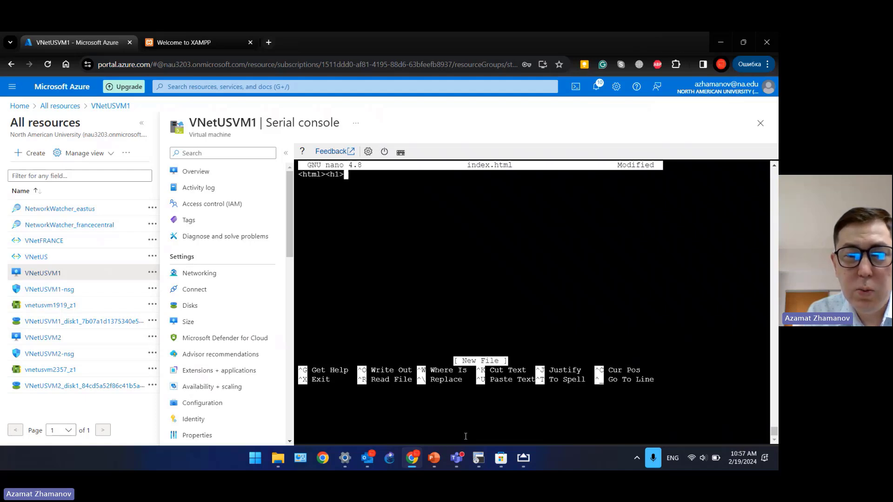
type("US")
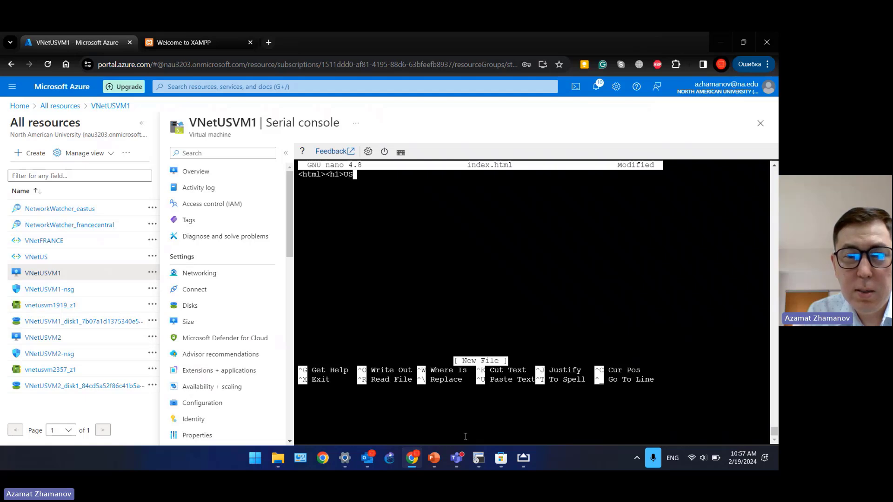
type(" Sevrer")
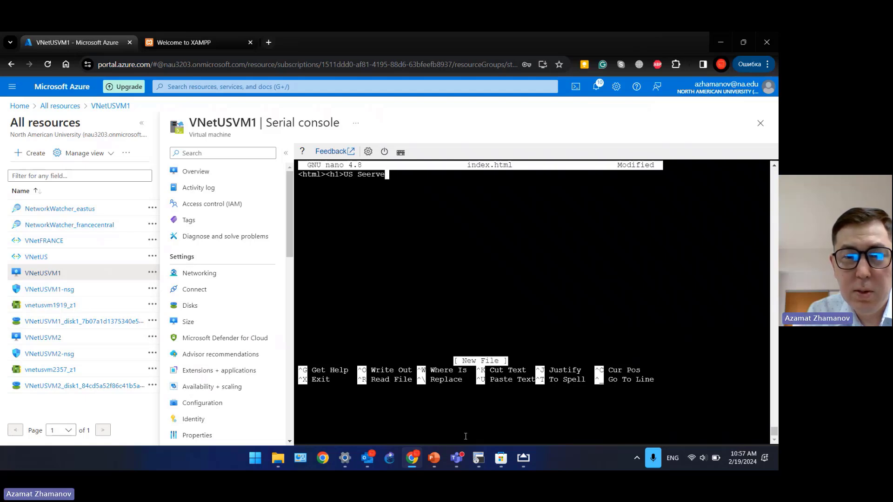
key("BackSpace")
key("BackSpace")
key("BackSpace")
key("BackSpace")
type("rver")
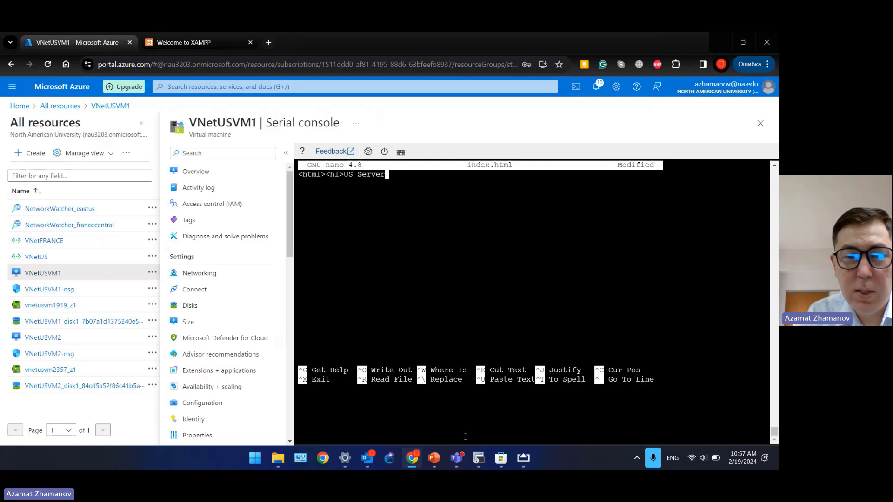
type(" 1<")
type("/h1")
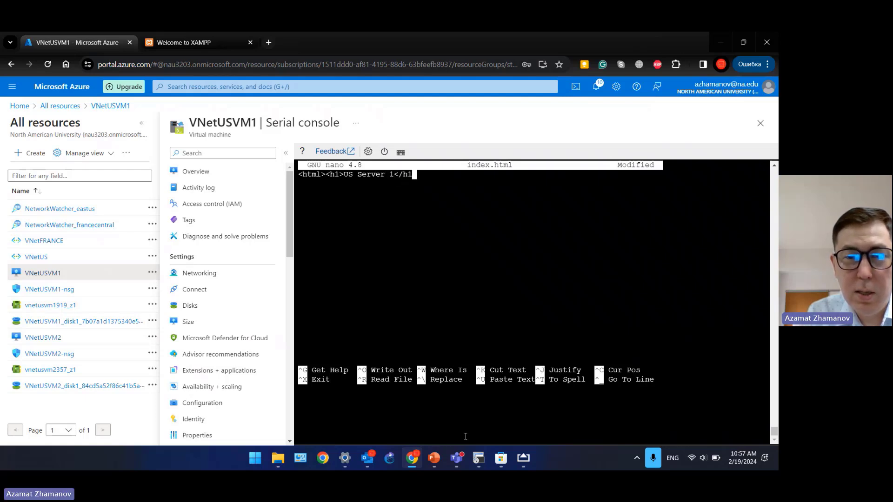
type(">,")
type("</ht")
type("ml>")
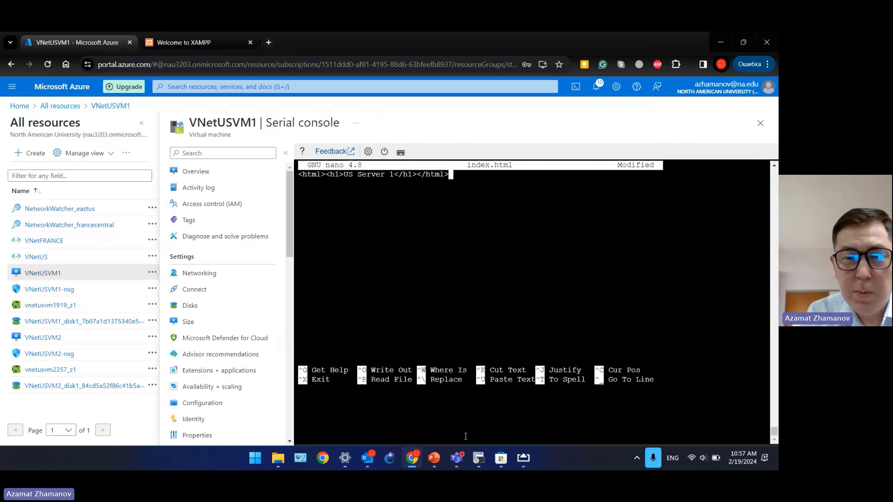
Step: Save index.html under its current name and exit nano to the shell prompt
key("ctrl+x")
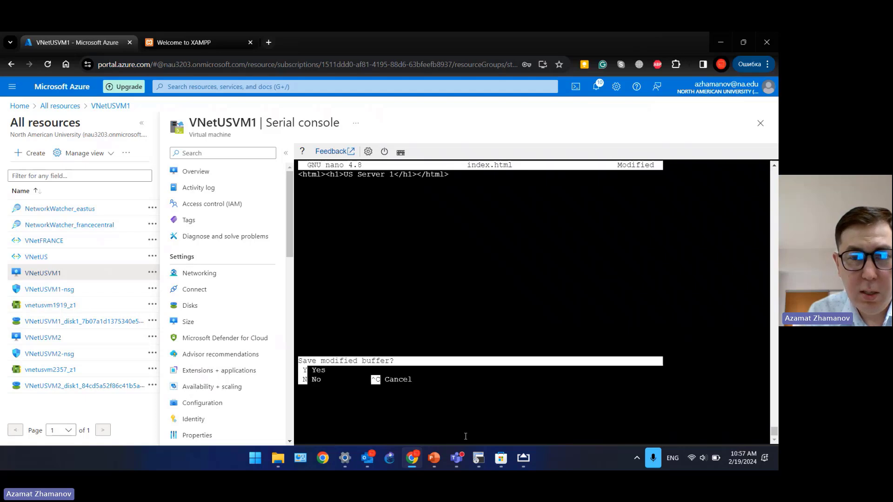
key("y")
key("Return")
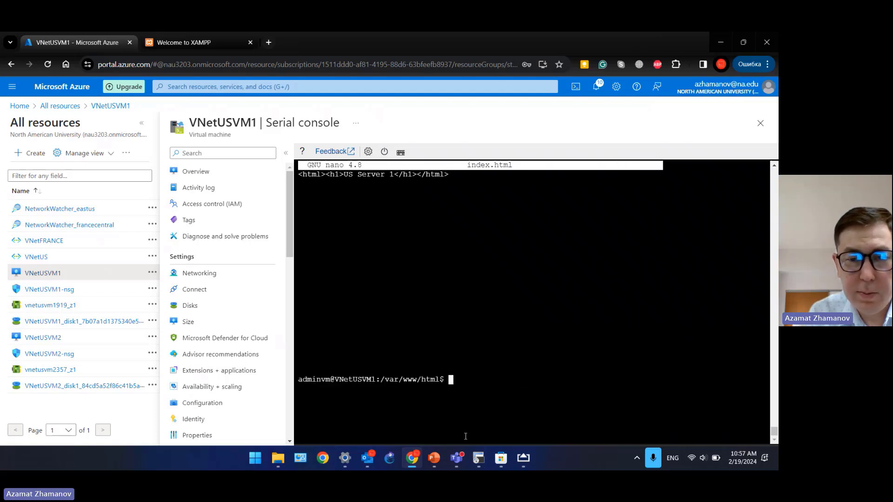
key("Return")
key("Return")
key("Return")
key("Return")
key("Return")
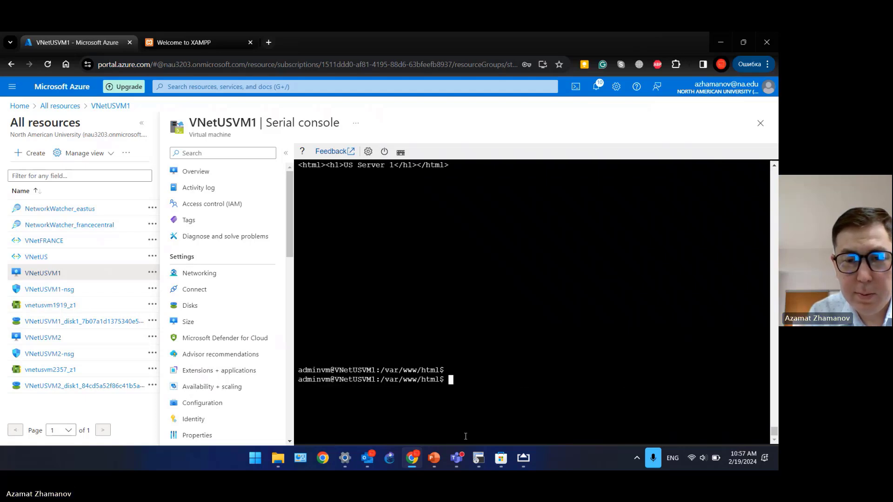
key("Return")
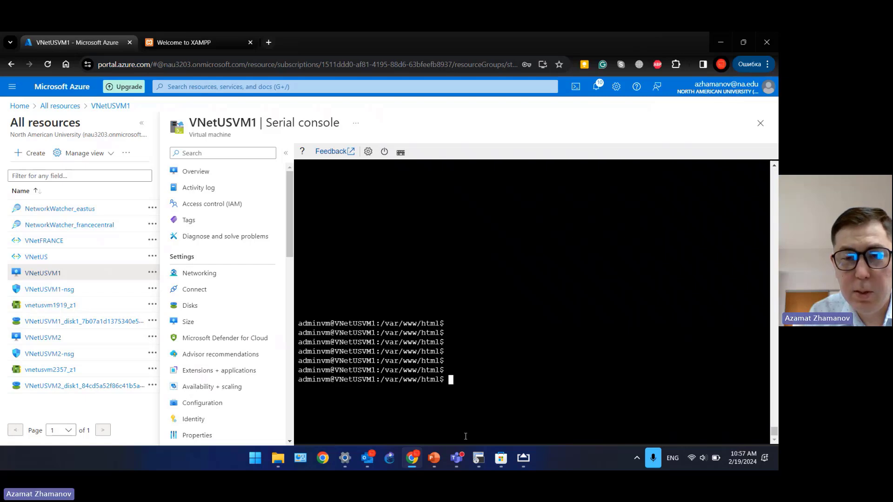
Step: Reopen index.html in nano to check its saved content, and exit back to the shell prompt
type("nano ")
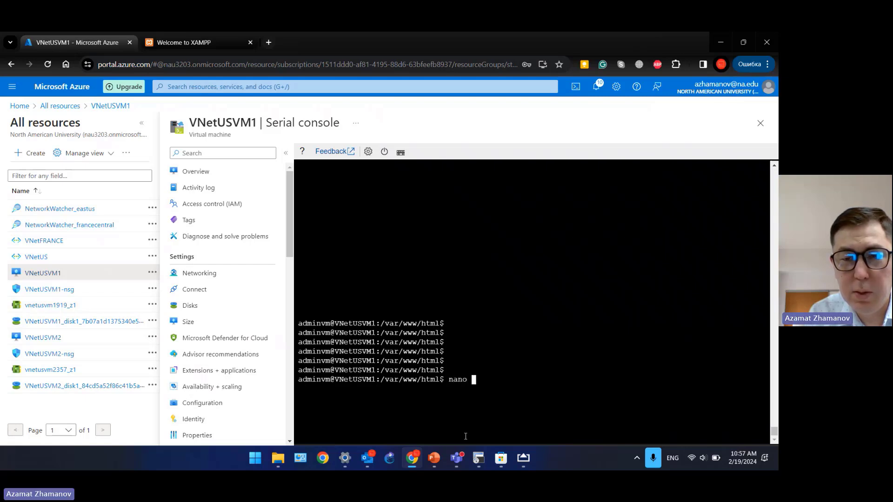
type("index.html")
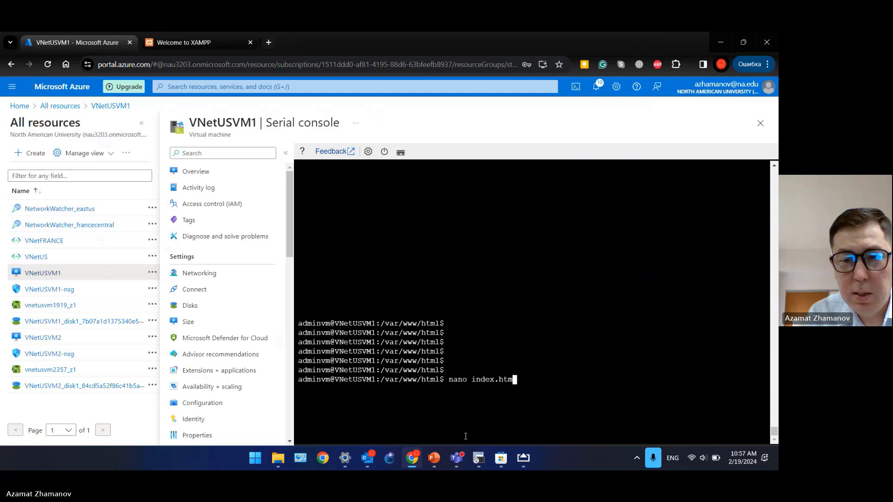
key("Return")
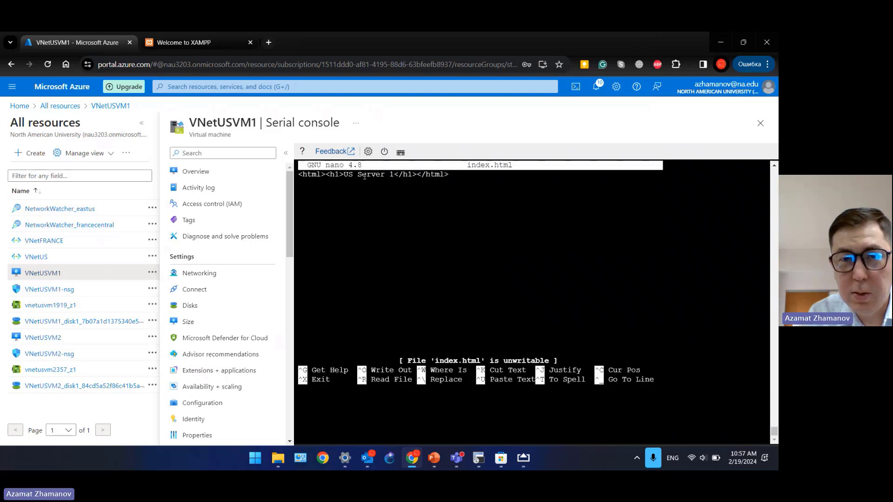
key("ctrl+x")
key("Return")
key("Return")
key("Return")
key("Return")
key("Return")
key("Return")
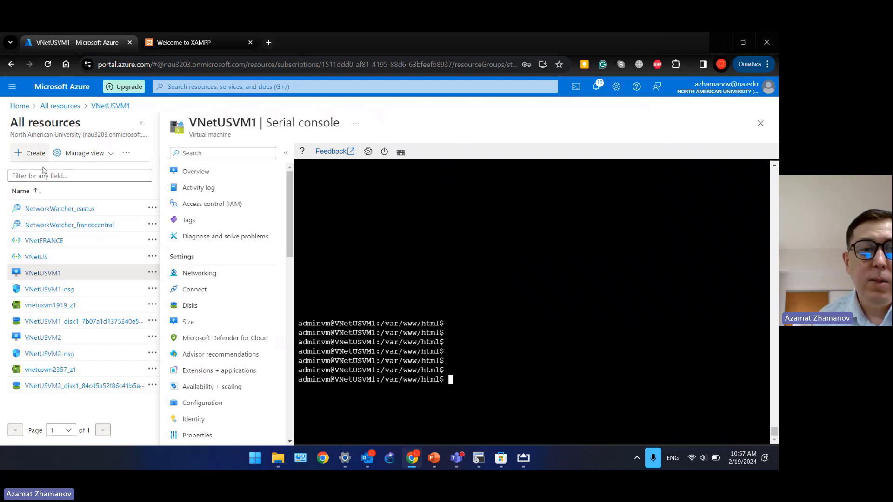
Step: Open the serial console of the VNetUSVM2 virtual machine from its connection options
left_click(46, 340)
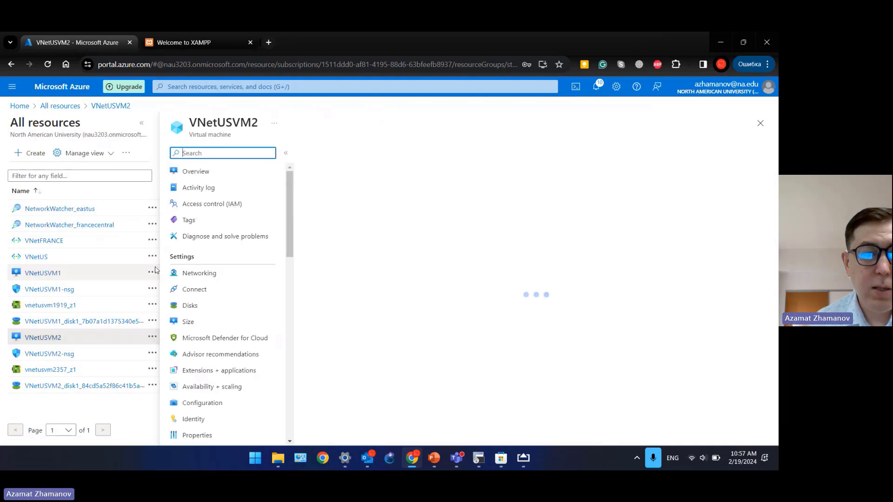
left_click(188, 290)
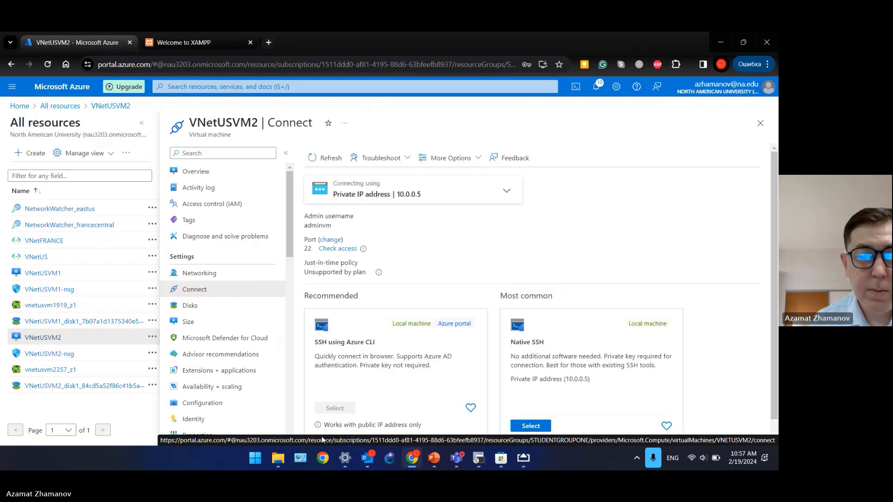
scroll(319, 404, "down", 1)
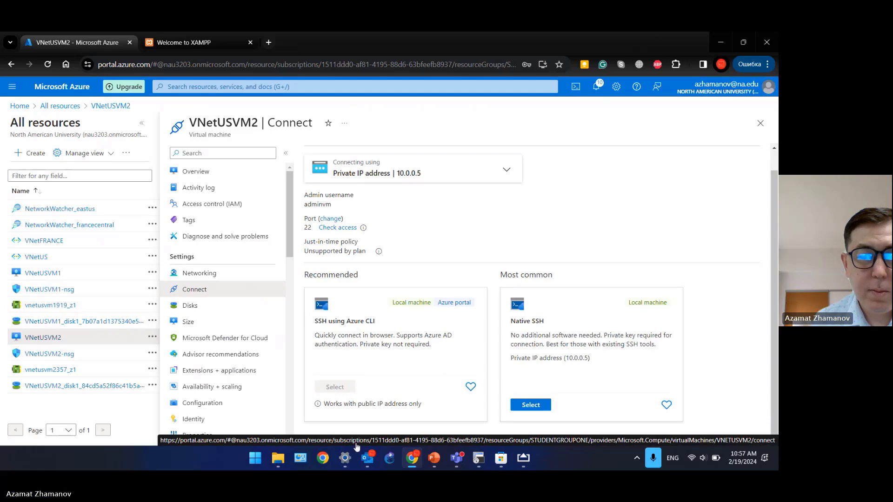
scroll(407, 339, "down", 8)
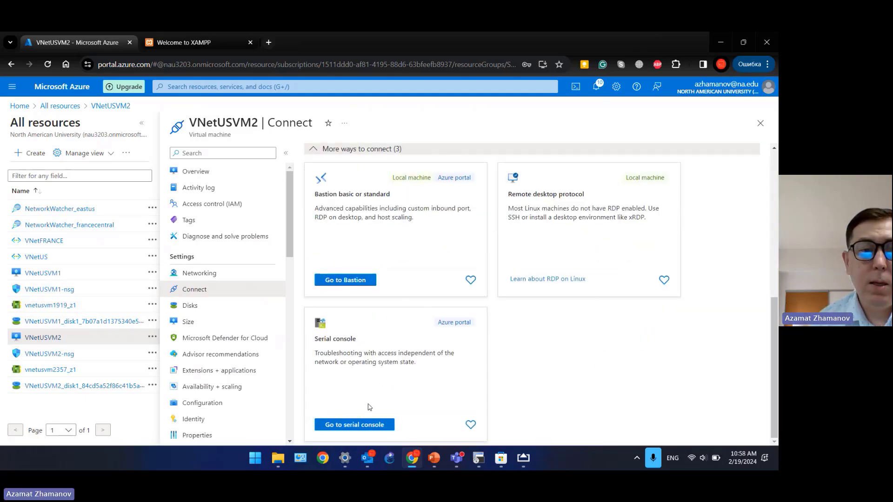
left_click(354, 426)
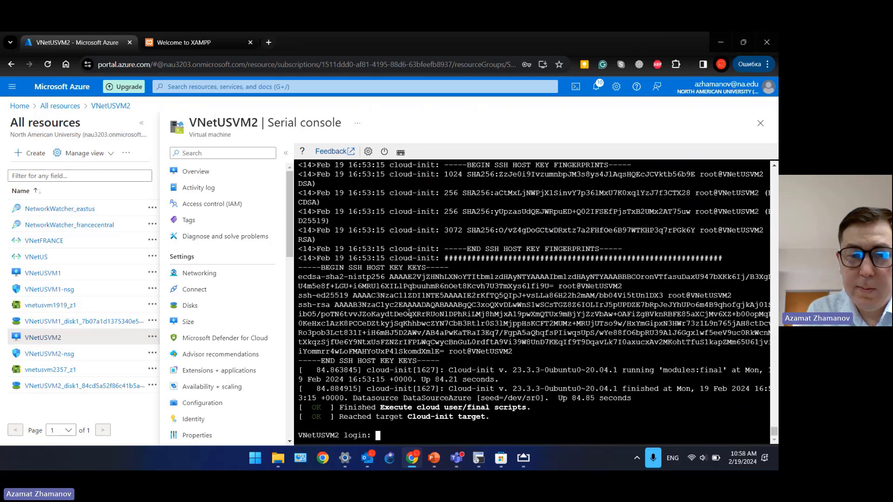
Step: Log in to the VNetUSVM2 serial console as adminvm with the account password
type("adminvm")
key("Return")
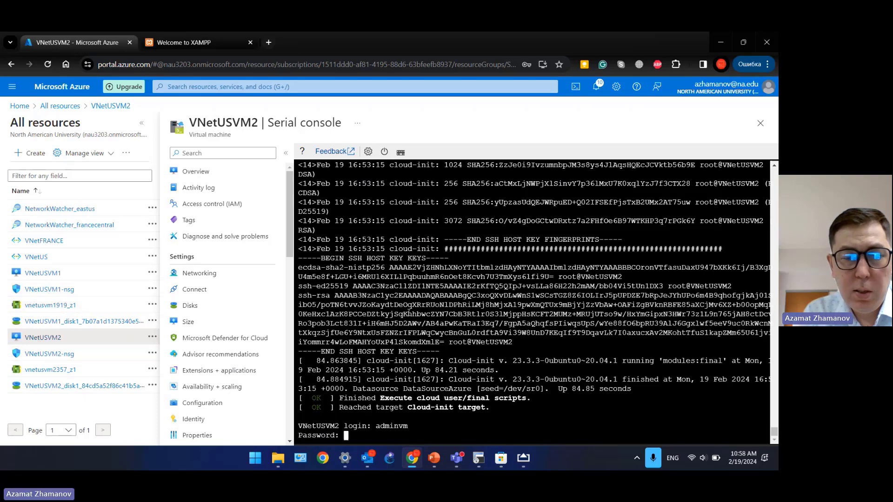
key("Return")
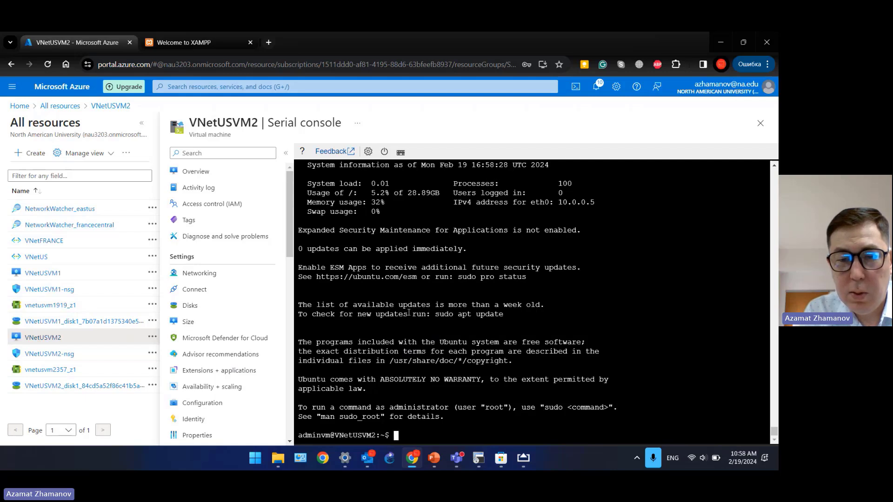
Step: Update the package lists on VNetUSVM2 with sudo apt update
type("sudo ")
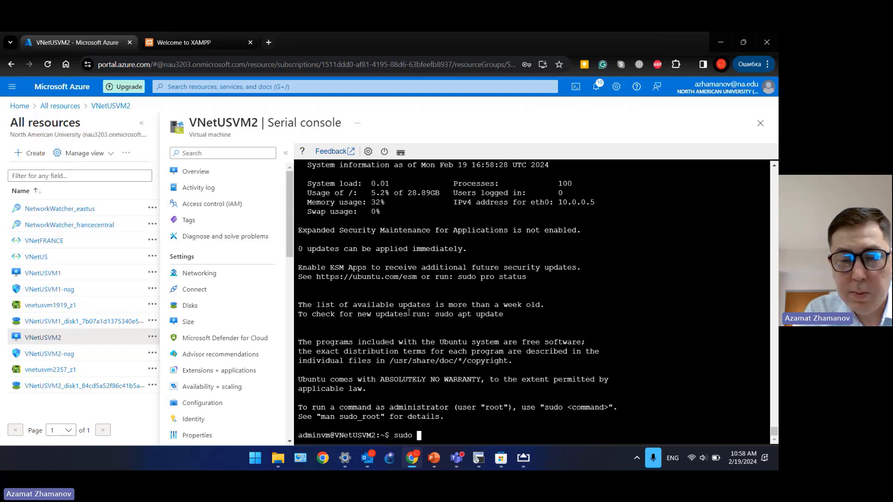
type("apt up")
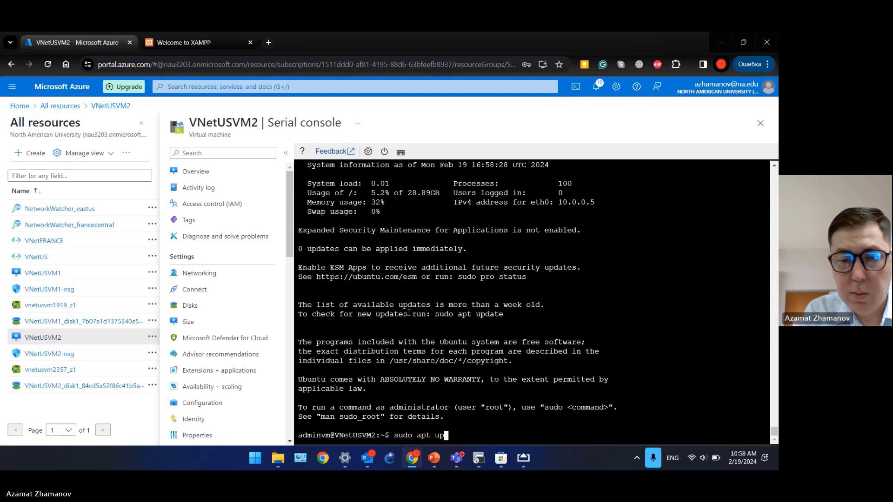
type("date")
key("Return")
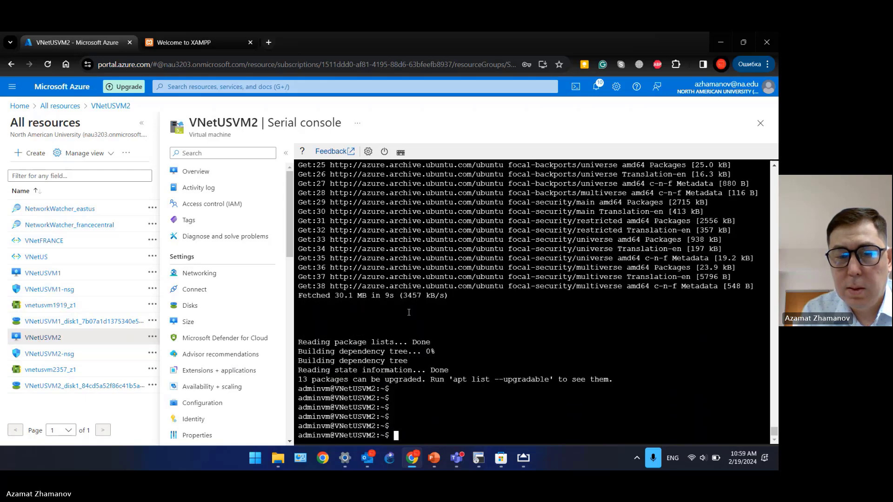
Step: Install Apache on VNetUSVM2 with sudo apt-get install apache2 and agree to continue with the installation
type("sudo ")
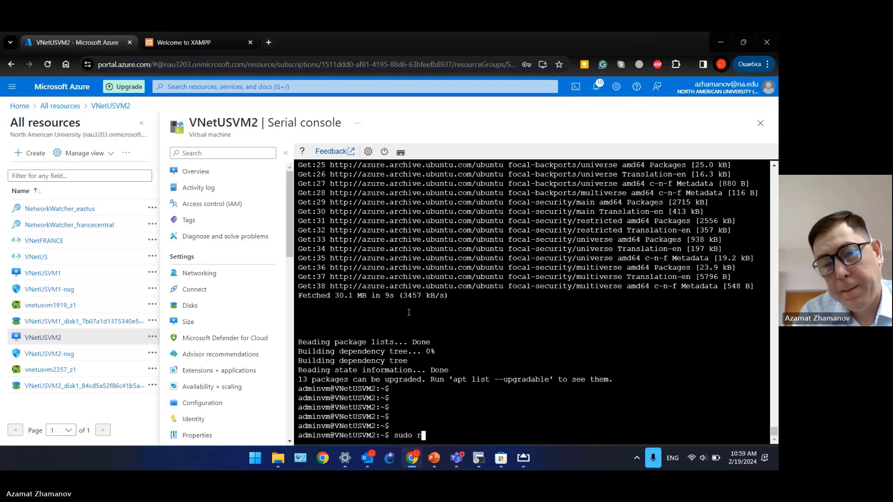
type("ap")
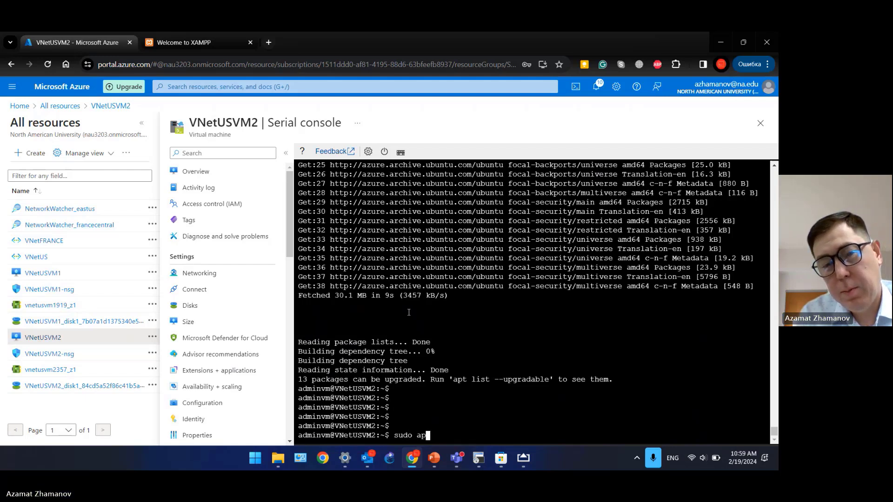
type("t-get install apache2")
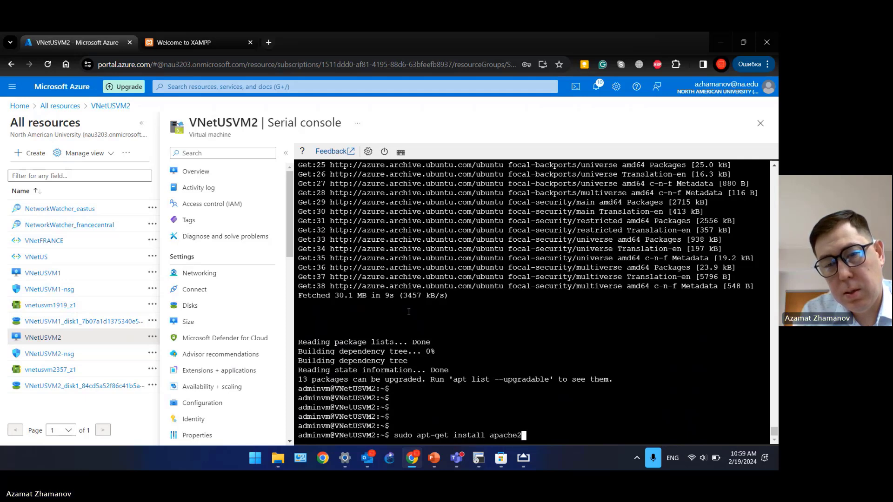
key("Return")
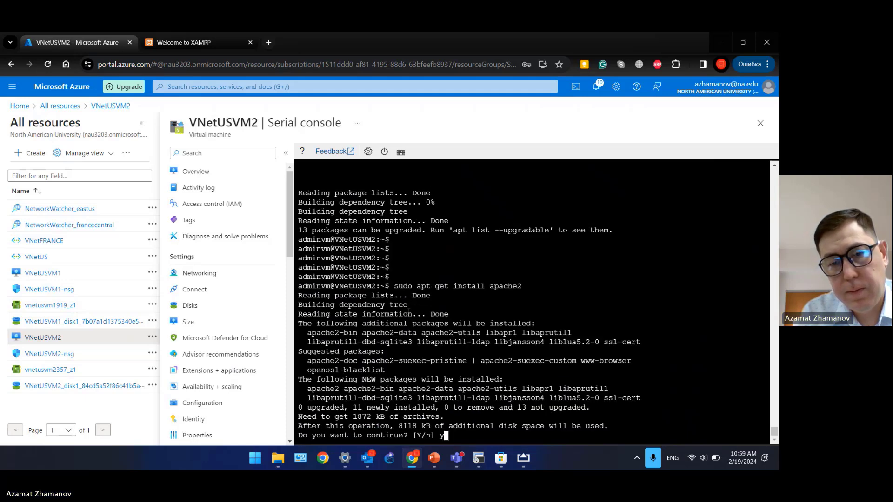
key("Return")
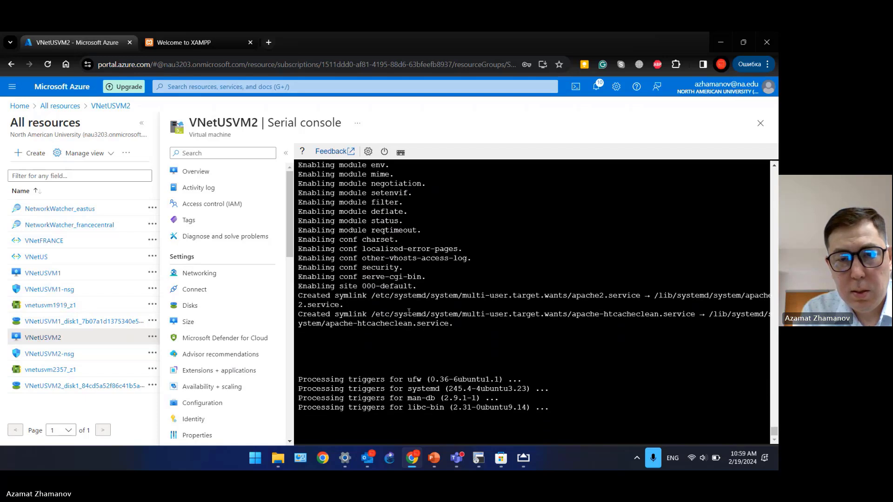
Step: Change to the /var/www/html directory and remove the default index.html with sudo rm
type("cd ")
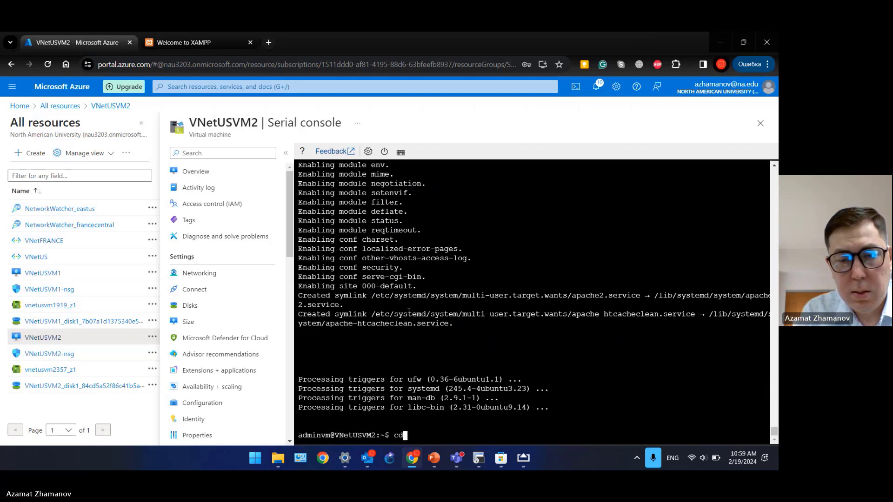
type("/var/")
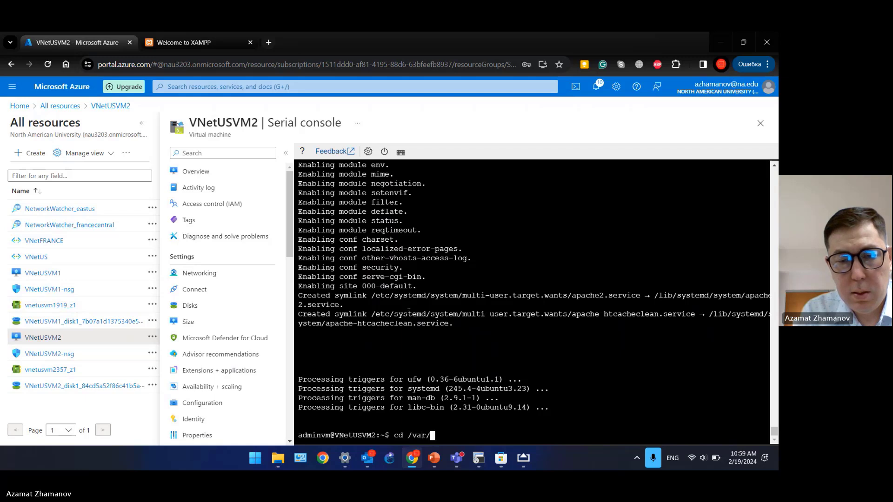
type("www/html")
key("Return")
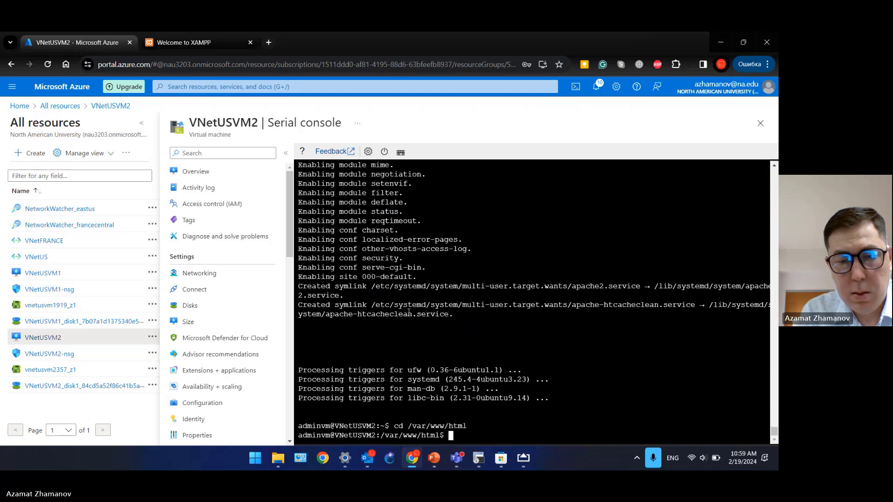
type("sudo rm ")
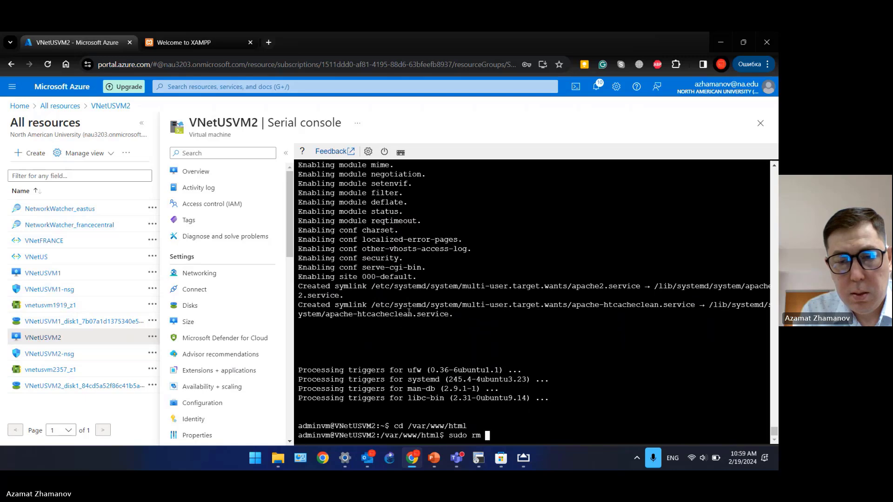
type("index.html")
key("Return")
Step: Open a new index.html for editing in nano with sudo
type("su")
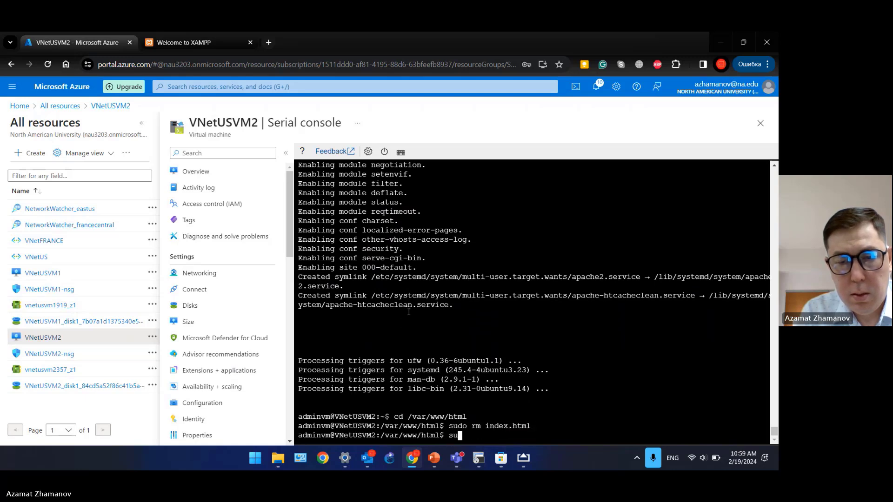
type("do nano inde")
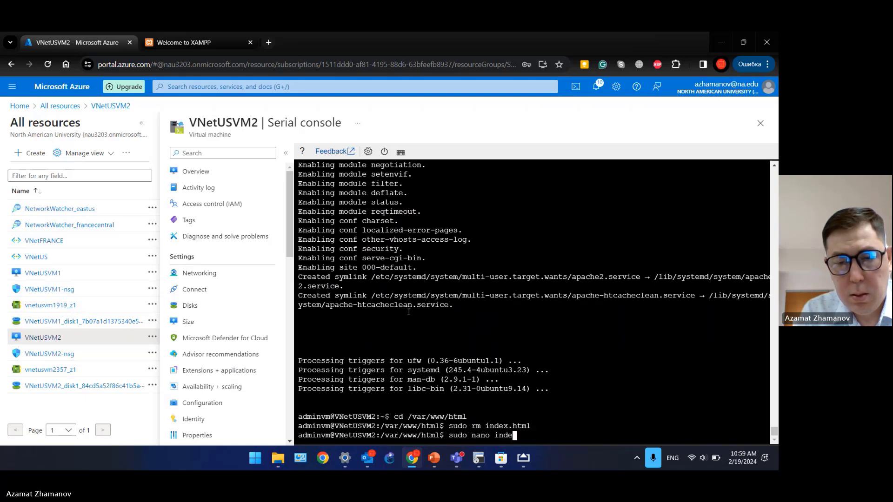
type("x.txt")
key("BackSpace")
key("BackSpace")
key("BackSpace")
key("BackSpace")
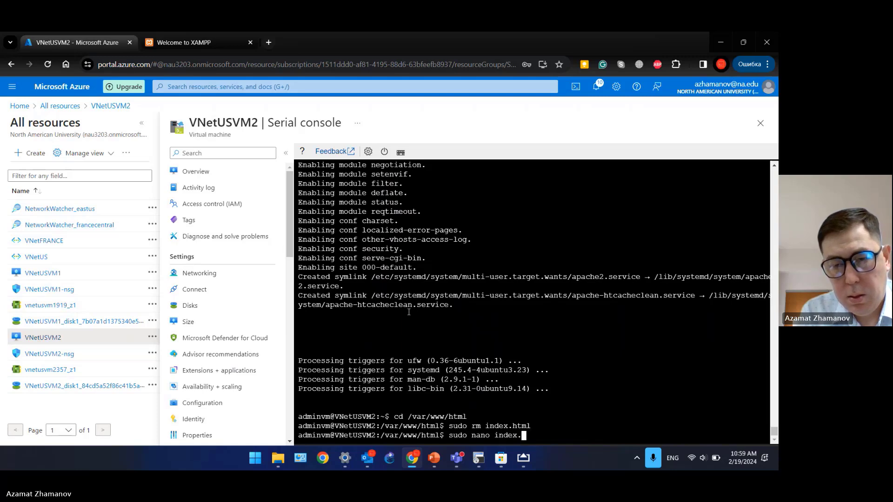
type(".html")
key("Return")
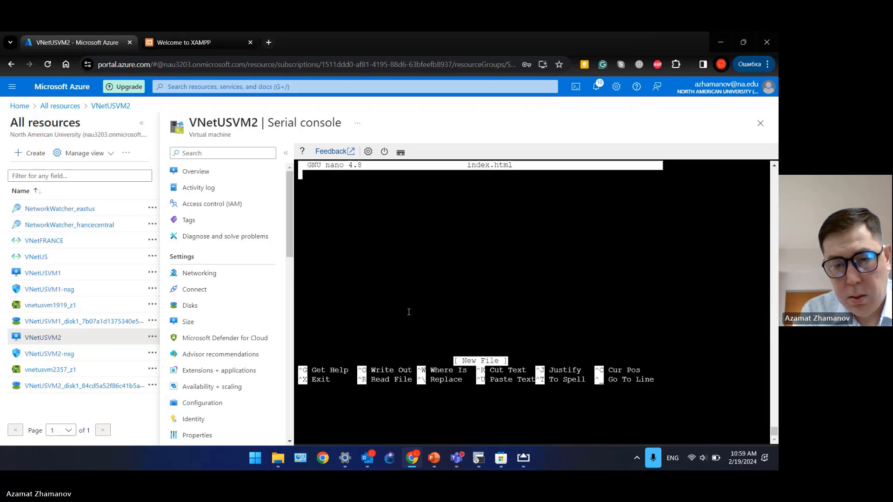
Step: Write <html><h1>US Server 2</h1></html> into index.html, save the file and exit nano
type("<ht")
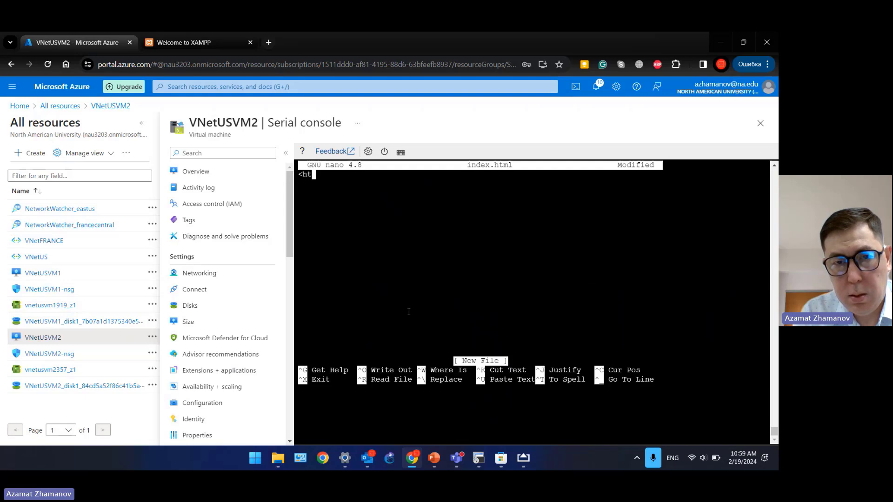
type("ml><")
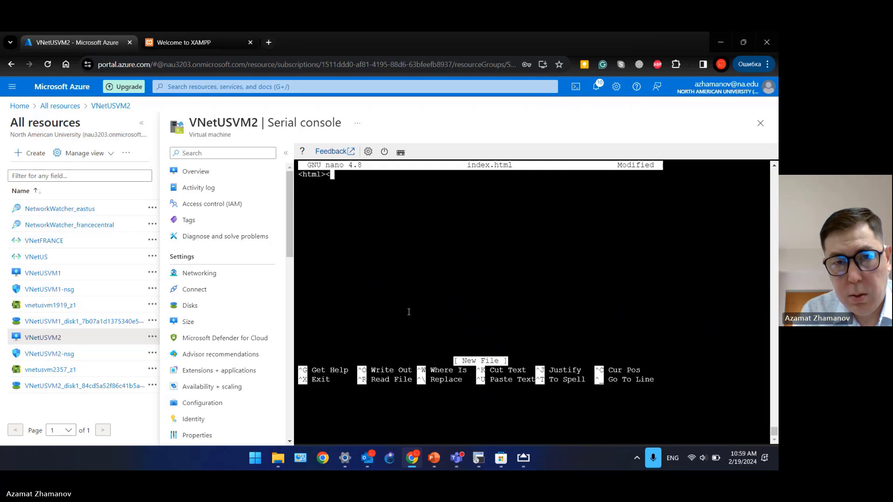
type("h1>")
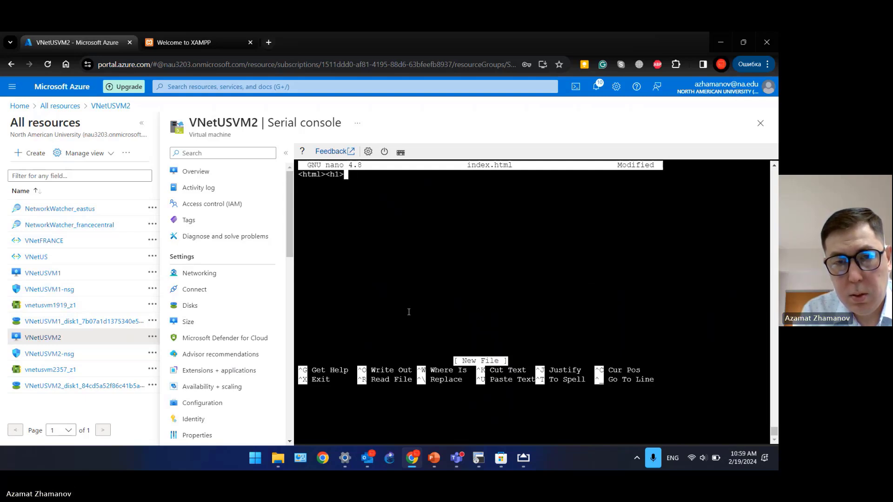
type("US ")
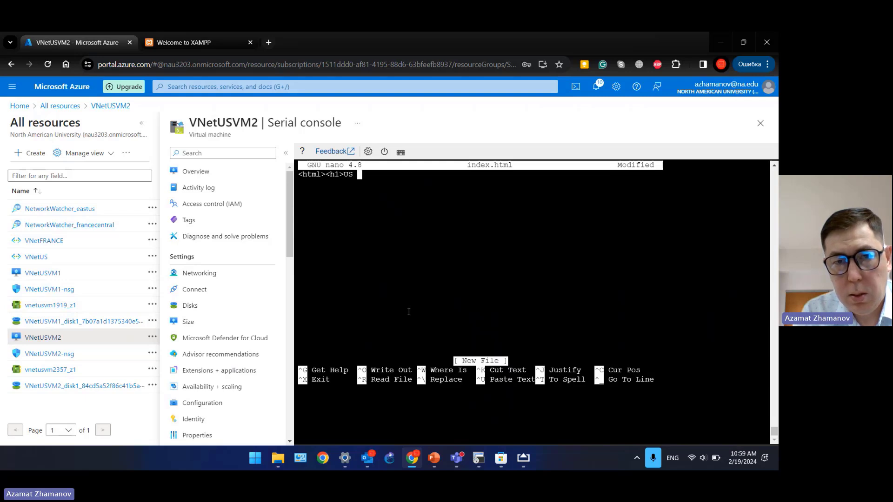
type("Server 2")
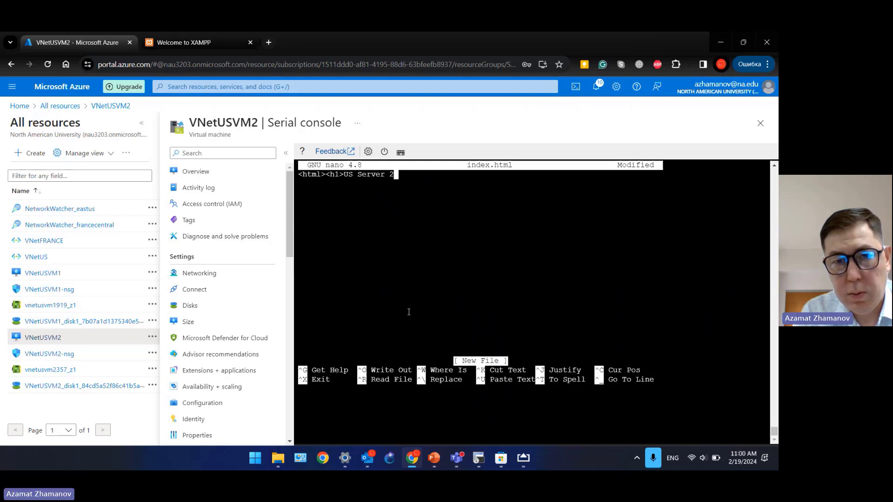
type("</h1")
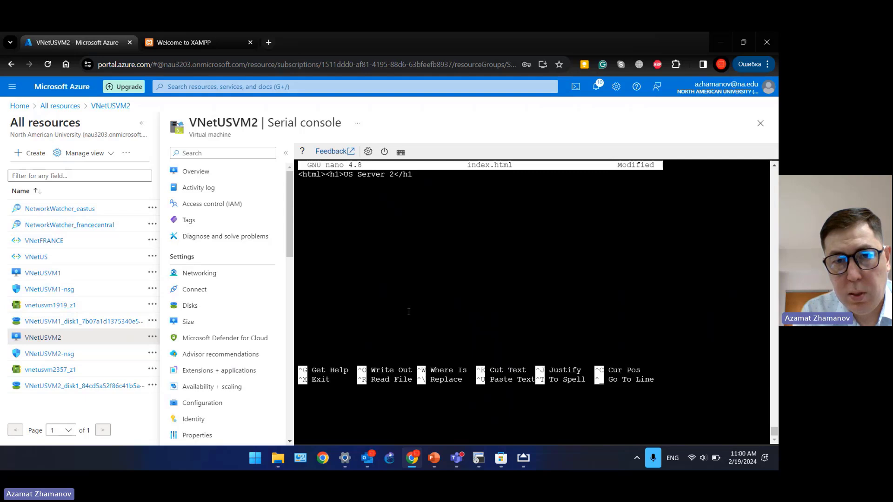
type("><")
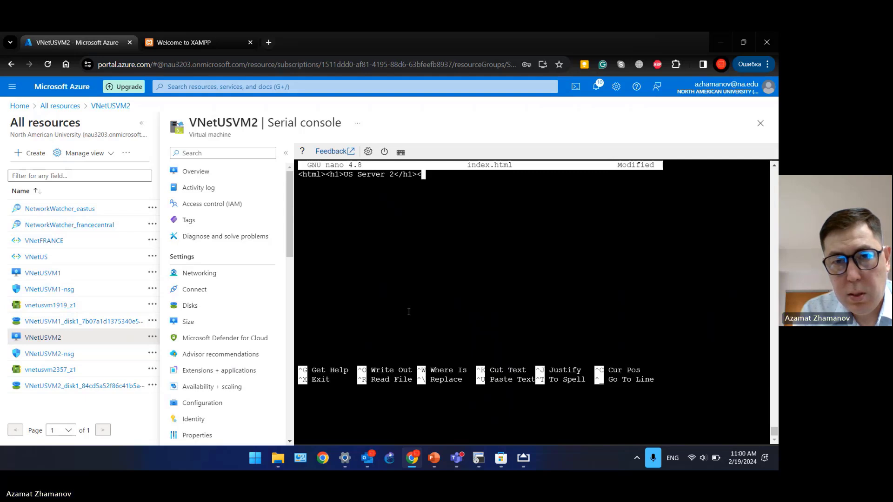
type("/html>")
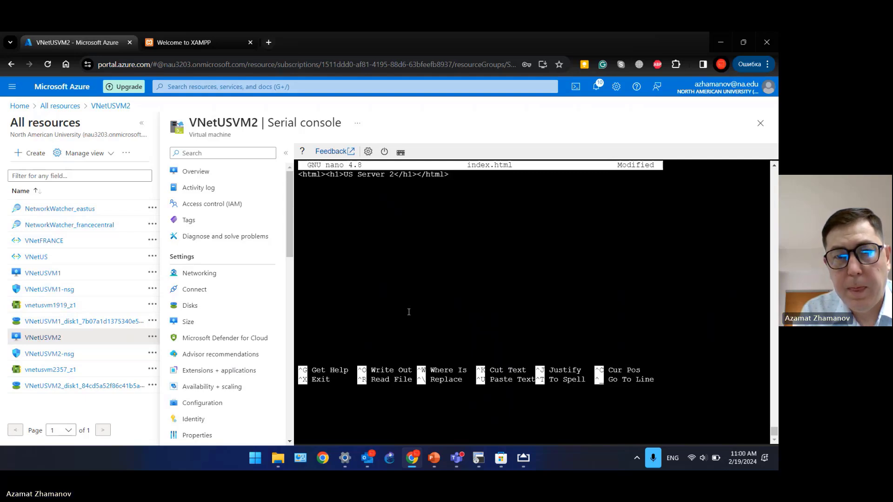
key("ctrl+x")
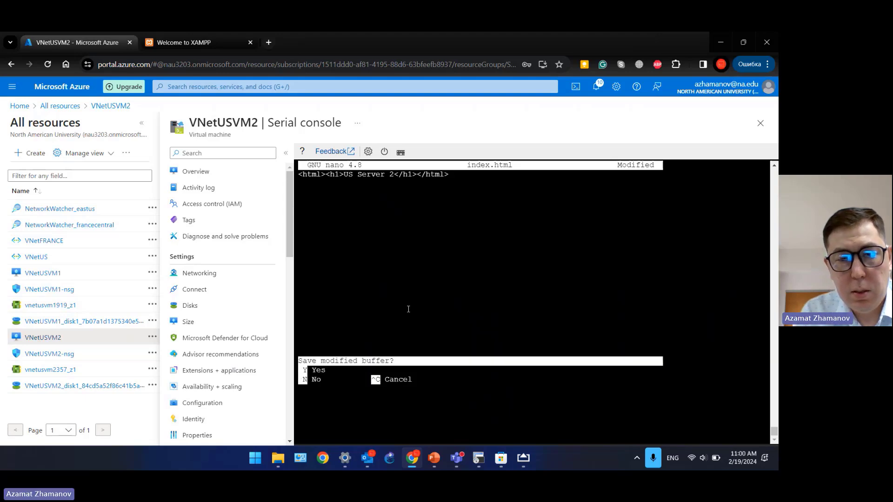
key("y")
key("Return")
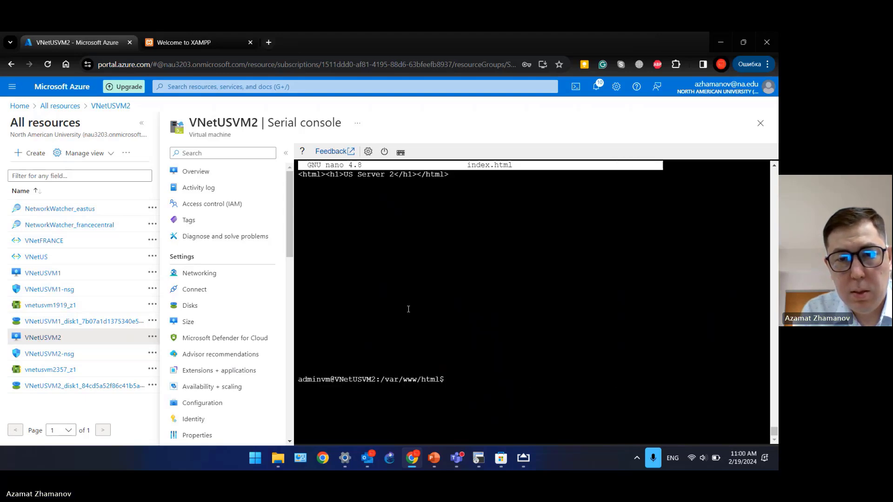
key("Return")
key("Return")
key("Return")
key("Return")
key("Return")
key("Return")
key("Return")
key("Return")
key("Return")
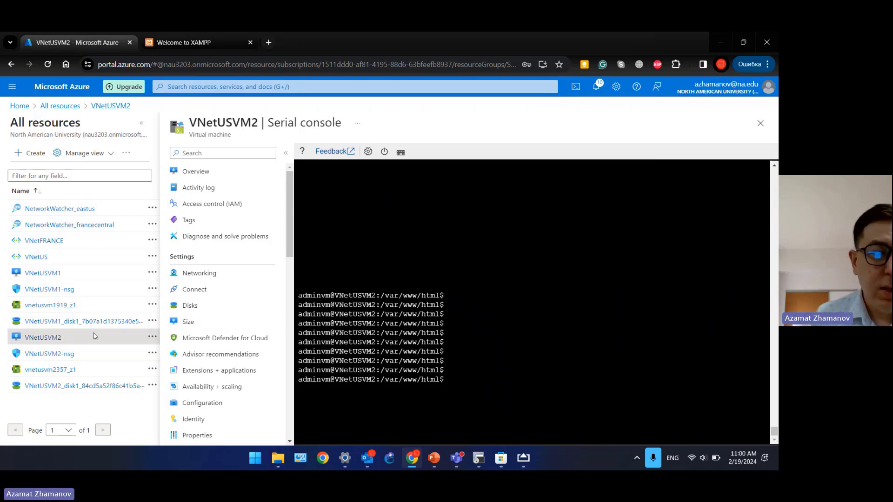
Step: Open the networking settings of VNetUSVM2 and copy its NIC private IP address
left_click(209, 275)
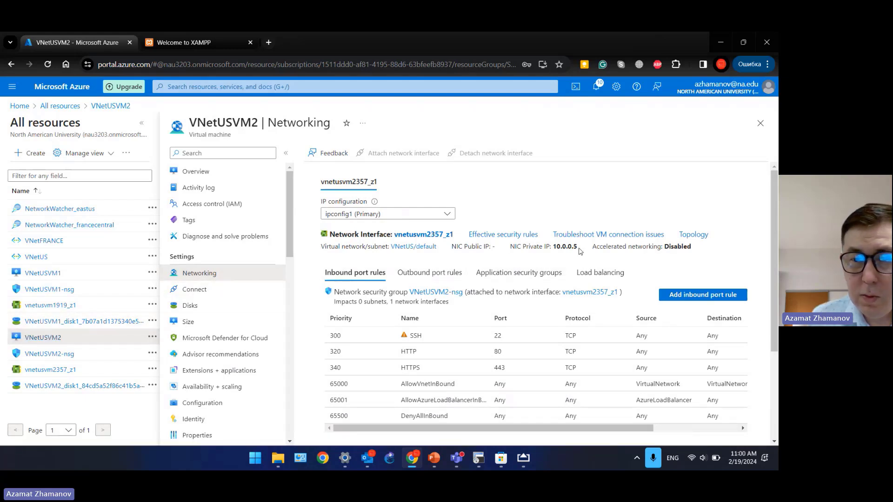
left_click_drag(580, 251, 558, 256)
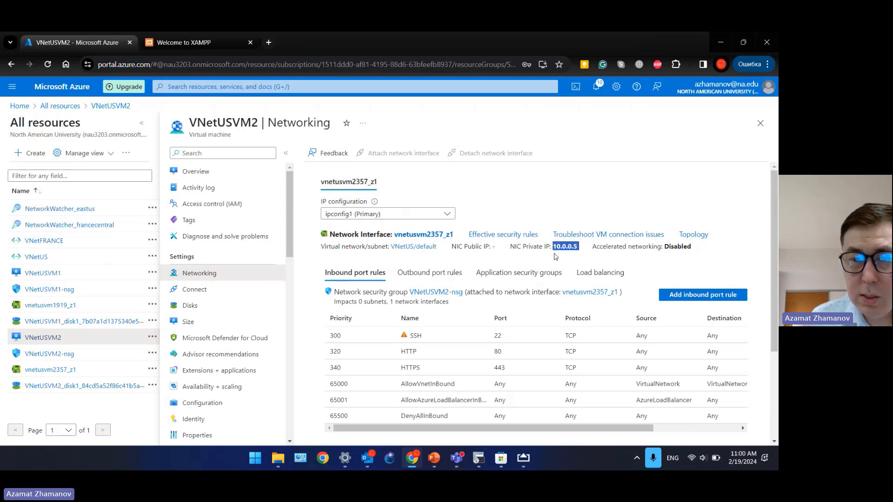
right_click(560, 248)
left_click(574, 253)
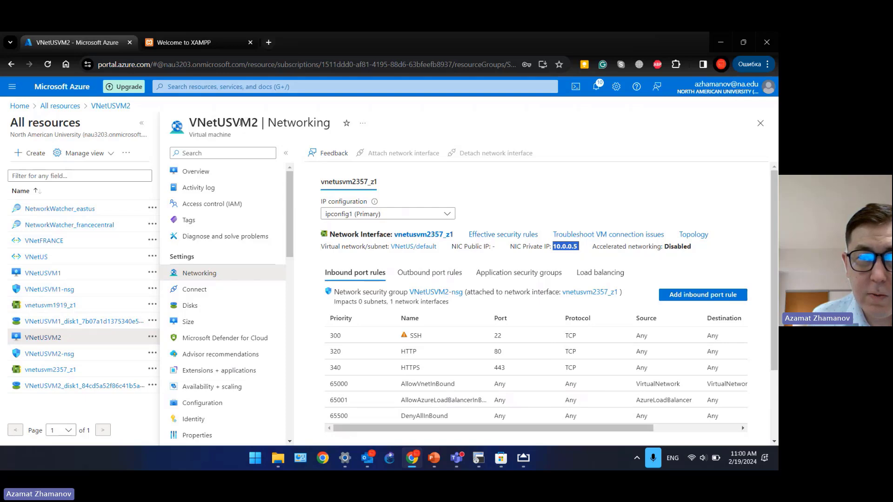
left_click_drag(233, 123, 267, 124)
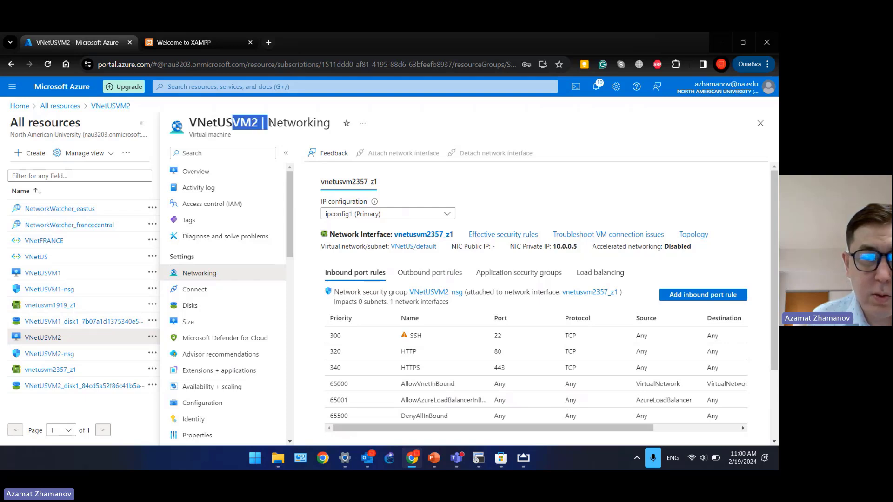
Step: Open the serial console of the VNetUSVM1 virtual machine from its connection options
left_click(47, 278)
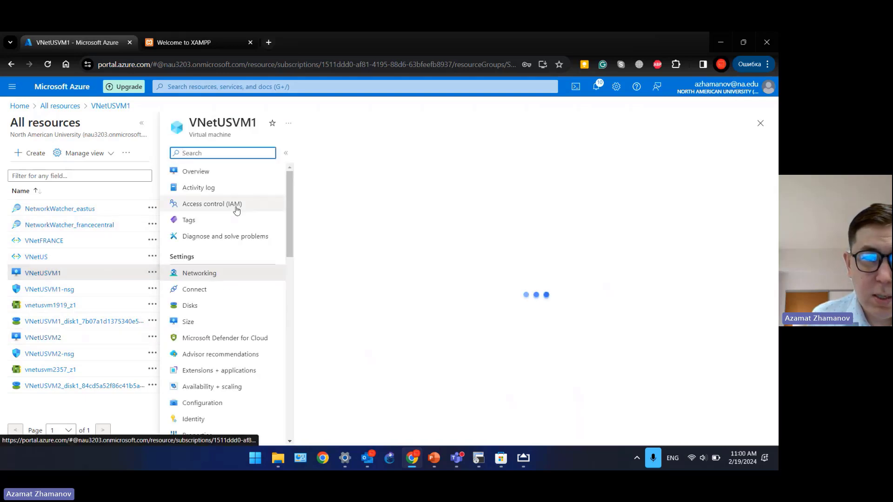
left_click(195, 290)
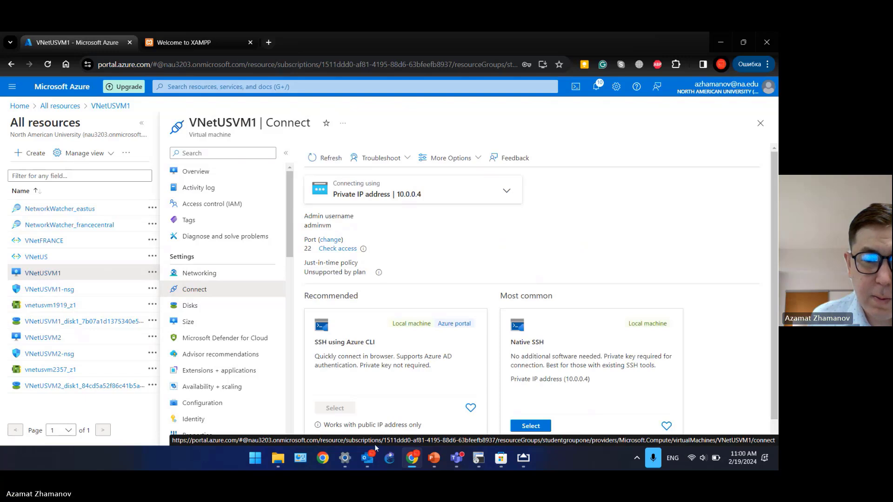
scroll(378, 419, "down", 1)
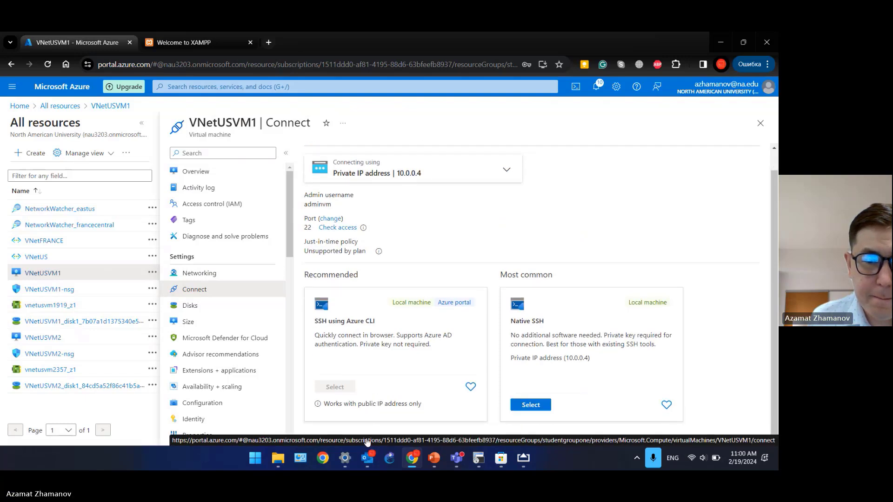
scroll(381, 373, "down", 5)
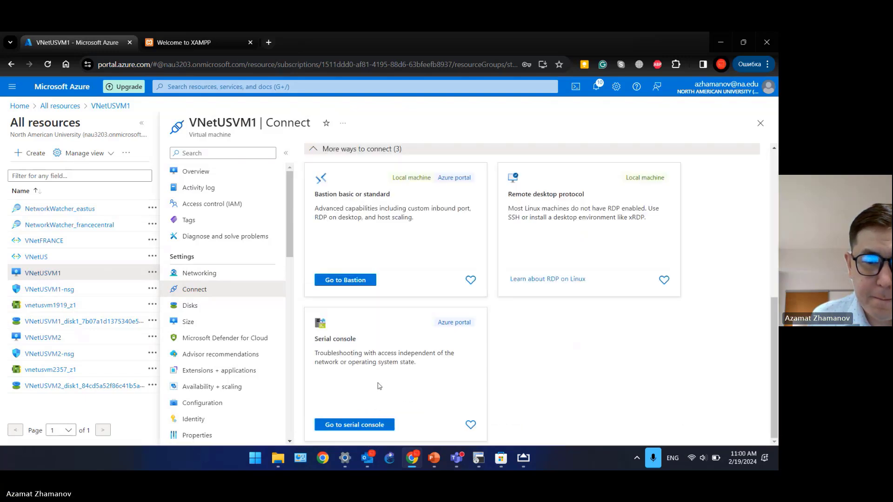
left_click(361, 432)
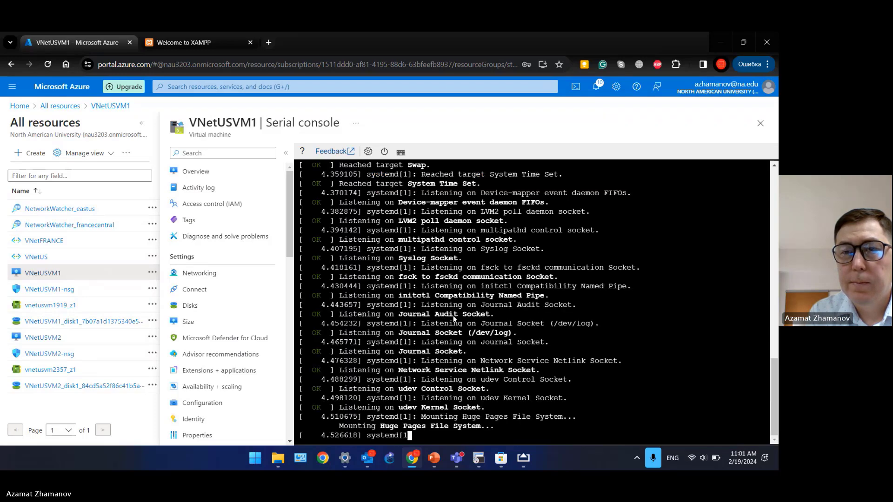
Step: Ping VNetUSVM2's private IP address 10.0.0.5 from the VNetUSVM1 console, and stop the ping after several replies
type("pi")
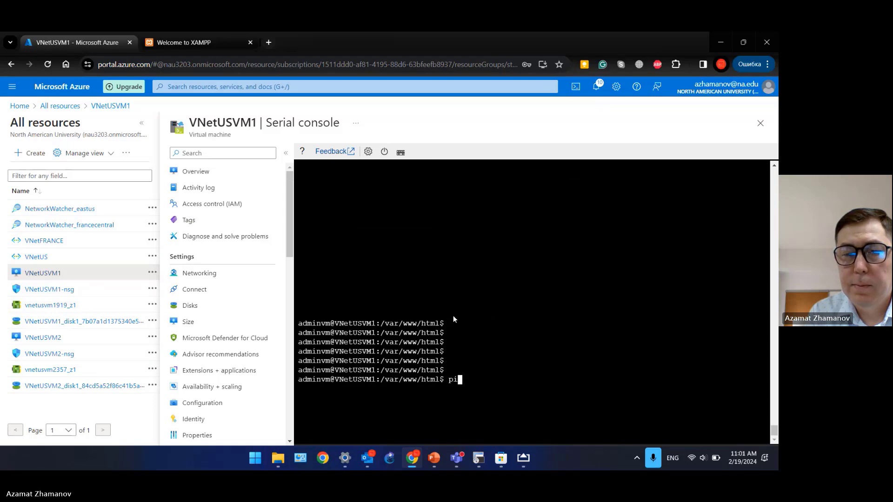
type("ng")
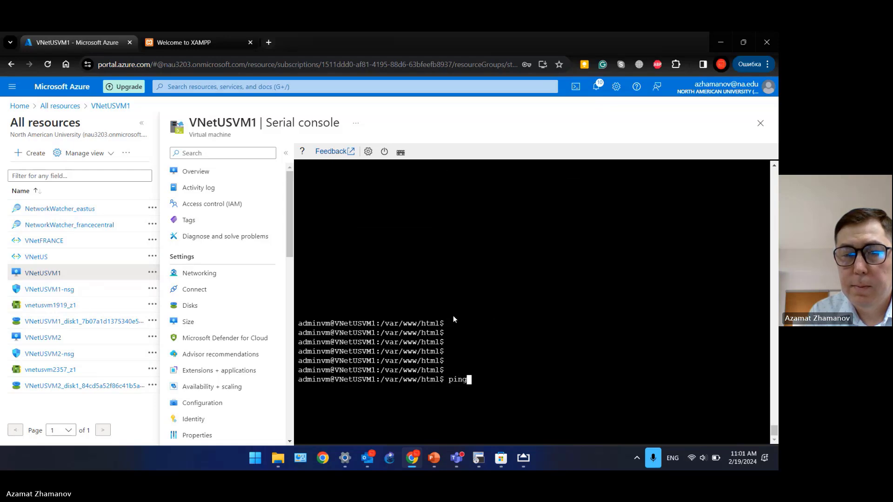
right_click(482, 385)
left_click(538, 243)
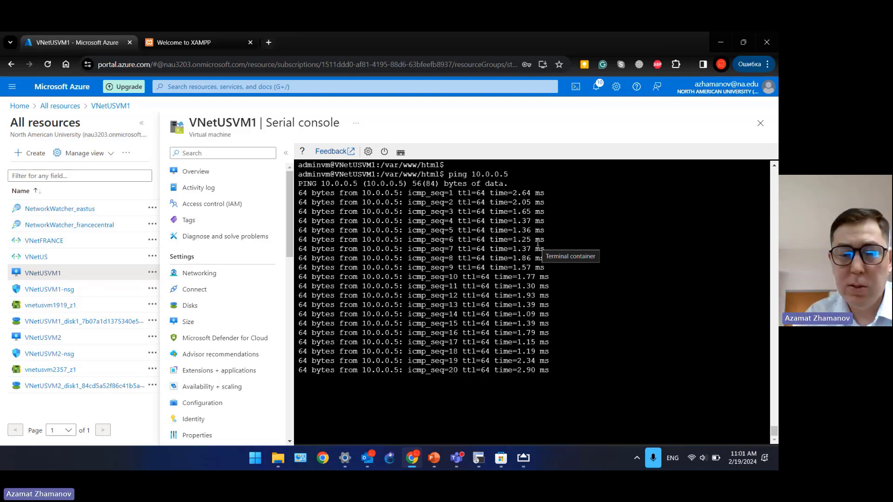
key("ctrl+c")
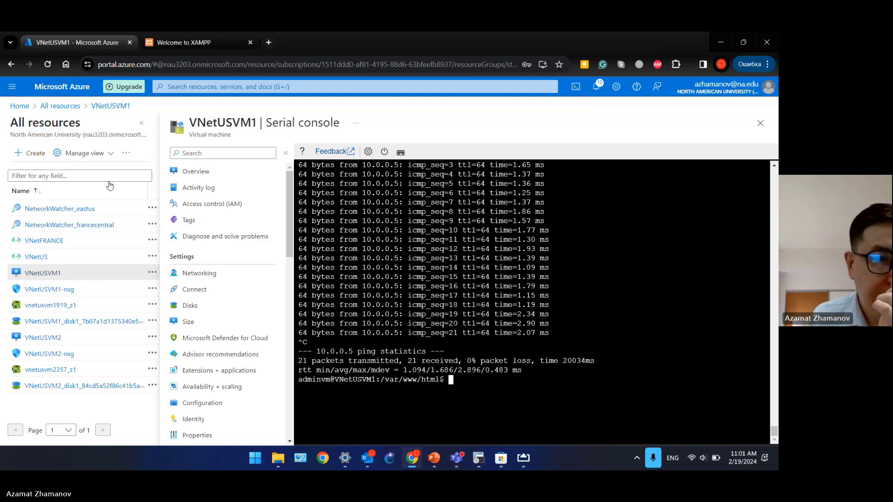
Step: Find Microsoft's Application Gateway in the marketplace by searching for "application gateway" and start creating one
left_click(36, 153)
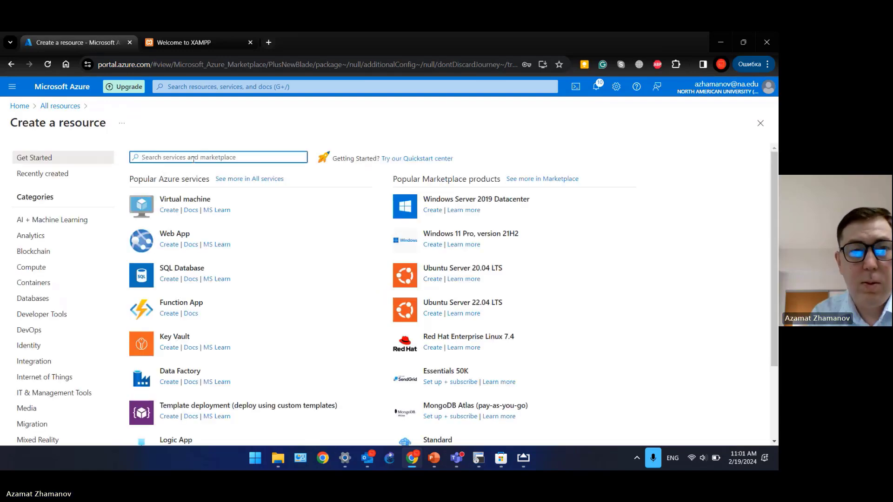
type("application ")
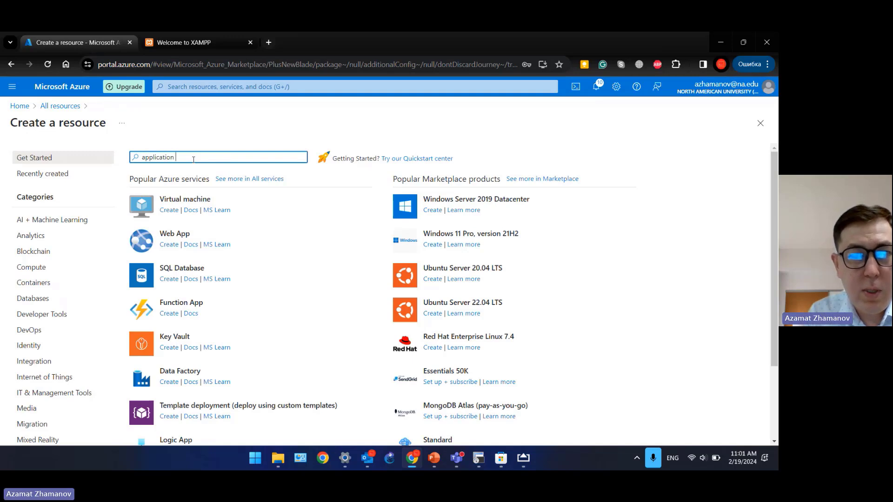
type("gateway")
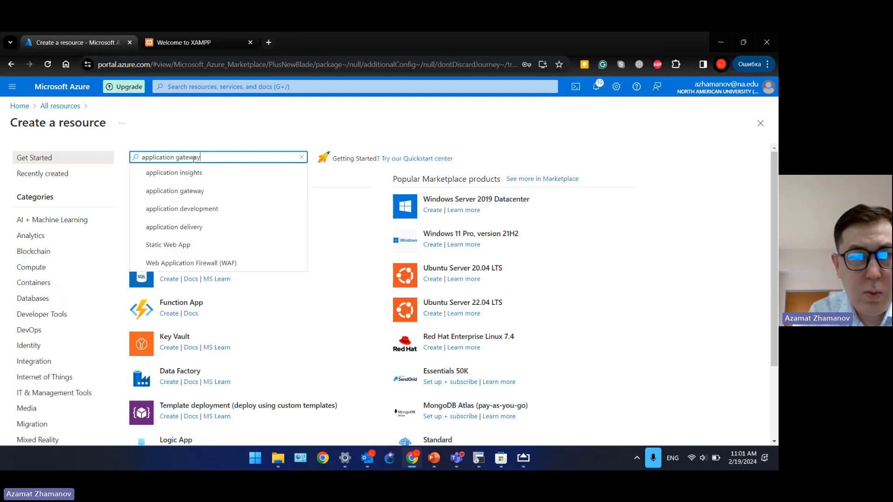
left_click(196, 170)
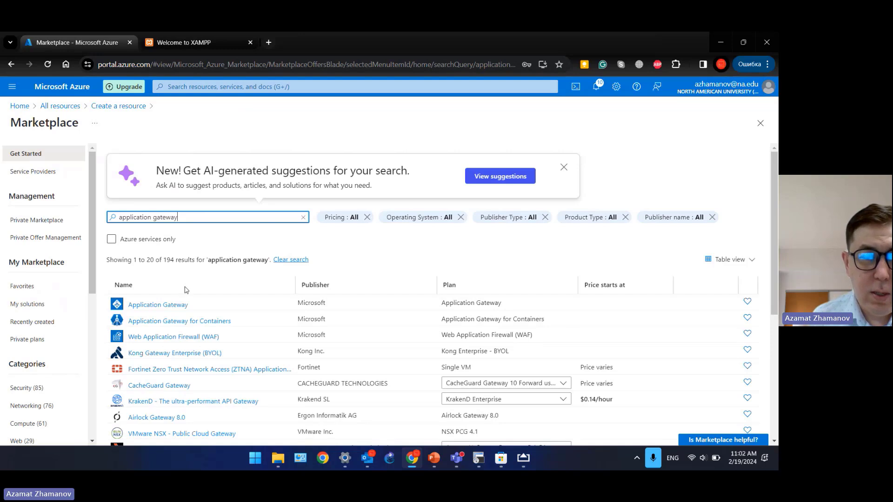
left_click(170, 306)
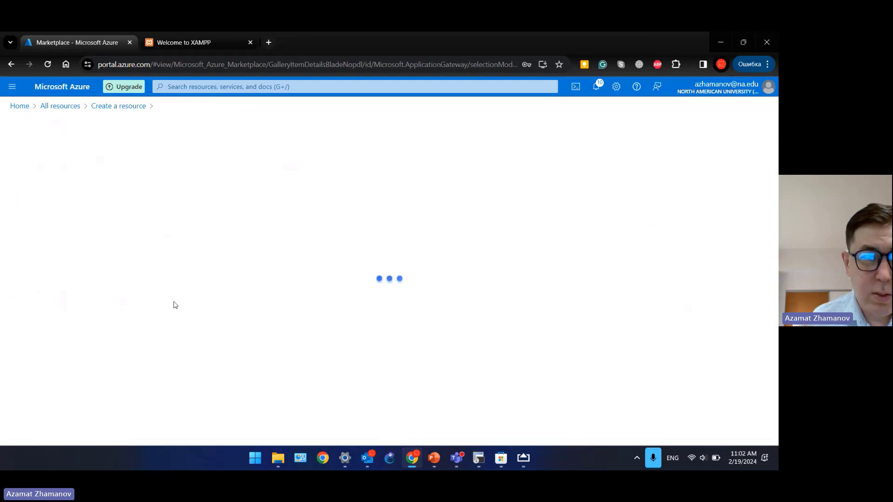
left_click(212, 227)
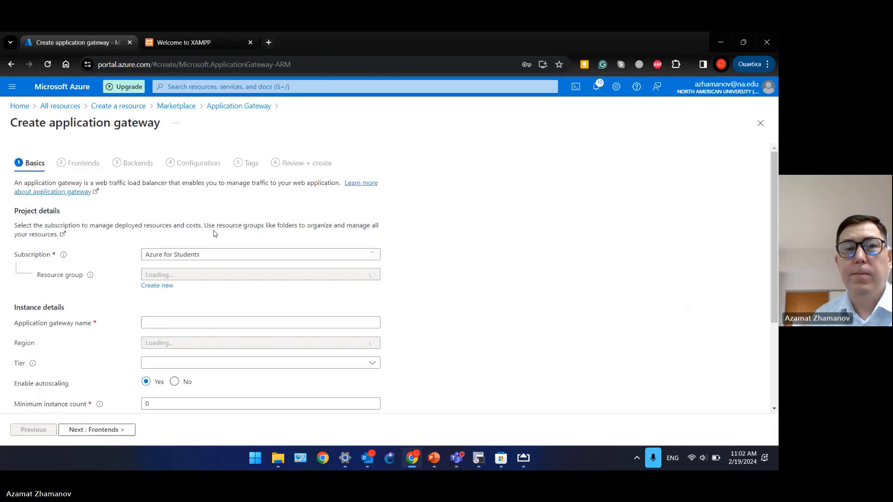
Step: Assign the application gateway to the studentgroupone resource group and name it AppGateUS
left_click(153, 277)
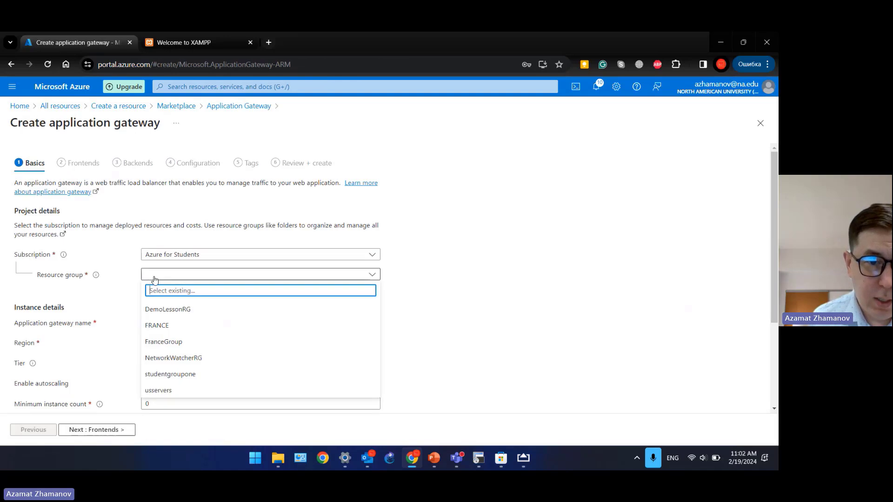
left_click(182, 376)
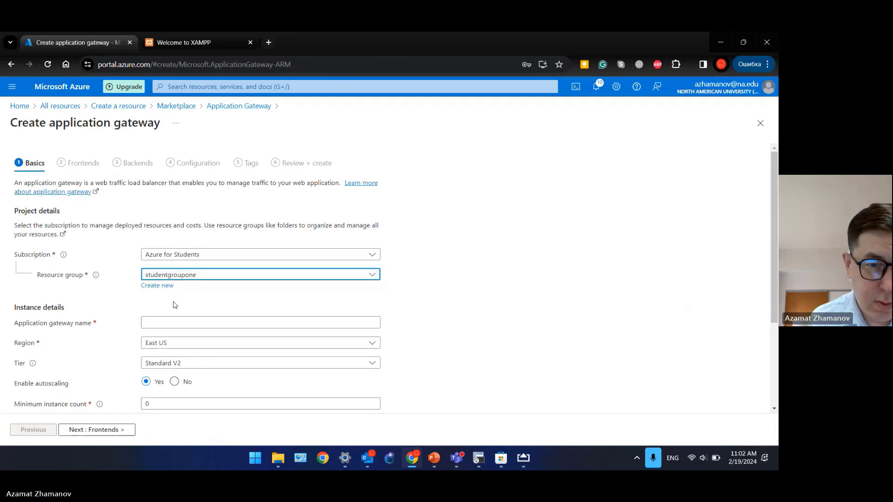
left_click(148, 319)
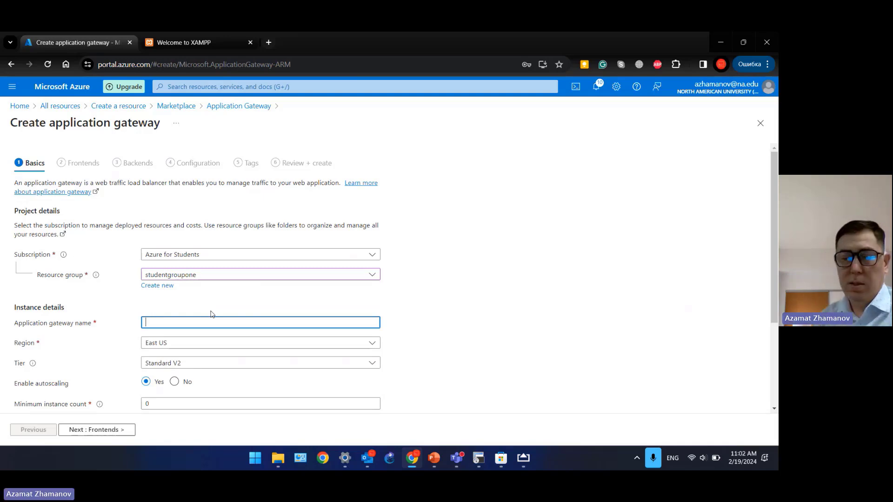
type("App")
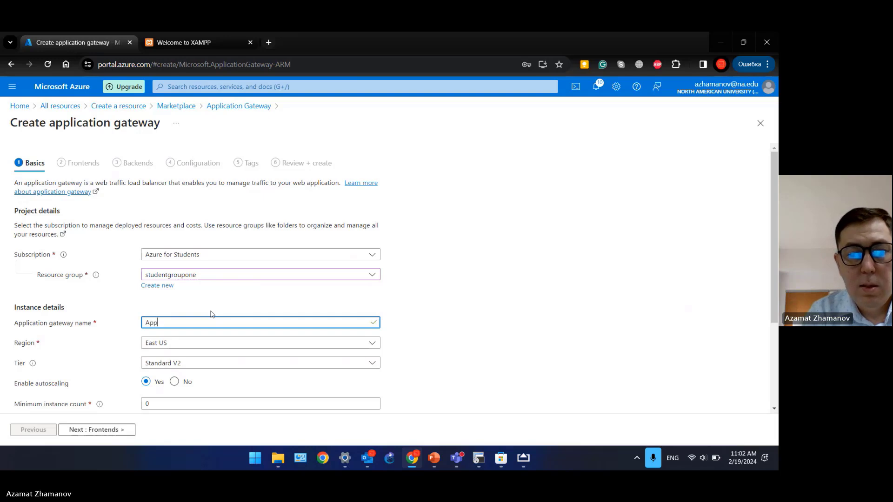
type("Gate")
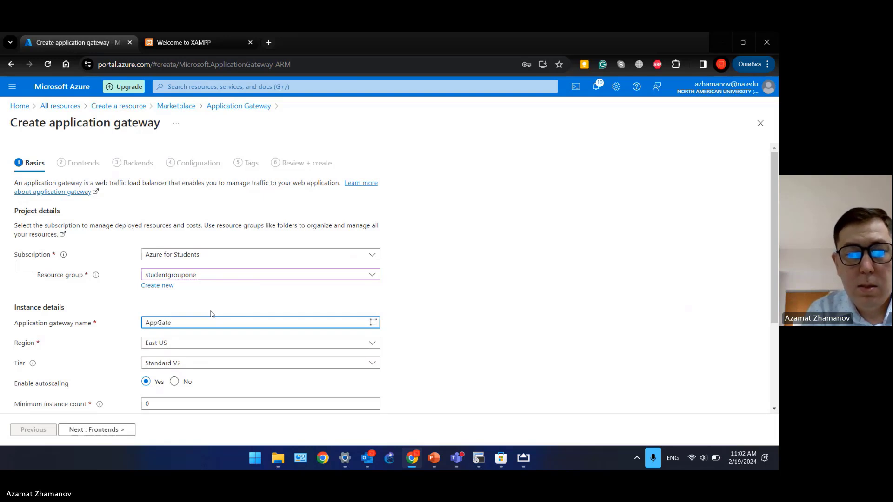
type("US")
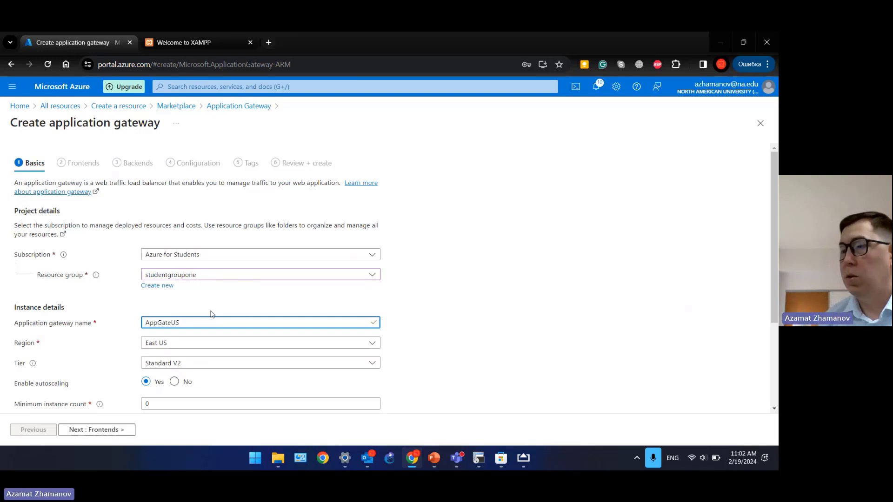
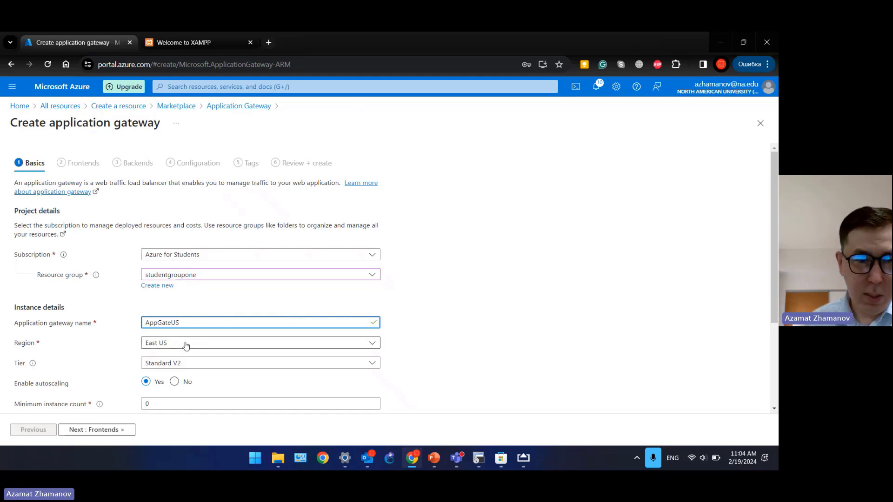
Step: Select VNetUS as the application gateway's virtual network and continue to the frontend settings
left_click(483, 340)
scroll(479, 340, "down", 3)
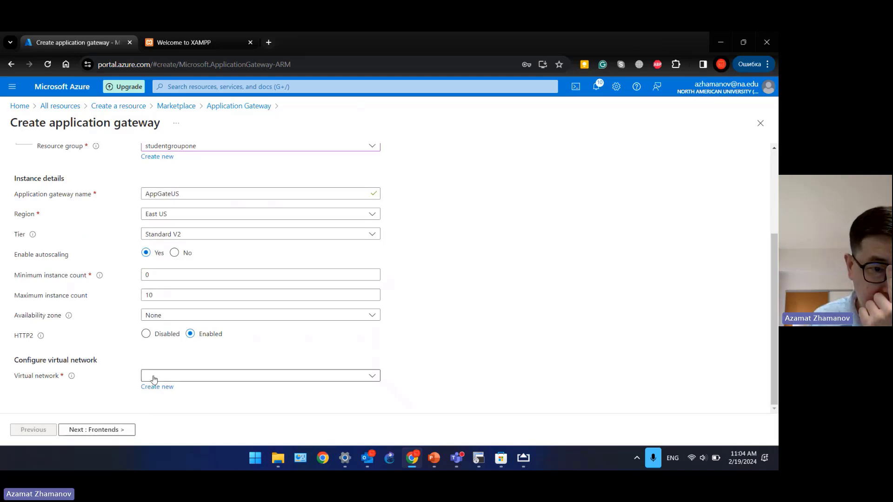
left_click(145, 375)
left_click(232, 359)
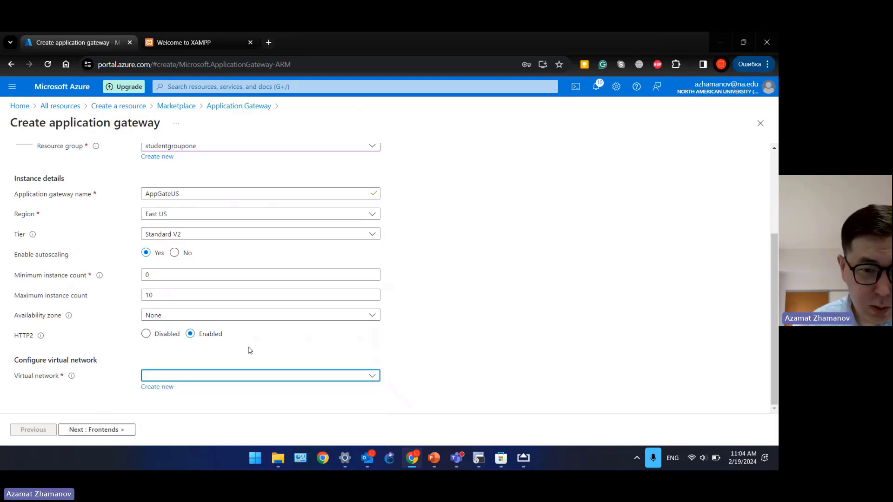
left_click(348, 376)
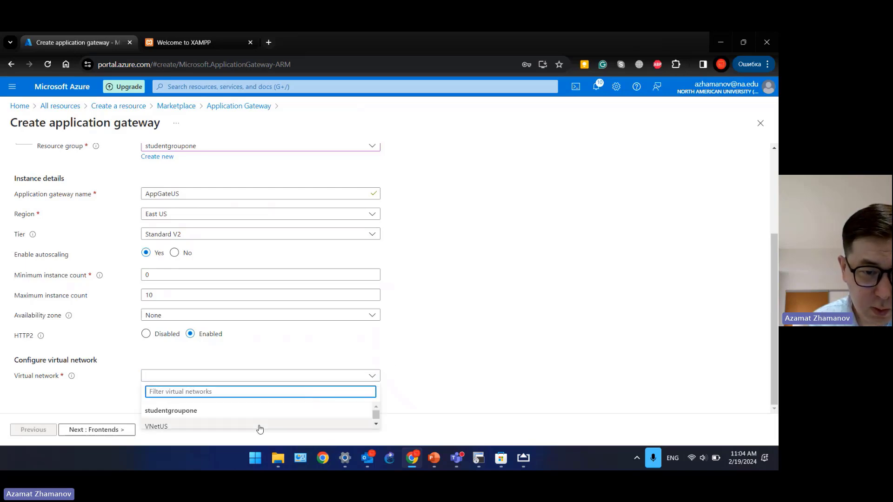
left_click(259, 426)
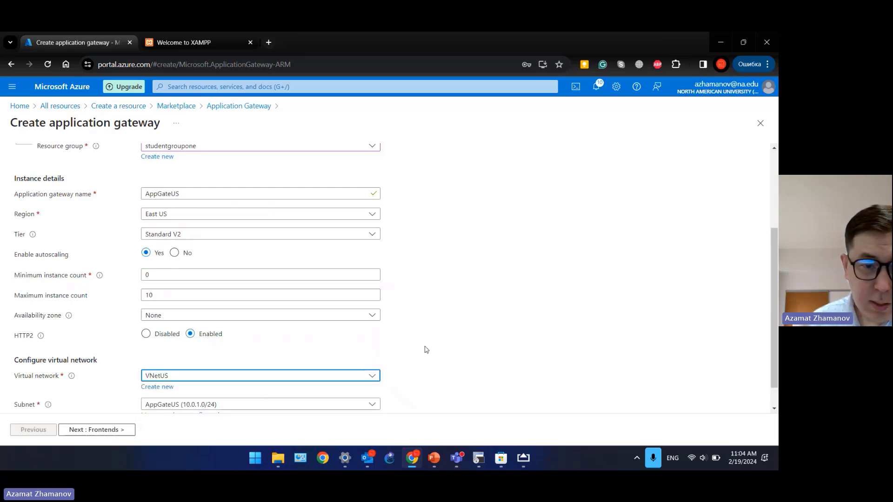
scroll(424, 361, "down", 1)
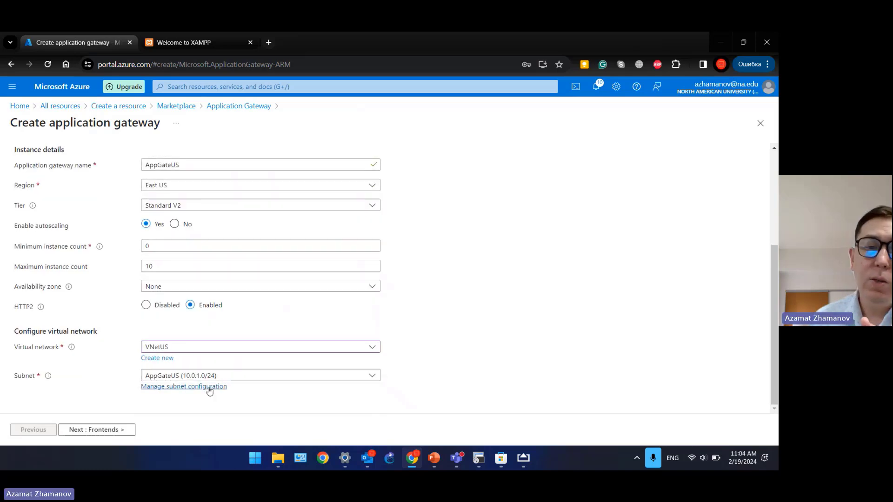
left_click(117, 432)
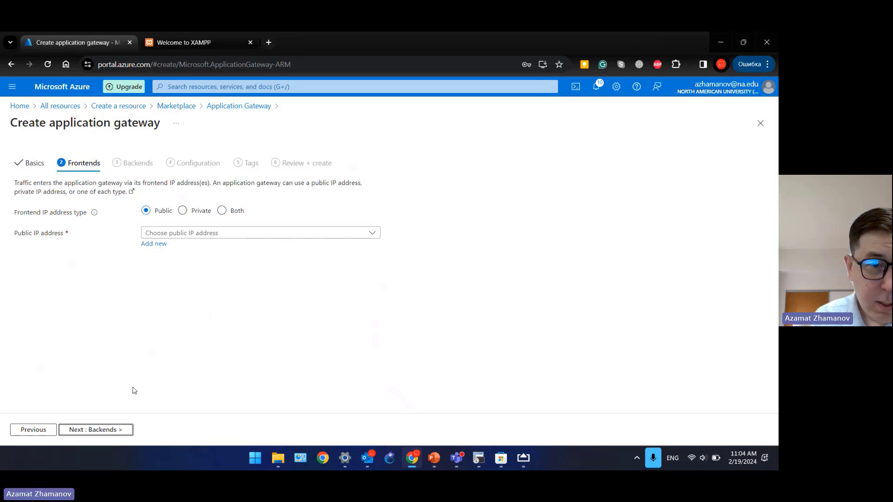
Step: Add a new public IP address named AppGateUSPIP for the gateway's frontend and continue to the backend settings
left_click(166, 245)
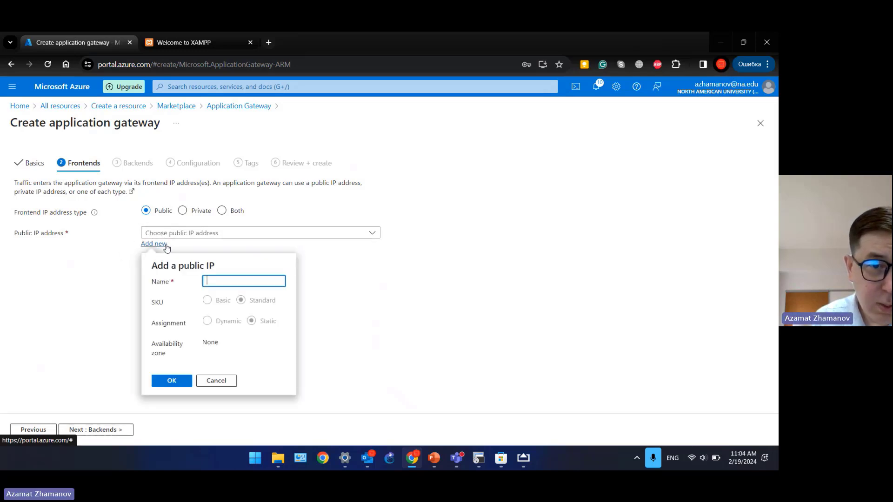
type("A")
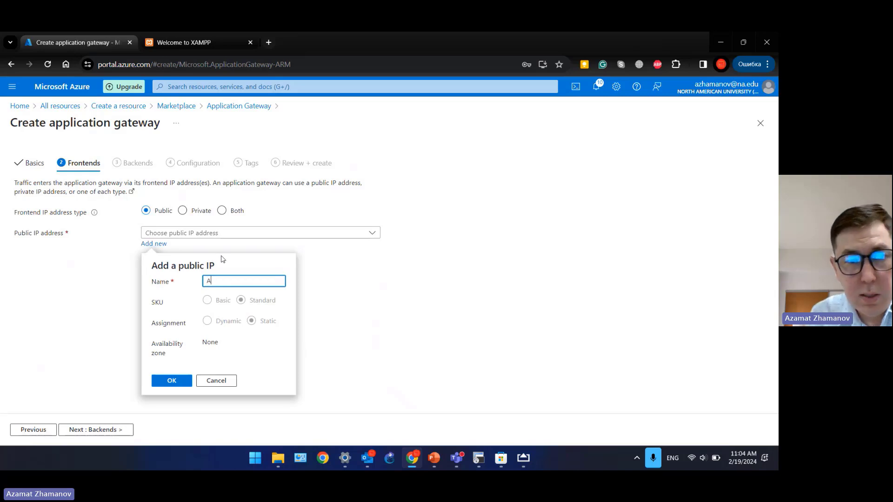
type("ppG")
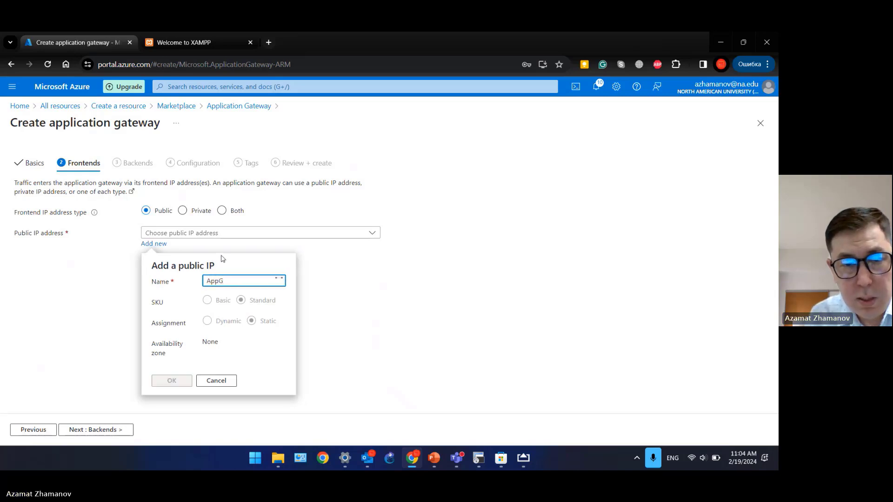
type("ateUS")
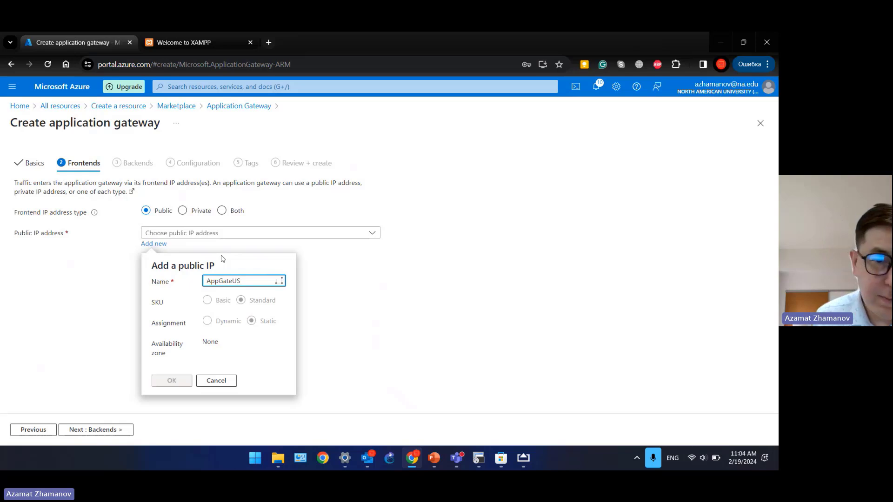
type("P")
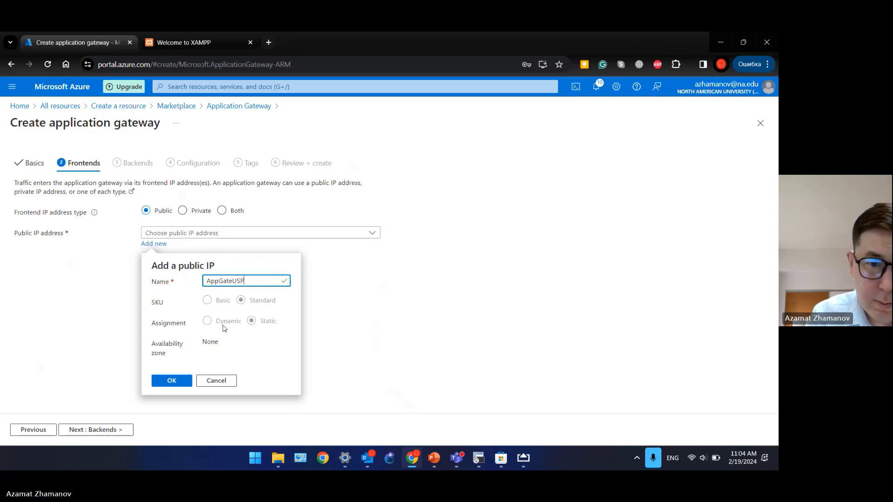
type("IP")
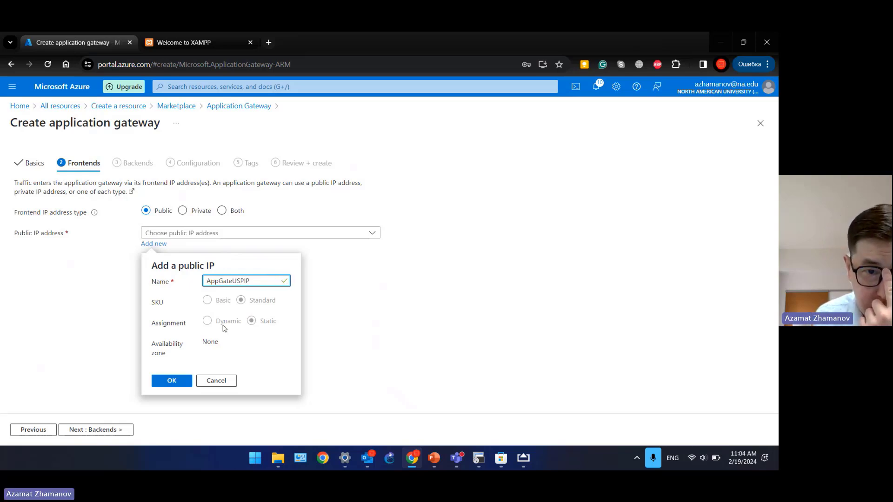
left_click(188, 384)
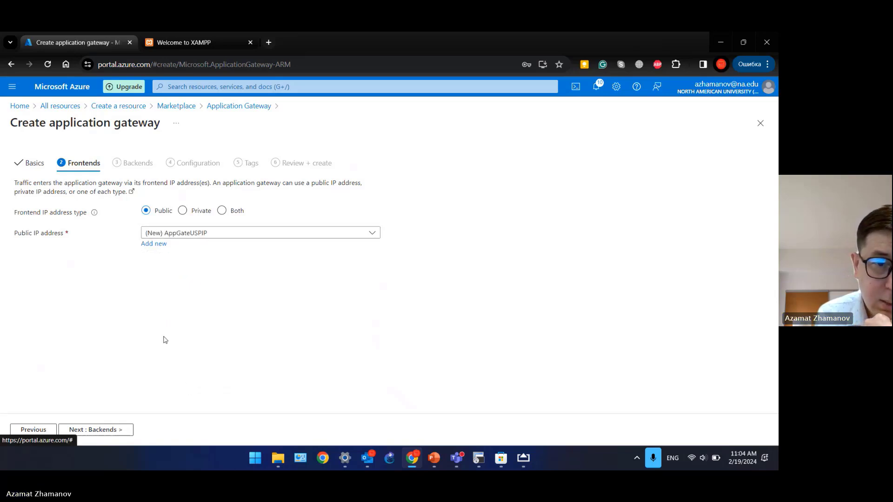
left_click(105, 429)
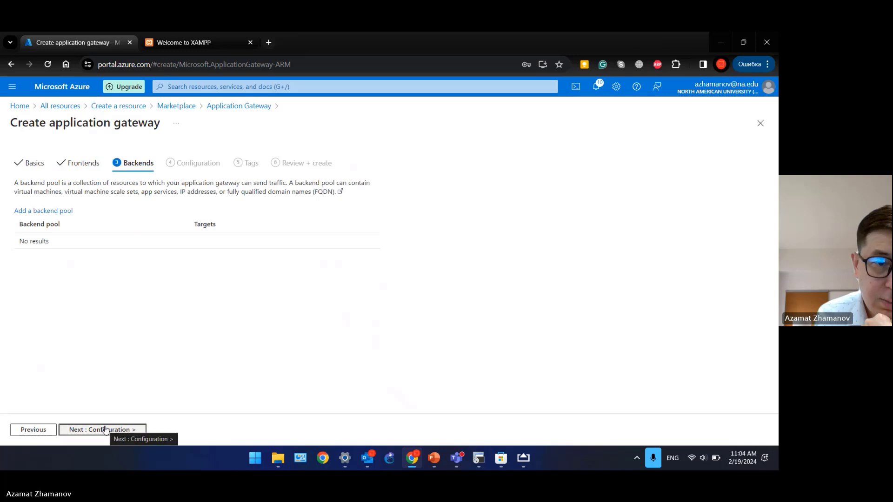
Step: Start a backend pool named AppUSBack and set VNetUSVM1's network interface (10.0.0.4) as its first virtual machine target
left_click(53, 212)
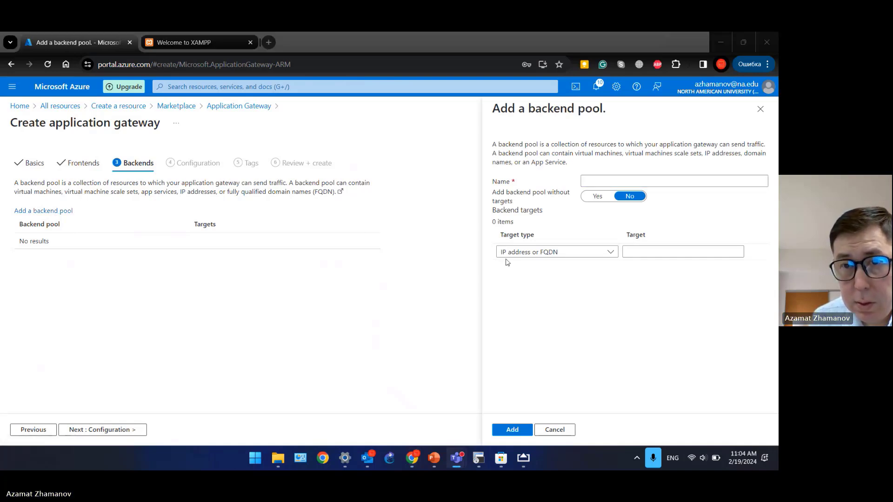
left_click(582, 181)
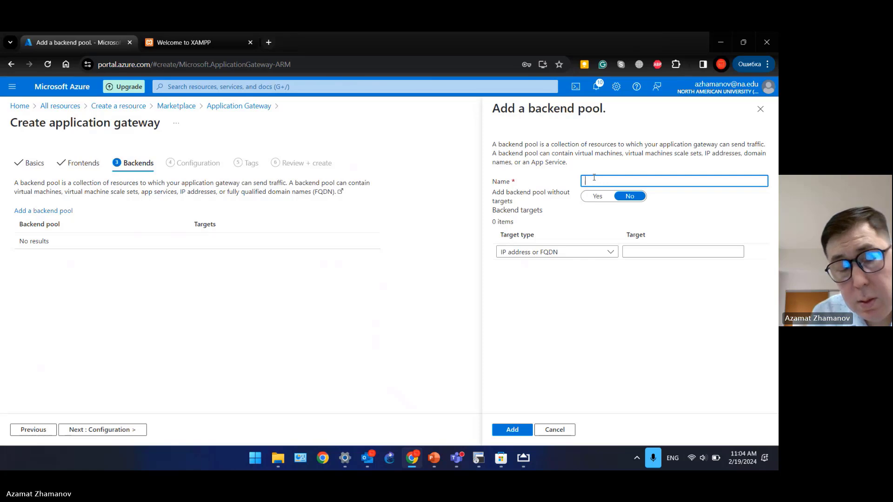
type("AppU")
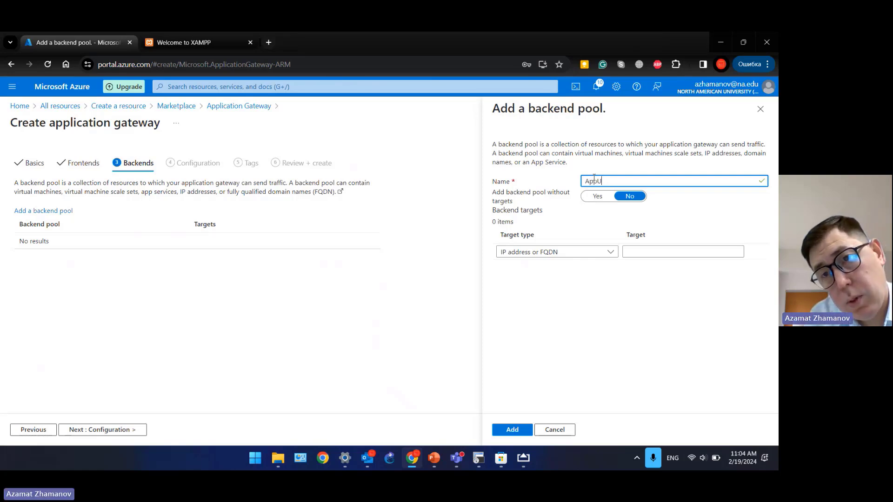
type("SBack")
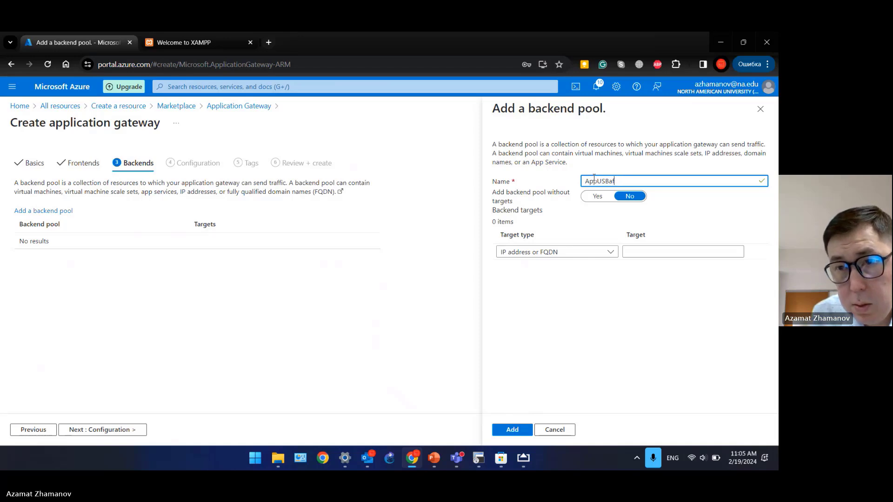
left_click(575, 252)
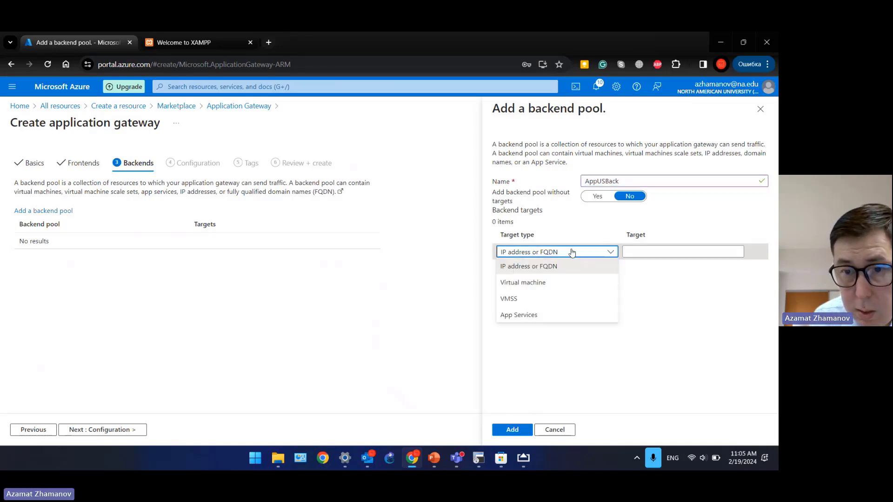
left_click(564, 283)
left_click(659, 253)
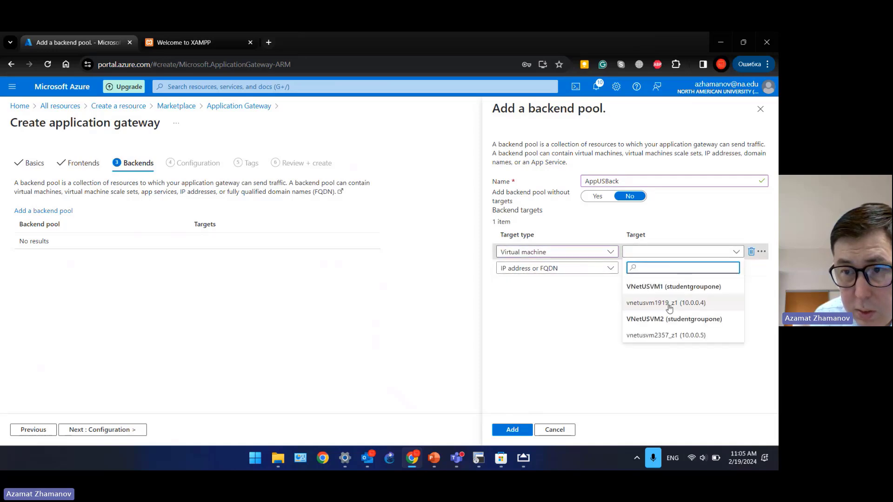
left_click(669, 304)
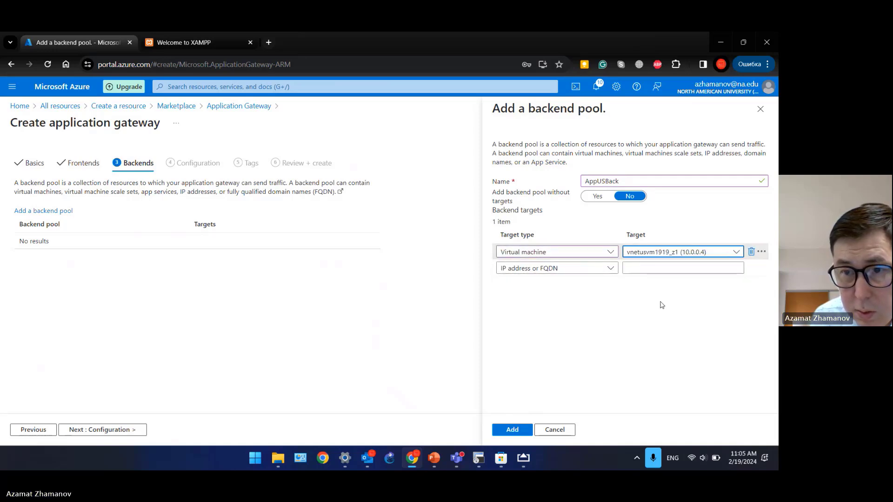
Step: Add VNetUSVM2's network interface (10.0.0.5) as a second virtual machine target, save the pool and continue to the configuration settings
left_click(591, 268)
left_click(588, 298)
left_click(656, 269)
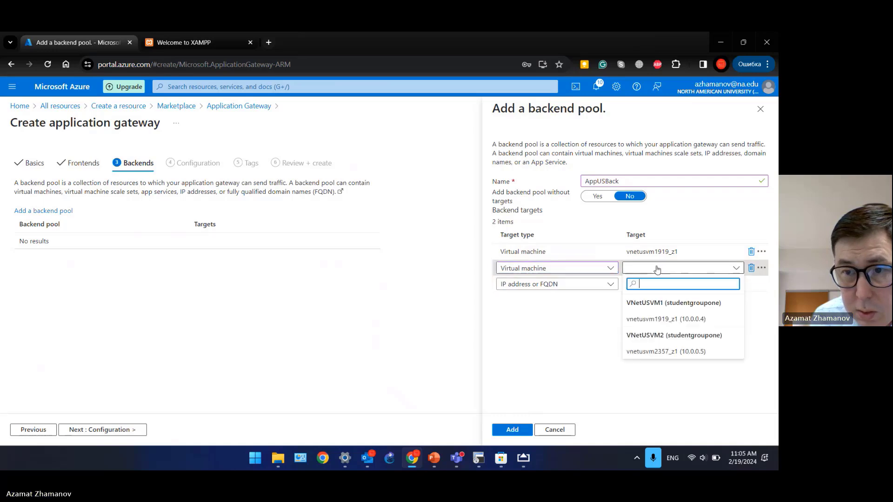
left_click(667, 352)
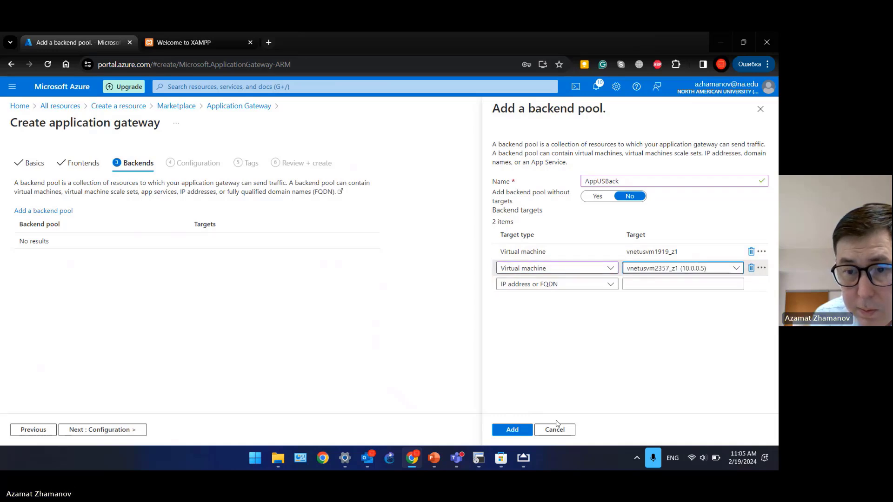
left_click(518, 434)
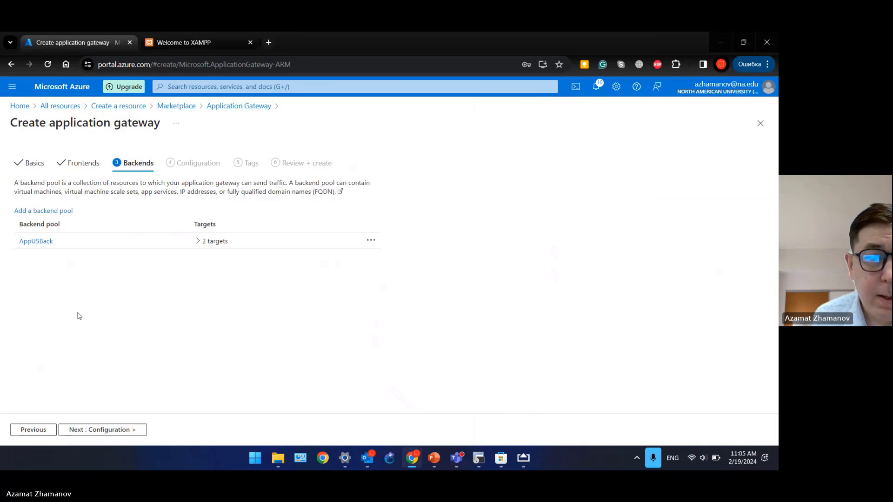
left_click(120, 430)
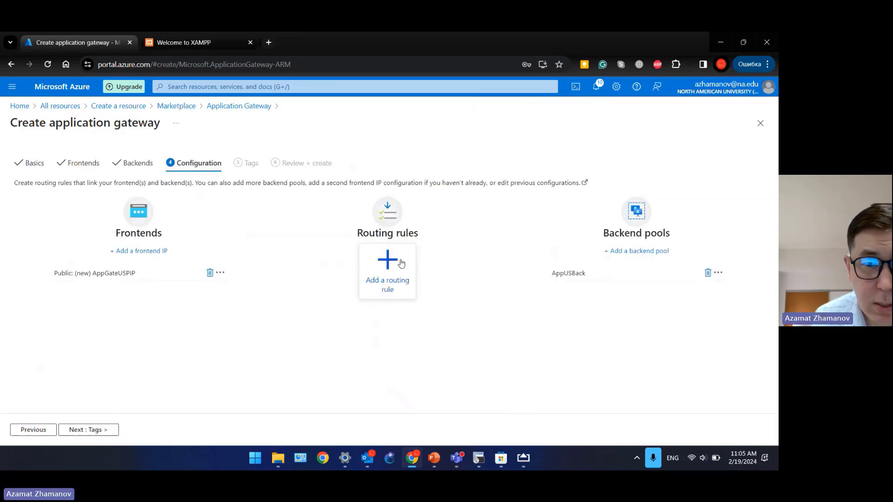
Step: Start a routing rule named RuleOne with priority 11
left_click(389, 284)
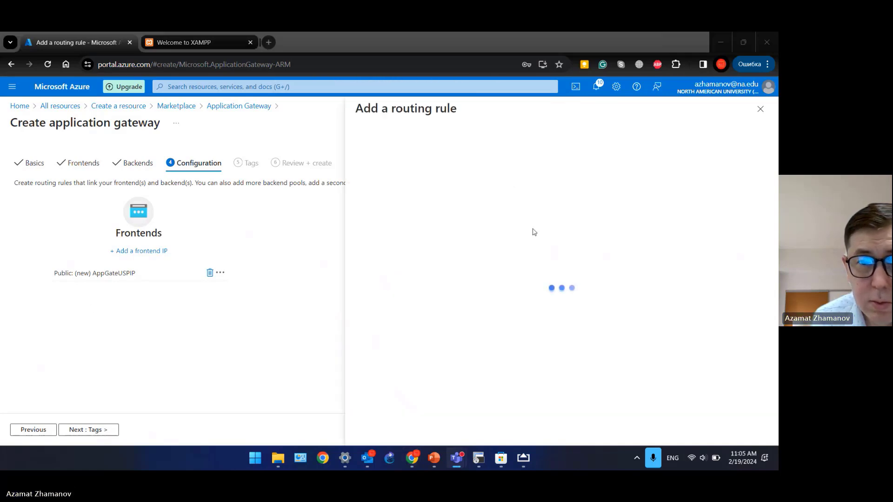
left_click(521, 176)
type("R")
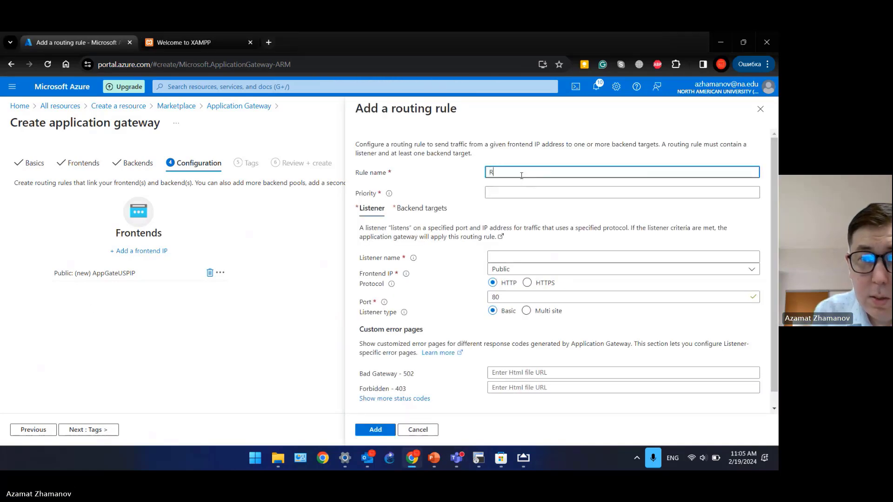
type("ule1")
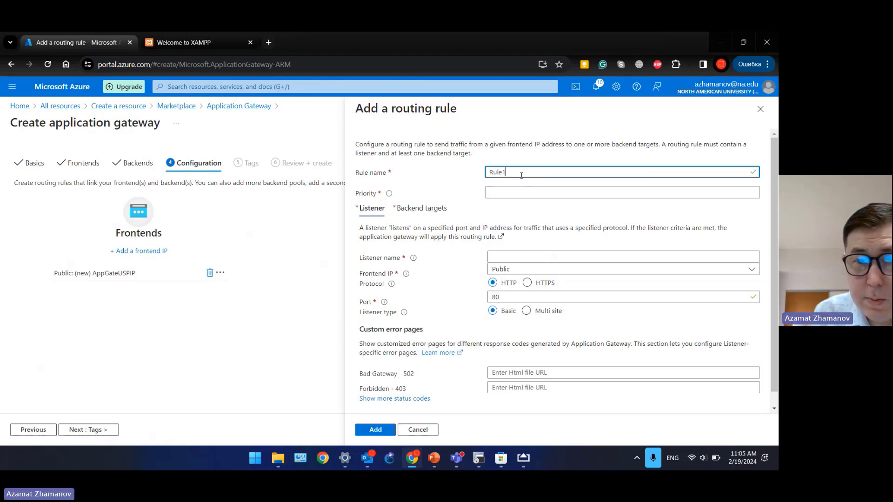
key("BackSpace")
type("One")
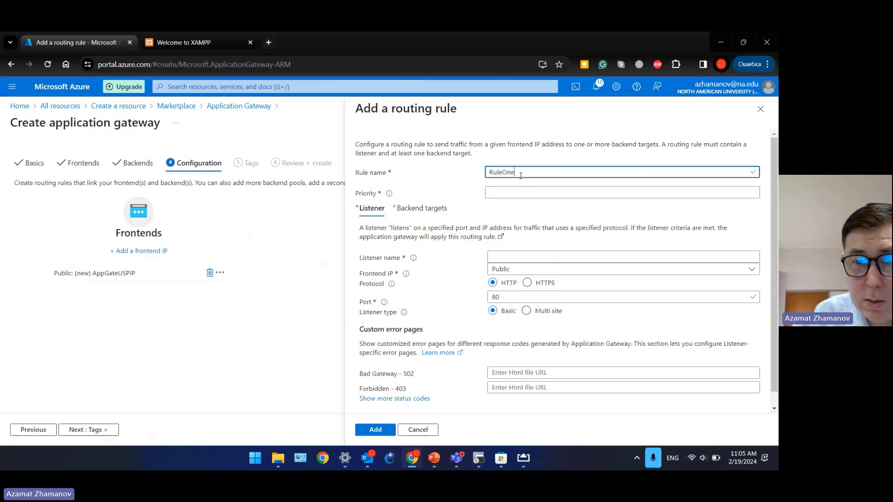
left_click(521, 190)
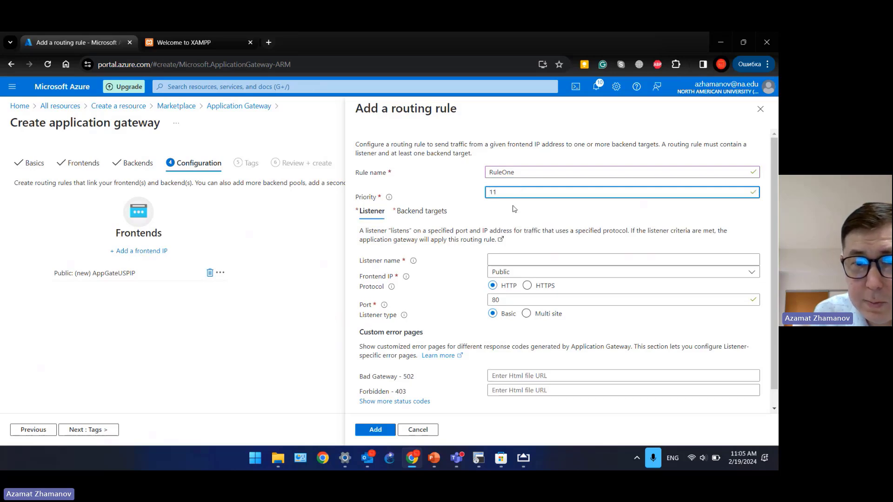
Step: Name the rule's listener ListOne and select AppUSBack as its backend target
left_click(526, 257)
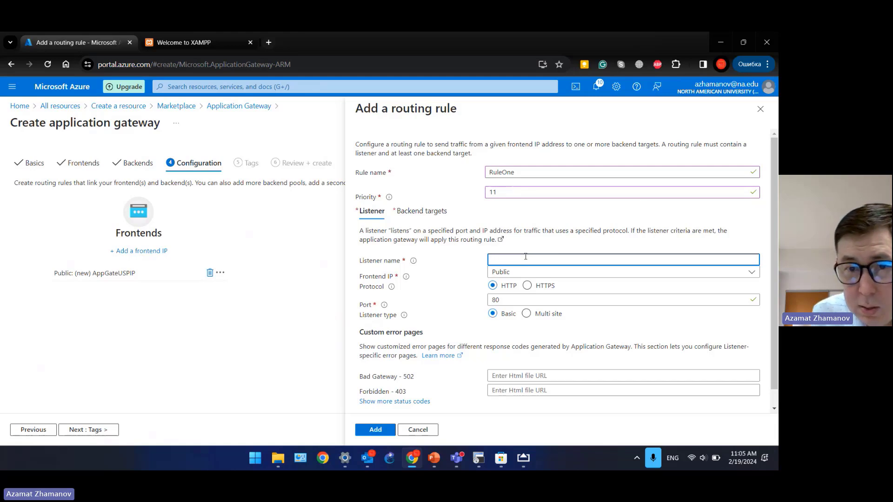
type("List")
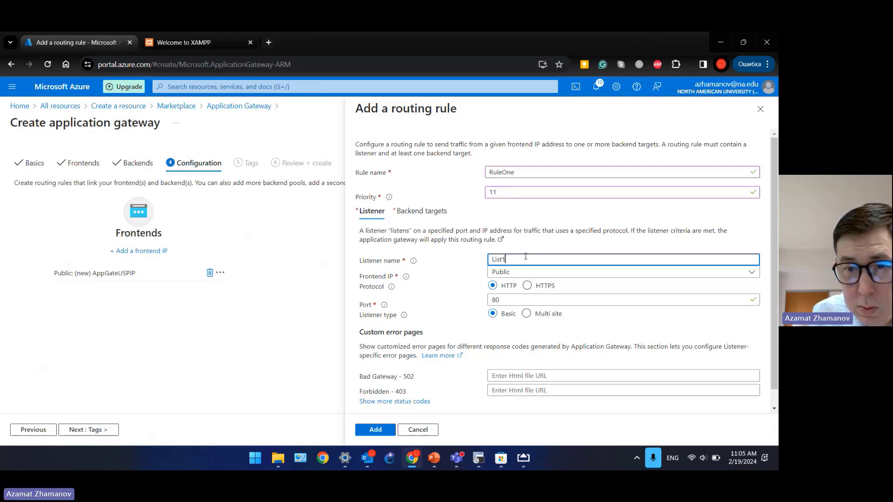
type("One")
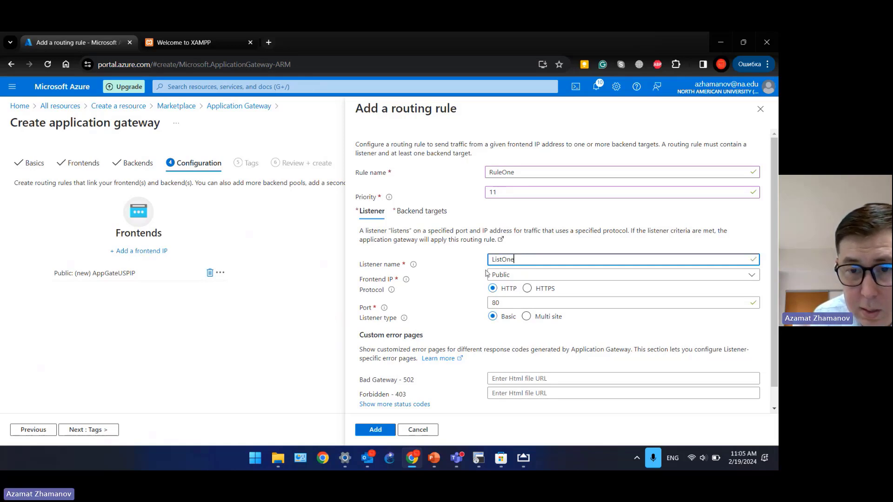
scroll(465, 279, "down", 1)
left_click(419, 195)
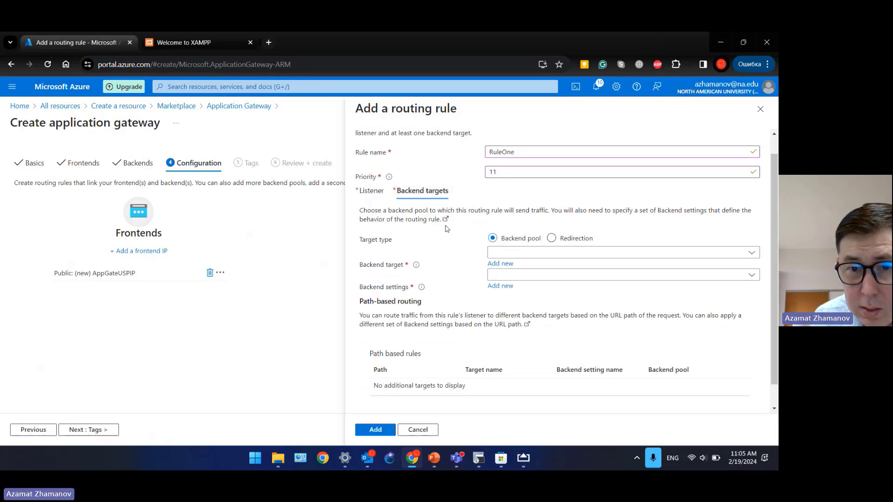
left_click(503, 253)
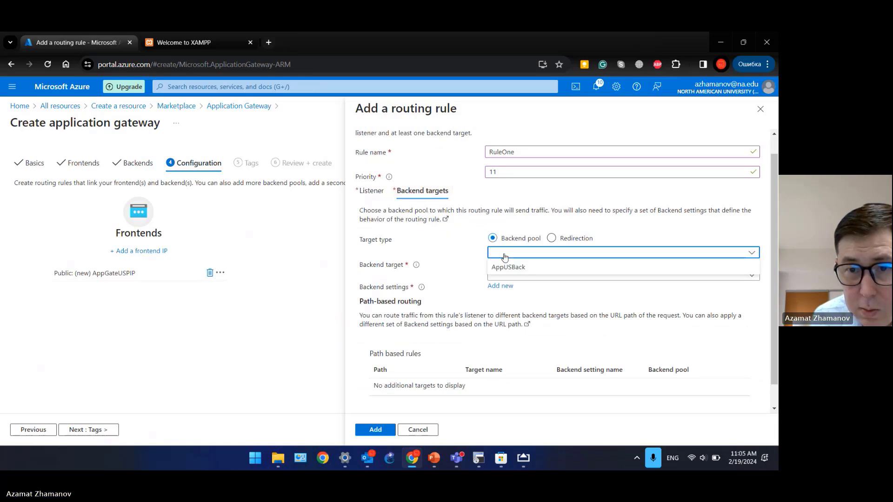
left_click(512, 268)
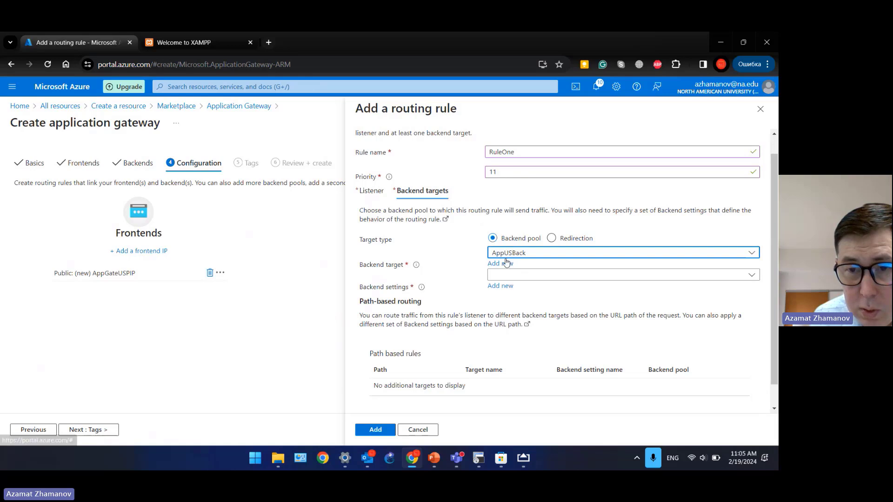
Step: Create a backend setting named BackTwo for the rule and add the finished routing rule to the gateway
left_click(504, 273)
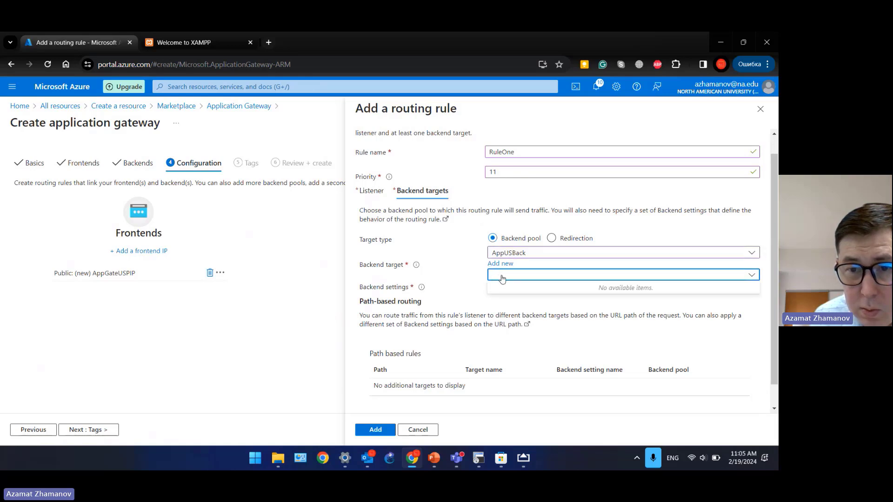
left_click(502, 287)
left_click(503, 287)
left_click(512, 166)
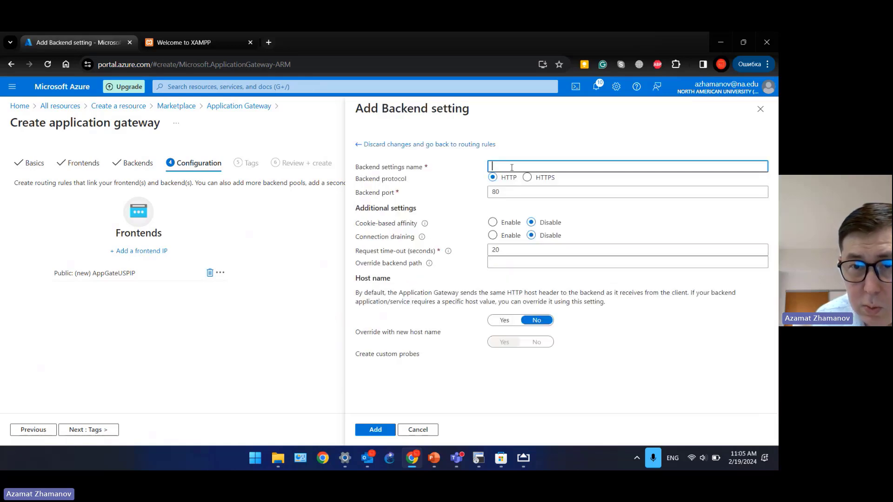
type("BackTwo")
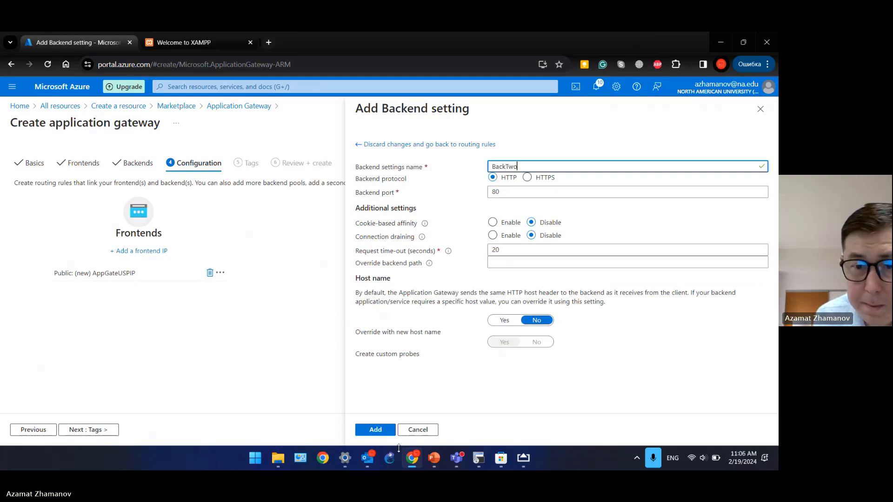
left_click(375, 430)
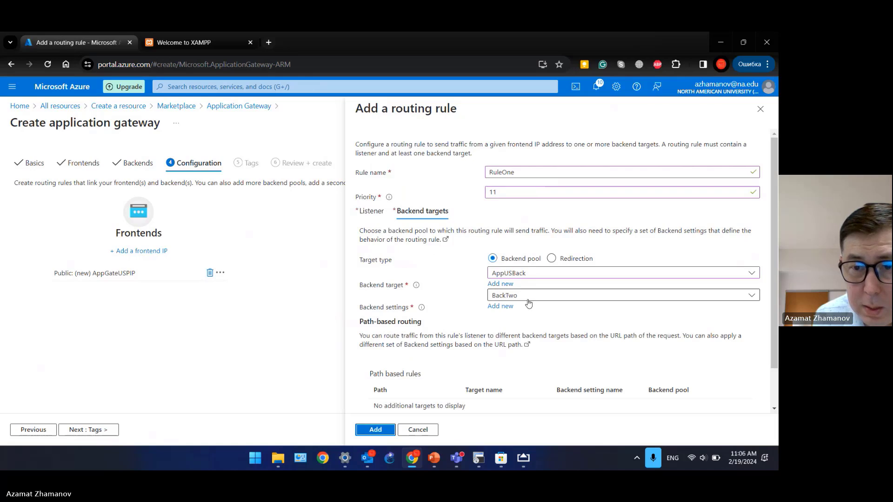
scroll(465, 325, "down", 1)
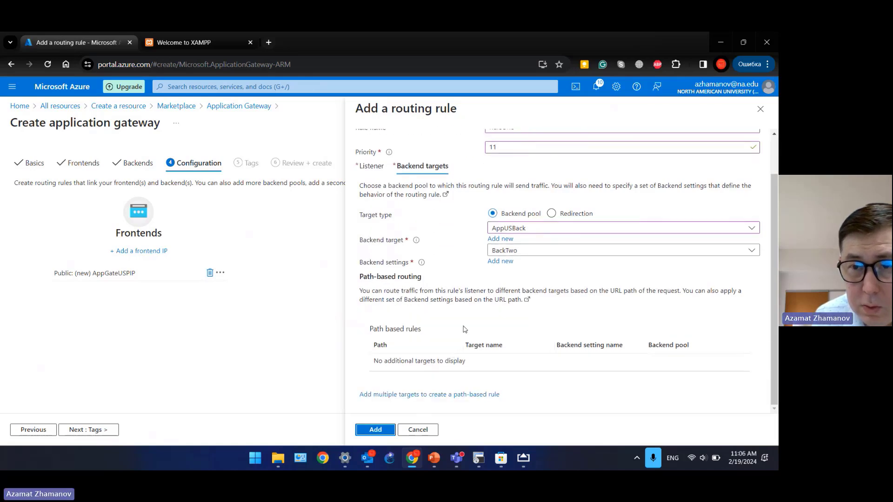
scroll(464, 330, "up", 1)
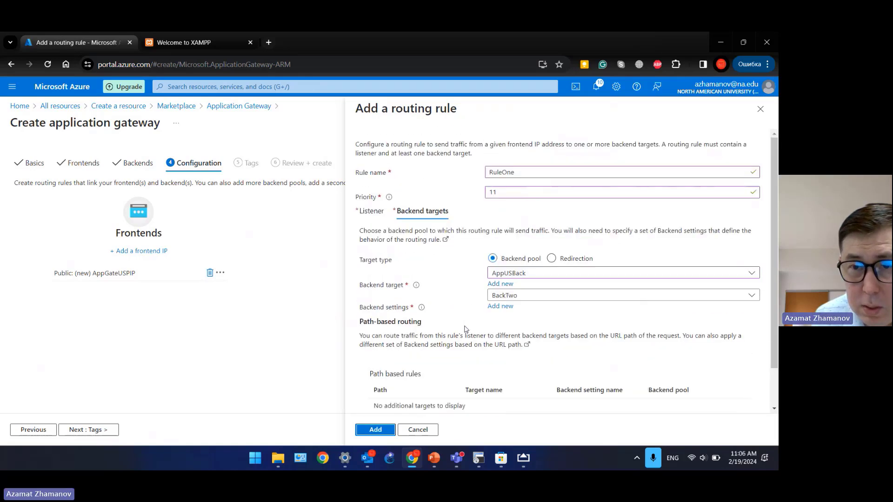
left_click(375, 430)
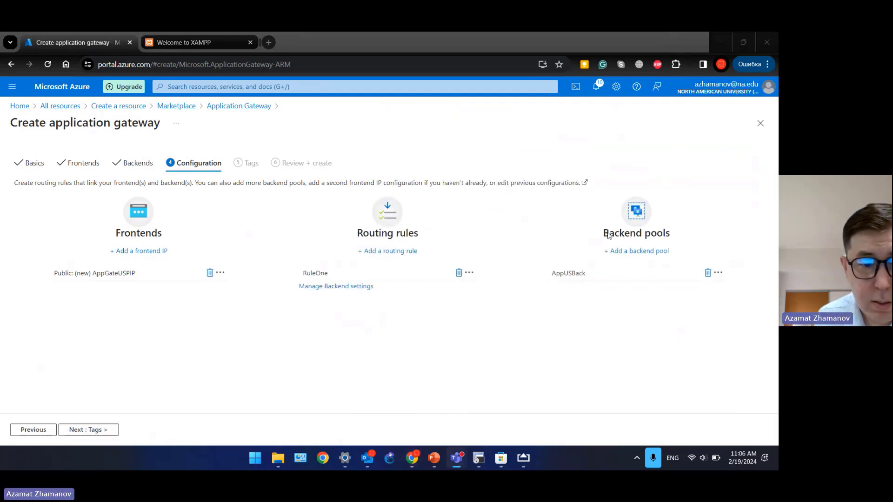
Step: Continue past the tags without adding any and create the application gateway
left_click(92, 431)
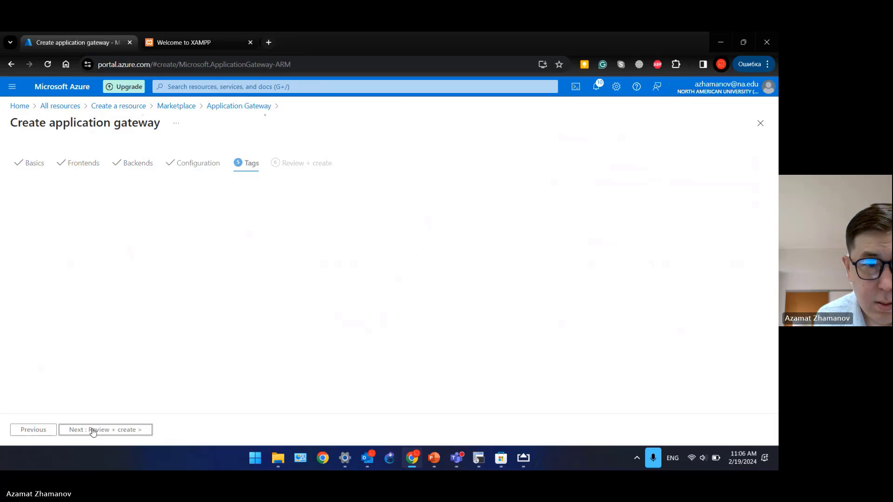
left_click(93, 431)
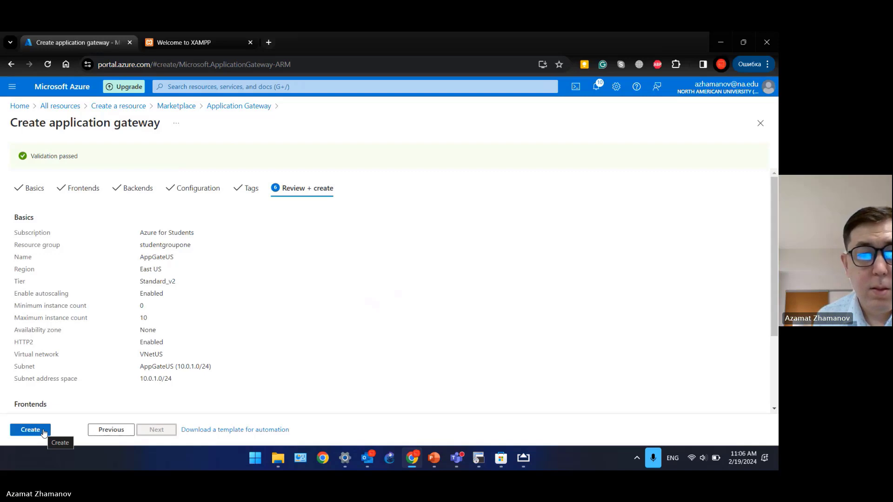
left_click(44, 432)
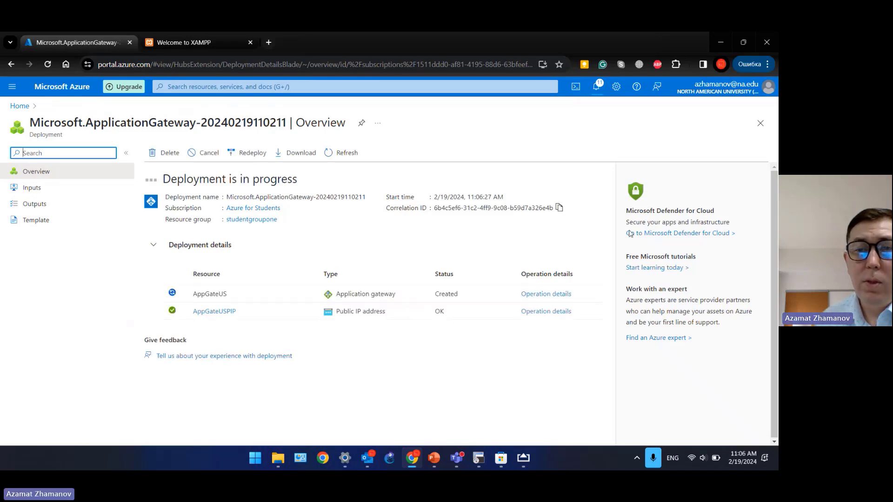
left_click(610, 235)
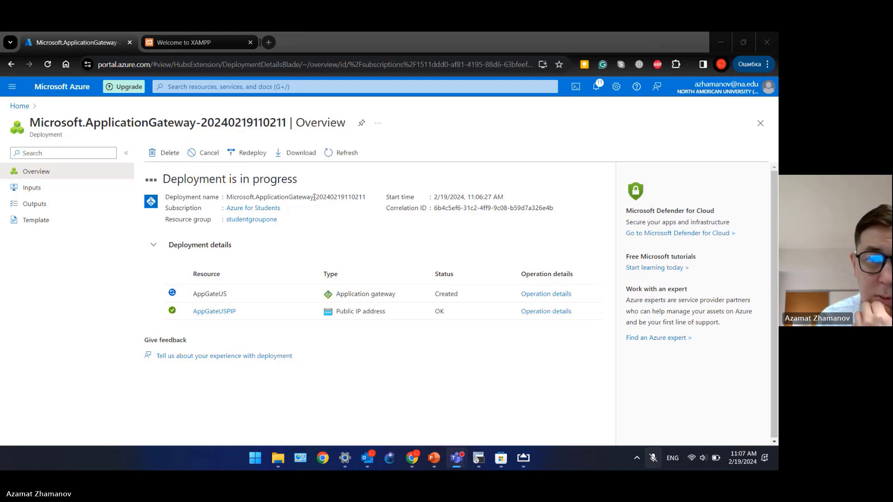
left_click_drag(314, 197, 338, 198)
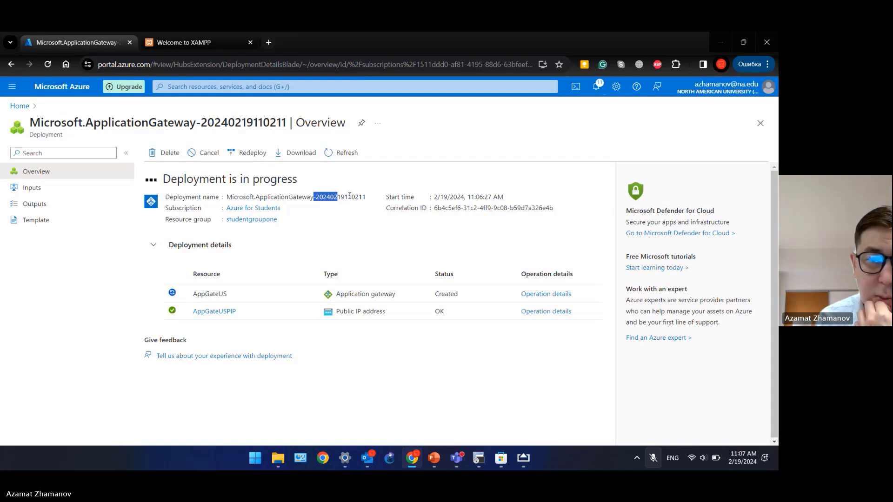
left_click_drag(348, 196, 319, 195)
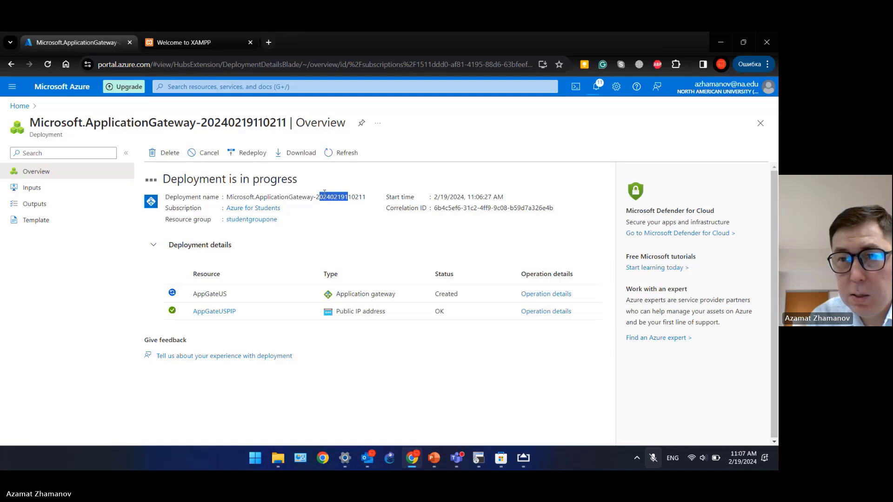
Step: Search the web in a new tab for "what is listener in deploying application gateway azure"
key("ctrl+t")
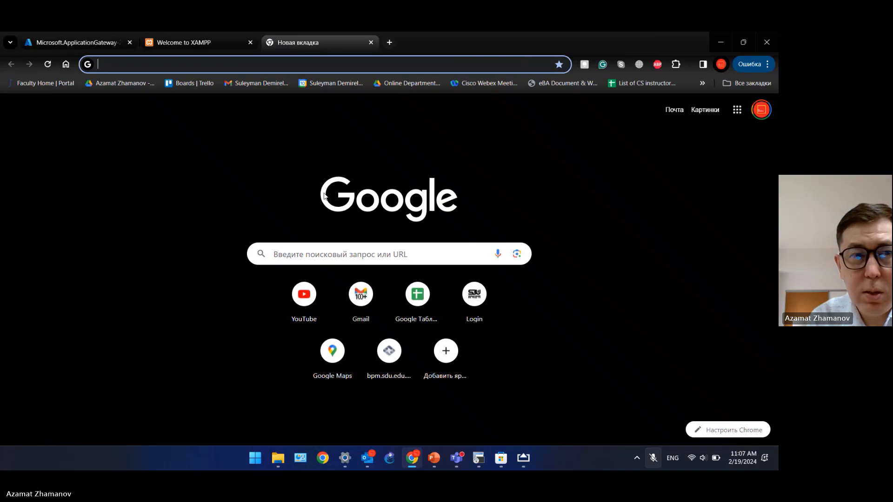
type("what is listen")
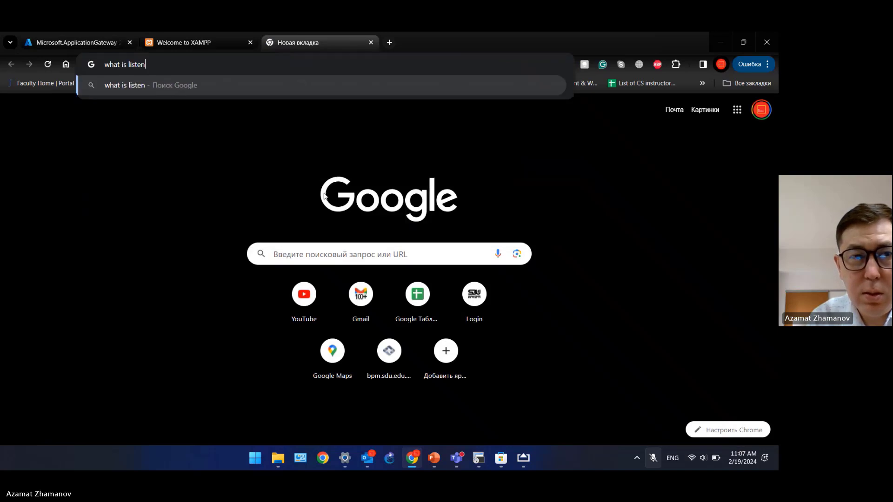
type("er in d")
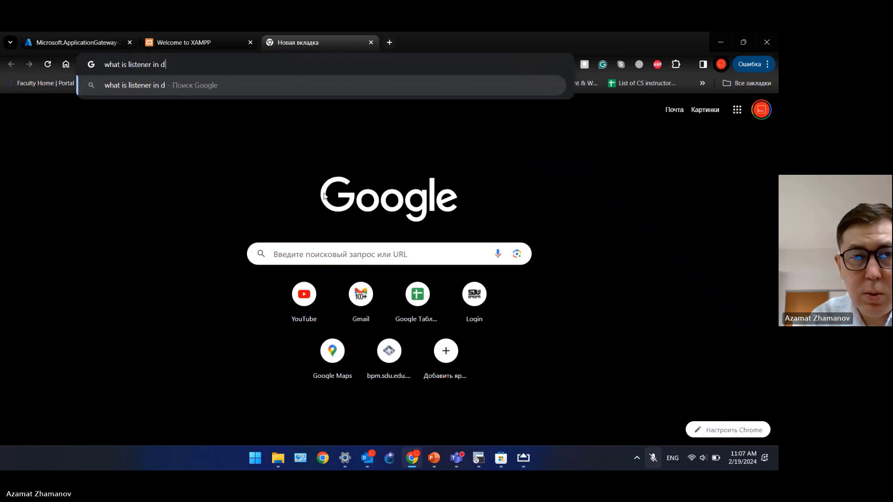
type("eploying")
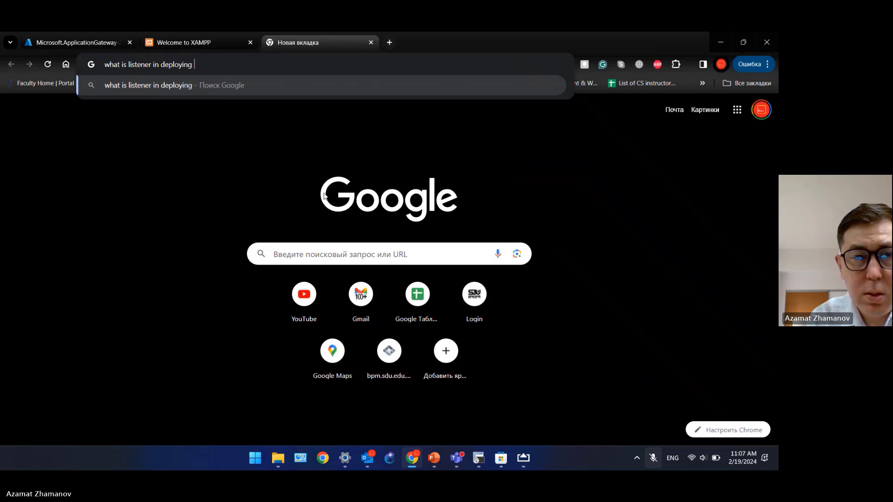
type(" applica")
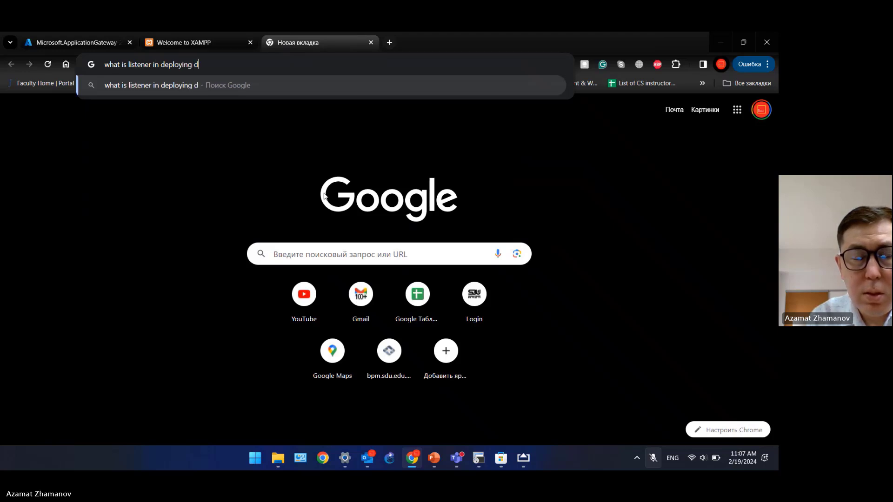
type("tion gateway")
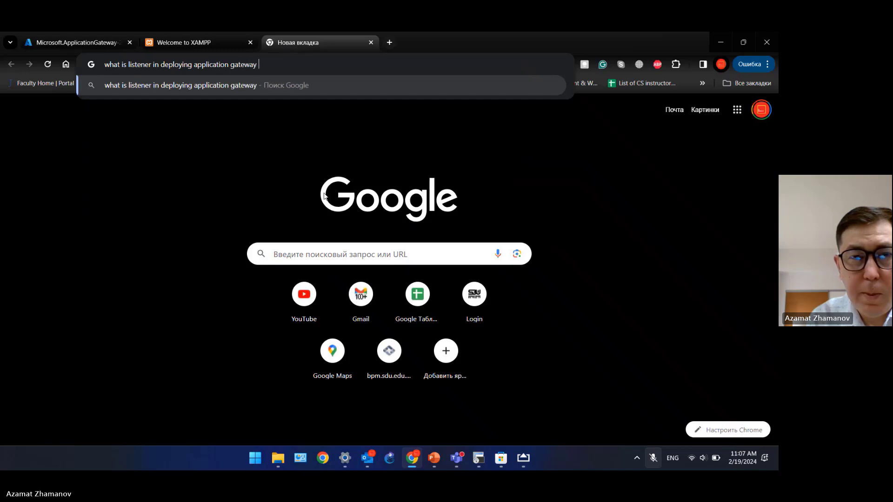
type(" azure")
key("Return")
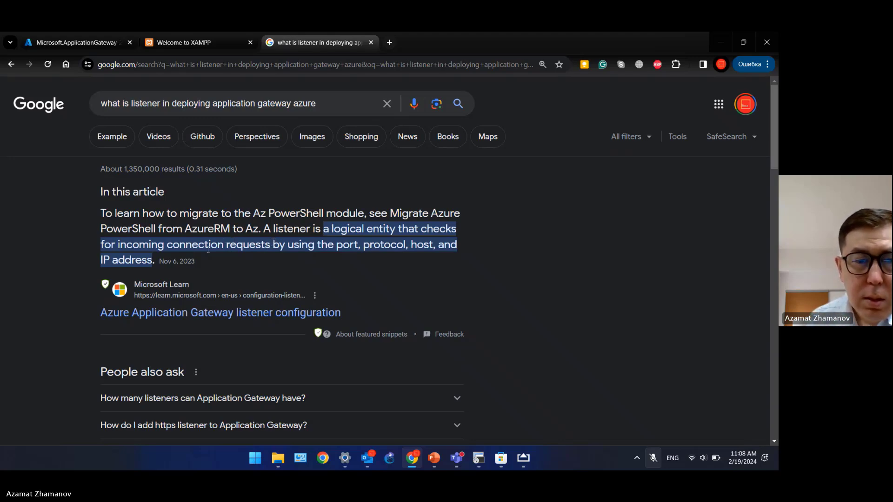
Step: Open the Microsoft Learn article on Application Gateway listener configuration and read the listener definition and the paragraph on the default listener
left_click(202, 313)
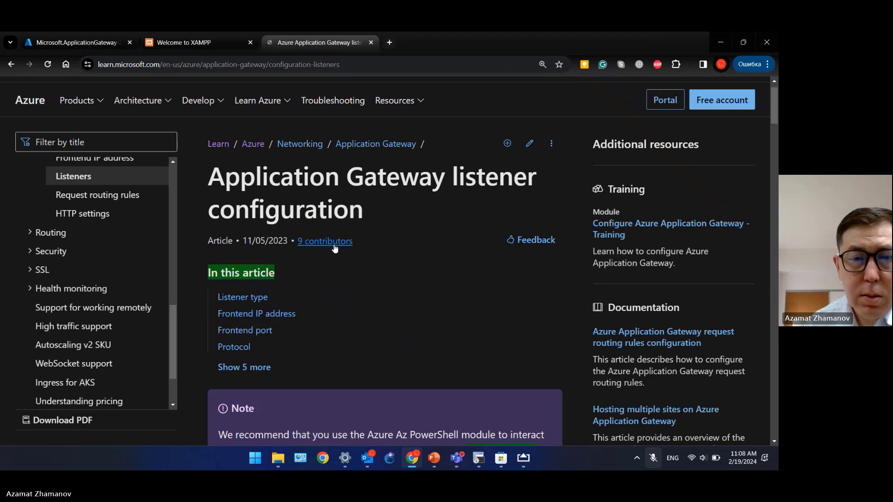
scroll(335, 248, "down", 5)
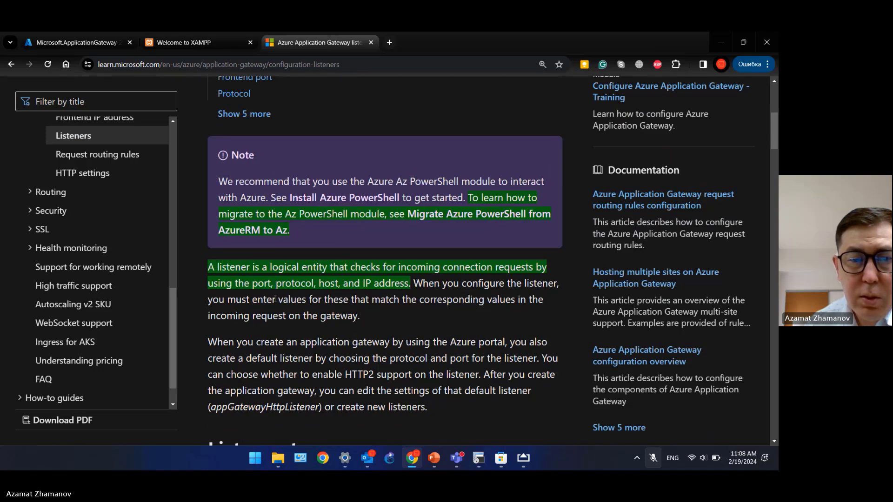
left_click_drag(318, 301, 363, 317)
scroll(359, 282, "down", 2)
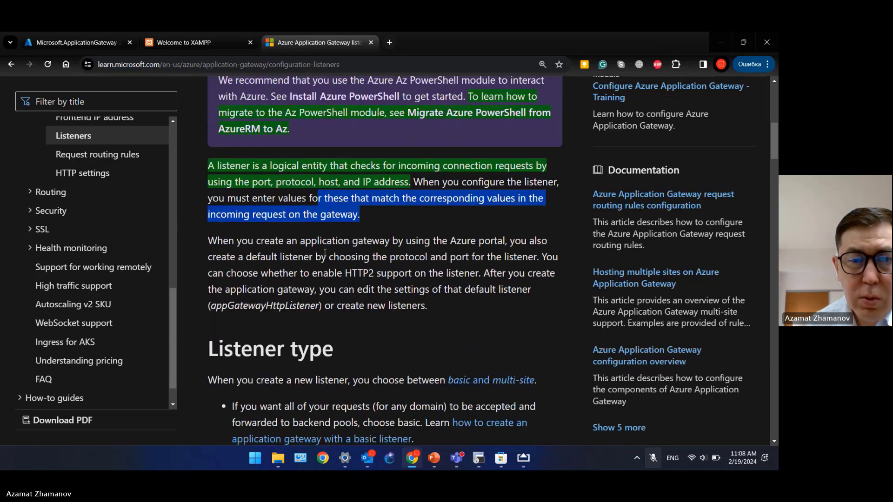
left_click_drag(292, 240, 508, 241)
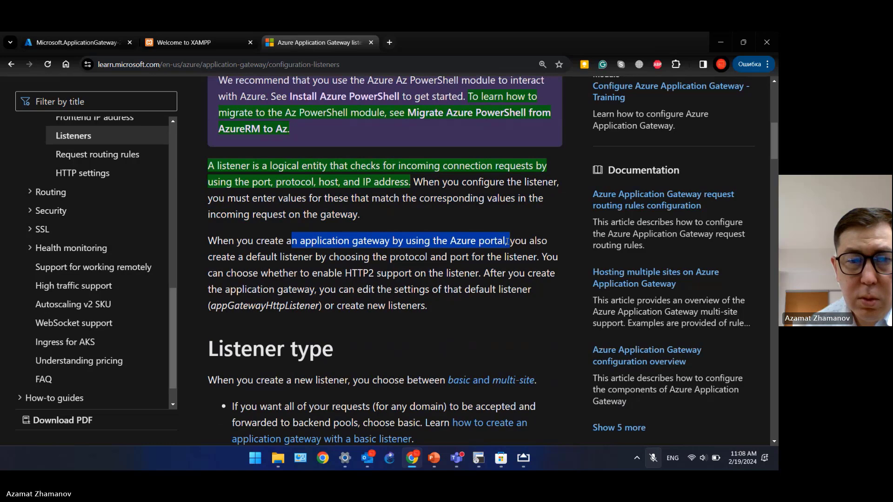
left_click_drag(215, 257, 431, 261)
left_click(401, 259)
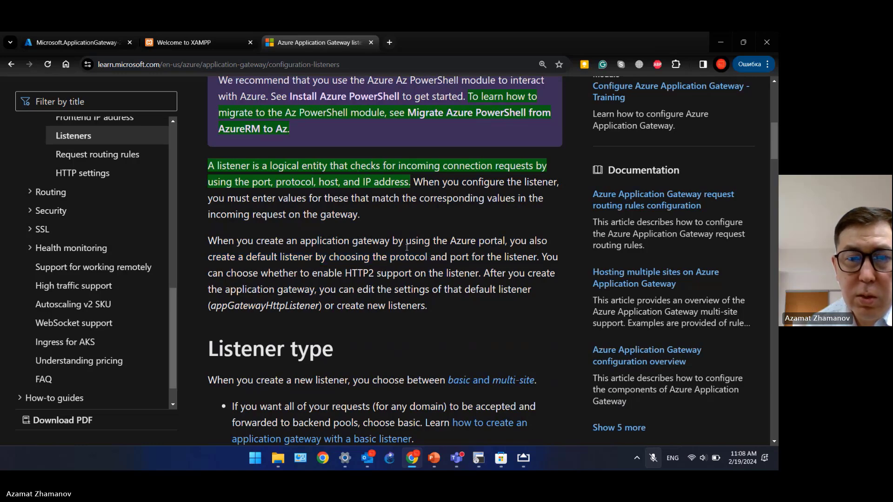
left_click_drag(389, 260, 528, 261)
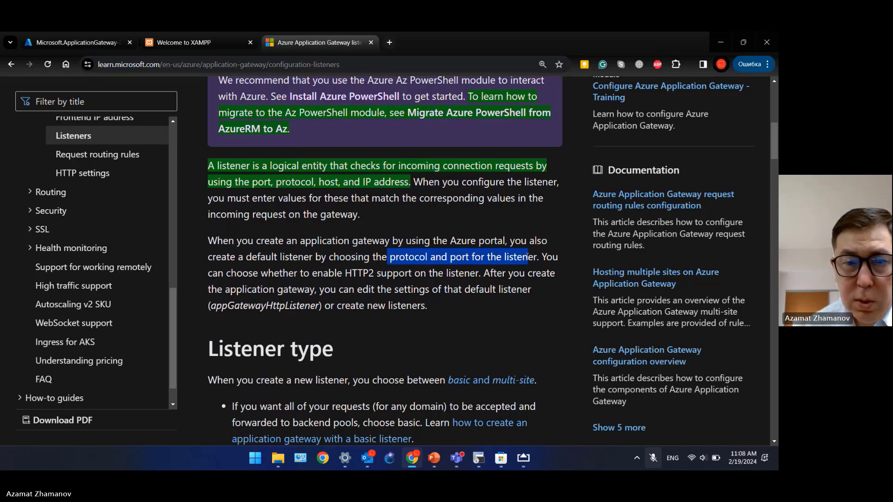
left_click(345, 274)
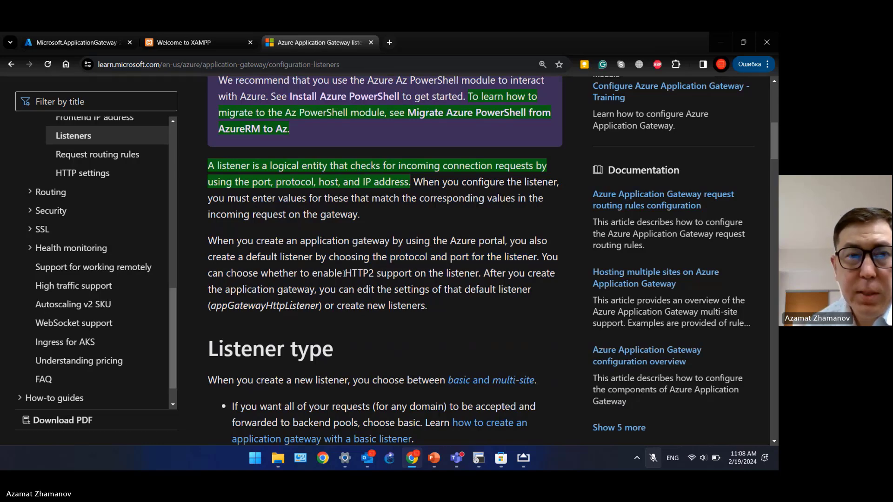
Step: Return to the Azure portal, refresh the list of all resources, and open the AppGateUS application gateway
left_click(88, 41)
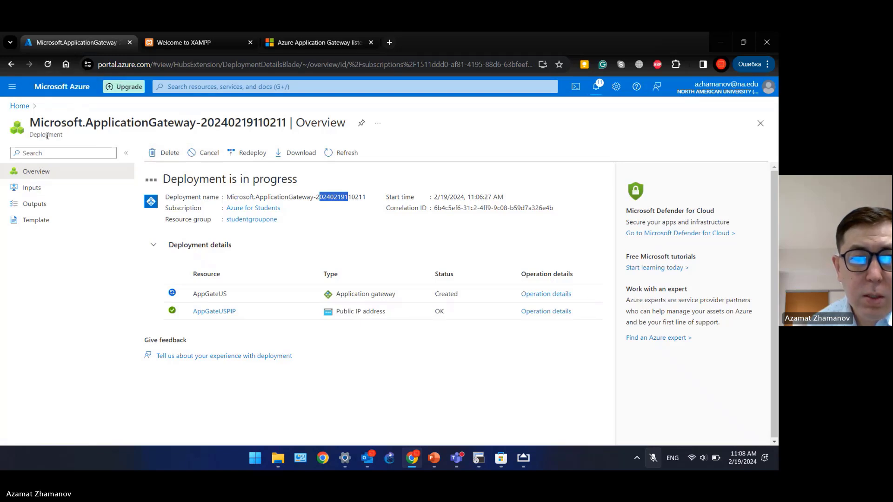
left_click(20, 106)
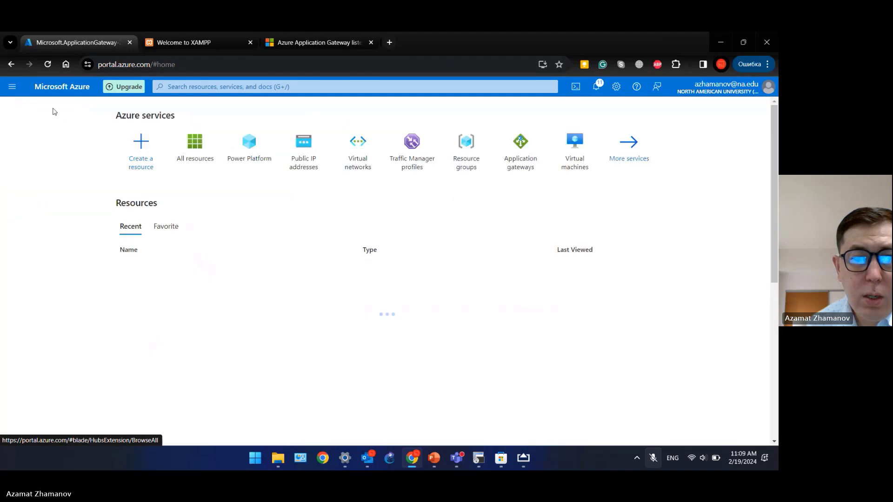
left_click(212, 157)
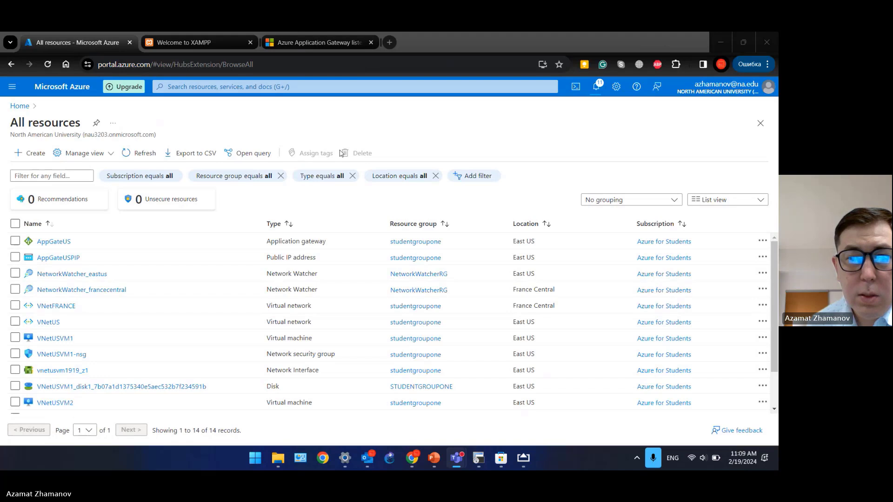
left_click(131, 156)
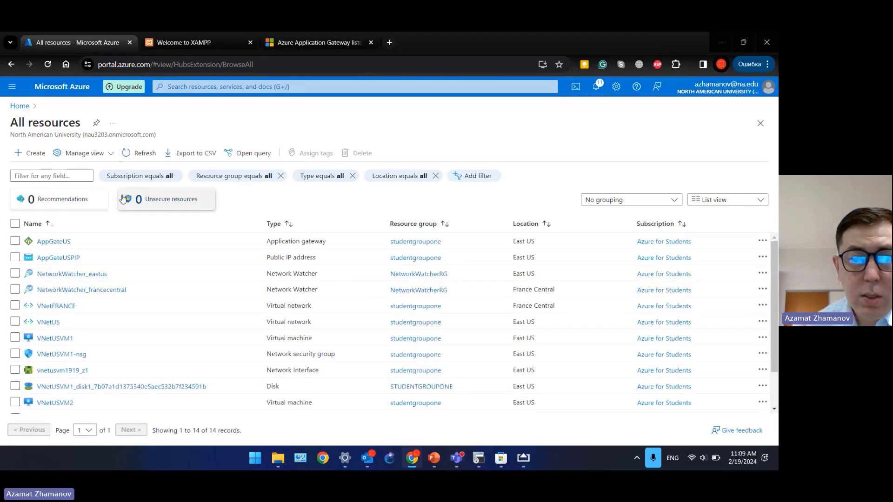
left_click(60, 242)
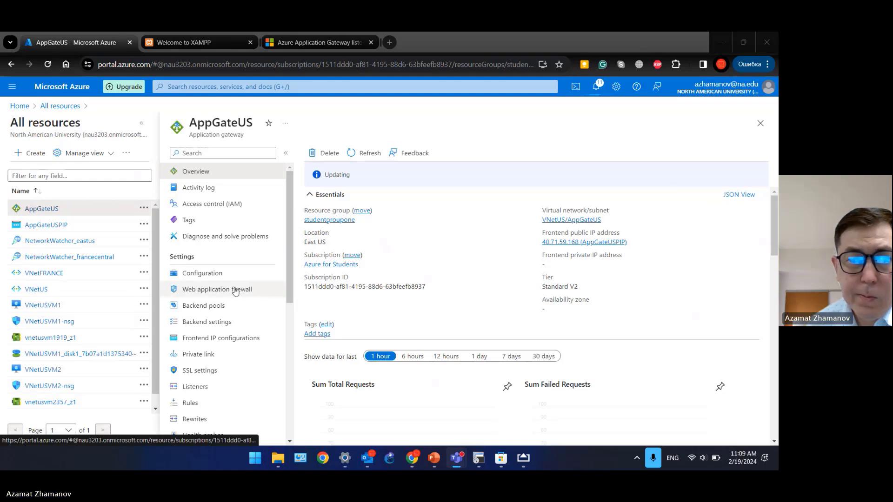
Step: Look through the AppGateUS settings and examine its tier, capacity and HTTP2 configuration
scroll(235, 301, "down", 4)
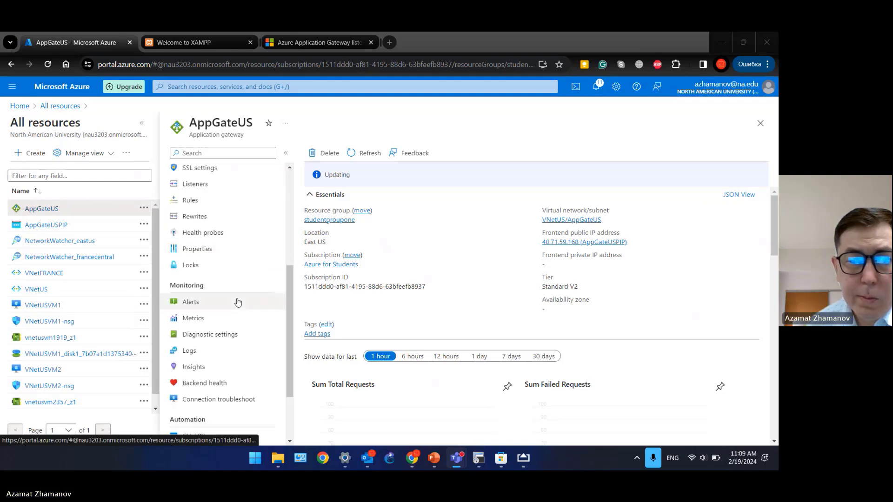
scroll(237, 298, "up", 4)
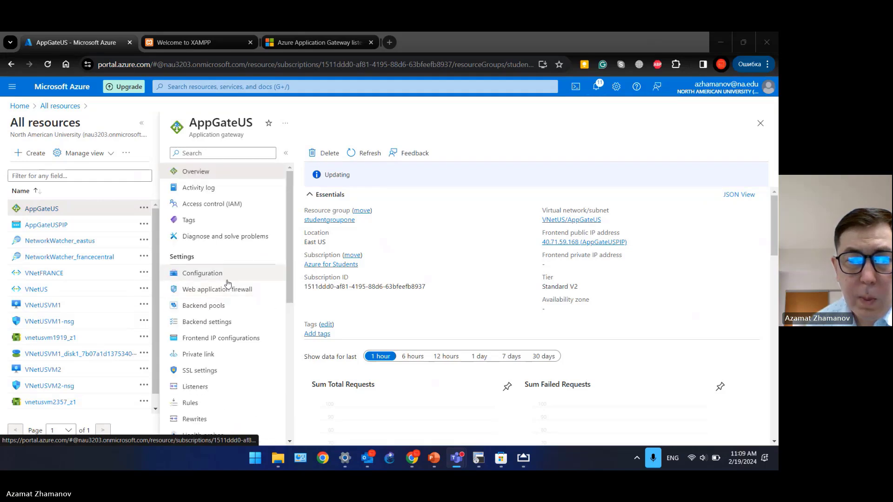
left_click(227, 278)
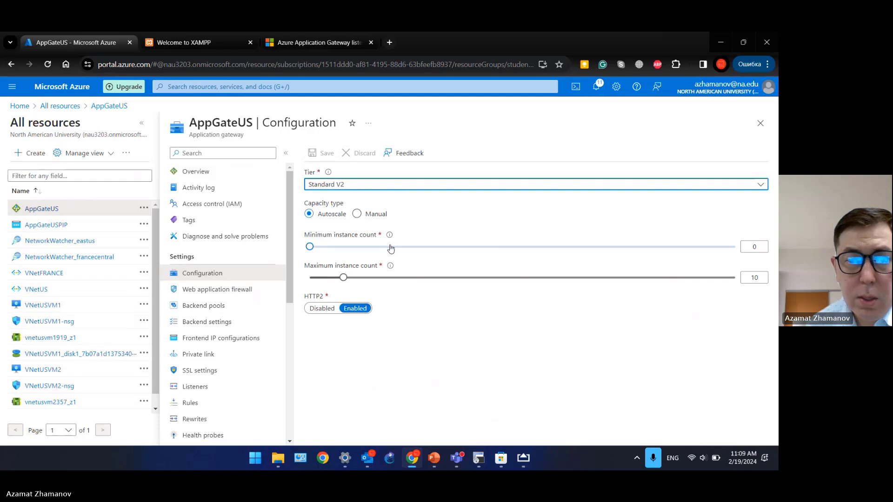
Step: Copy the frontend public IP address from the AppGateUS overview and load 40.71.59.168 in a new browser tab
left_click(230, 173)
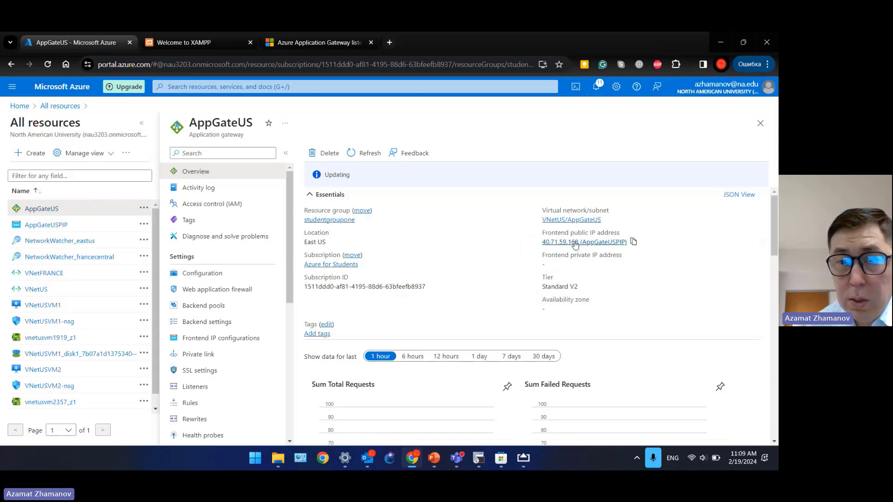
left_click(634, 242)
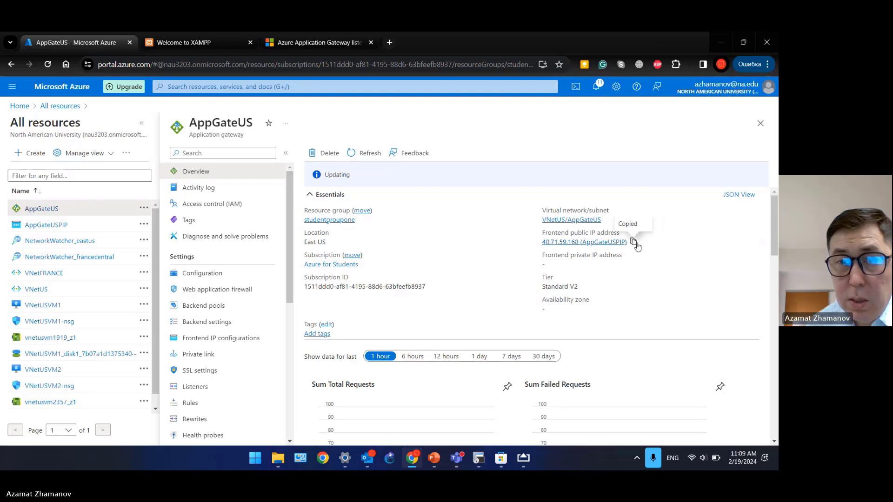
left_click(390, 43)
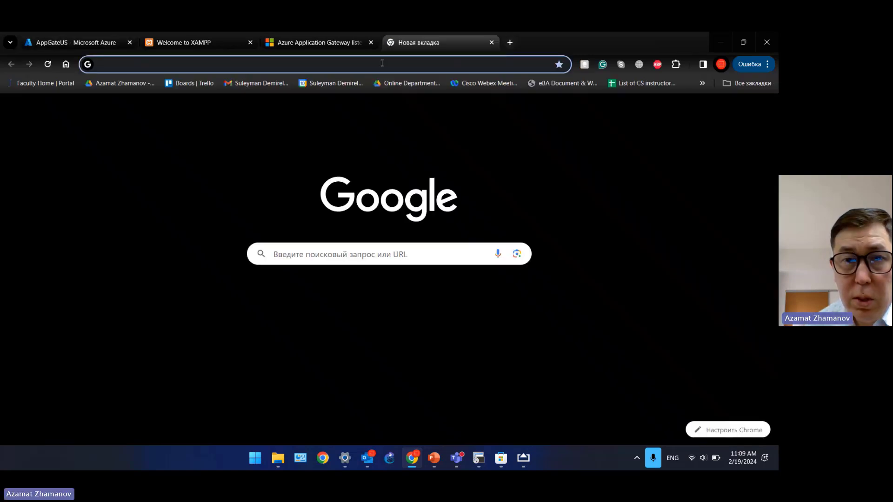
right_click(383, 65)
left_click(428, 148)
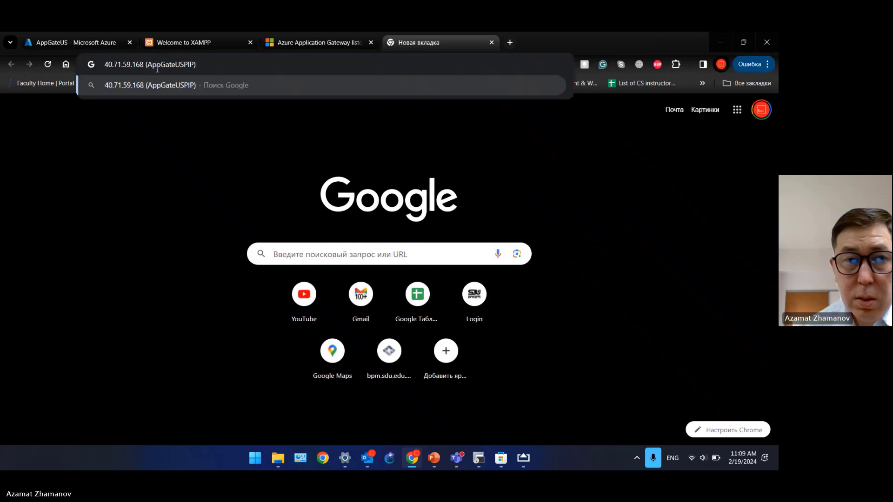
left_click_drag(146, 64, 301, 65)
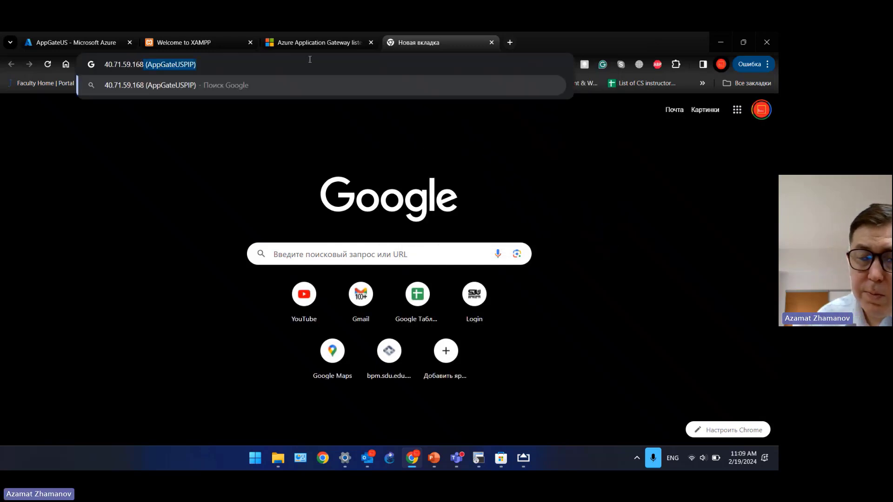
key("BackSpace")
key("Return")
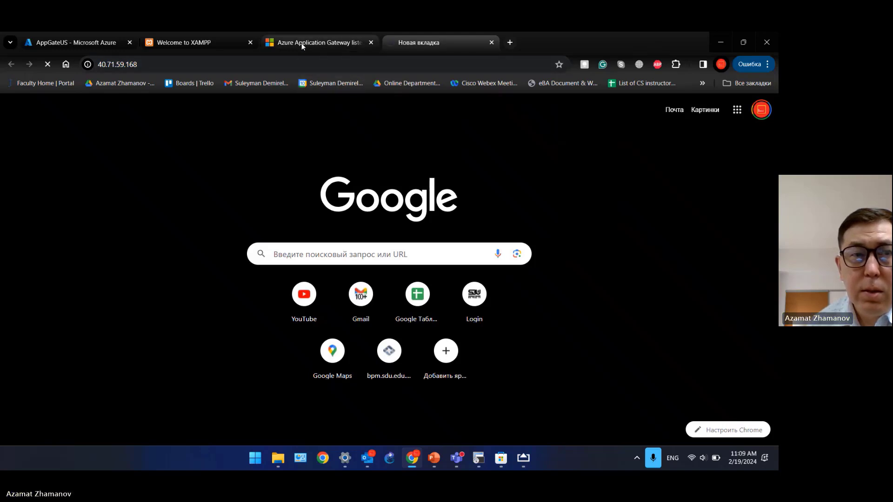
Step: Check the AppGateUS overview for its deployment status and reload the page at the gateway's public IP
left_click(99, 45)
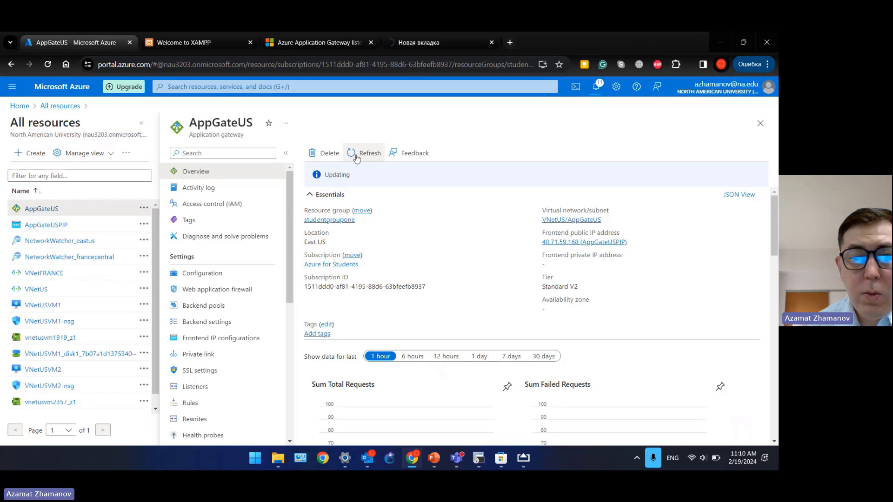
left_click(425, 43)
left_click(47, 65)
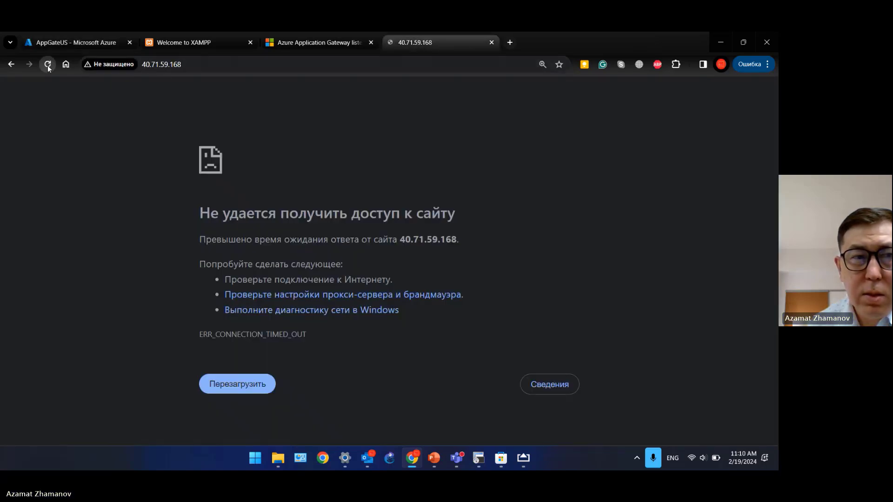
Step: Copy the bare address 40.71.59.168 from the gateway page's URL
left_click(110, 64)
key("ctrl+c")
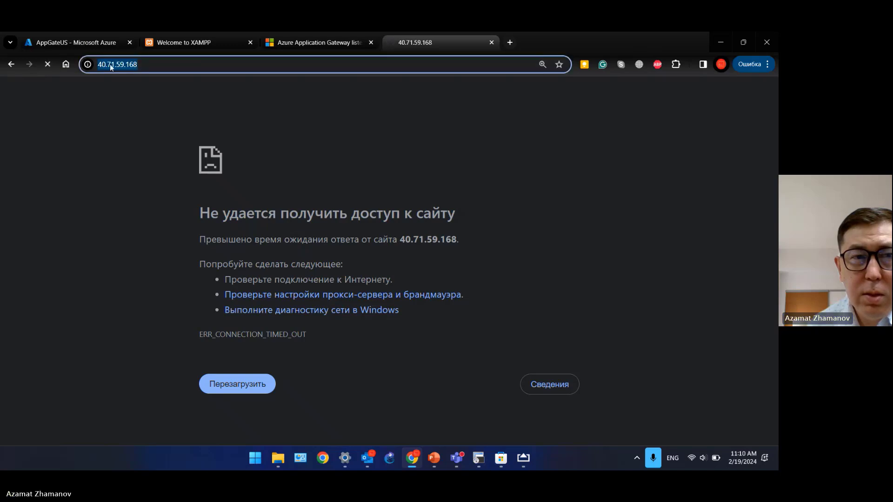
right_click(135, 68)
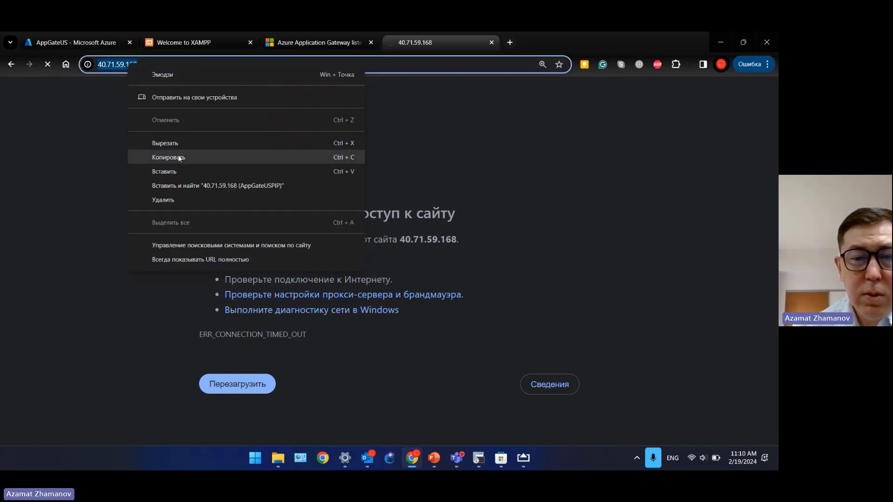
left_click(182, 158)
Step: Search Windows for cmd and open Command Prompt
left_click(570, 460)
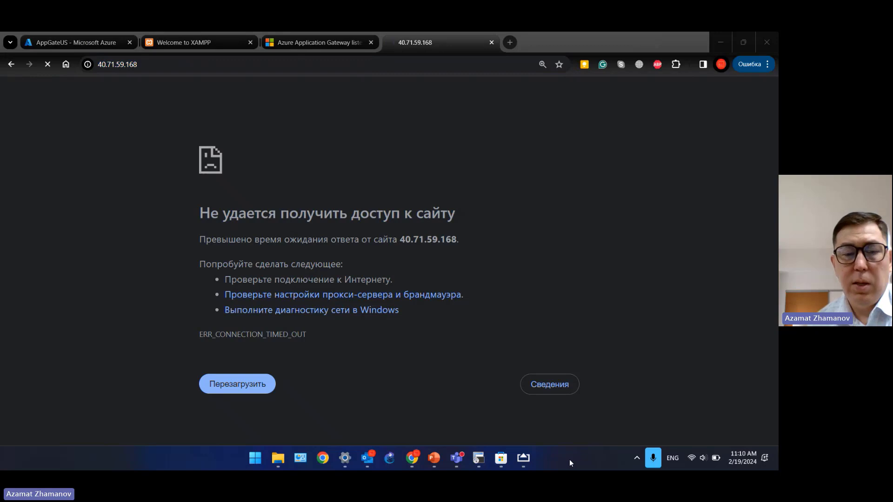
key("super")
type("pin")
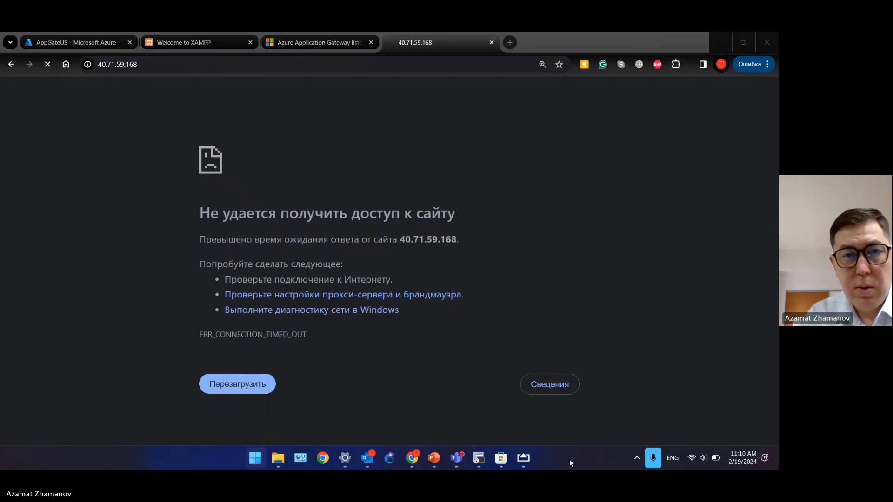
type("g")
key("BackSpace")
key("BackSpace")
key("BackSpace")
key("BackSpace")
type("cmd")
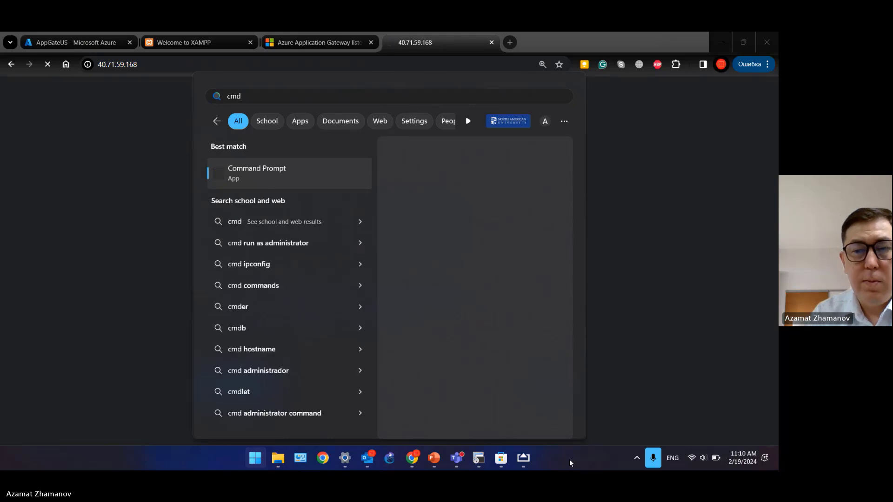
key("Escape")
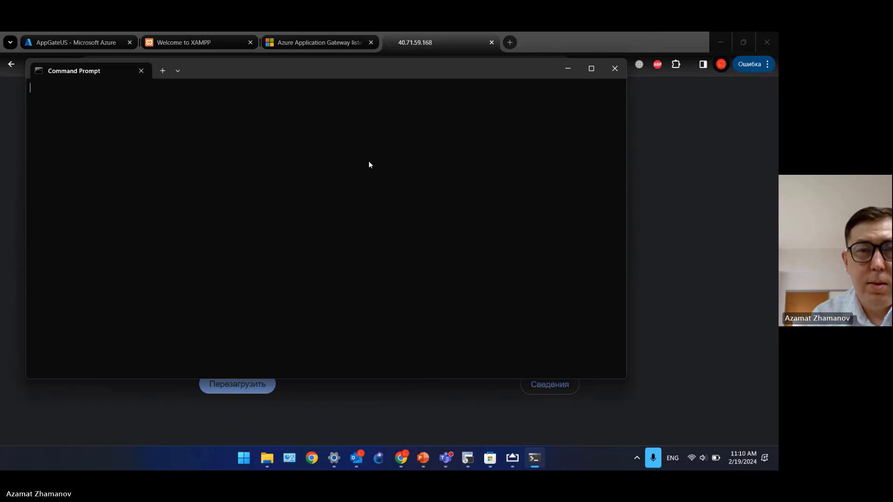
type("ping")
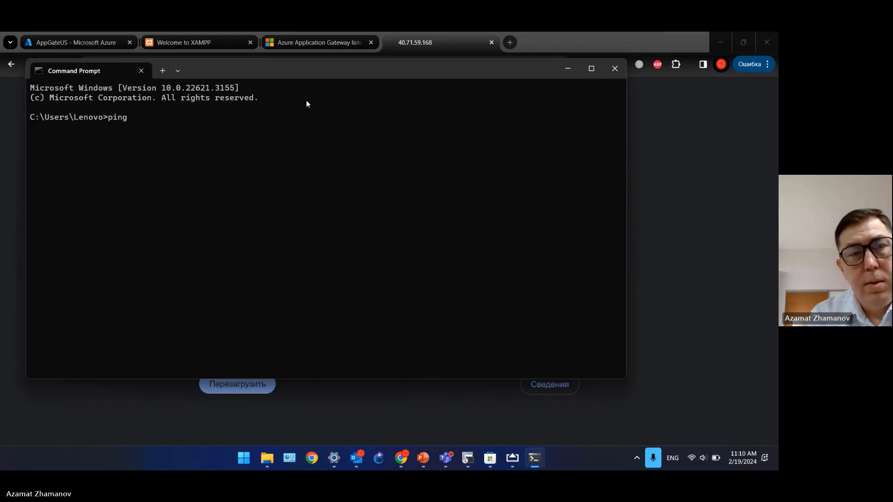
key("ctrl+v")
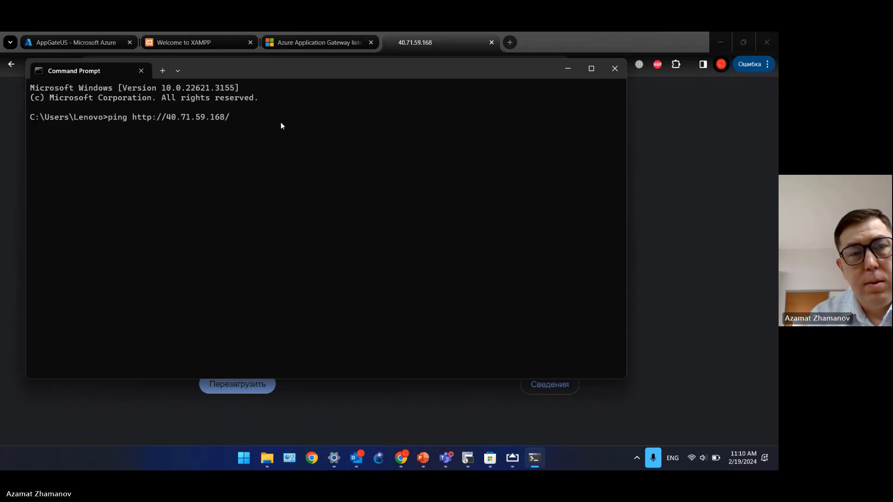
key("BackSpace")
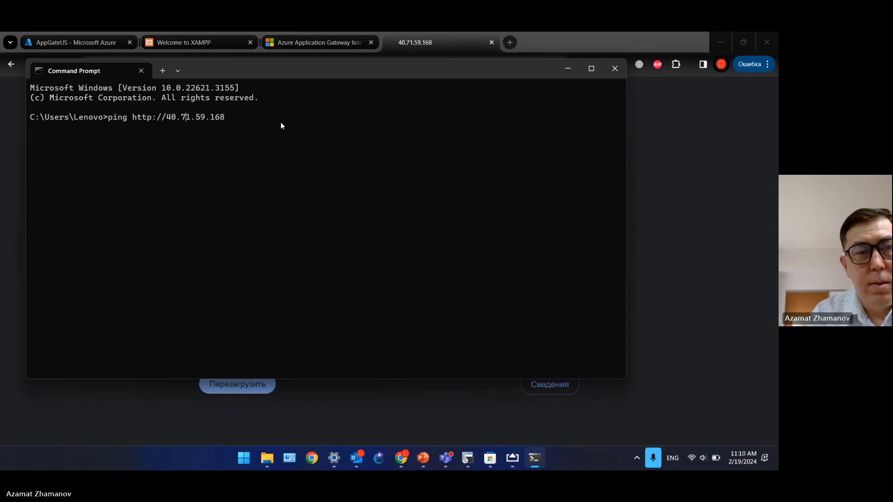
key("Delete")
key("BackSpace")
key("BackSpace")
key("BackSpace")
key("BackSpace")
key("BackSpace")
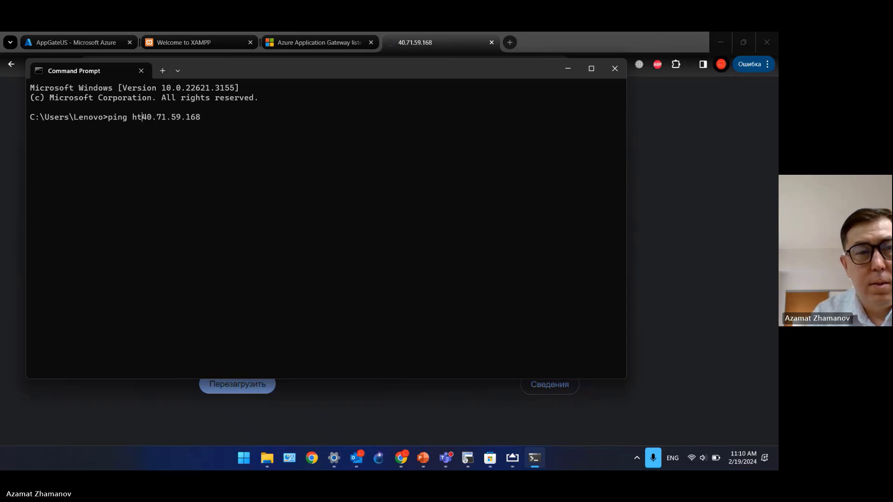
key("BackSpace")
key("Return")
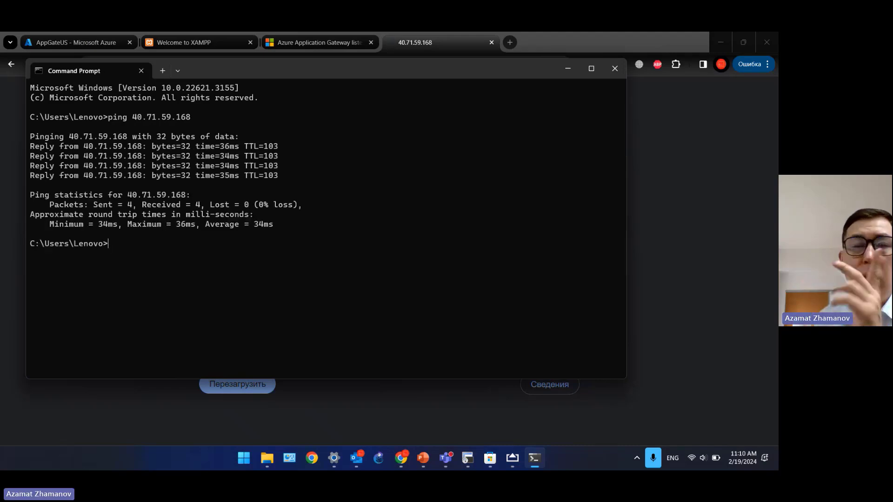
Step: Switch back to Chrome and load the gateway page at 40.71.59.168 again
left_click(431, 44)
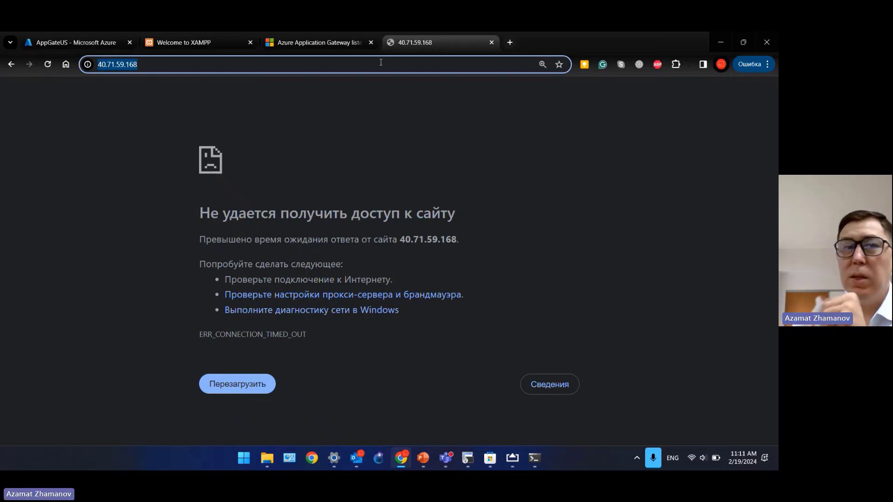
left_click(47, 64)
left_click(47, 64)
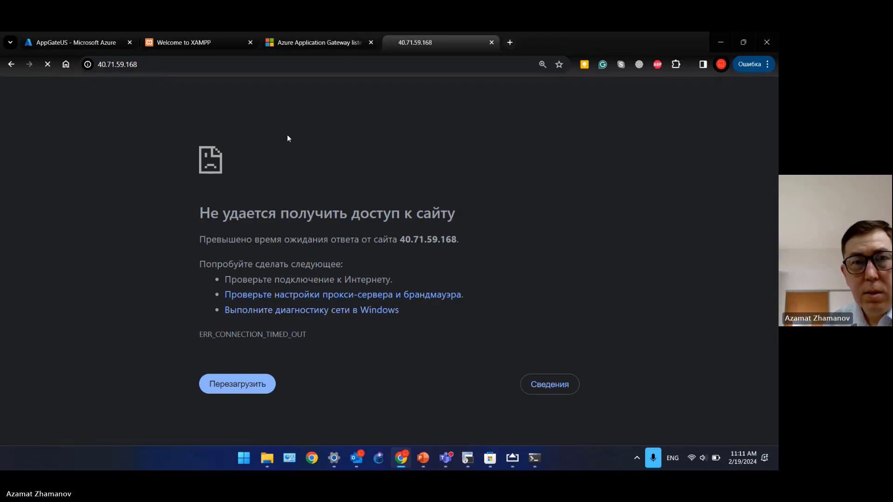
left_click(150, 66)
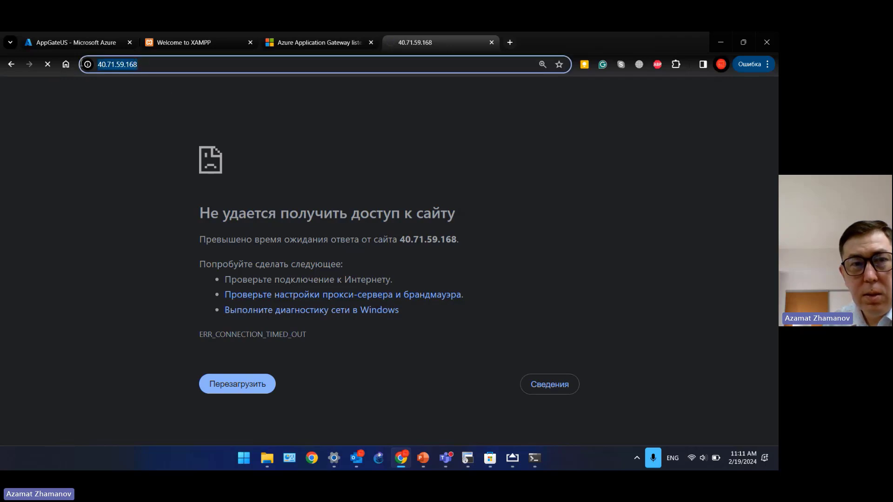
key("Return")
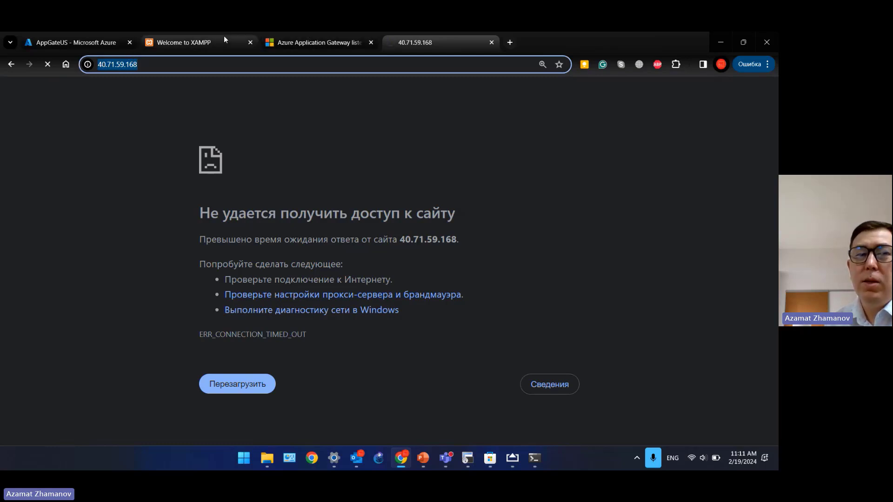
Step: Repeat the ping to 40.71.59.168 in Command Prompt and return to the gateway page in Chrome
mouse_move(221, 40)
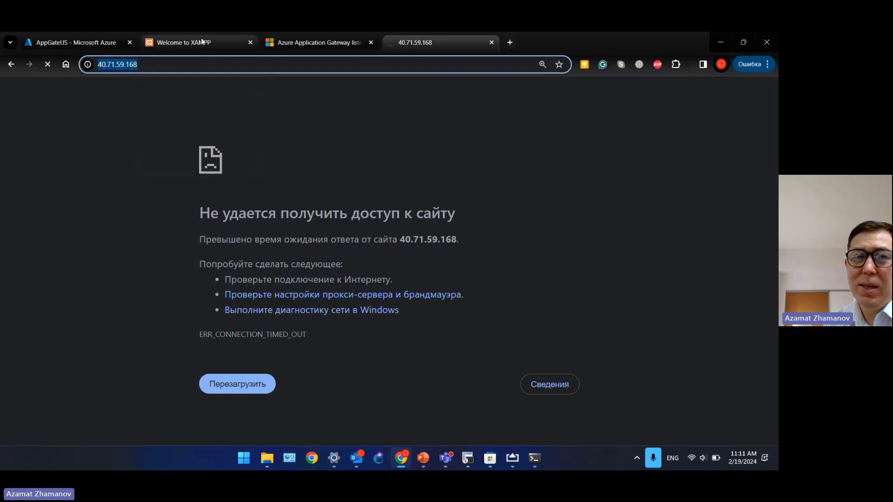
key("alt+Tab")
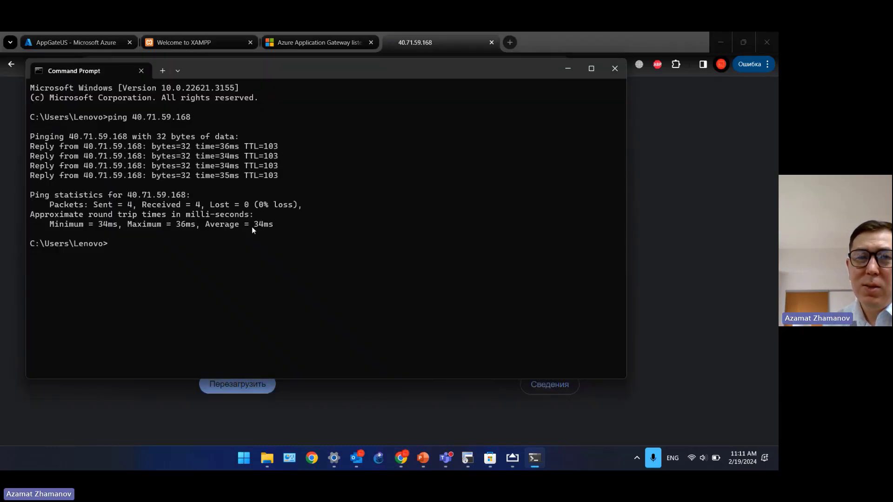
key("Up")
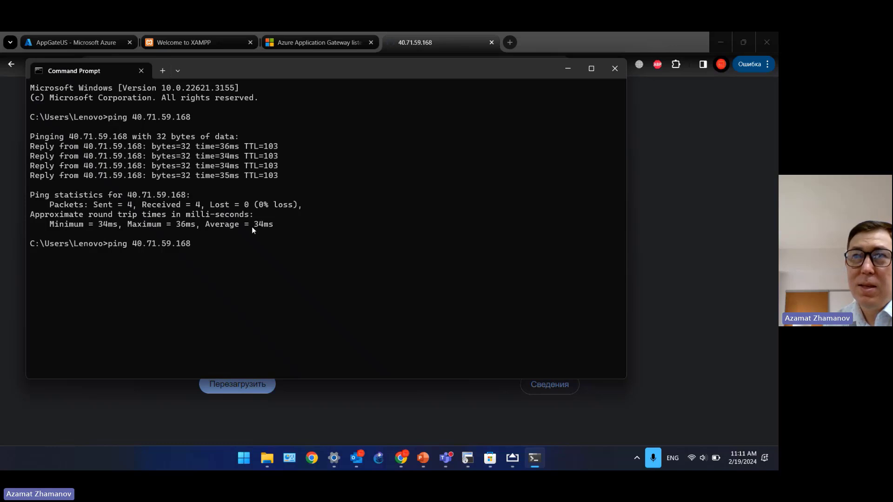
key("Return")
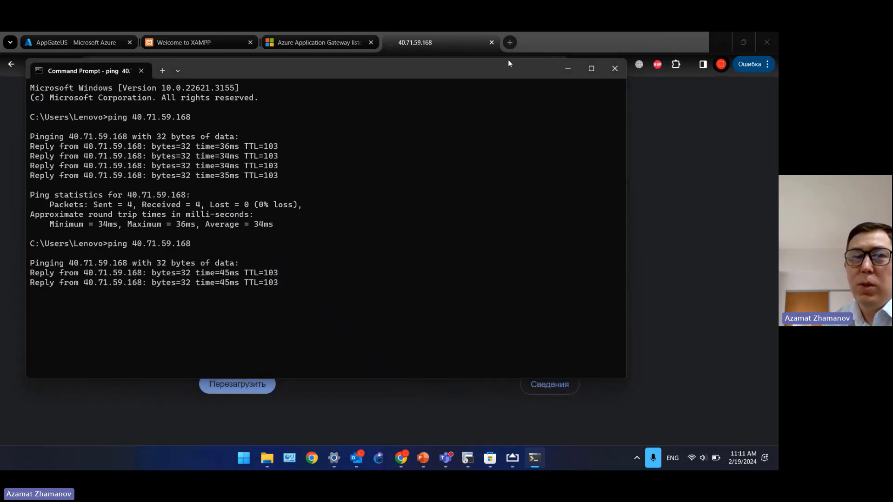
left_click(508, 60)
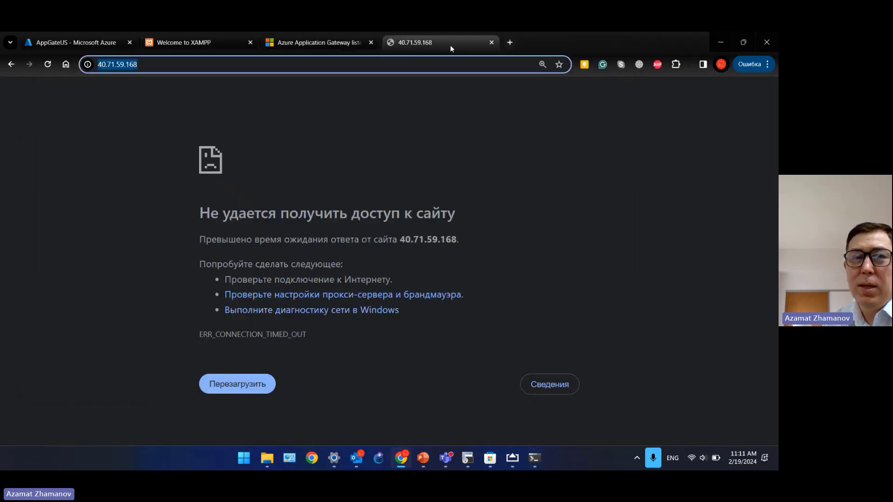
Step: Check the application gateway's deployment status in the Azure portal notifications
left_click(68, 35)
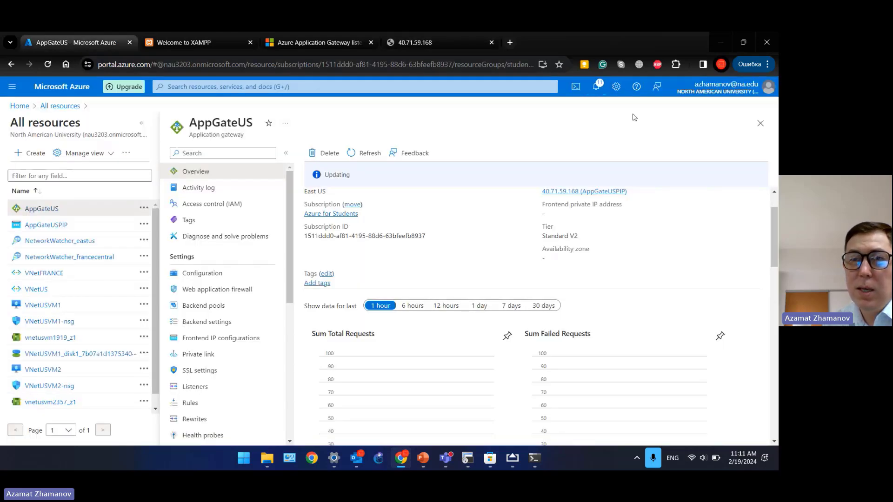
left_click(597, 88)
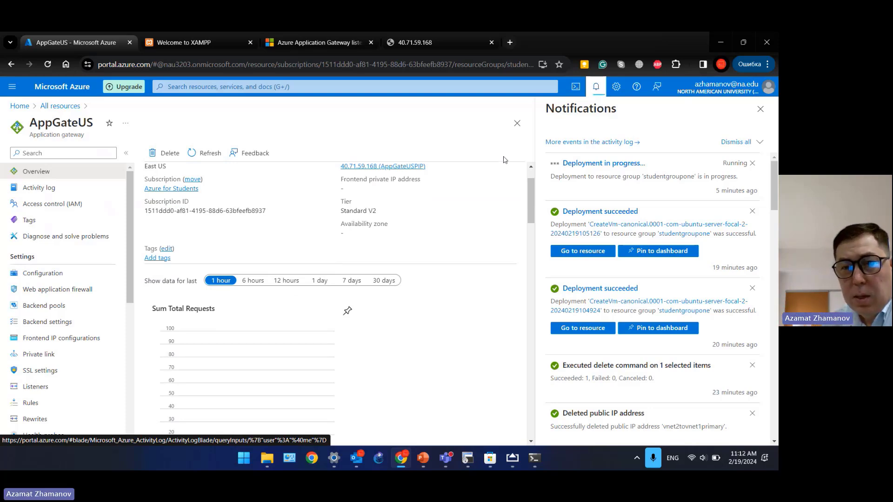
left_click_drag(567, 175, 609, 176)
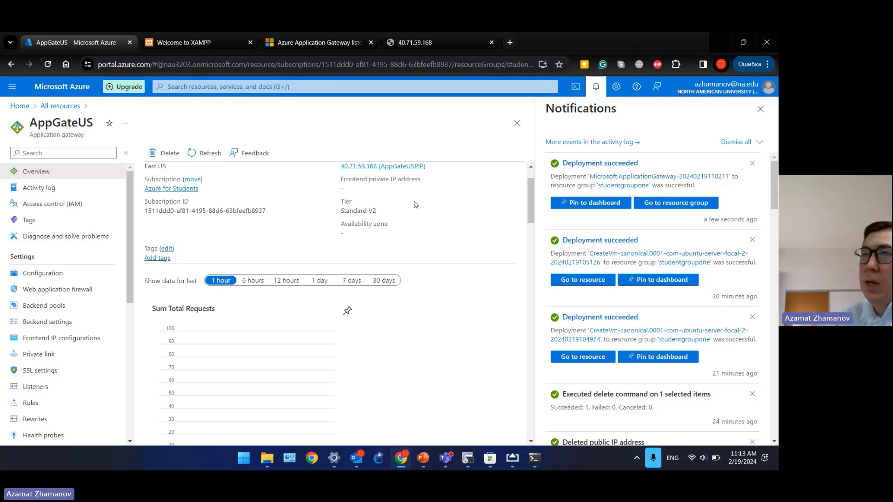
Step: Reload the gateway page at 40.71.59.168 several times to check which backend server answers
left_click(414, 42)
left_click(46, 66)
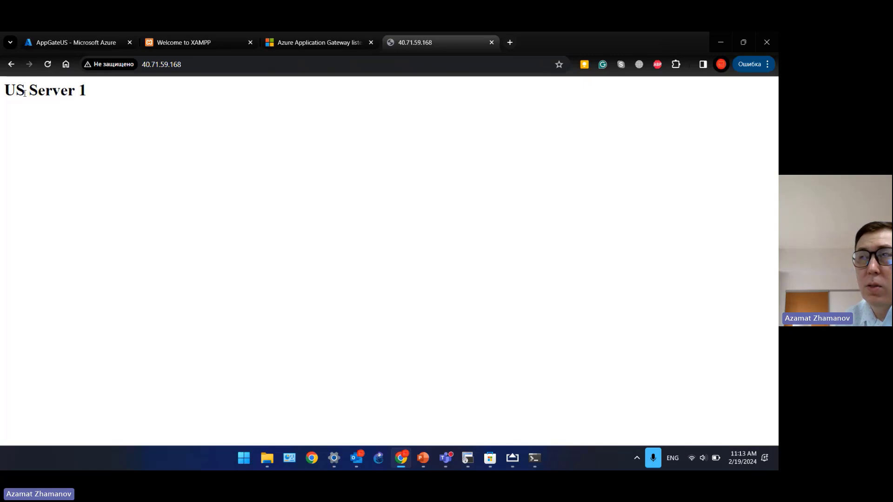
left_click_drag(25, 93, 100, 96)
left_click(114, 97)
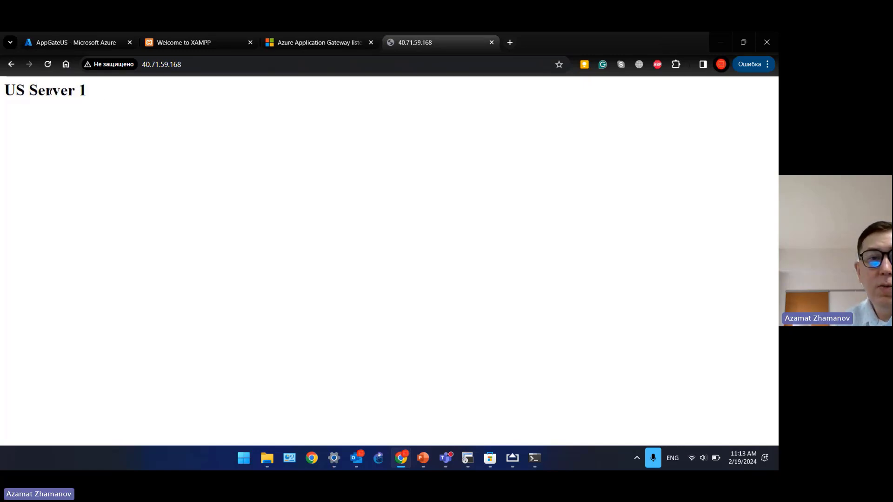
left_click_drag(48, 92, 108, 89)
left_click(108, 88)
left_click(49, 66)
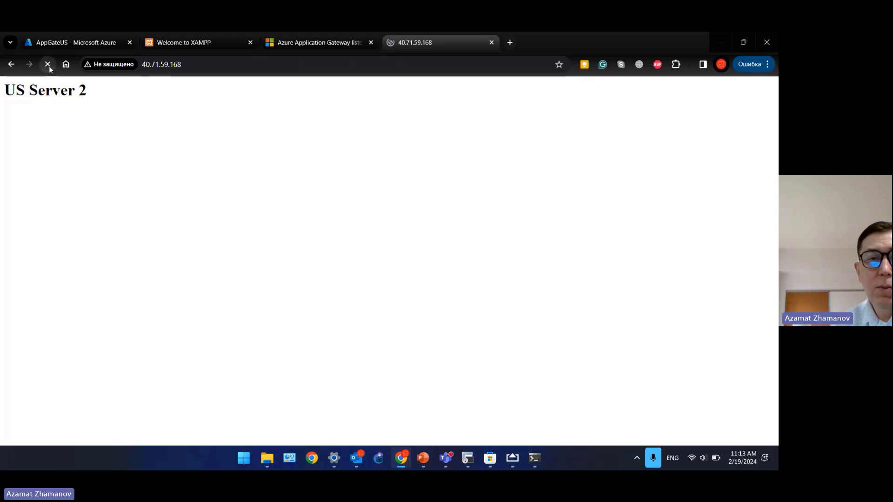
left_click(49, 66)
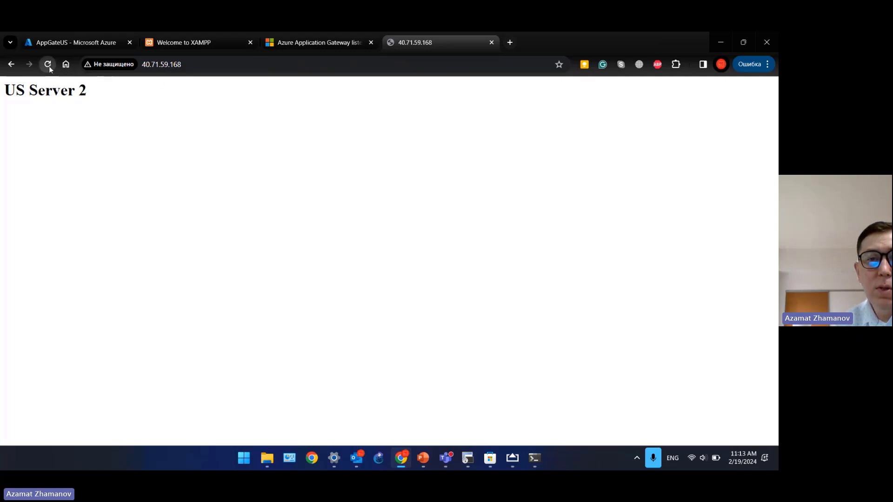
left_click(49, 66)
Step: Return to the Azure portal and start creating a new virtual machine resource
left_click(86, 41)
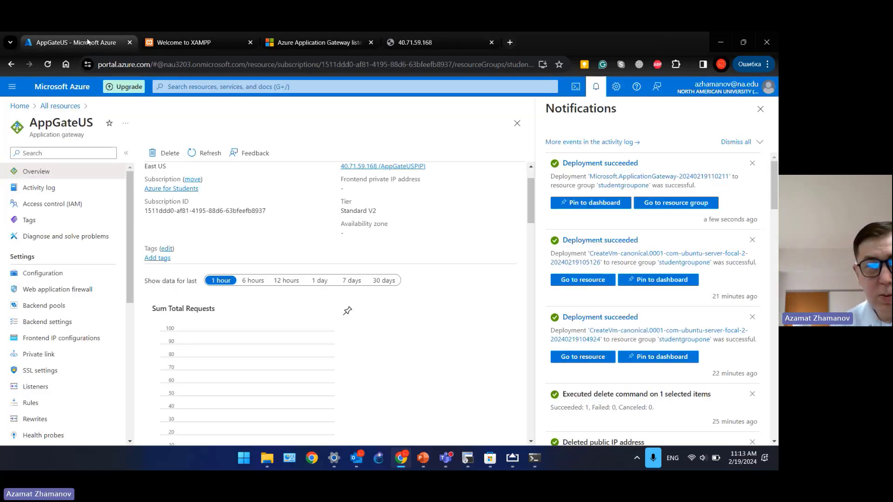
left_click(20, 106)
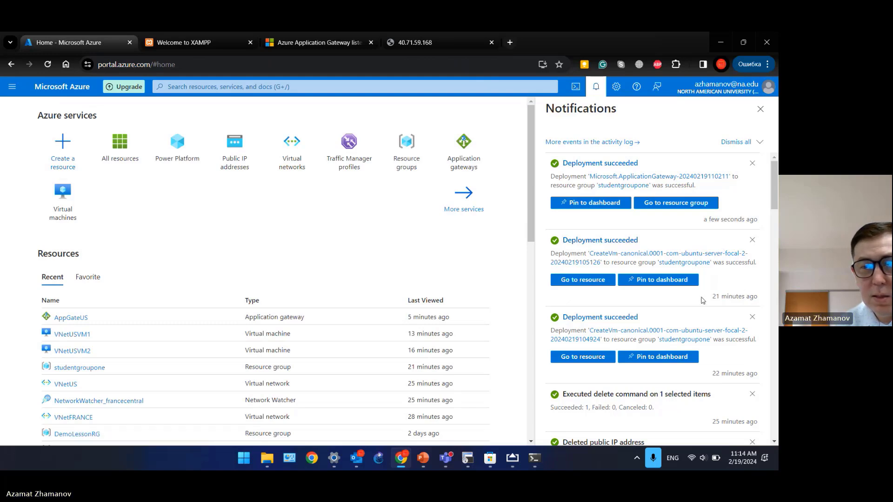
left_click(70, 156)
left_click(70, 155)
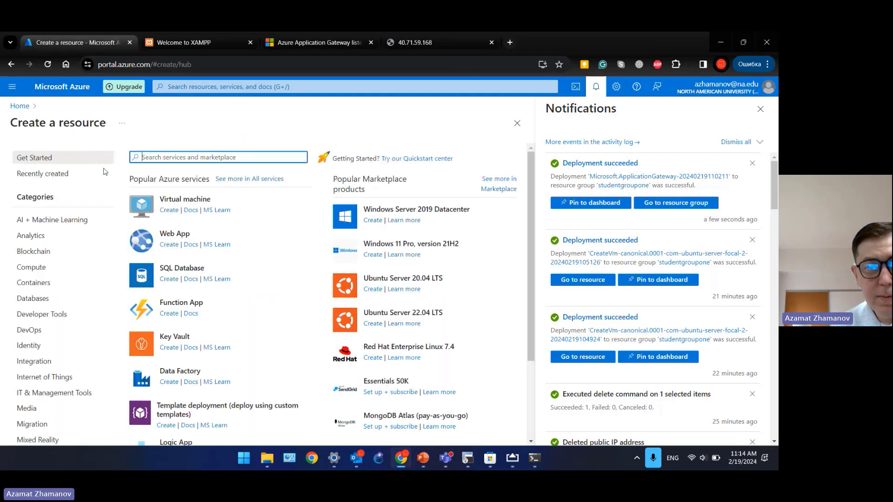
left_click(168, 210)
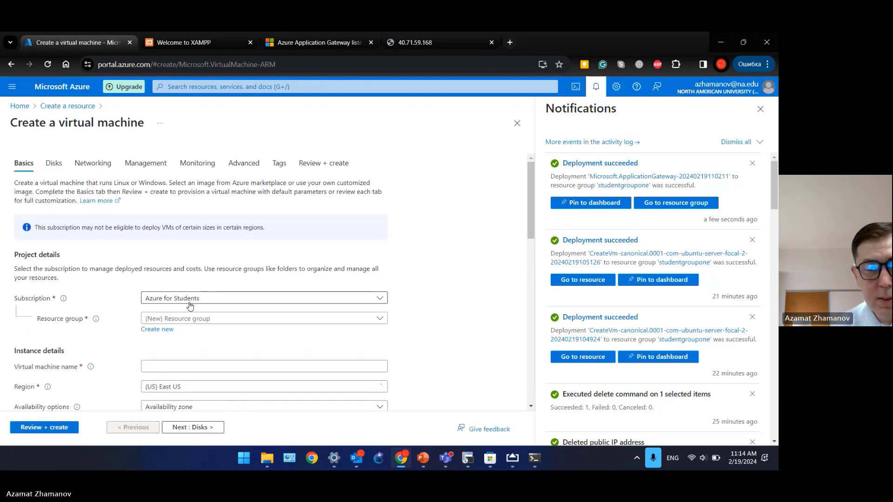
Step: Assign the virtual machine to the studentgroupone resource group and name it VNetFRANCEVM1
left_click(200, 320)
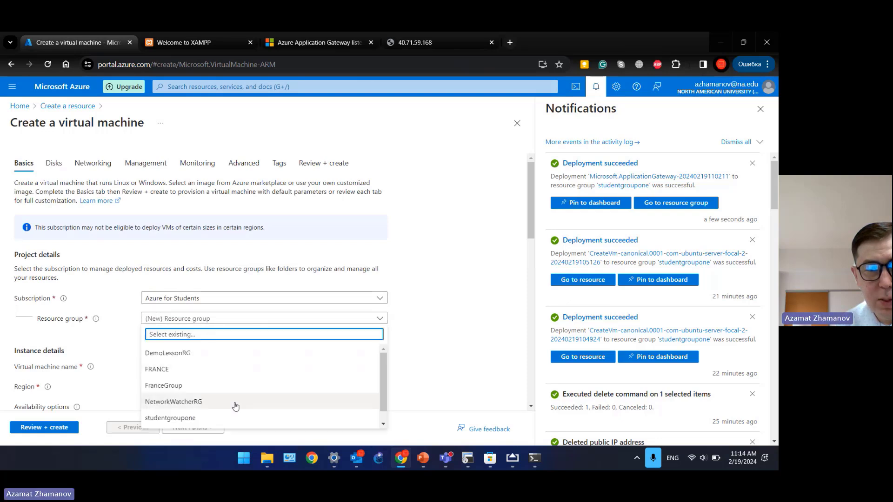
left_click(238, 418)
left_click(219, 366)
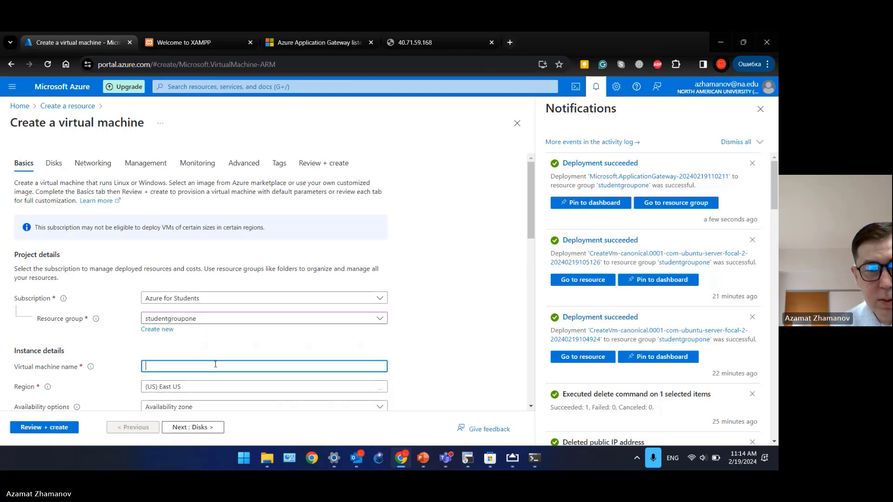
type("V")
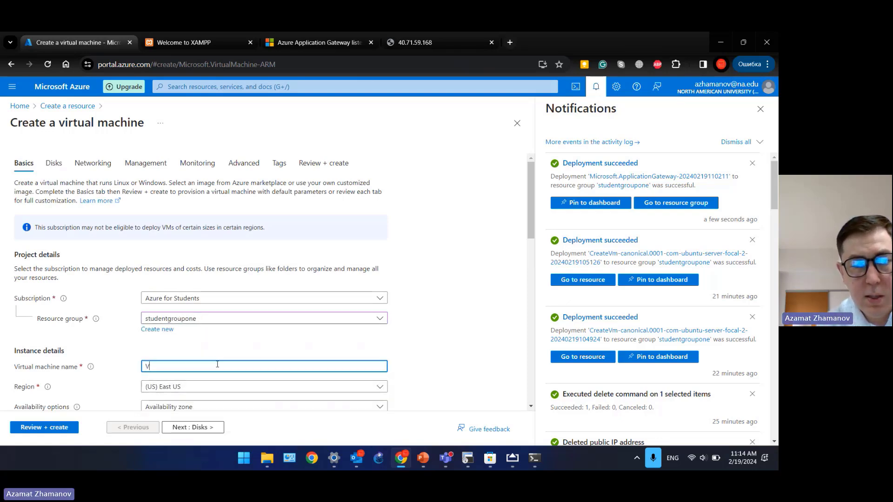
type("NetFr")
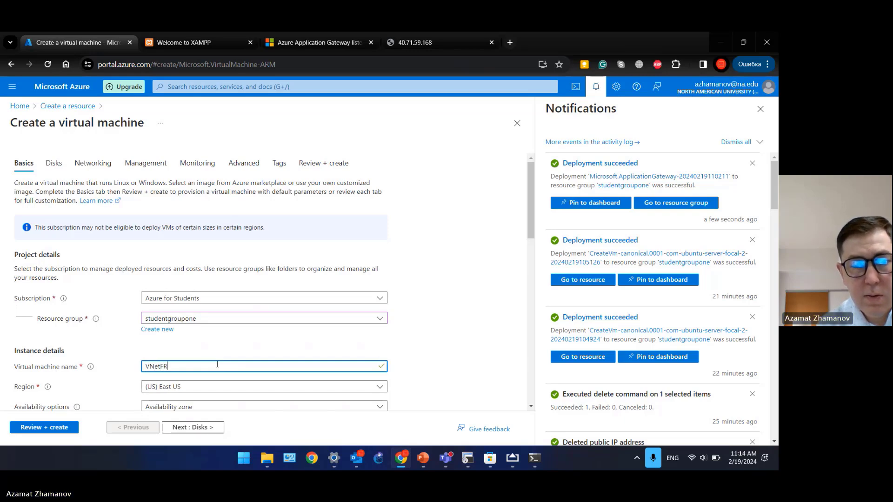
type("ANCEVM1")
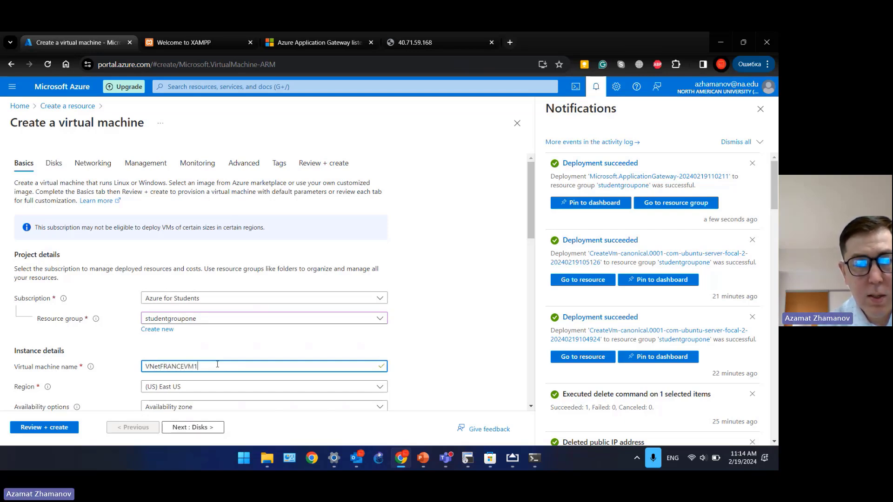
key("ctrl+a")
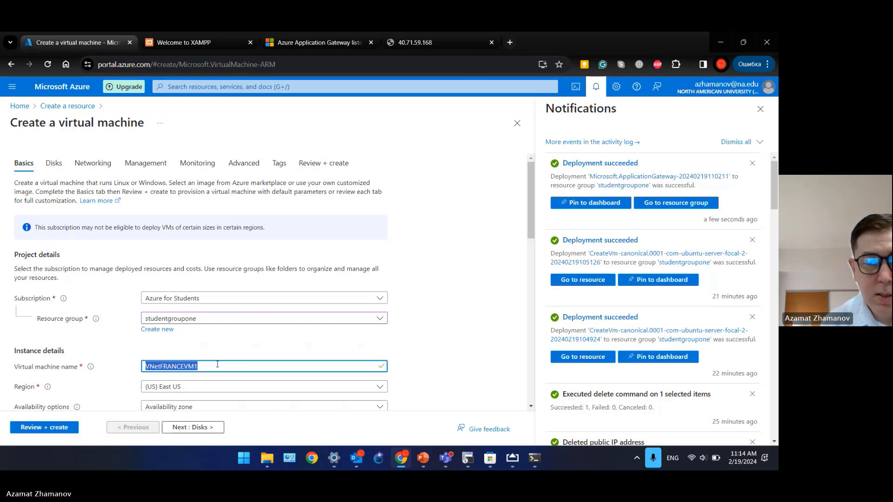
Step: Set the virtual machine's region to (Europe) France Central
scroll(173, 310, "down", 3)
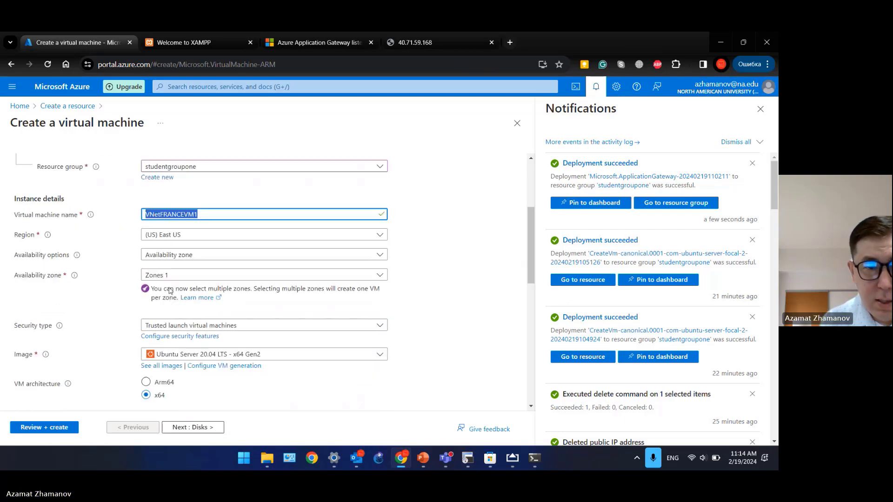
left_click(184, 240)
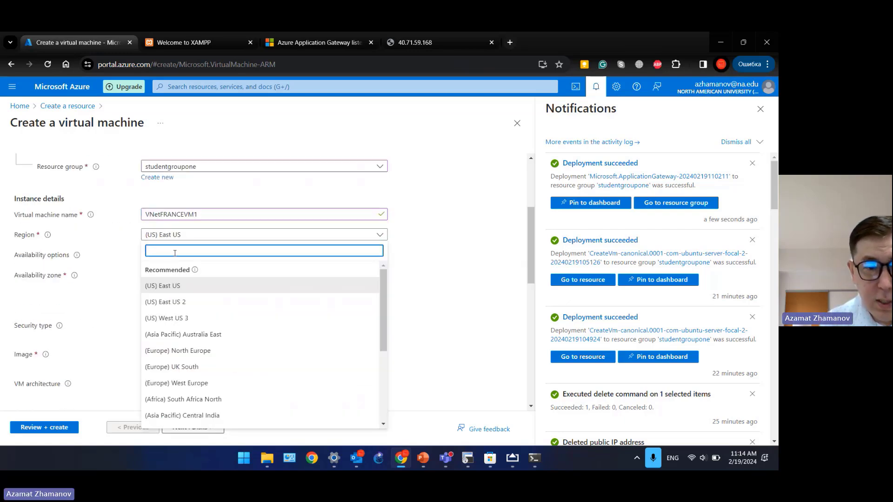
scroll(200, 379, "down", 1)
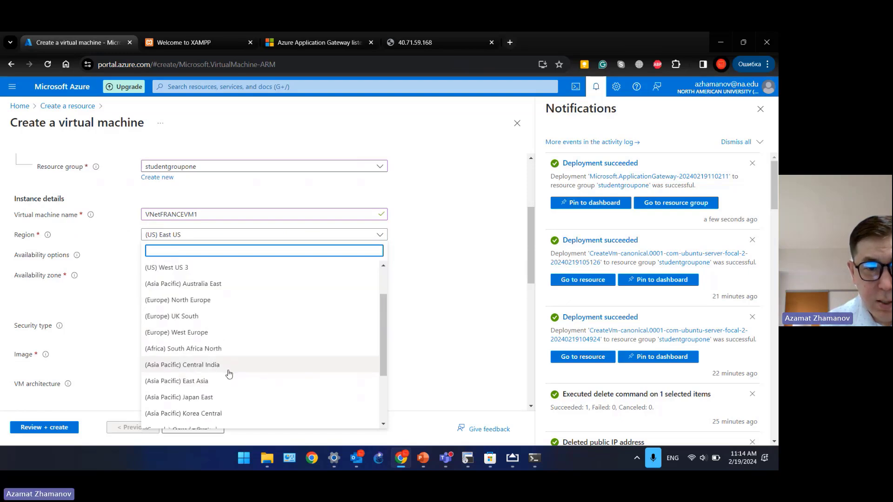
scroll(232, 375, "down", 2)
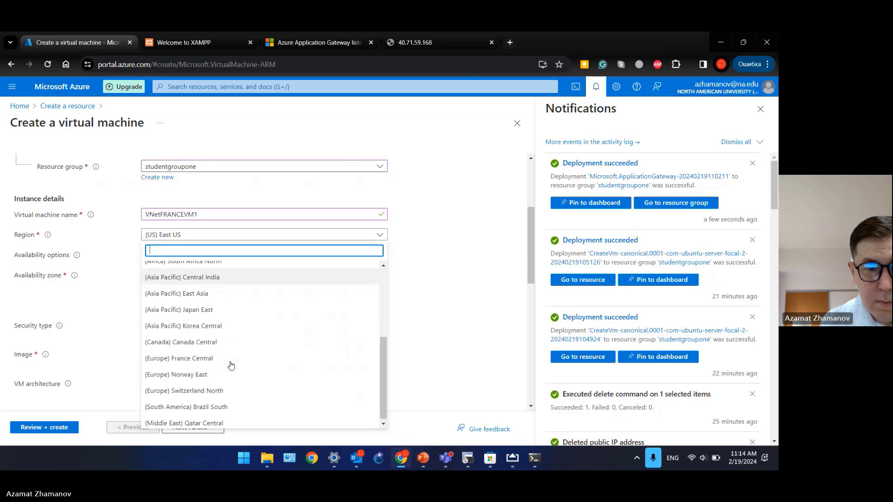
left_click(232, 356)
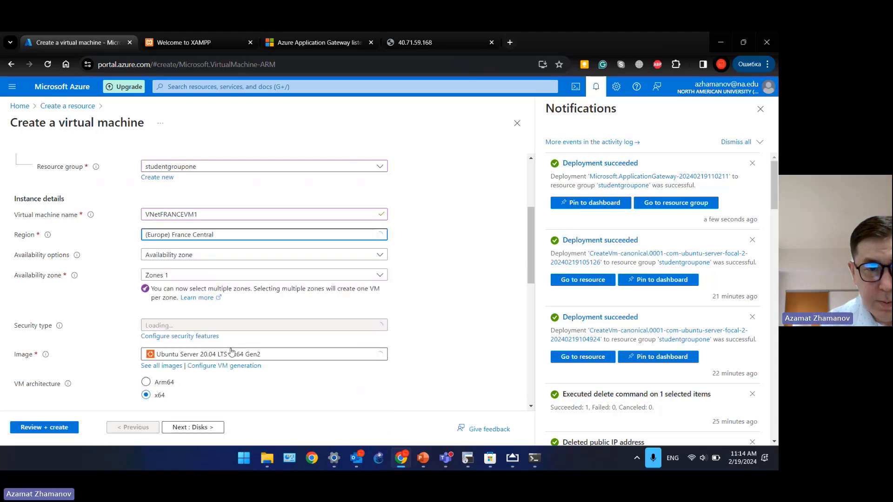
Step: Choose password authentication for the administrator account, with username adminvm, and enter and confirm the account password
scroll(149, 337, "down", 4)
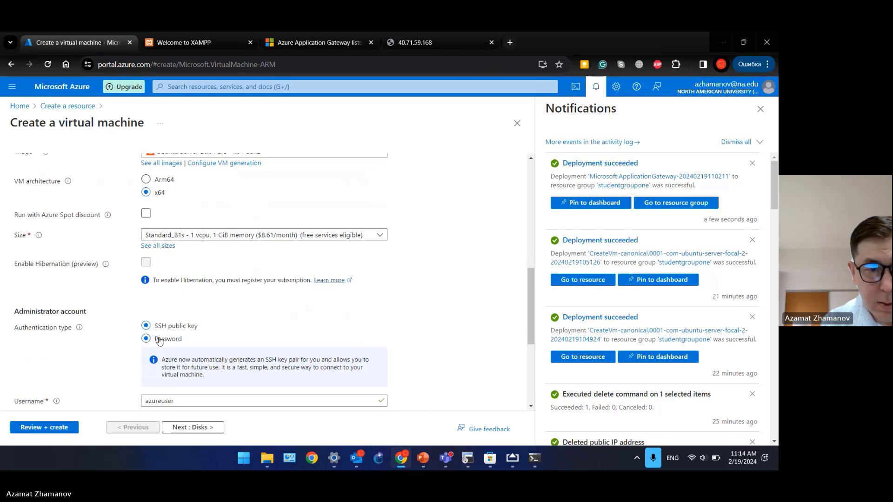
left_click(160, 341)
left_click(161, 357)
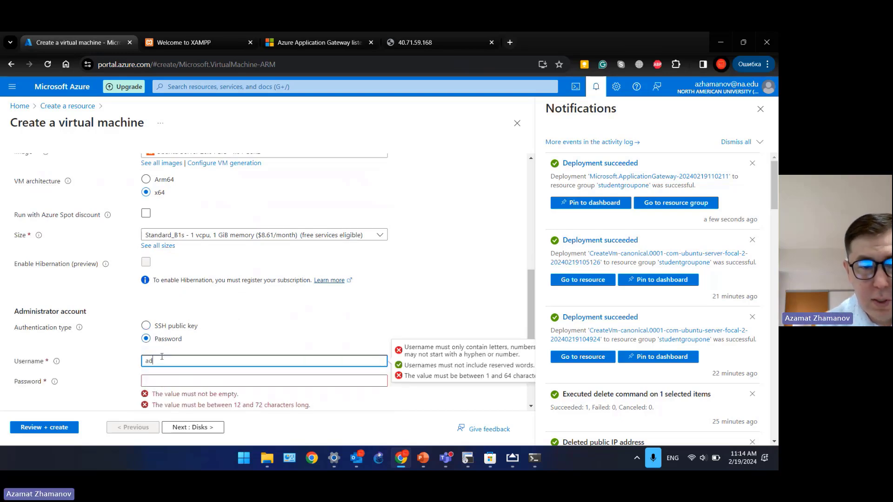
type("adminvm")
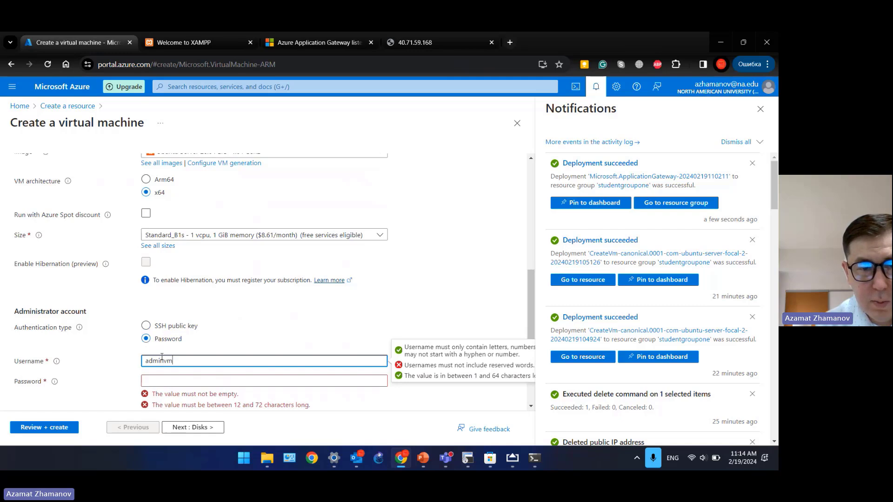
key("Tab")
type("••••")
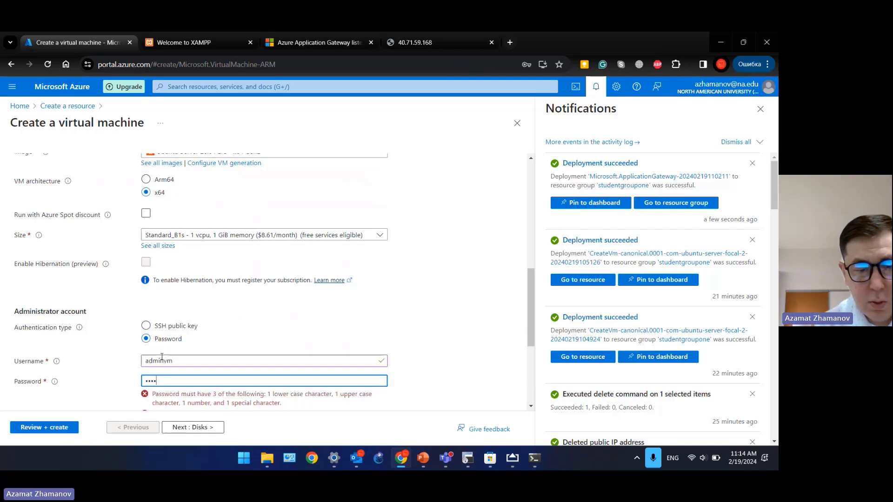
type("•••••••")
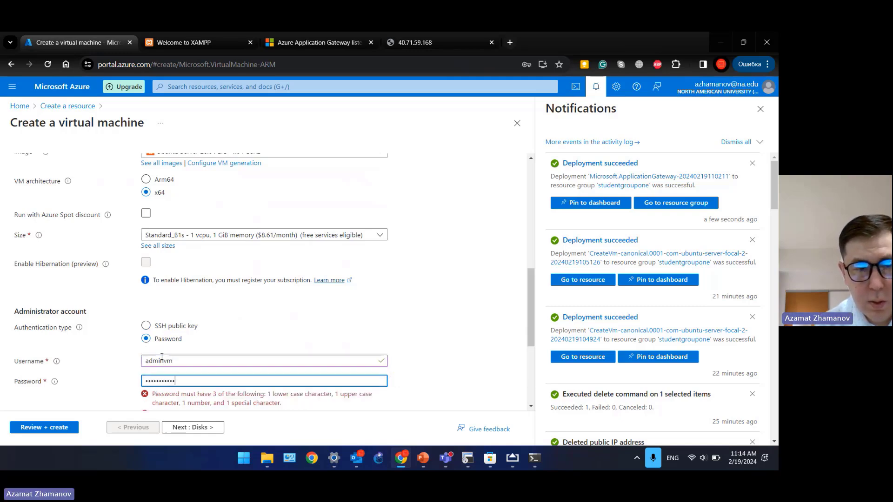
type("•")
key("Tab")
type("•••")
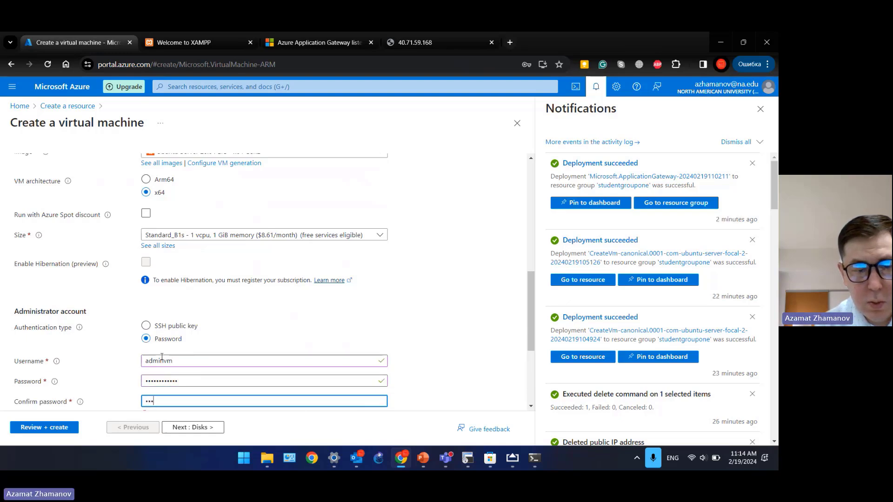
type("•••••••")
Step: Add HTTP (80) and HTTPS (443) to the virtual machine's allowed inbound ports
scroll(163, 304, "down", 3)
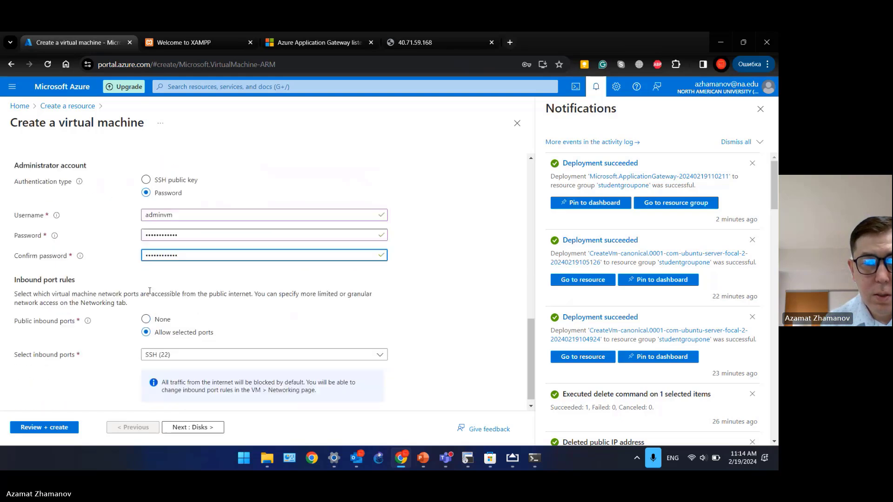
left_click(167, 348)
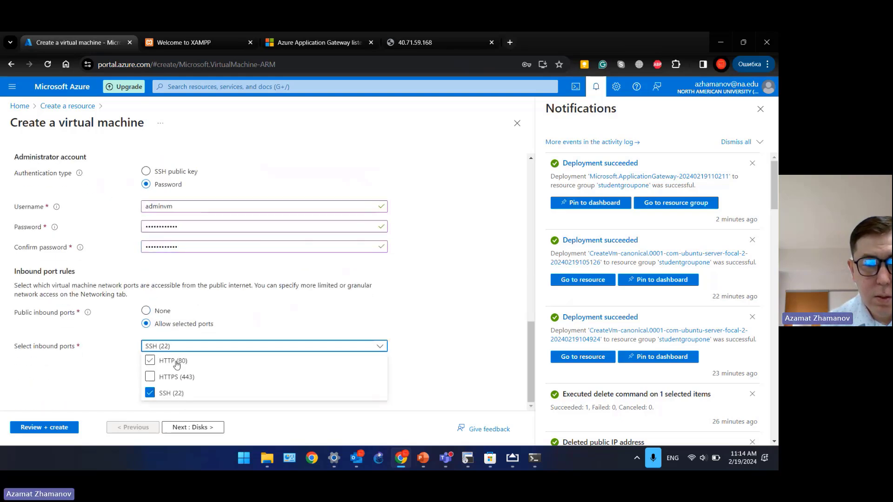
left_click(177, 361)
left_click(179, 375)
Step: In the virtual machine's networking settings, set the public IP to None and choose the default (10.77.0.0/24) subnet
left_click(204, 427)
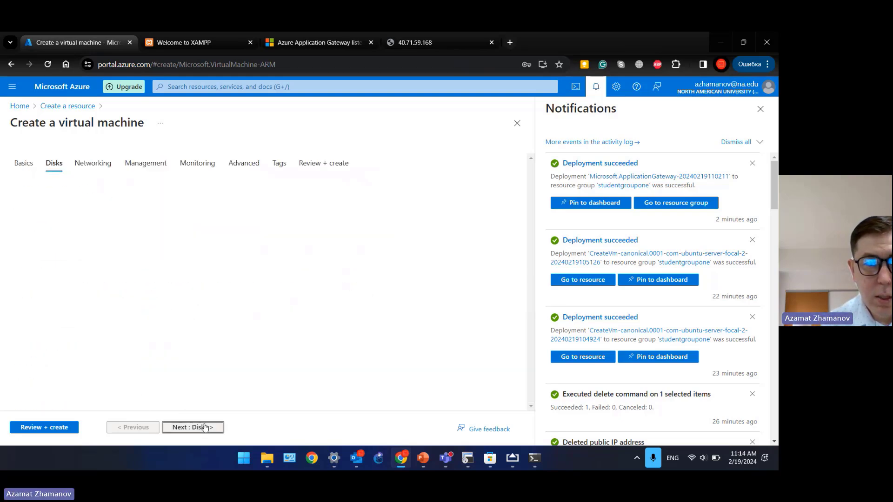
left_click(204, 427)
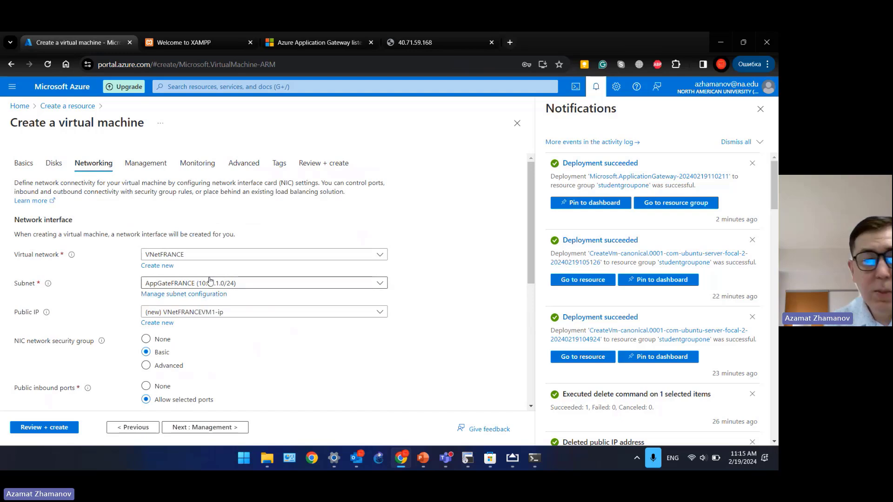
left_click(143, 312)
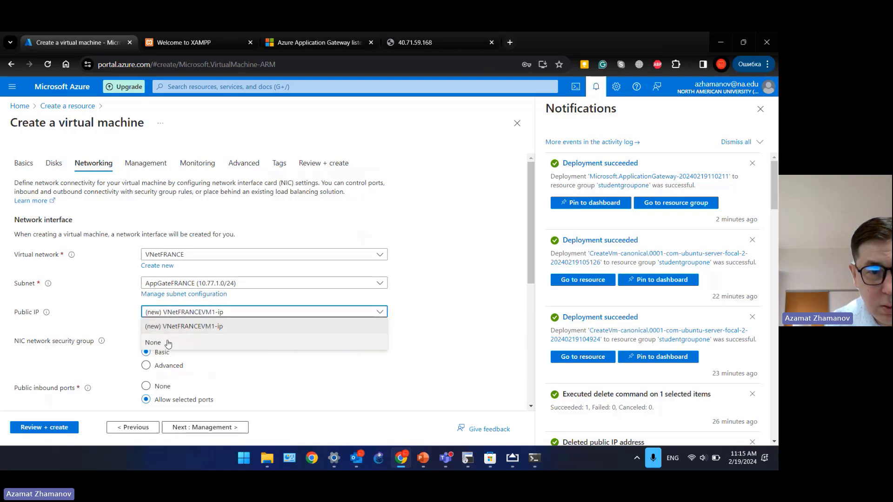
left_click(153, 338)
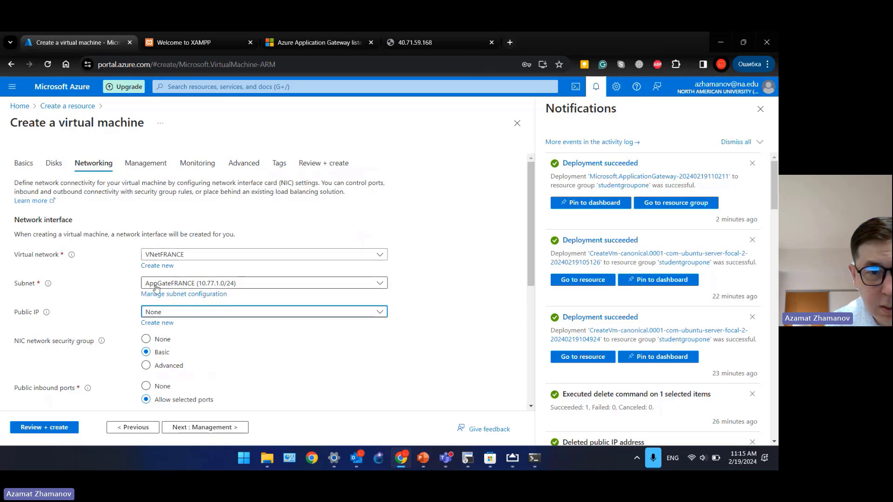
left_click(183, 285)
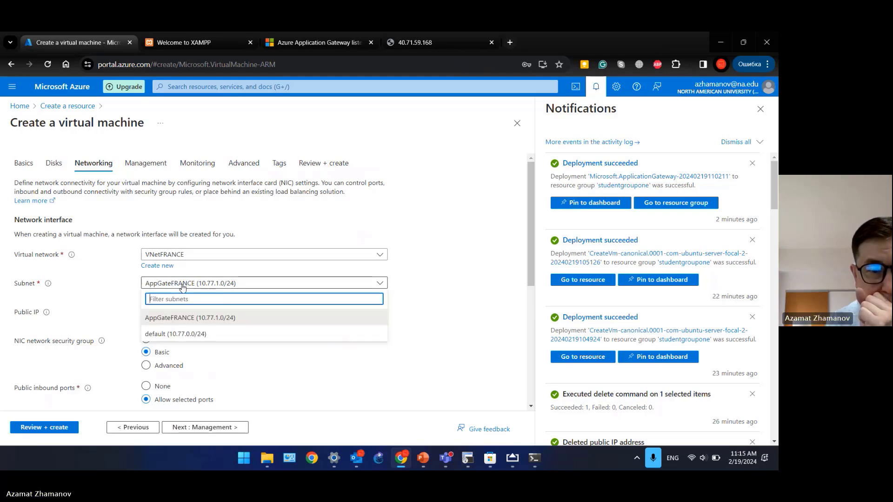
left_click(203, 335)
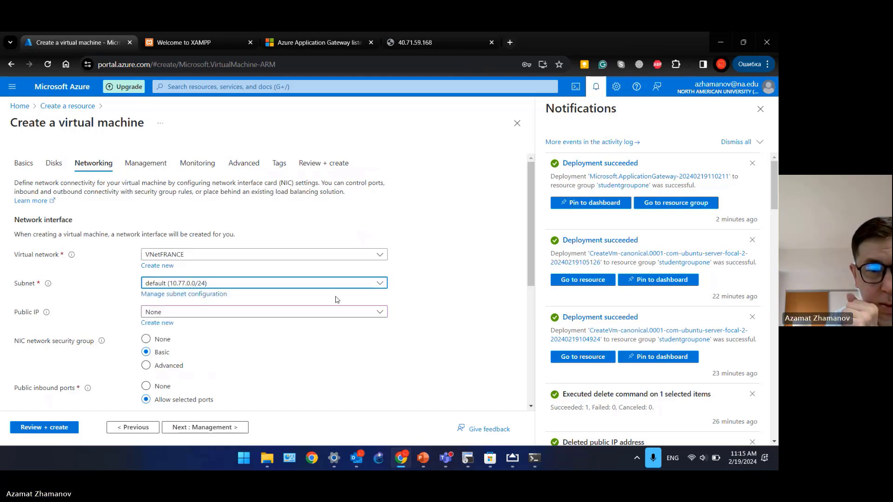
Step: Accept the default management, monitoring, advanced and tag settings, and create the virtual machine
scroll(458, 279, "down", 3)
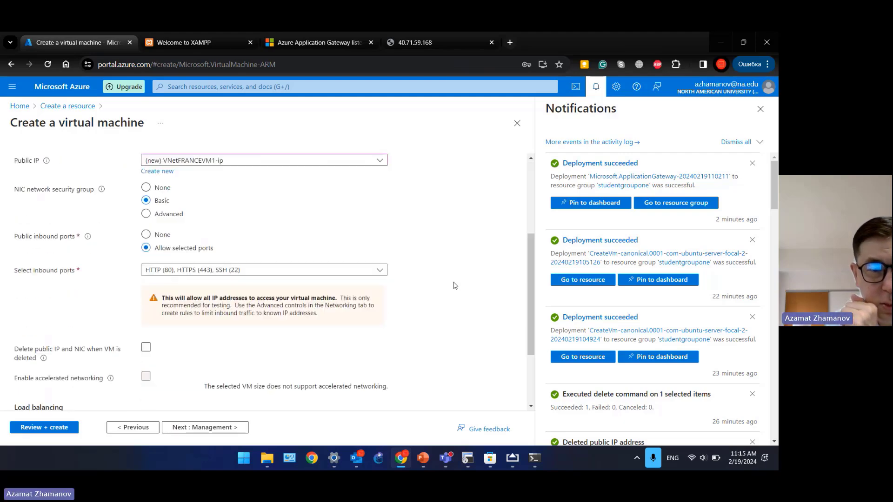
scroll(214, 372, "down", 2)
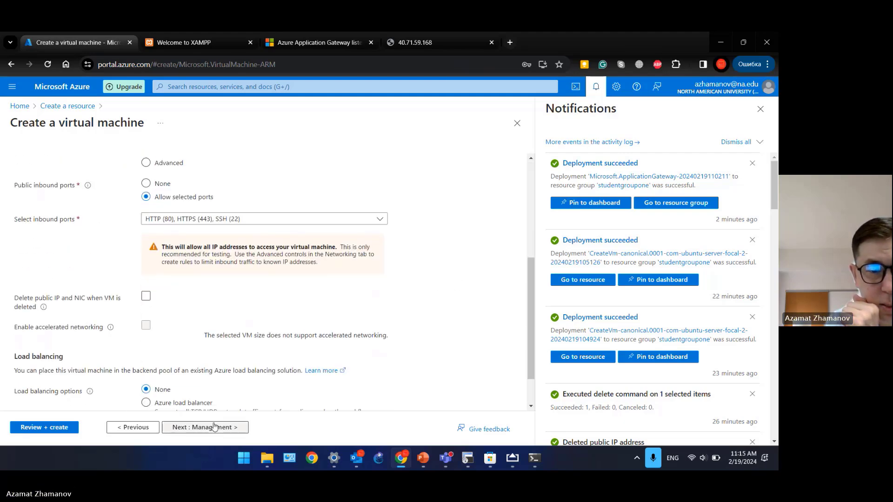
left_click(212, 427)
left_click(214, 427)
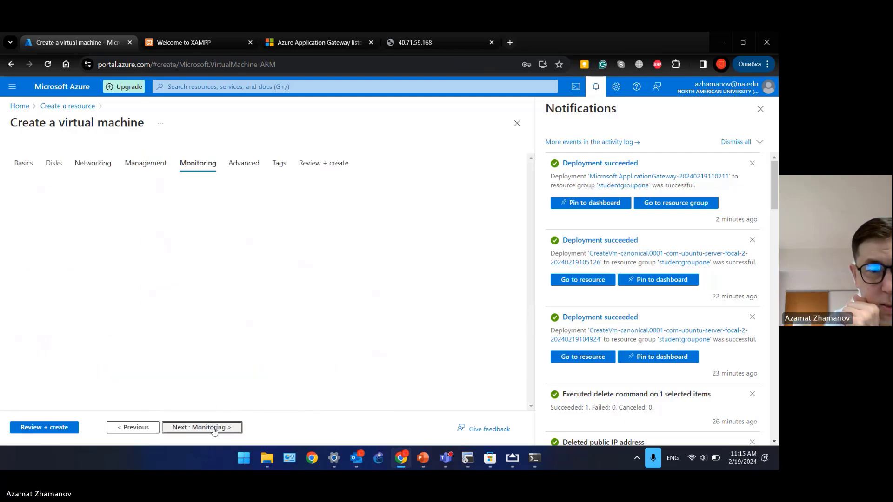
left_click(214, 427)
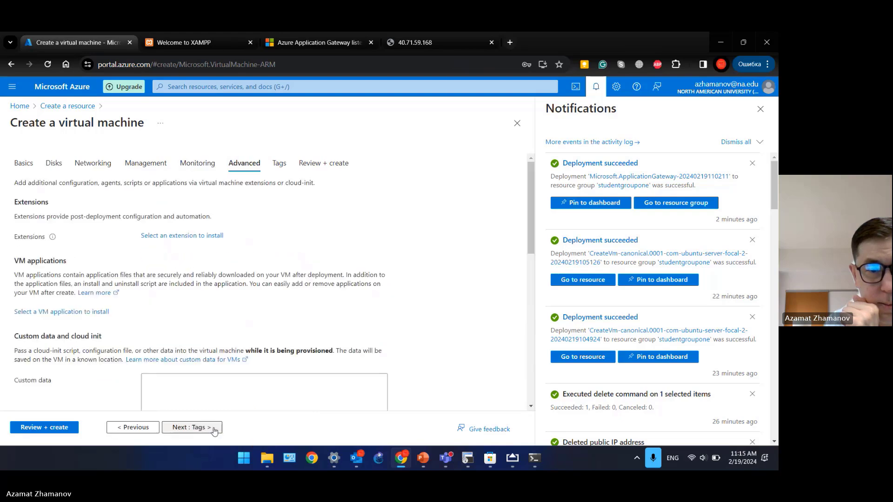
left_click(213, 427)
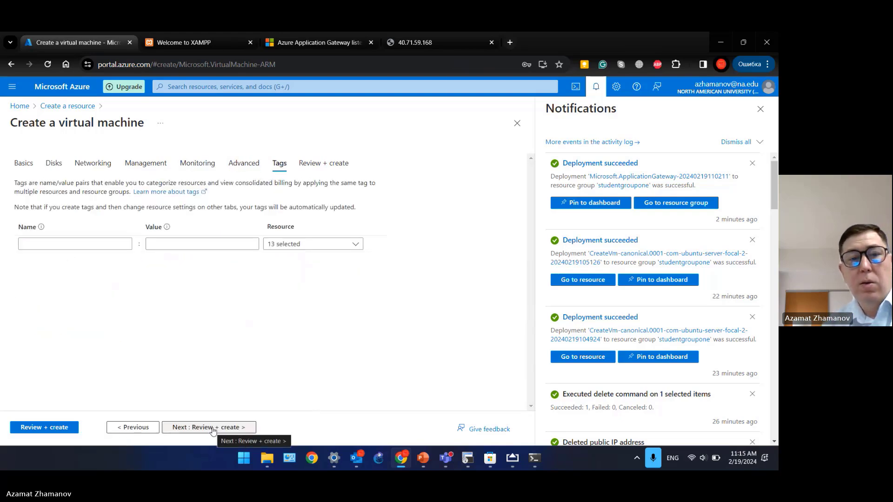
left_click(214, 427)
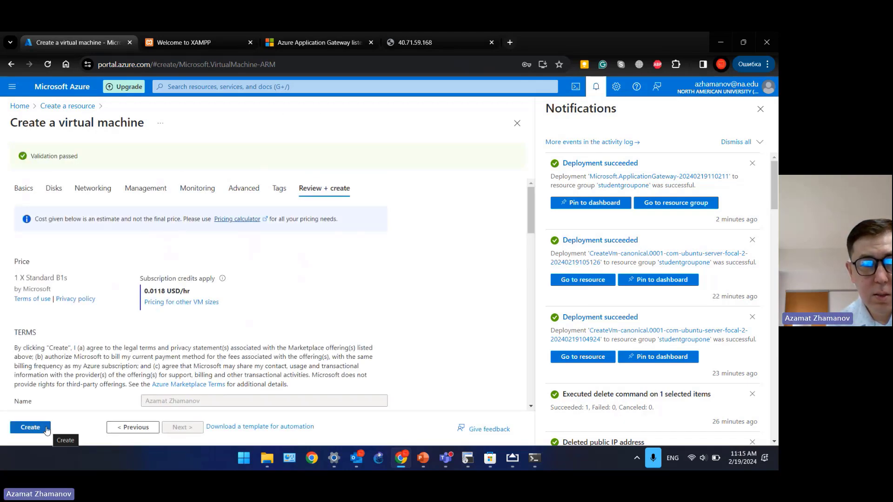
left_click(48, 429)
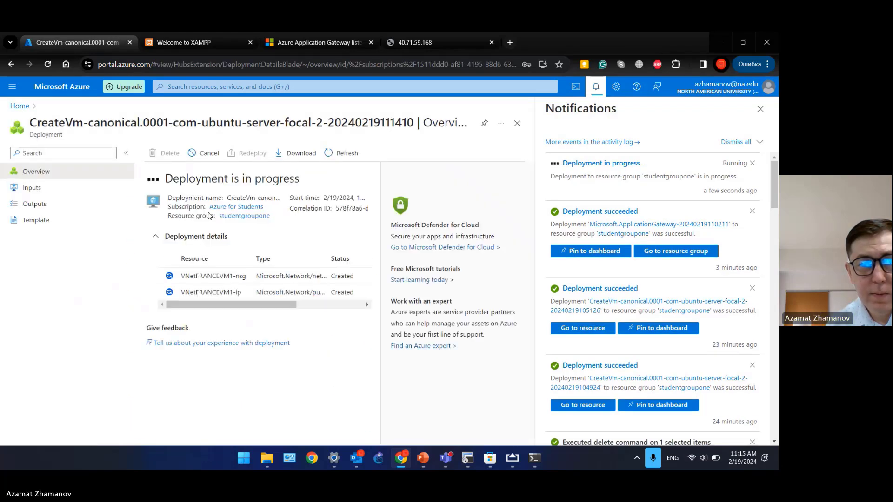
Step: Start creating another virtual machine from the resource creation page
left_click(19, 106)
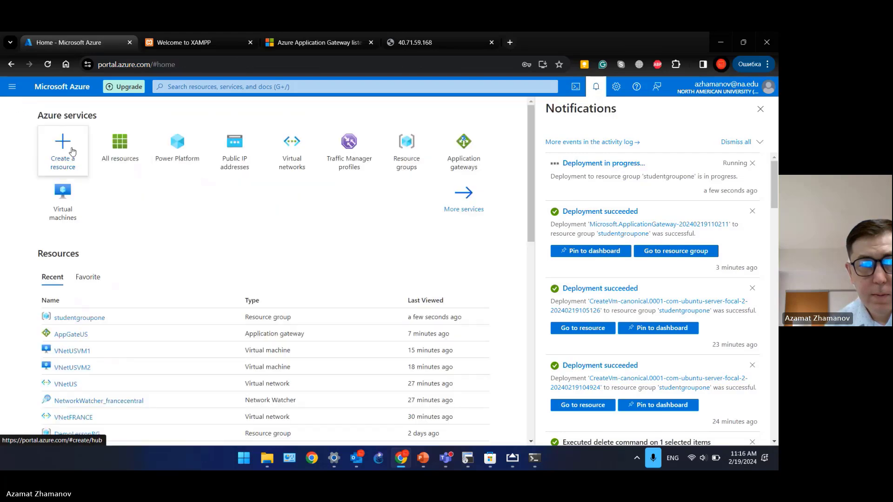
left_click(73, 152)
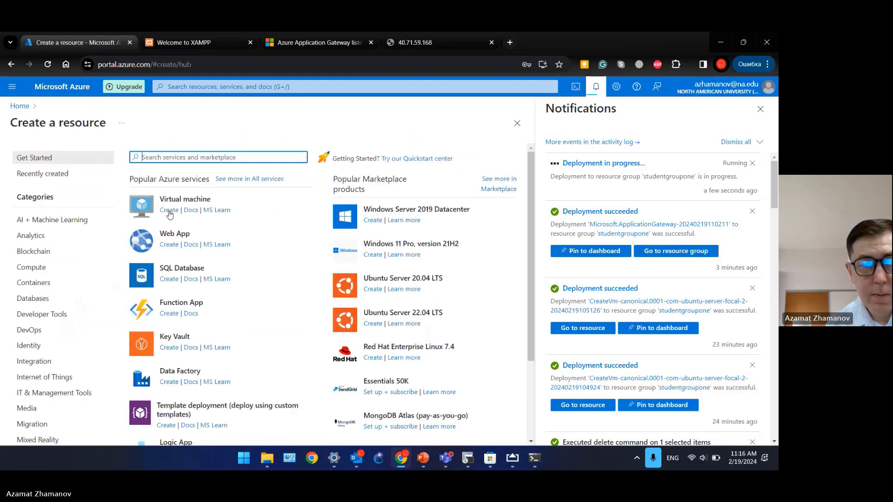
left_click(169, 211)
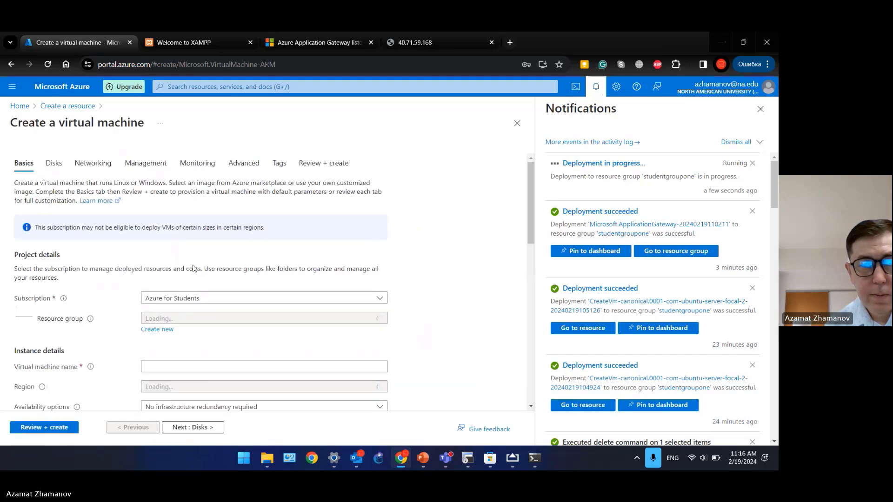
Step: Assign the new virtual machine to the studentgroupone resource group and name it VNetFRANCEVM2
left_click(197, 302)
left_click(200, 334)
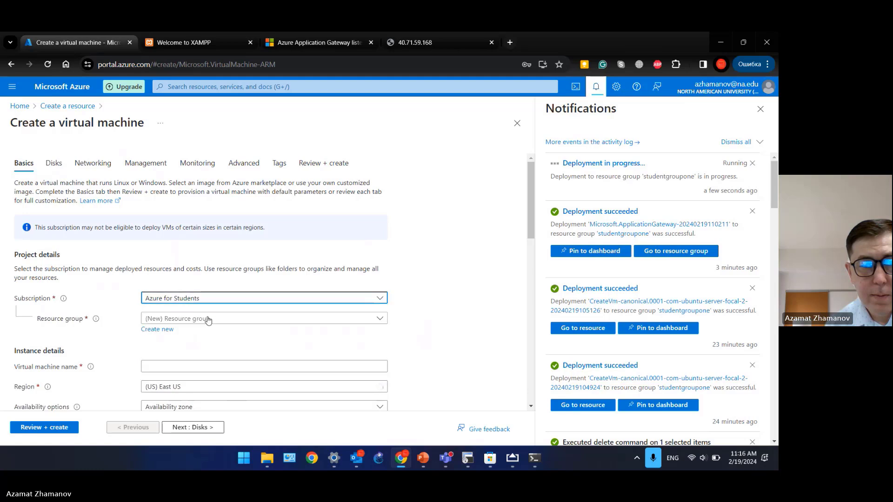
left_click(208, 319)
left_click(212, 417)
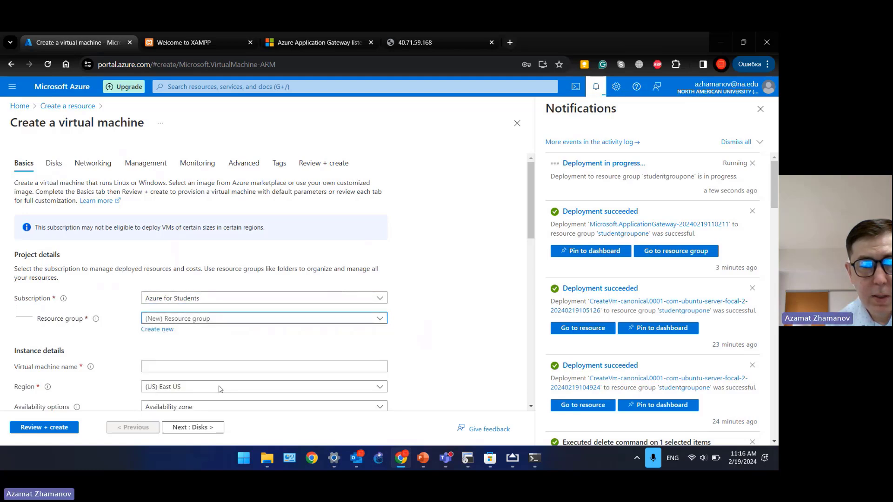
scroll(442, 265, "down", 2)
left_click(177, 263)
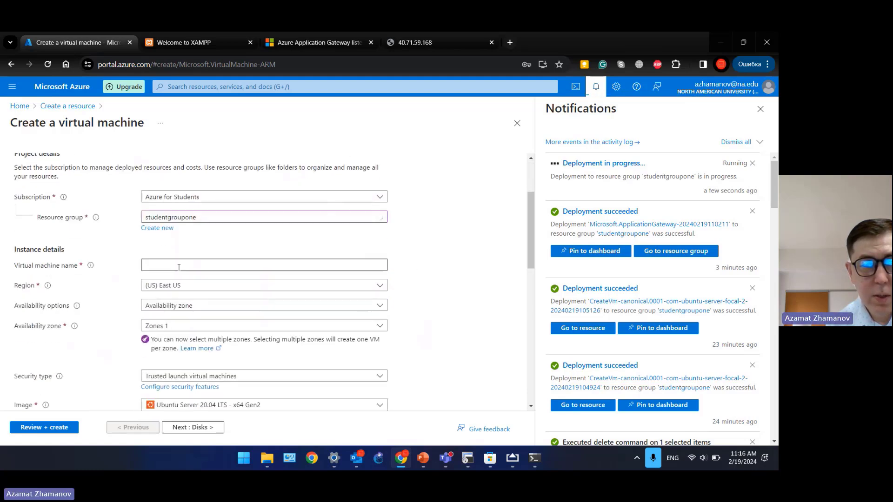
type("VNetFRANCEVM2")
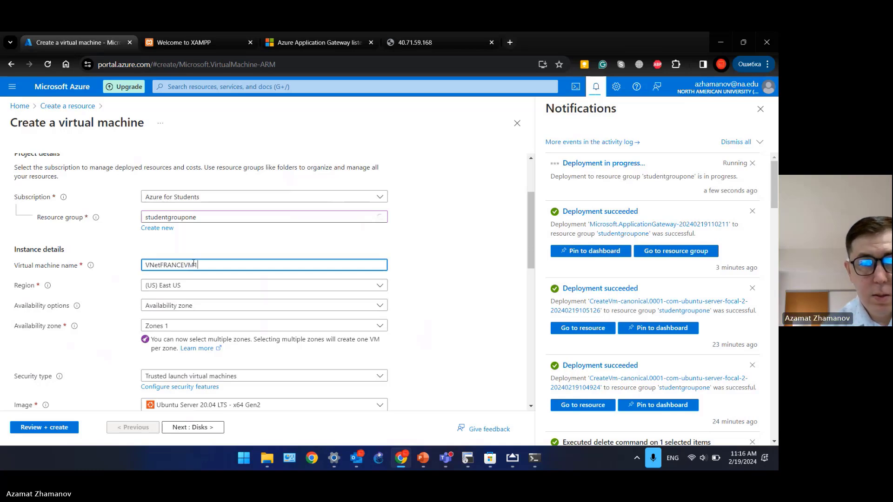
Step: Set the region of VNetFRANCEVM2 to (Europe) France Central
left_click(190, 287)
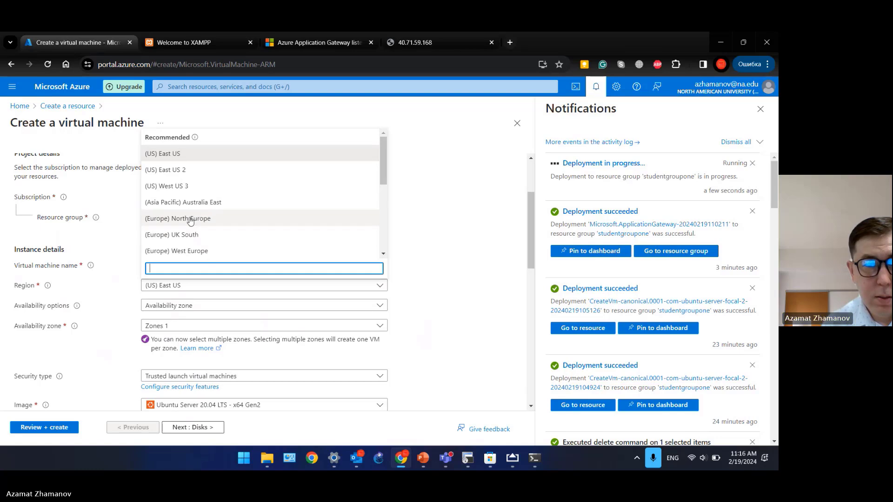
scroll(190, 226, "down", 3)
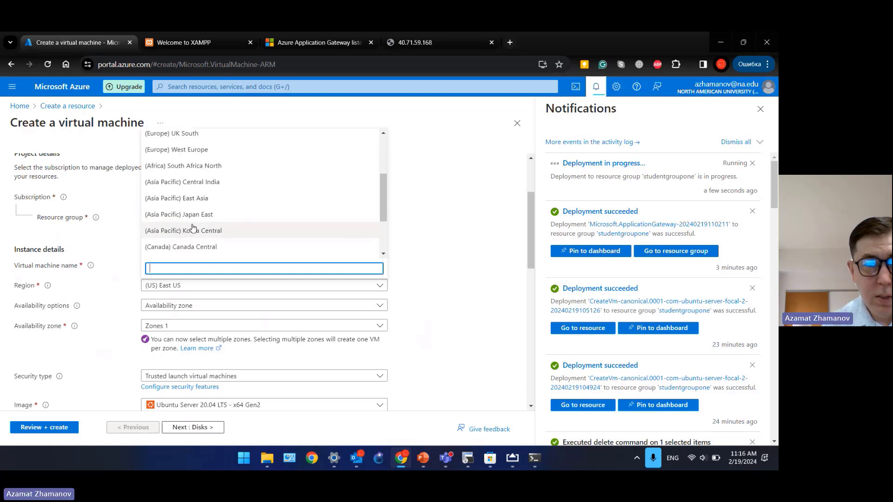
scroll(216, 219, "down", 2)
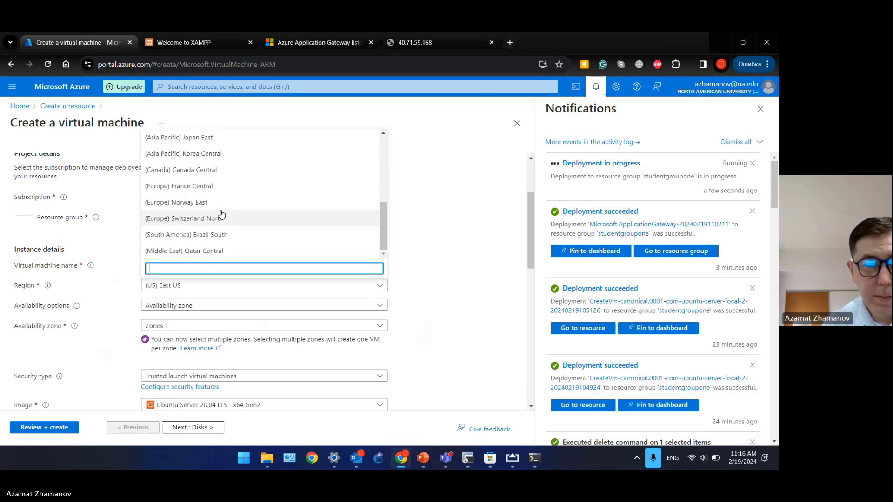
scroll(218, 214, "up", 5)
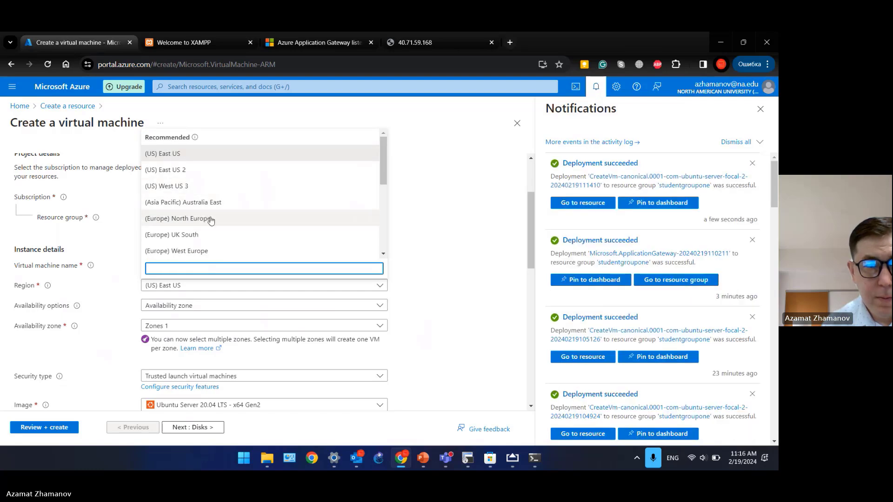
scroll(211, 221, "down", 1)
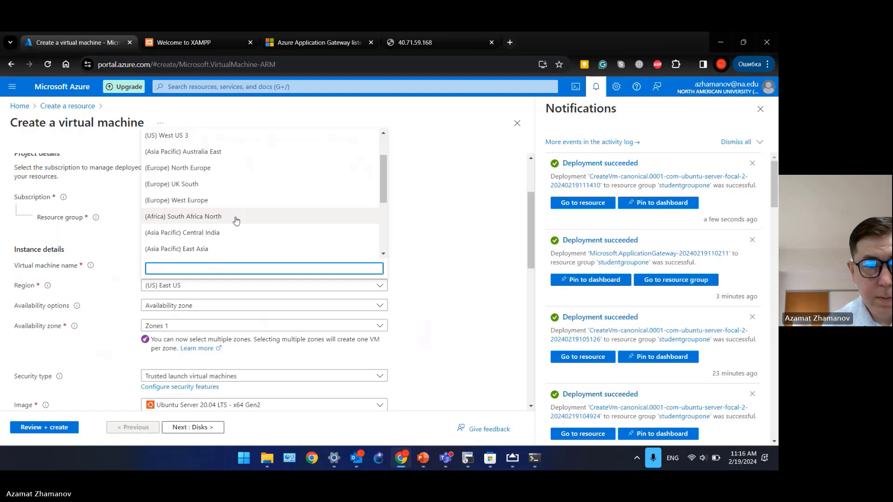
scroll(236, 221, "down", 1)
scroll(236, 221, "down", 1)
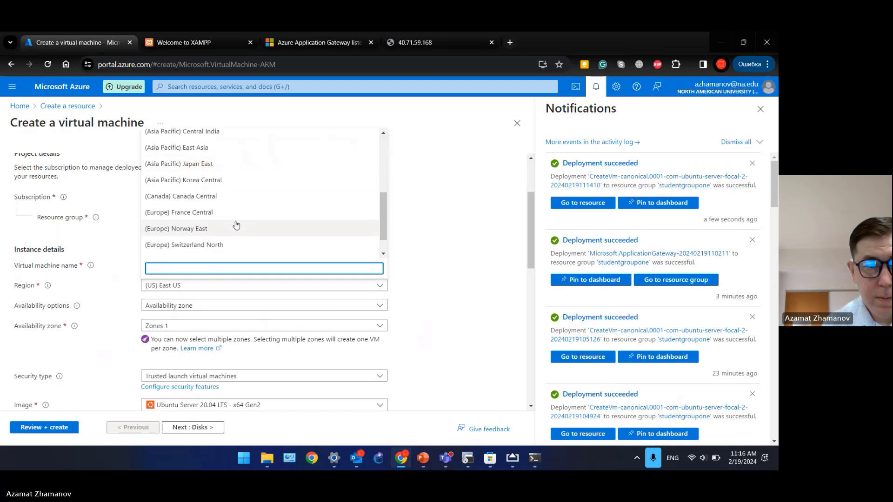
scroll(237, 223, "down", 1)
type("fra")
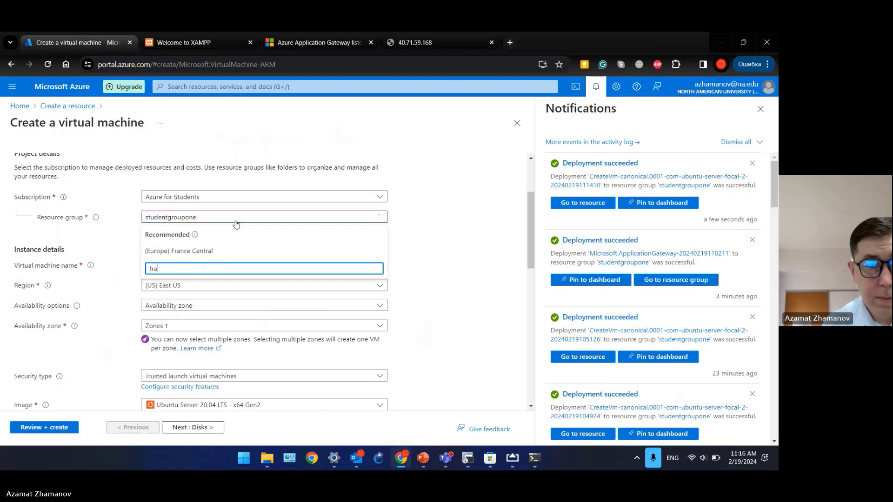
left_click(214, 254)
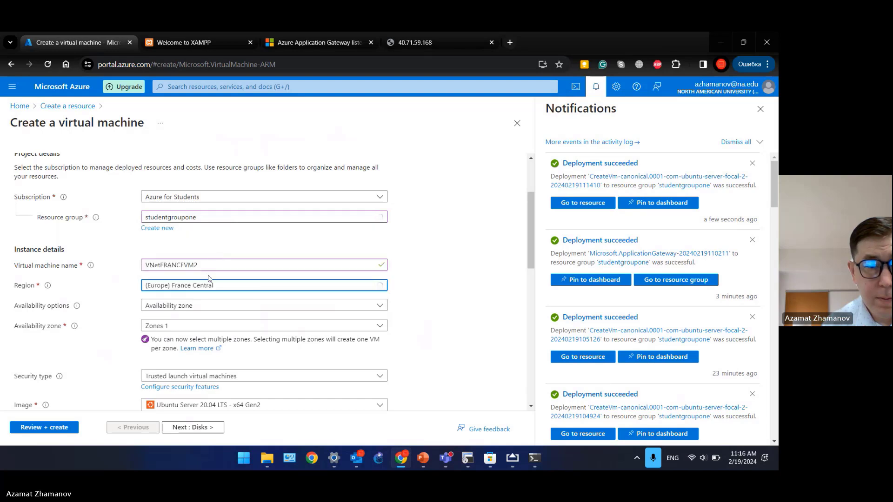
Step: Switch the administrator account of VNetFRANCEVM2 to password authentication and set the username to adminvm
scroll(182, 234, "down", 3)
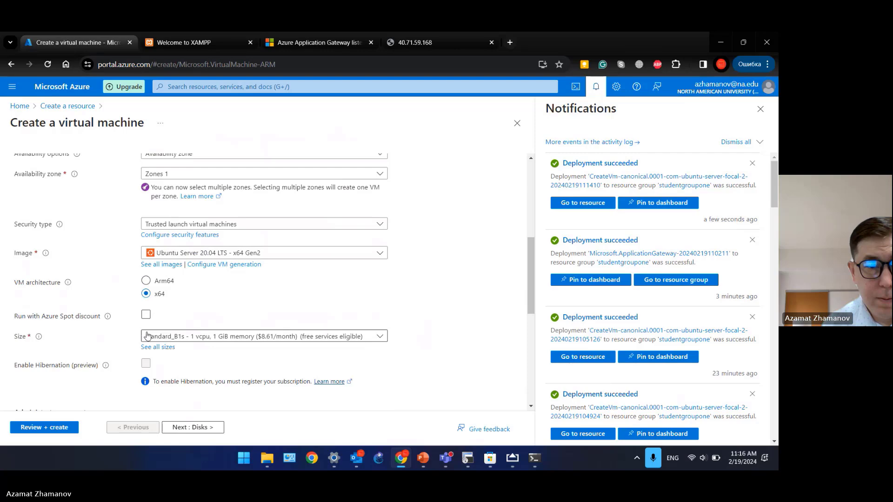
scroll(154, 321, "down", 1)
scroll(164, 295, "down", 3)
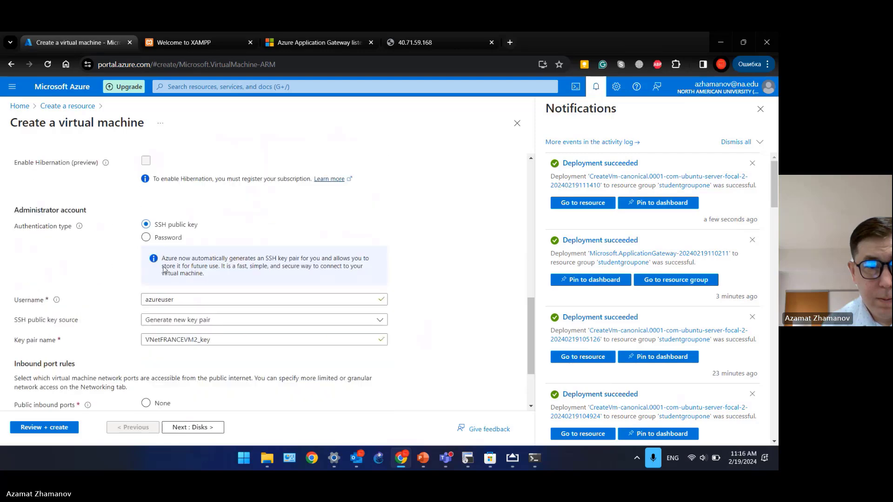
left_click(157, 259)
type("ad")
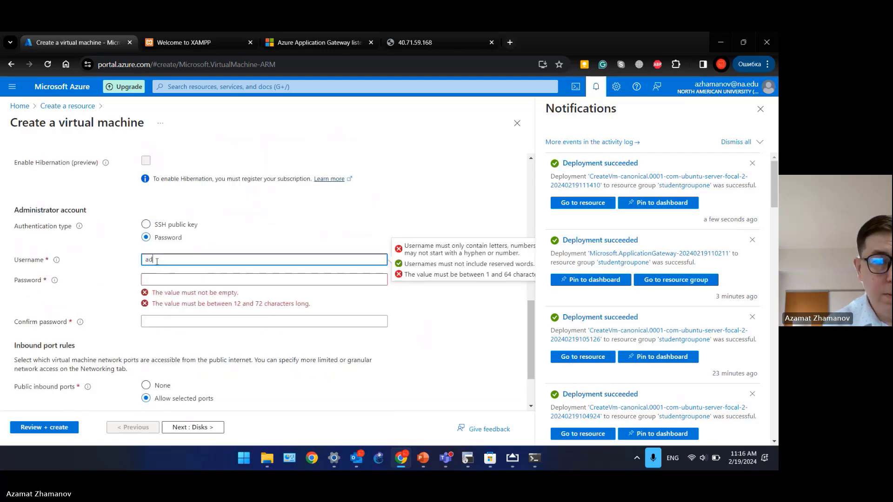
type("minvm")
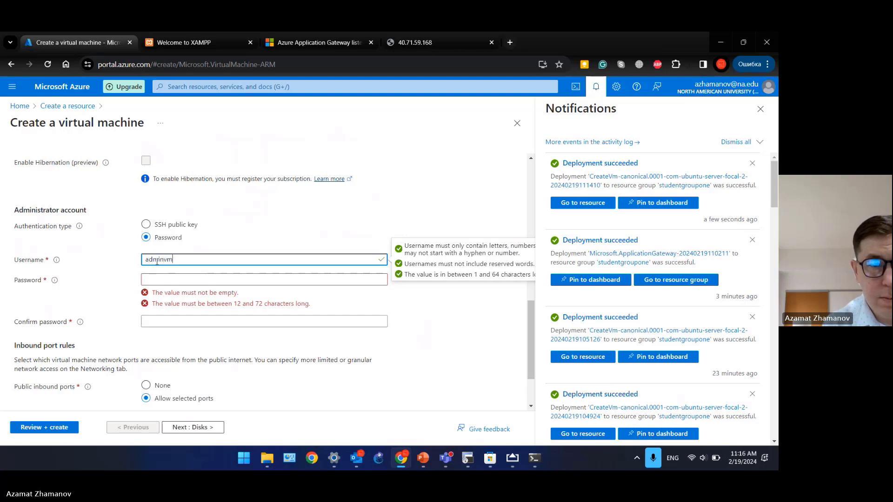
Step: Enter the administrator account password and repeat it in the confirm password field
key("Tab")
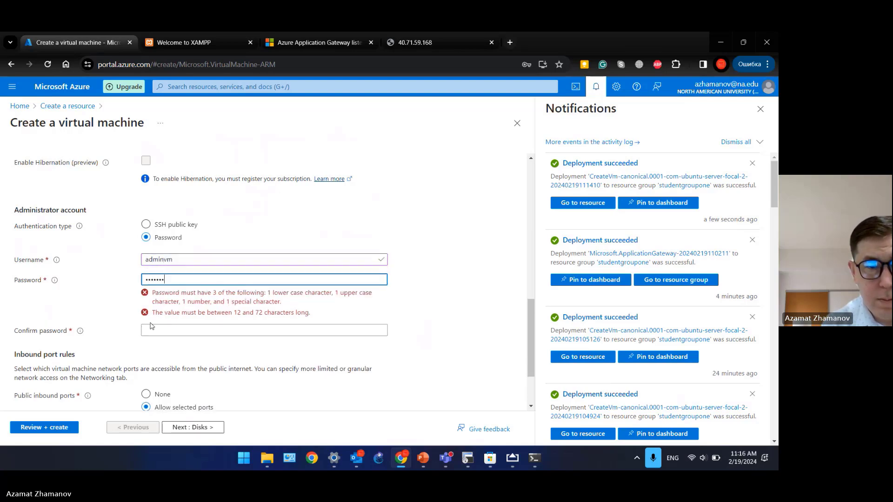
key("BackSpace")
key("BackSpace")
key("BackSpace")
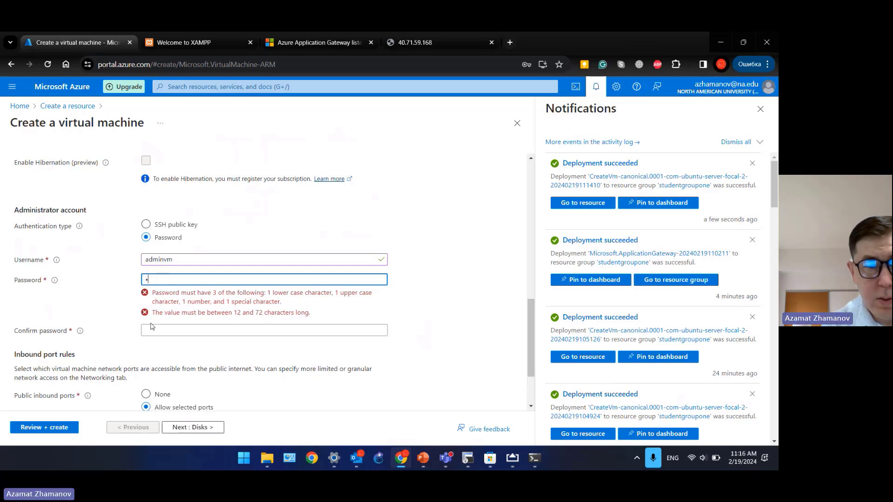
type("•••••")
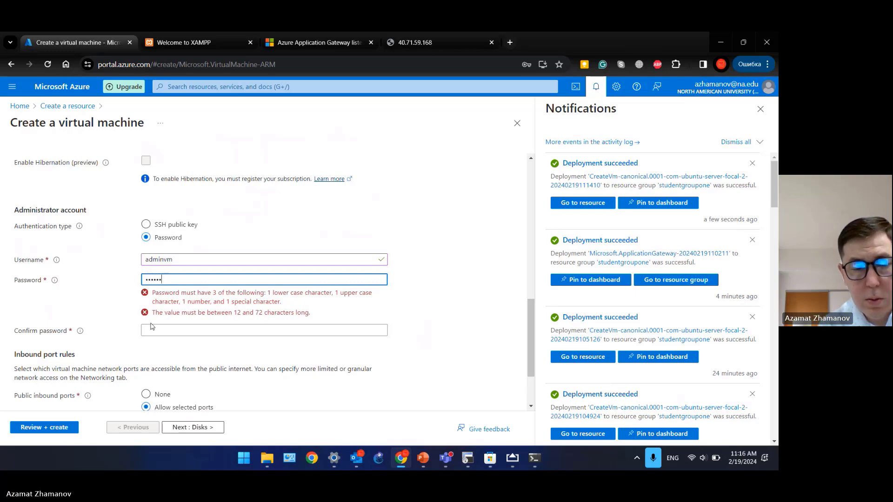
type("••")
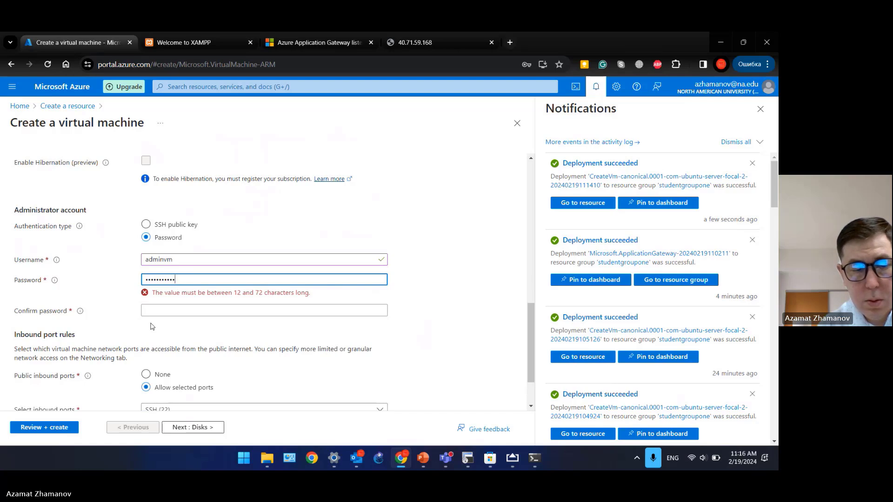
type("•")
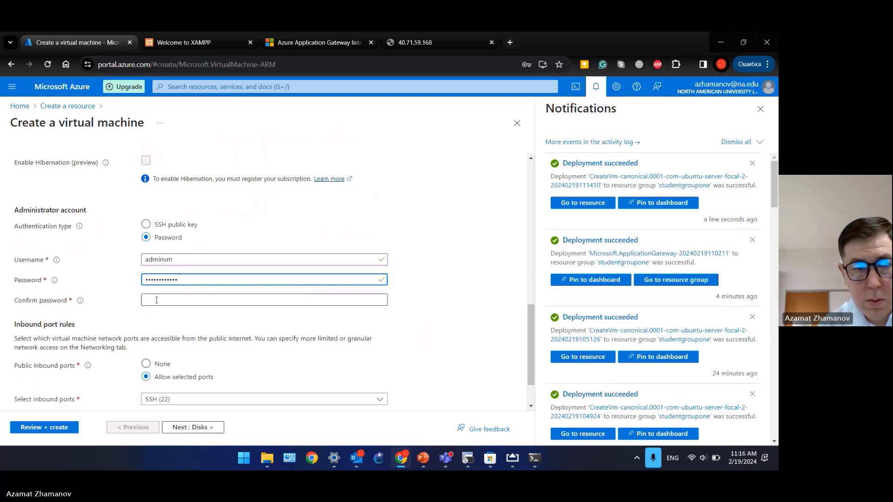
left_click(156, 300)
type("•••••")
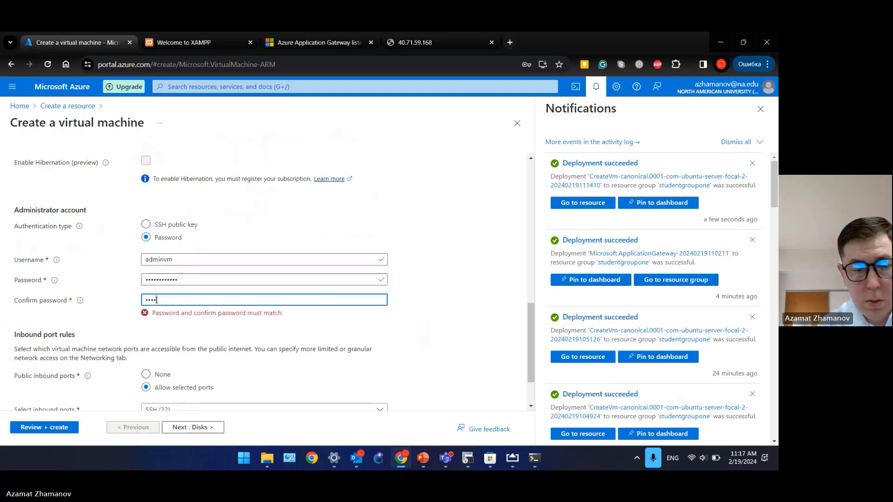
type("••••••")
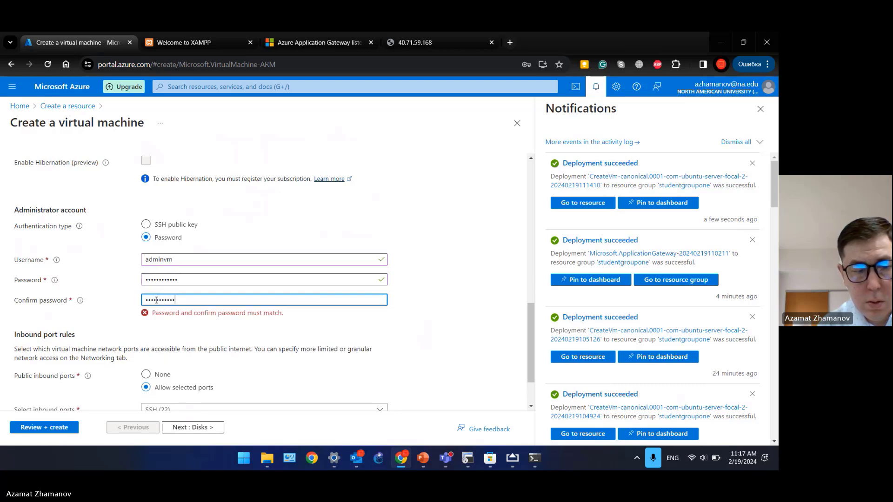
type("•")
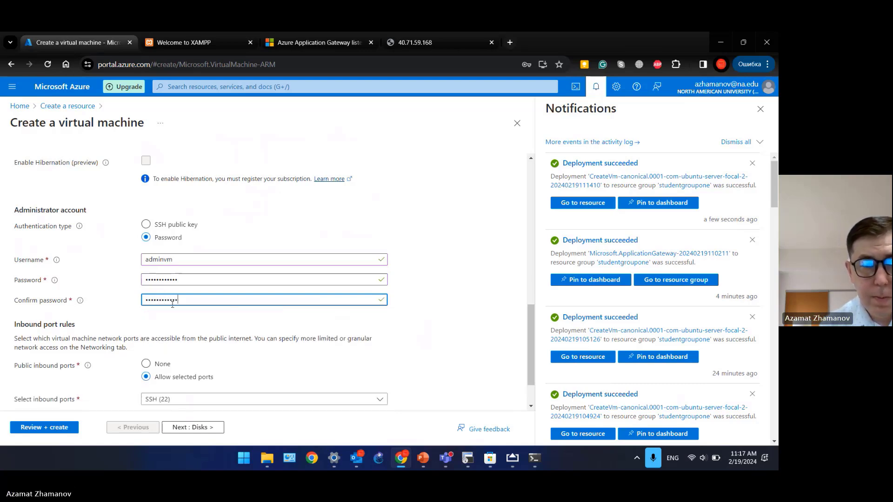
Step: Allow HTTP (80) and HTTPS (443) as public inbound ports in addition to SSH (22)
scroll(175, 300, "down", 1)
left_click(186, 346)
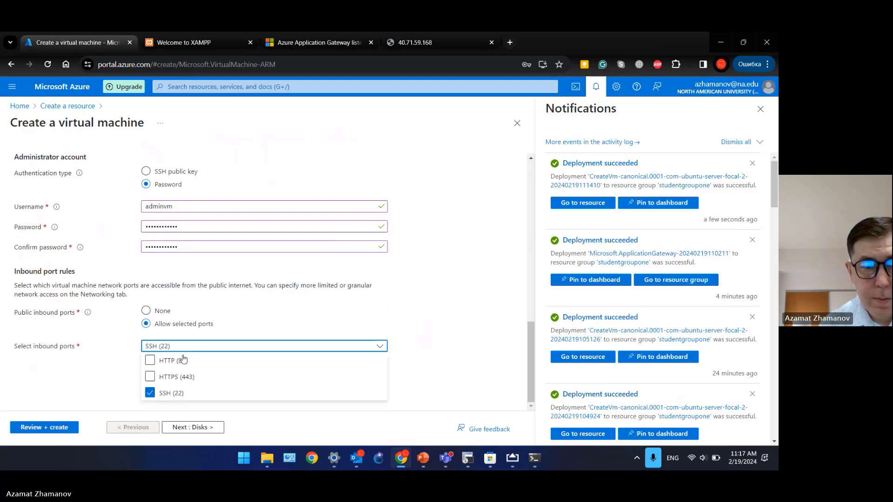
left_click(183, 360)
left_click(177, 376)
left_click(108, 293)
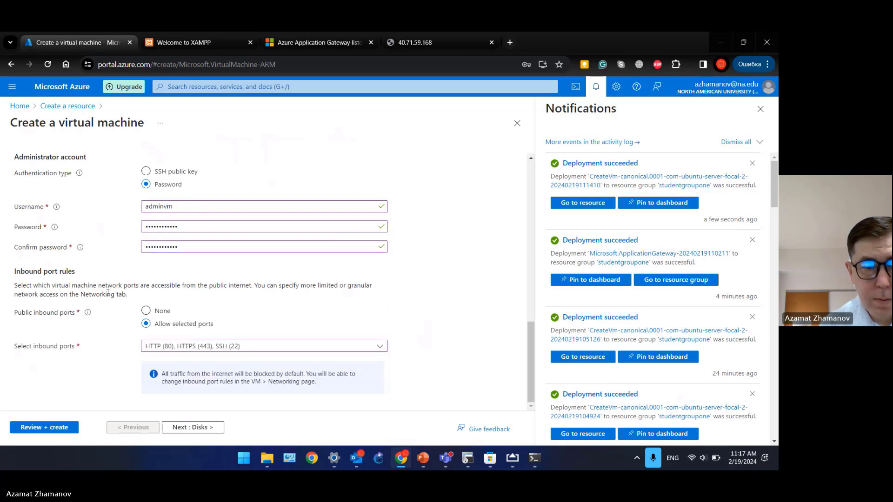
Step: Keep the default disk settings and place the virtual machine on VNetFRANCE's default (10.77.0.0/24) subnet with public IP None
left_click(196, 427)
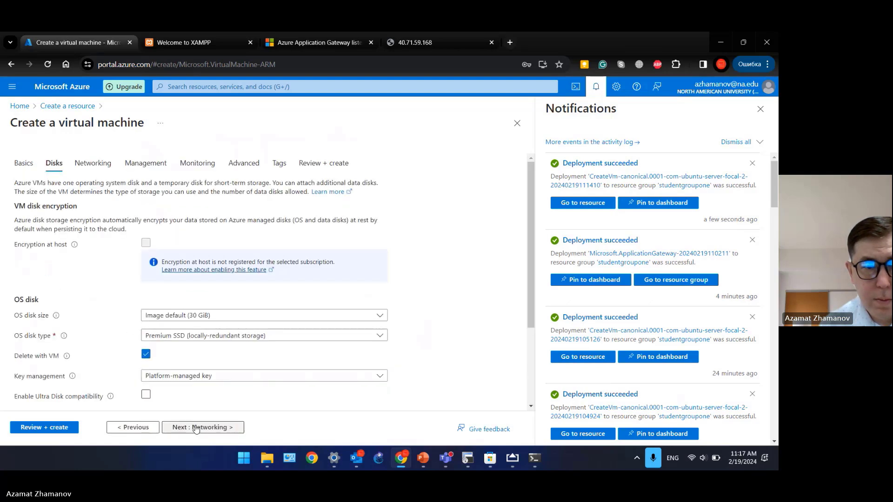
left_click(211, 427)
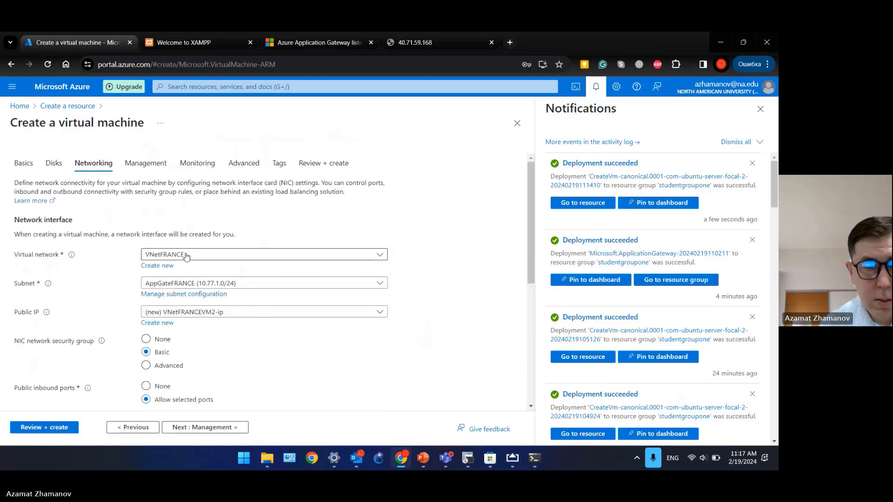
left_click(193, 283)
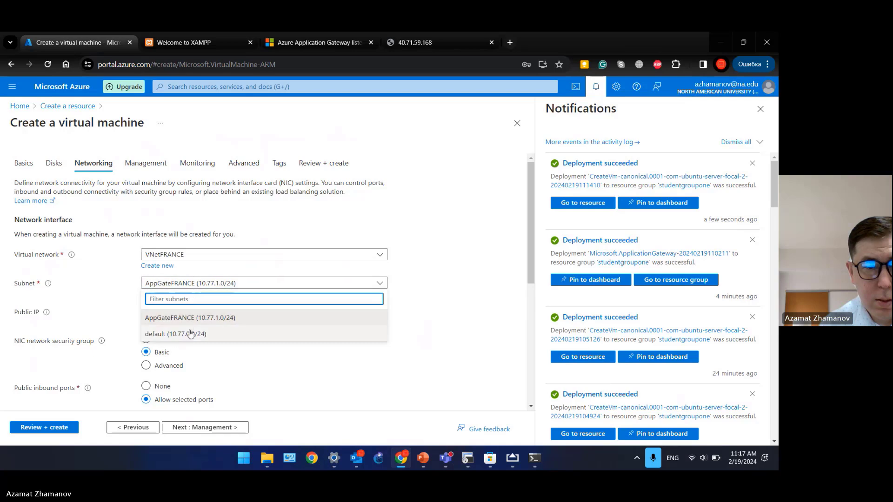
left_click(192, 334)
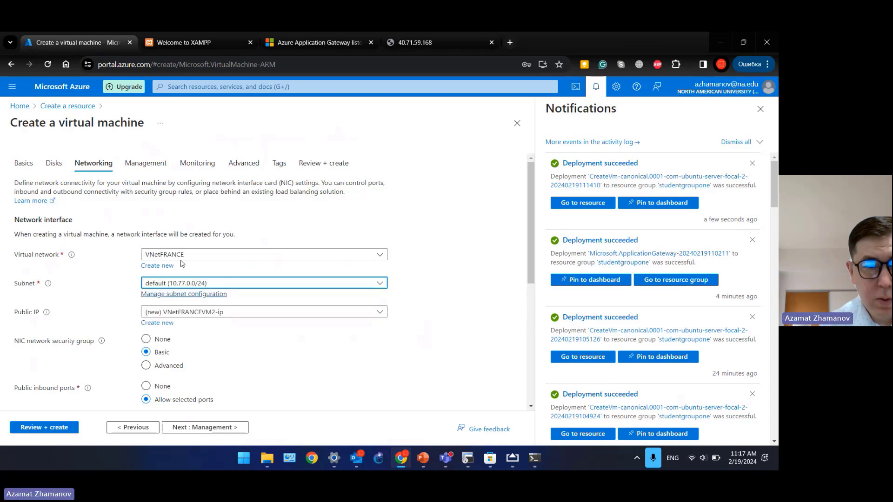
left_click(172, 316)
left_click(171, 336)
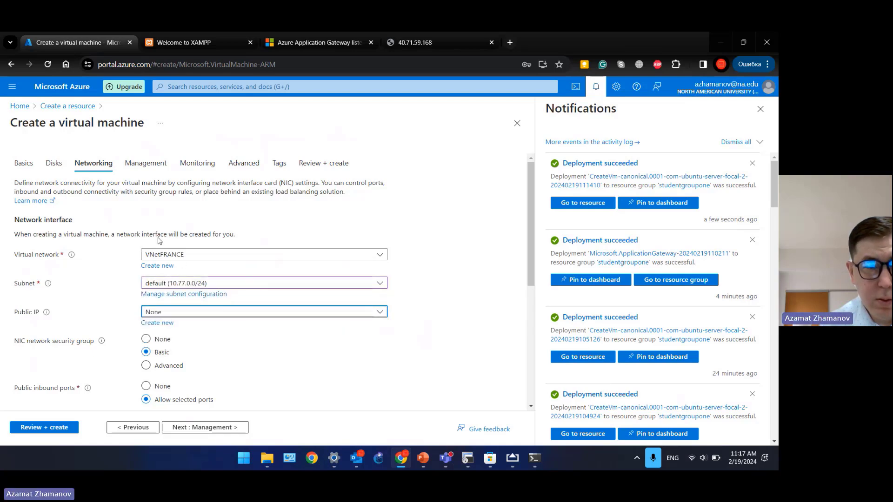
scroll(159, 232, "down", 1)
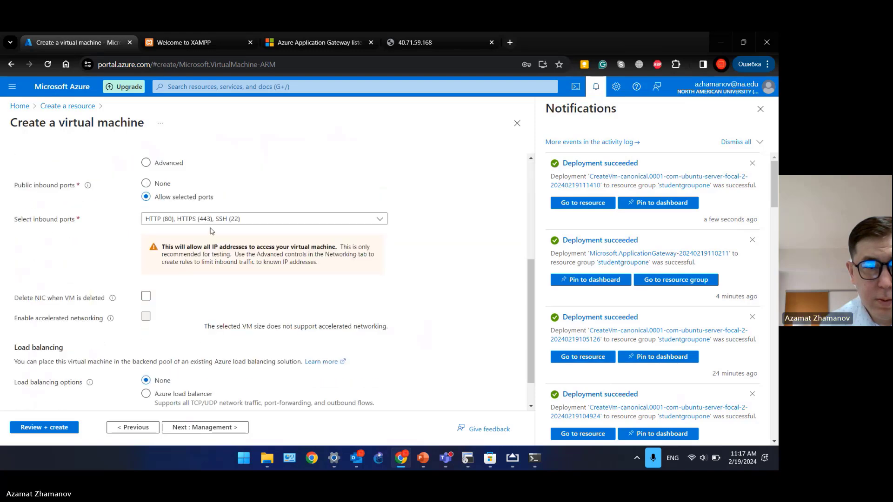
Step: Keep the default management, monitoring, advanced and tag settings of VNetFRANCEVM2 and create it
left_click(211, 428)
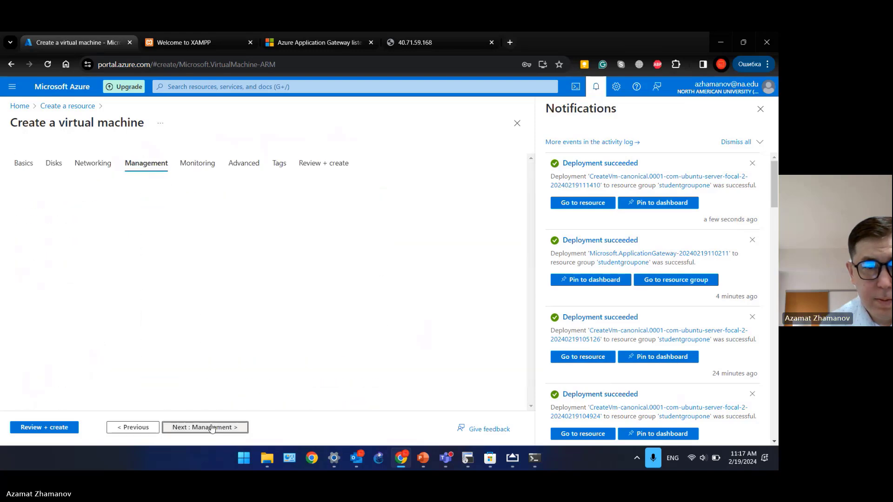
left_click(212, 427)
left_click(211, 428)
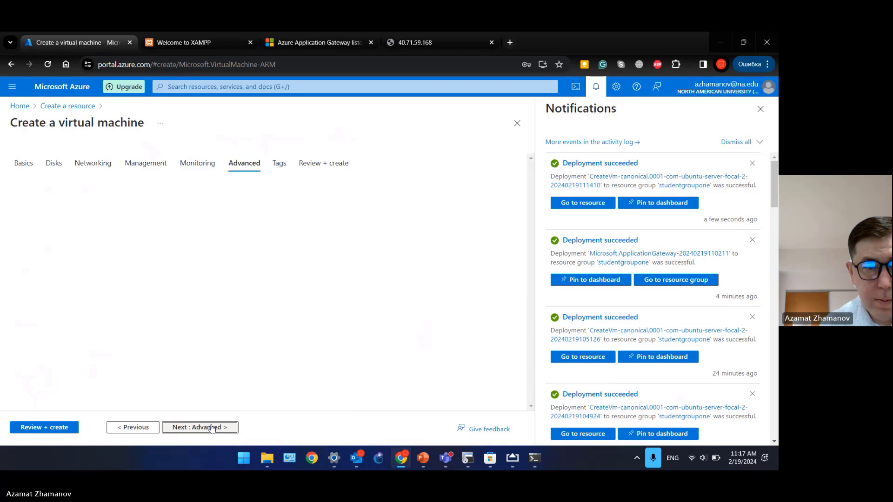
left_click(212, 427)
left_click(212, 428)
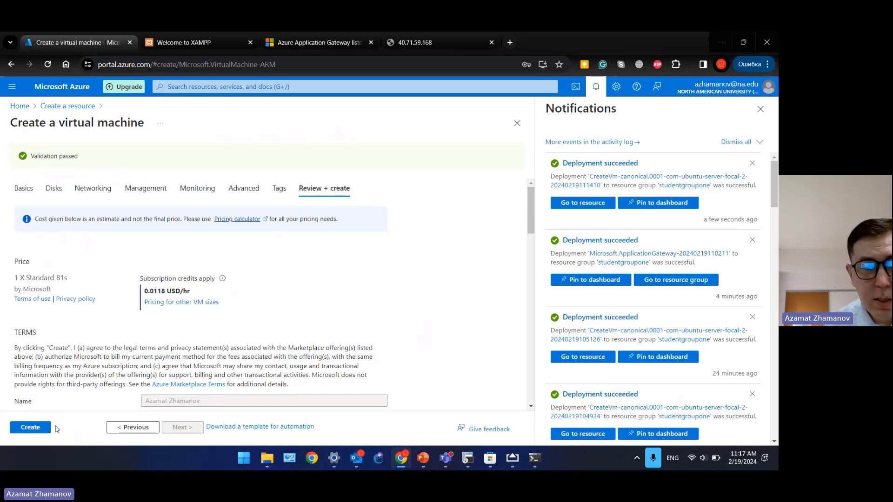
left_click(38, 428)
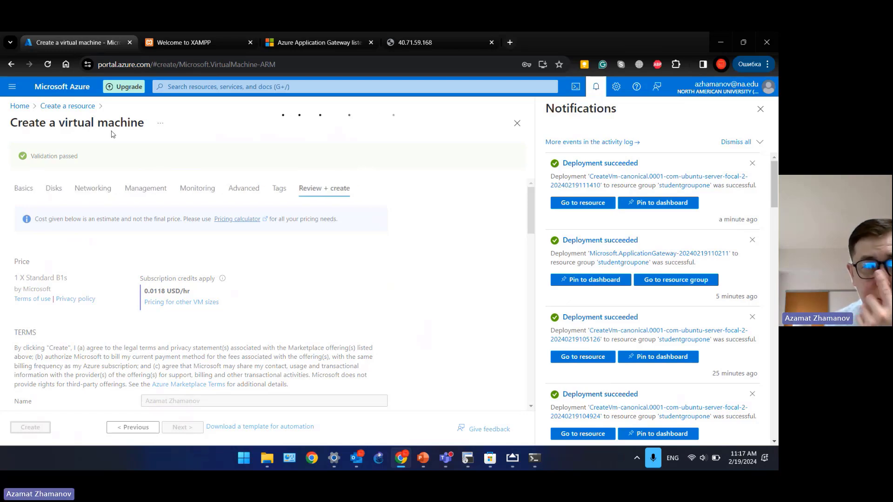
Step: Return to the portal home, refresh the list of all resources and open the VNetFRANCEVM1 virtual machine
left_click(19, 106)
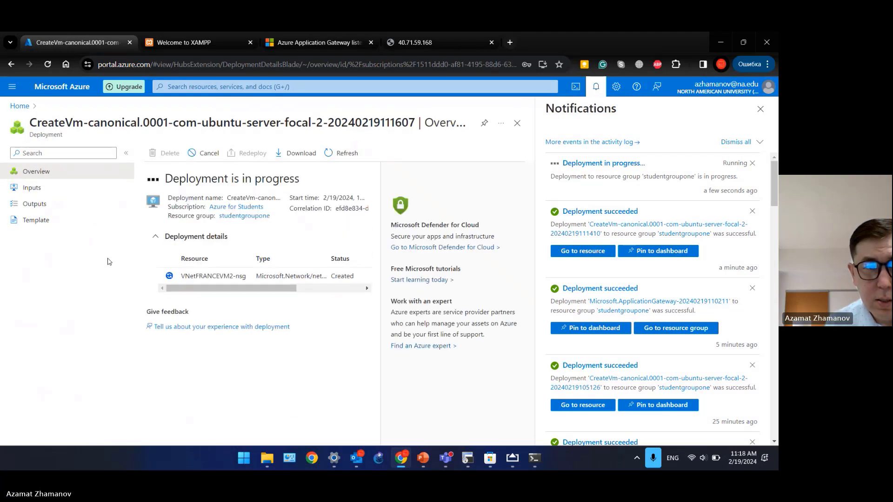
left_click(17, 107)
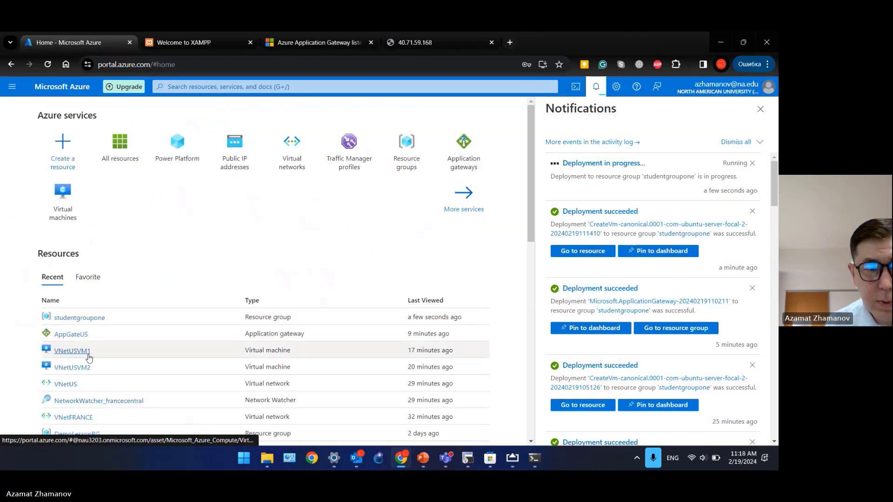
scroll(107, 365, "down", 4)
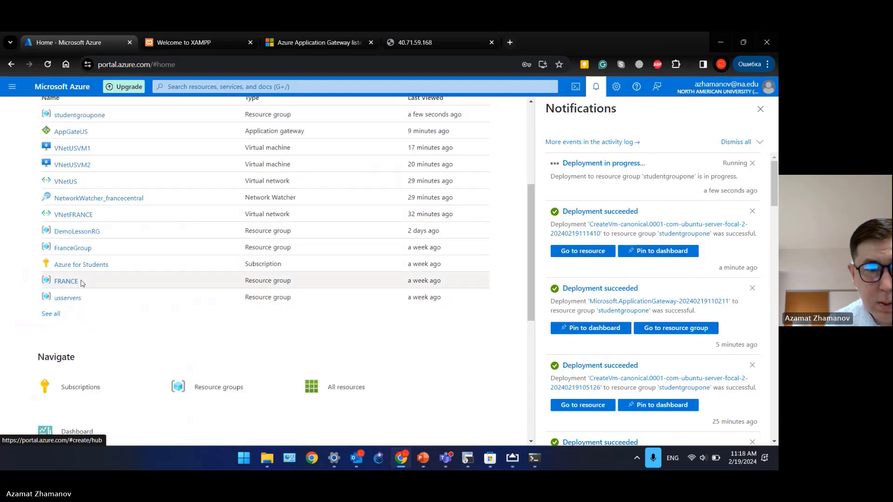
scroll(84, 281, "up", 4)
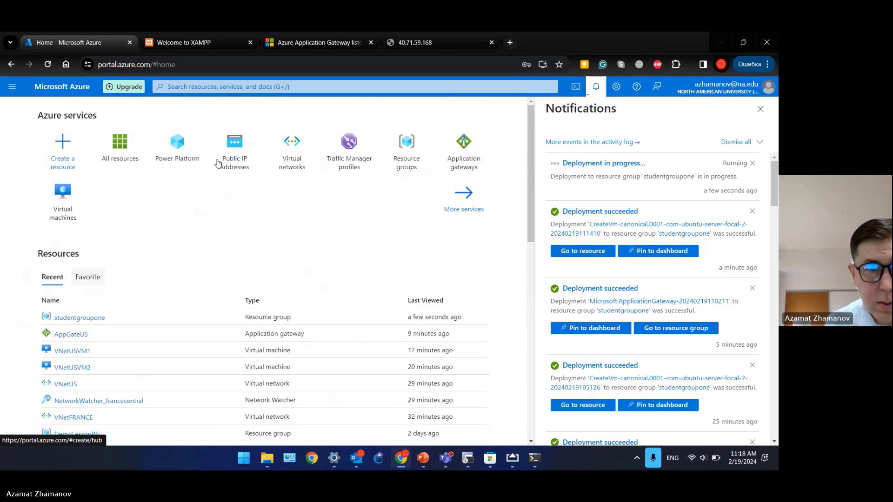
left_click(124, 163)
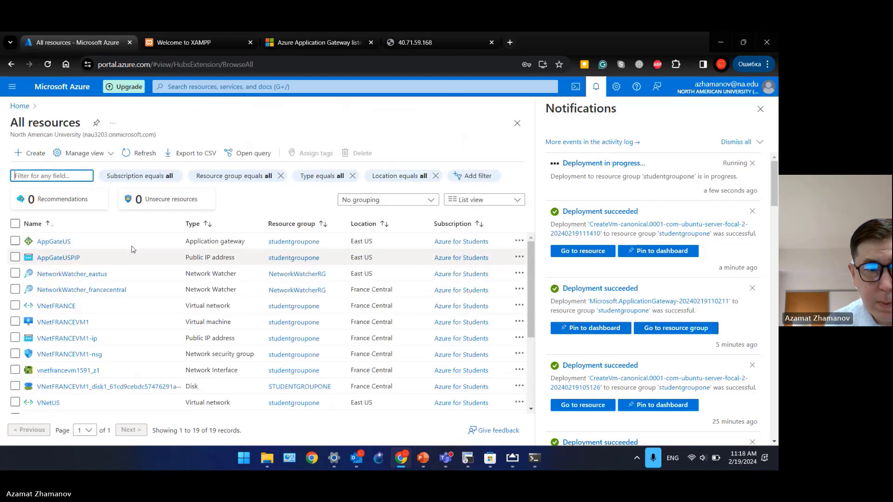
left_click(140, 153)
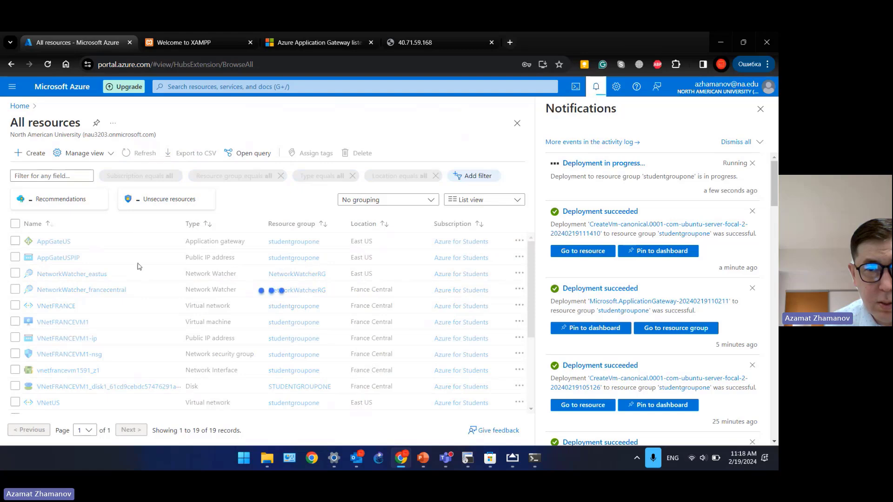
left_click(73, 323)
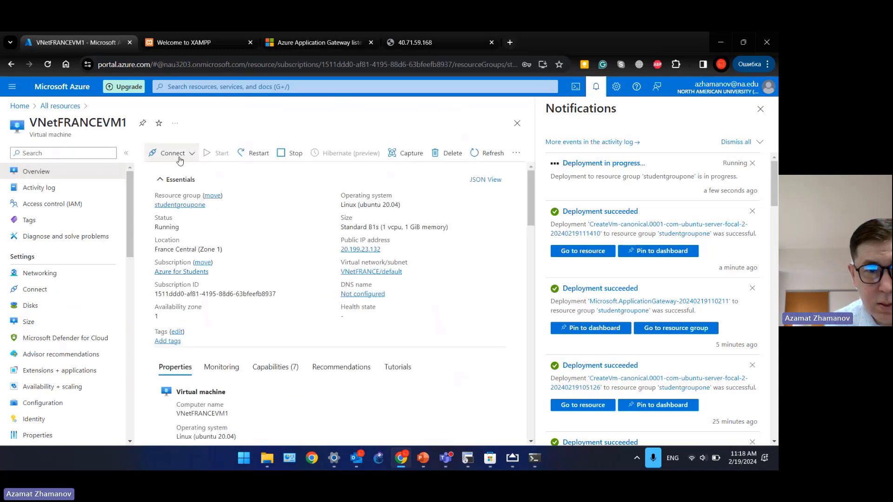
Step: Expand the additional connection methods of VNetFRANCEVM1 and open its serial console
left_click(41, 293)
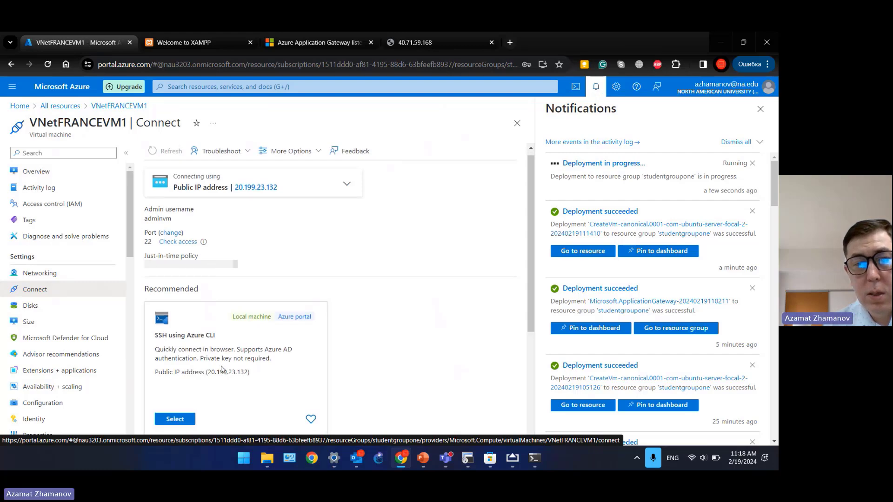
scroll(246, 349, "down", 4)
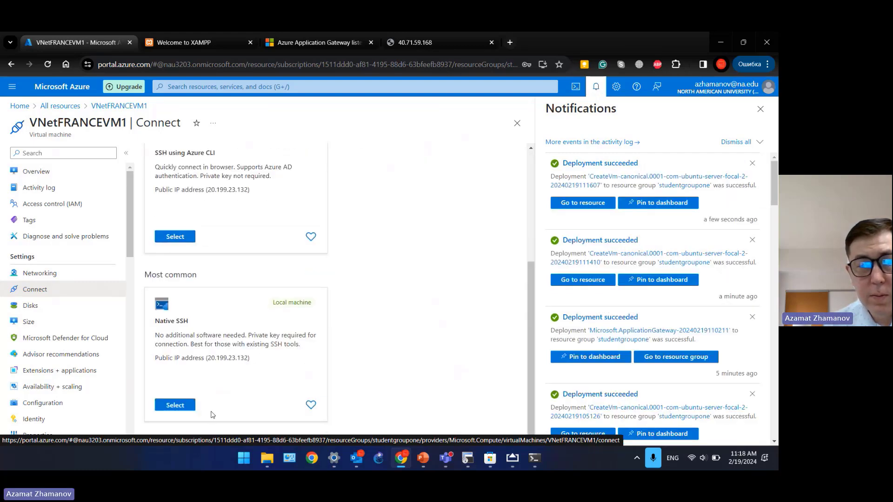
left_click(154, 441)
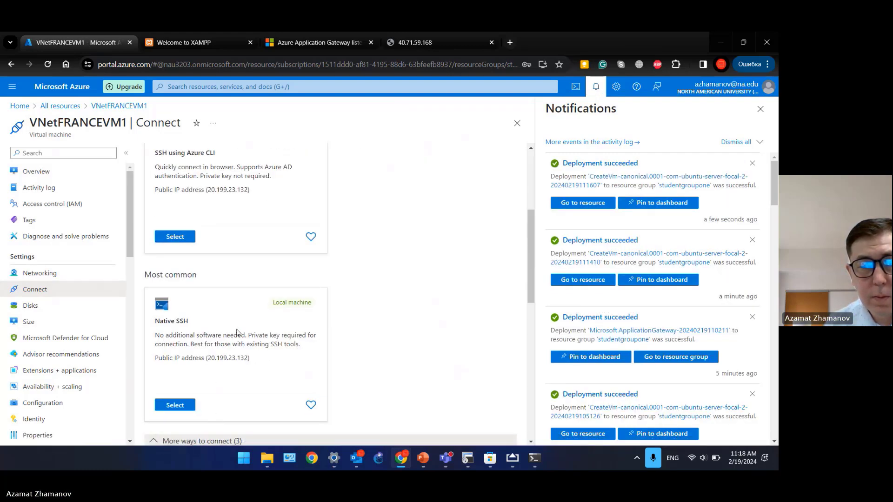
scroll(238, 333, "down", 5)
scroll(215, 313, "down", 4)
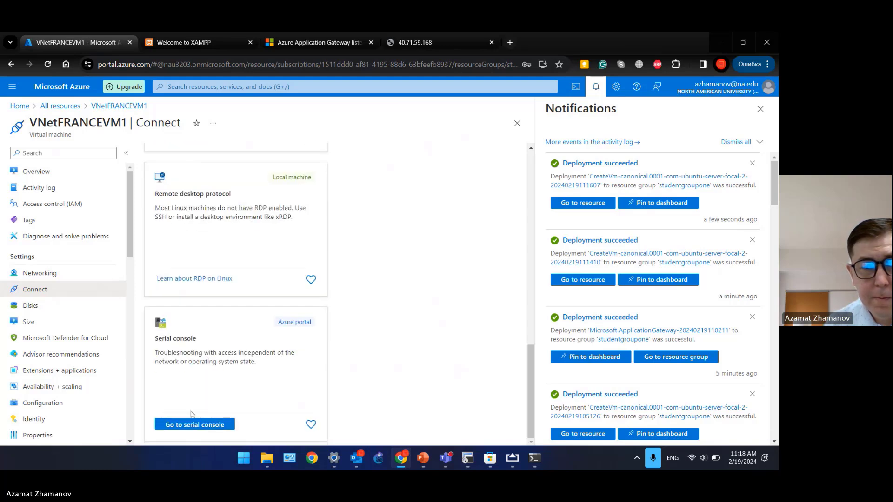
left_click(194, 424)
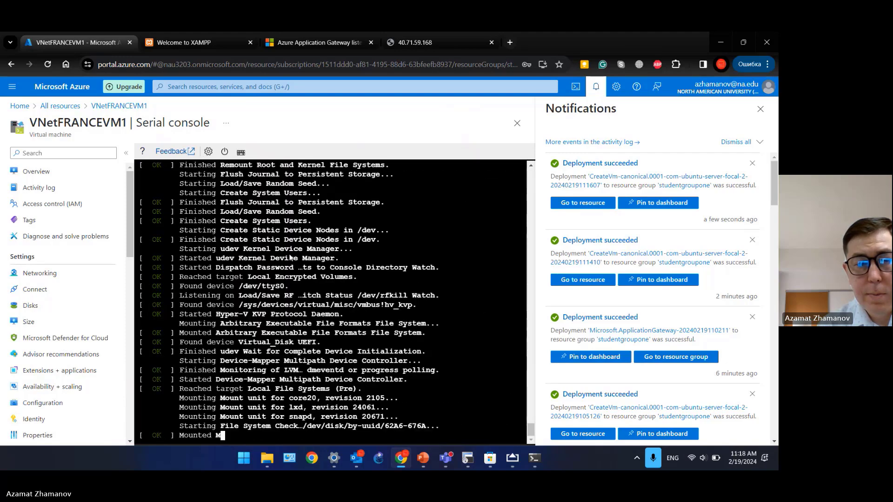
Step: Log in to the VNetFRANCEVM1 console as adminvm with the account password
type("adminvm")
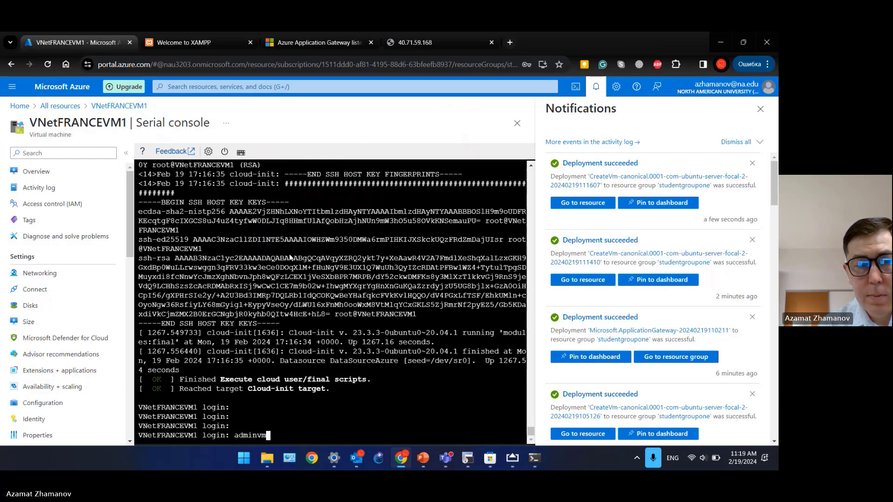
key("Return")
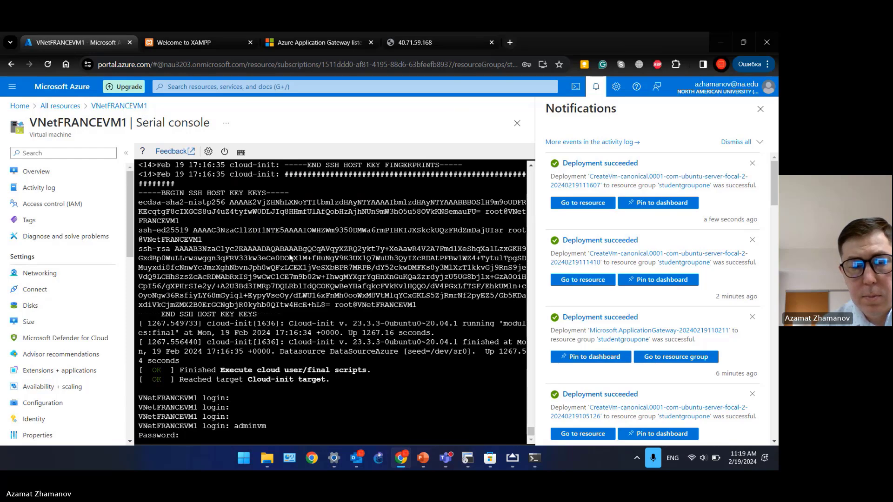
key("Return")
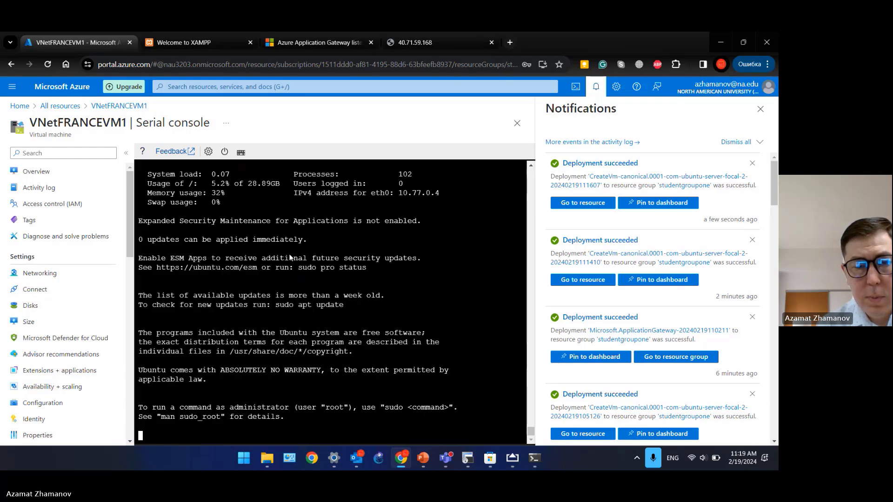
Step: Refresh the package lists on VNetFRANCEVM1 with sudo apt update
key("Return")
key("Return")
key("Return")
key("Return")
type("sudo apt update")
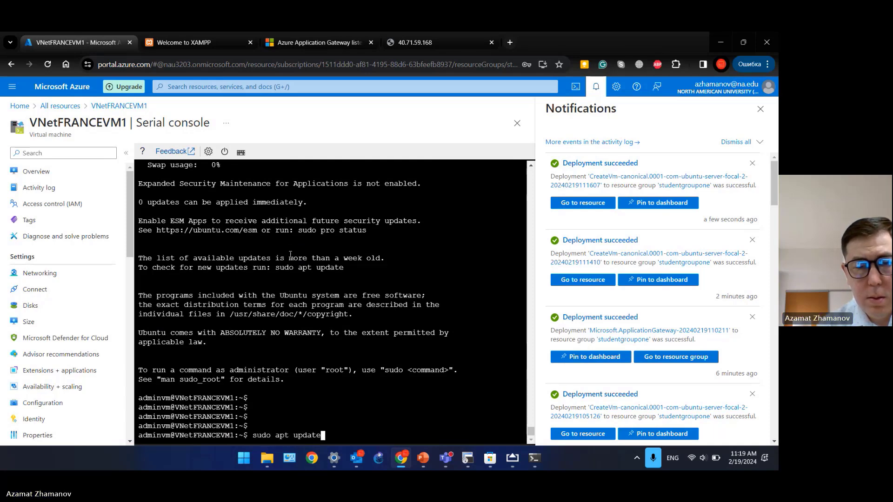
key("Return")
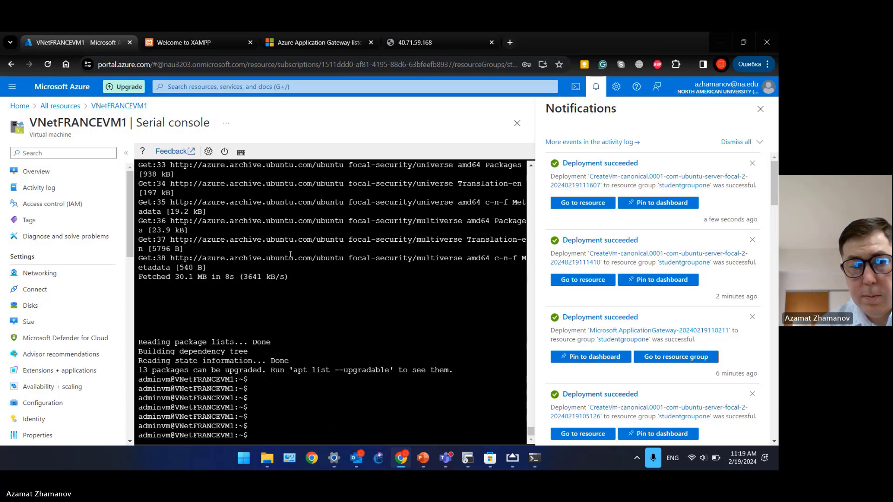
Step: Install the Apache web server with sudo apt-get install apache2 and accept the installation with y
key("BackSpace")
type("sudo ")
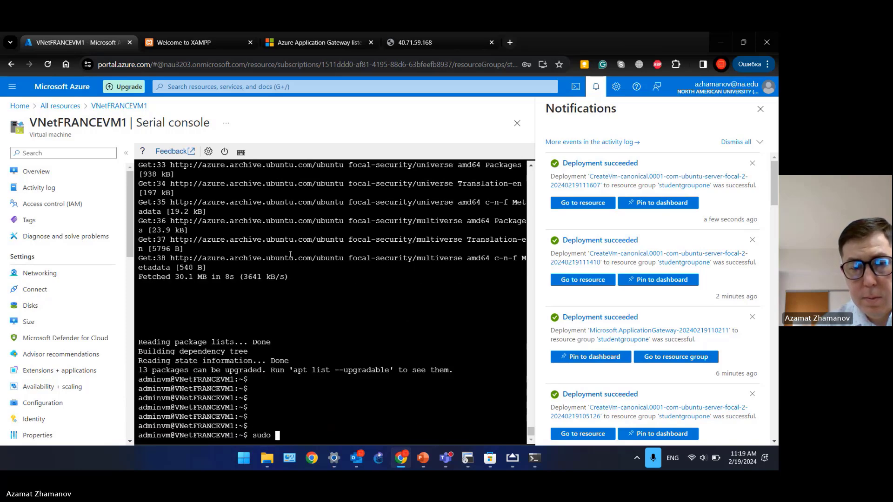
type("apt-get")
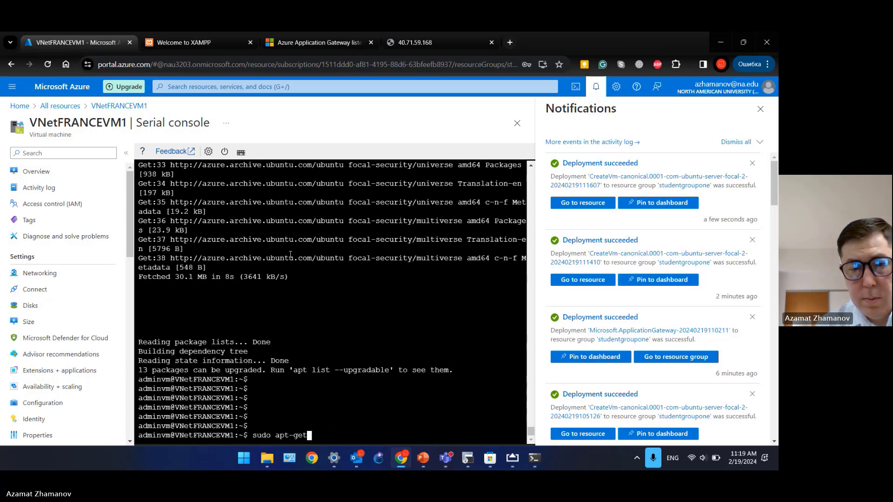
type(" install ap")
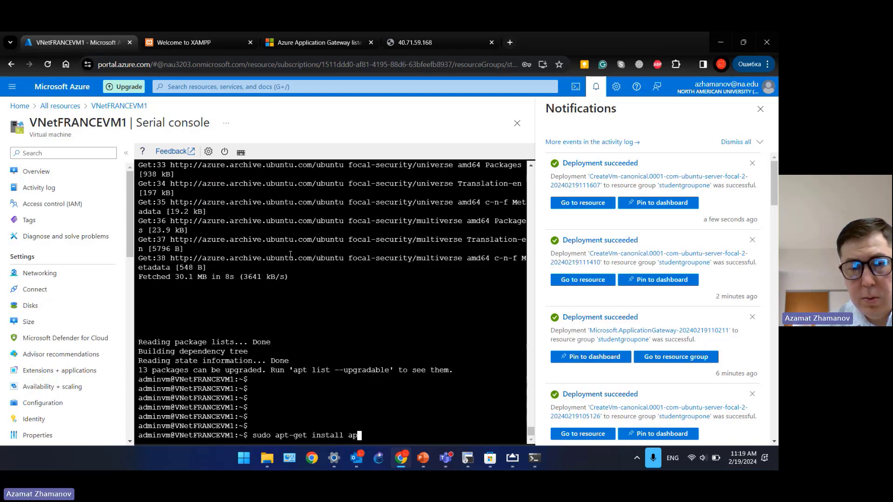
type("ache2")
key("Return")
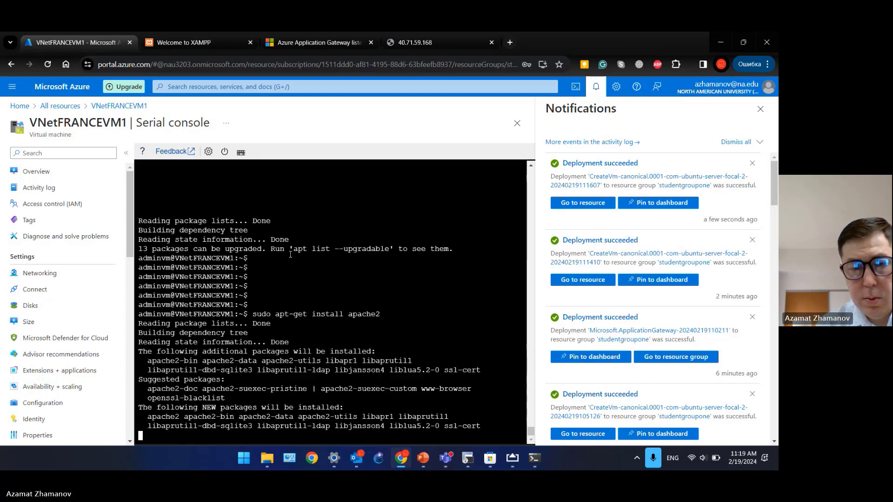
type("y")
key("Return")
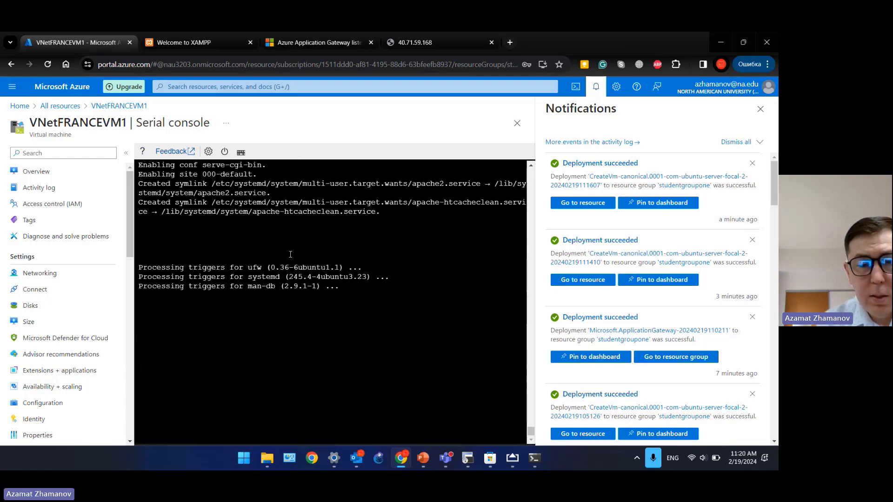
Step: Open portal.azure.com in a new browser tab placed directly after the VNetFRANCEVM1 tab, checking the Apache installation's progress meanwhile
key("ctrl+t")
type("portal.azure.com")
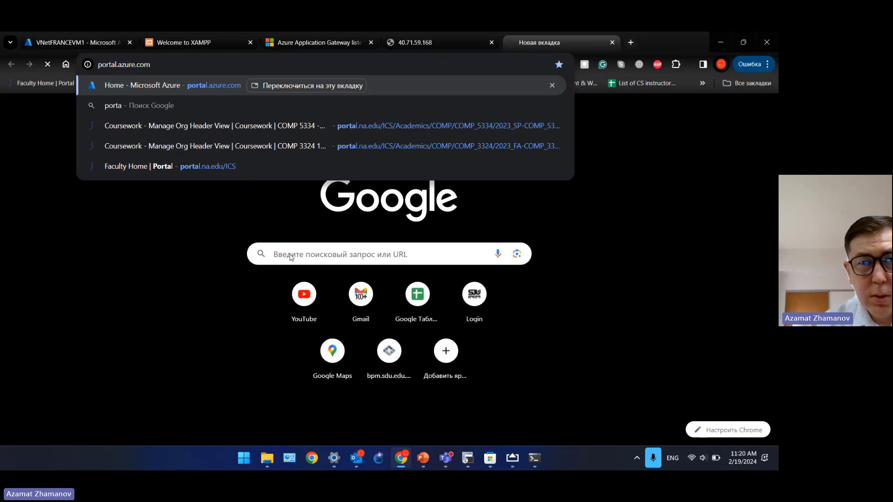
key("Return")
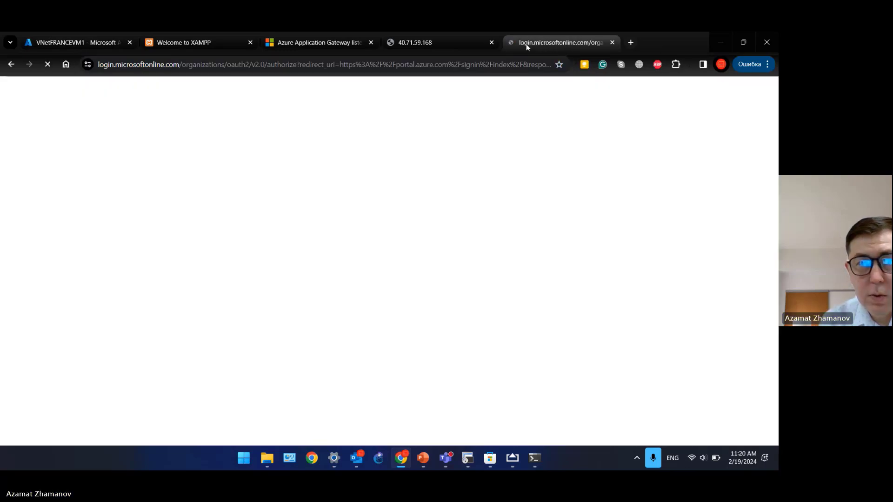
left_click_drag(526, 44, 171, 41)
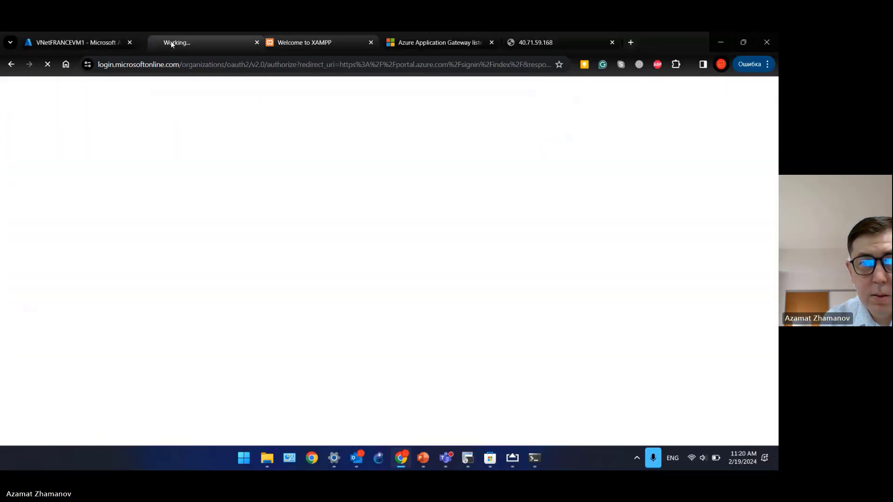
left_click(122, 44)
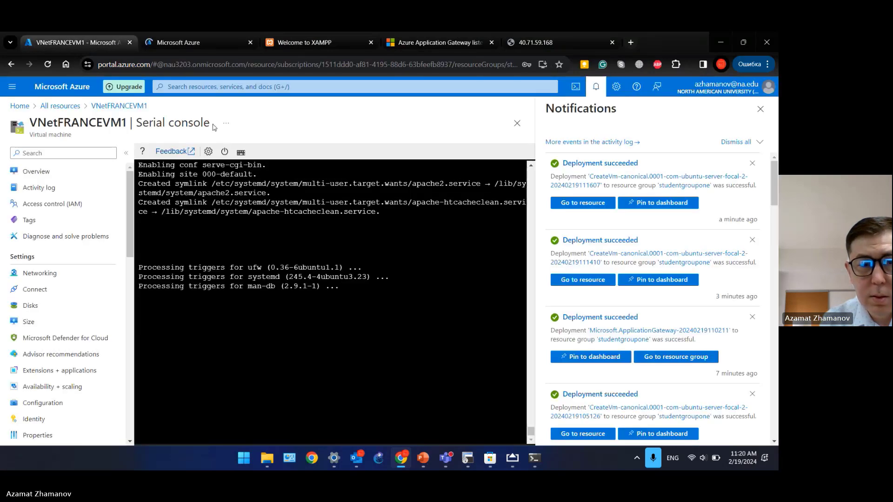
key("ctrl+Tab")
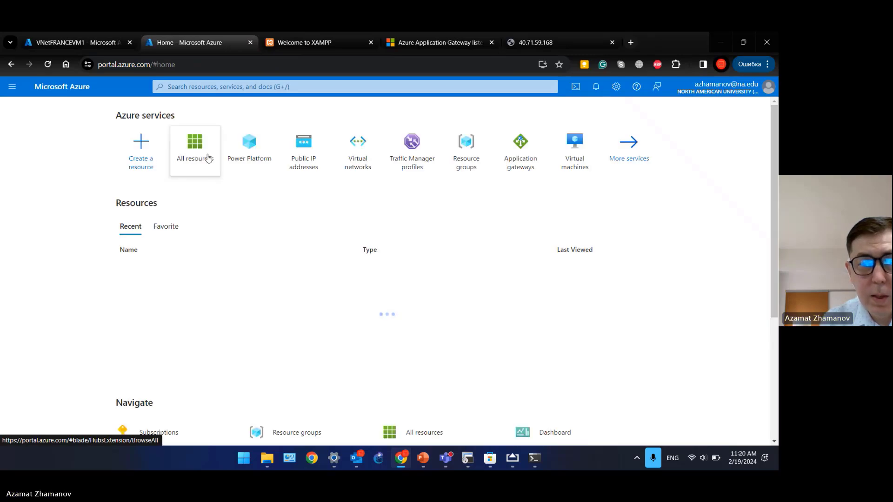
Step: Open VNetFRANCEVM2 from the list of all resources in the second portal tab and show its connection options
left_click(205, 161)
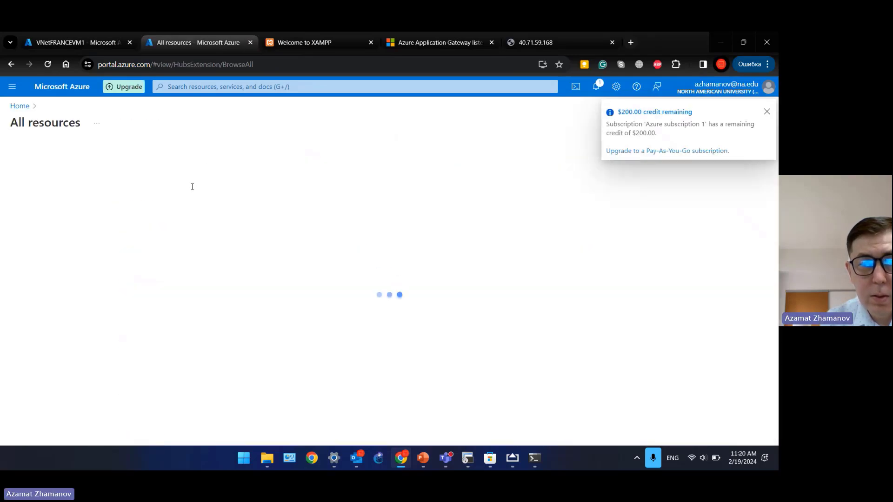
left_click(78, 43)
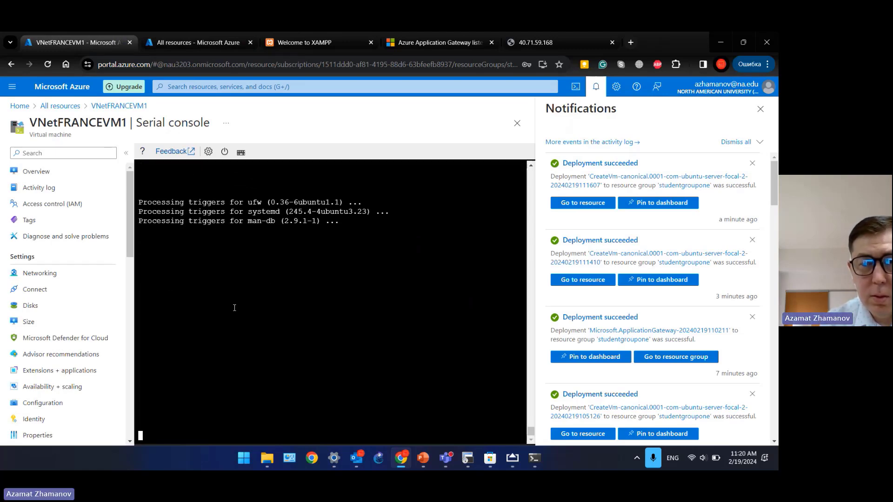
key("ctrl+Tab")
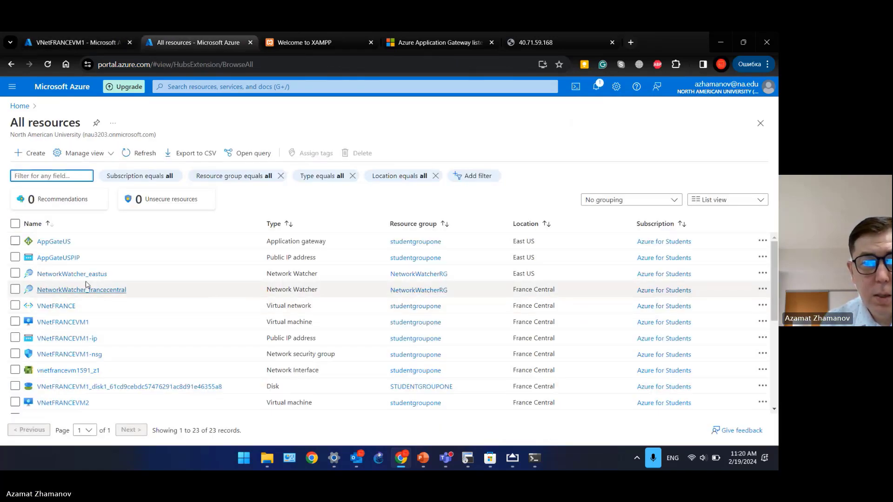
left_click(70, 403)
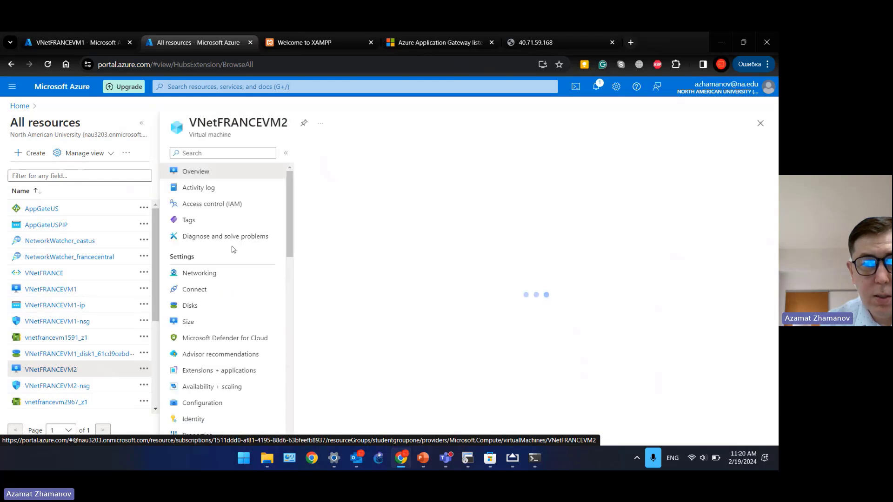
left_click(194, 291)
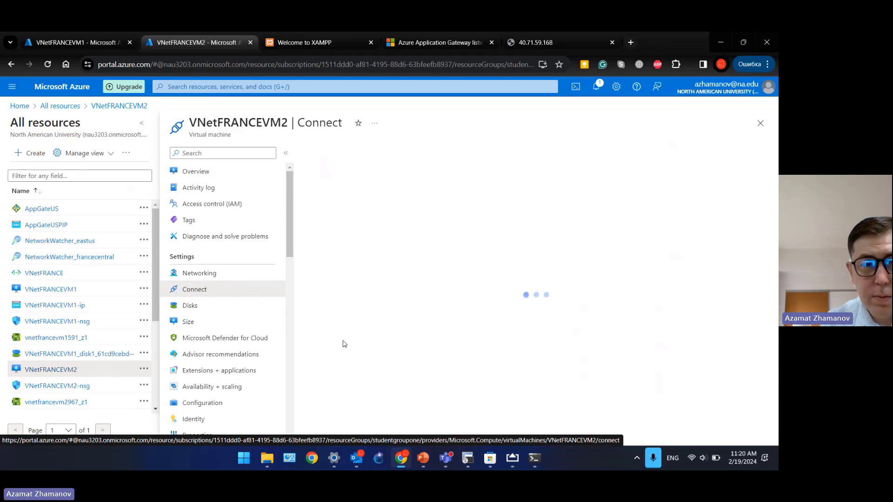
Step: Return to the VNetFRANCEVM1 serial console and change to the /var/www/html directory
key("ctrl+shift+Tab")
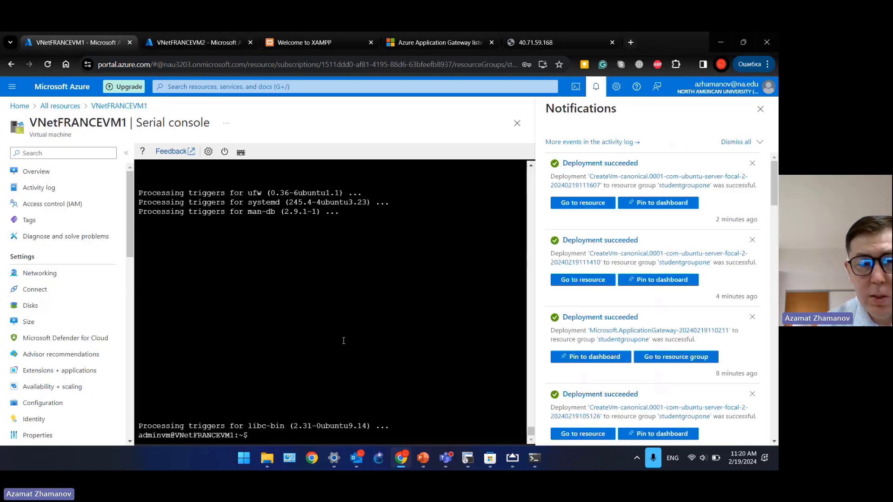
type("cd /v")
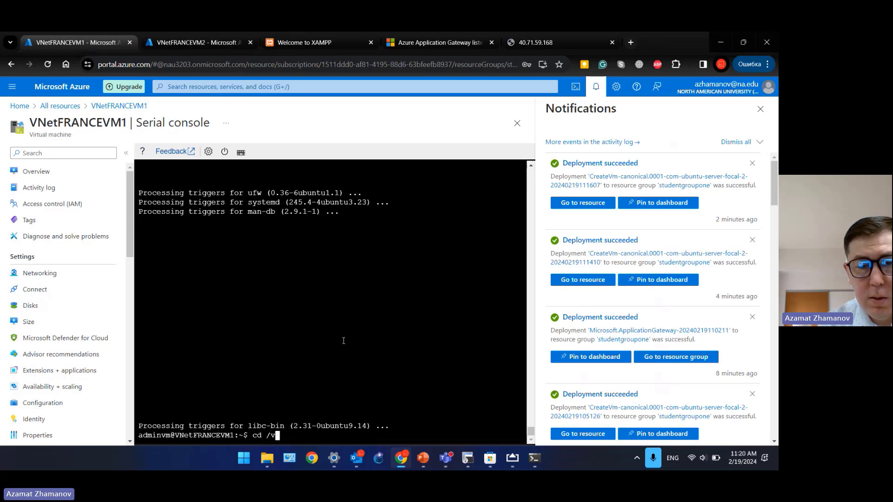
type("ar/")
type("ww")
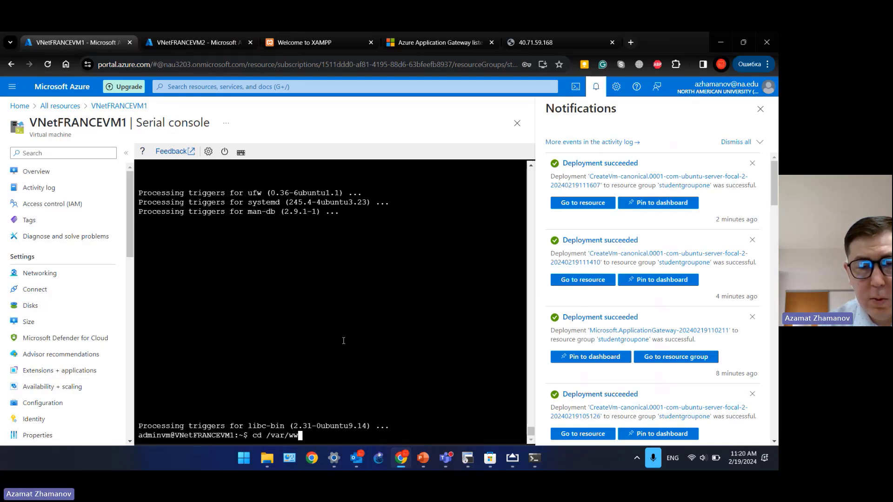
type("w/html")
key("Return")
Step: Delete the default web page with sudo rm index.html
type("r")
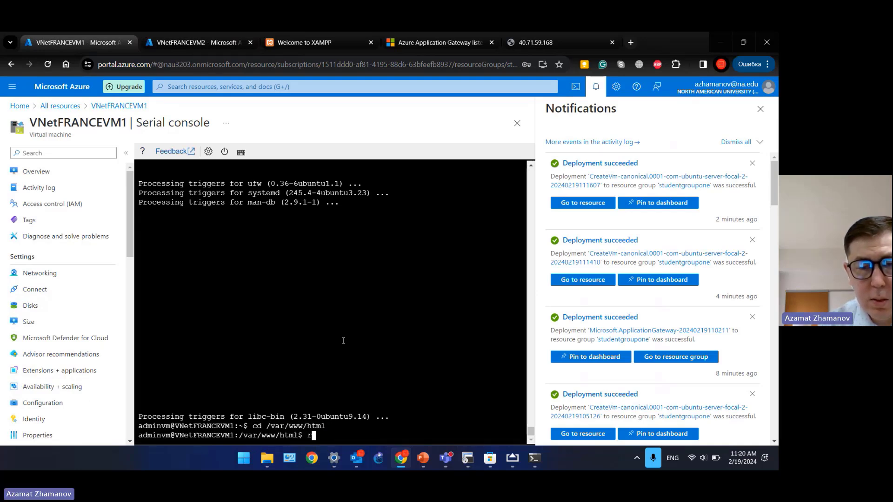
key("BackSpace")
type("sudo rm index.html")
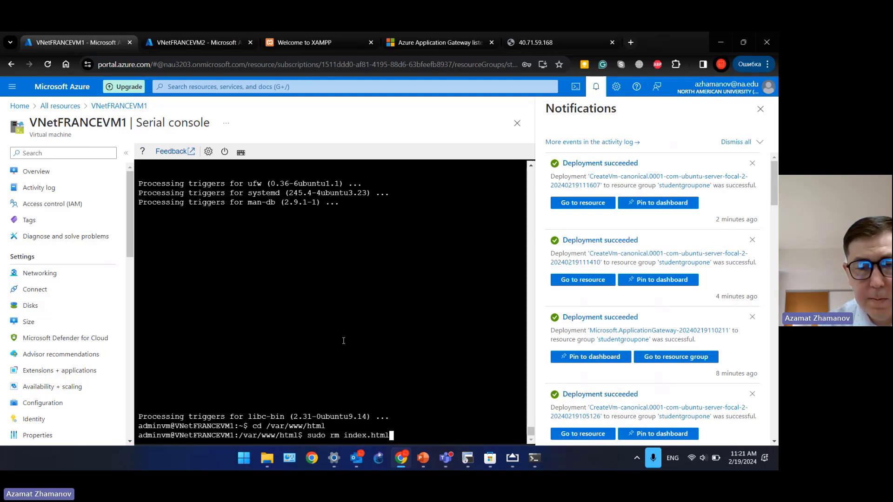
key("Return")
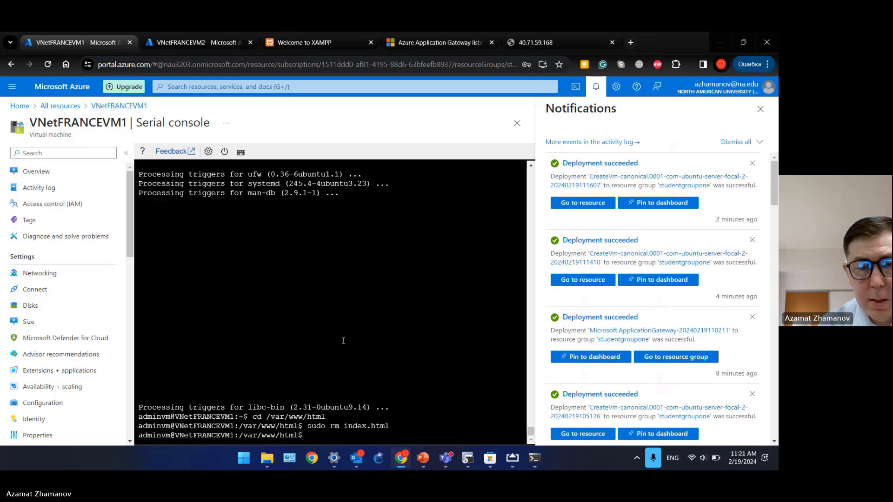
Step: Create a new index.html file in the nano editor with sudo nano index.html
type("sudo nan")
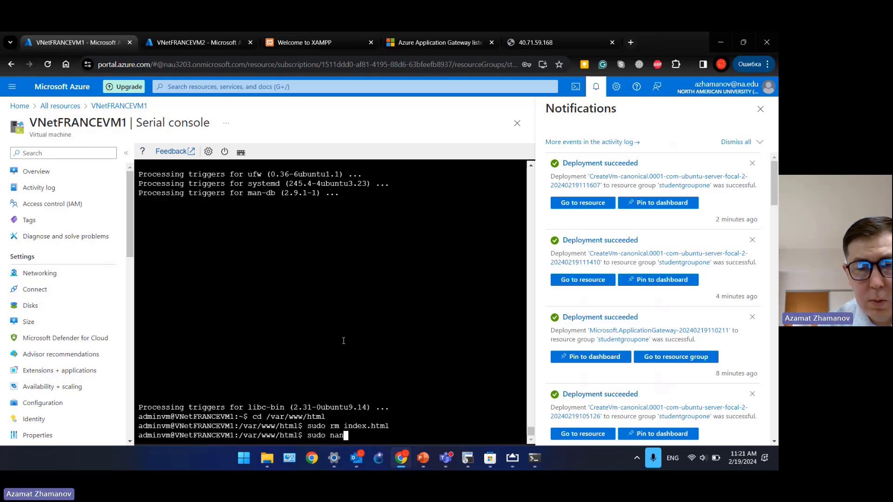
type("o index.html")
key("Return")
Step: Write <html><h1>FRANCE Server 1</h1></html> in index.html, then save the file under the same name and exit nano
type("<htm")
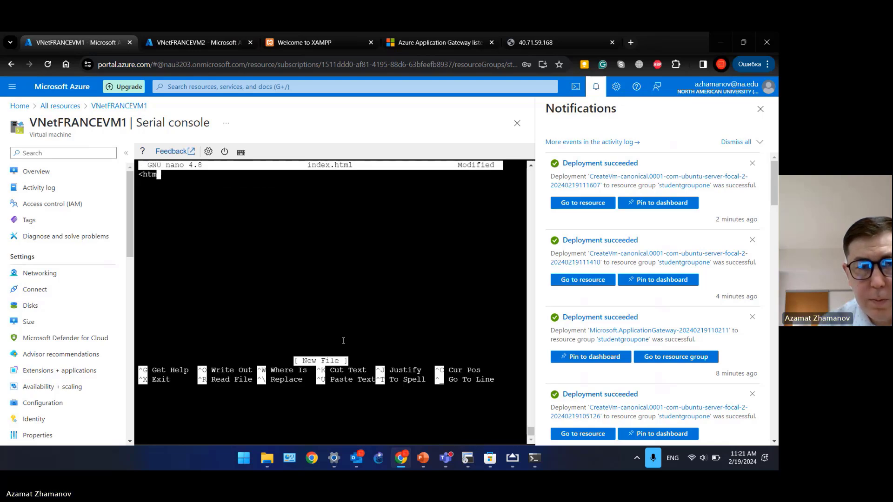
type("l><h1")
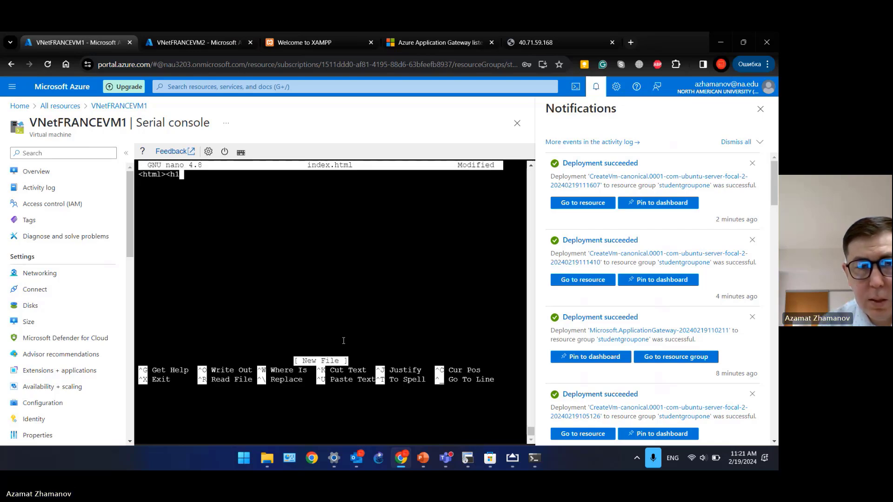
type(">")
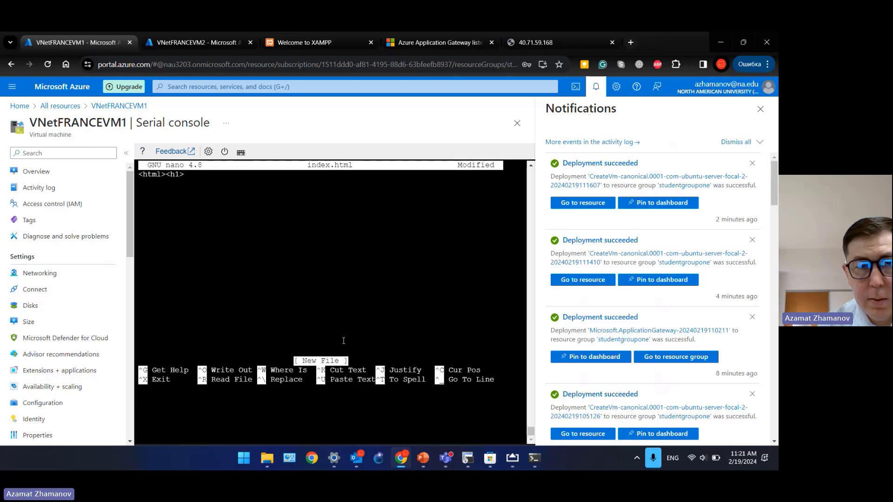
type("VM")
key("BackSpace")
key("BackSpace")
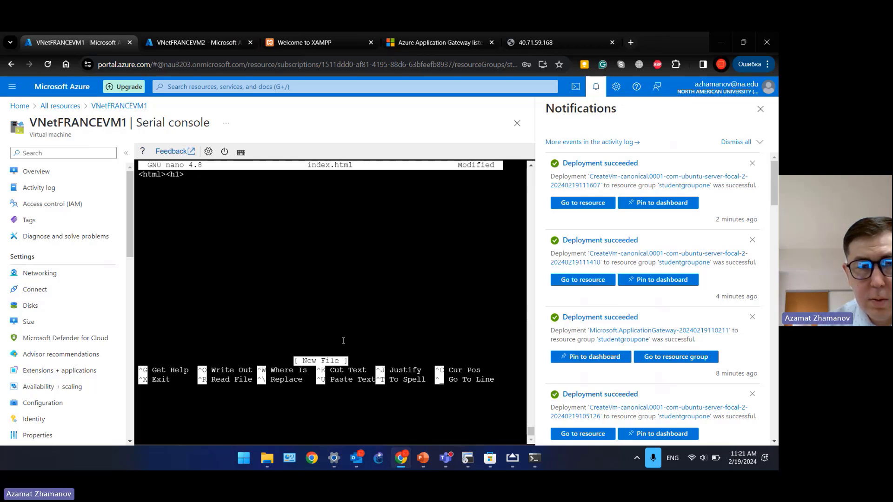
type("FRANCE ")
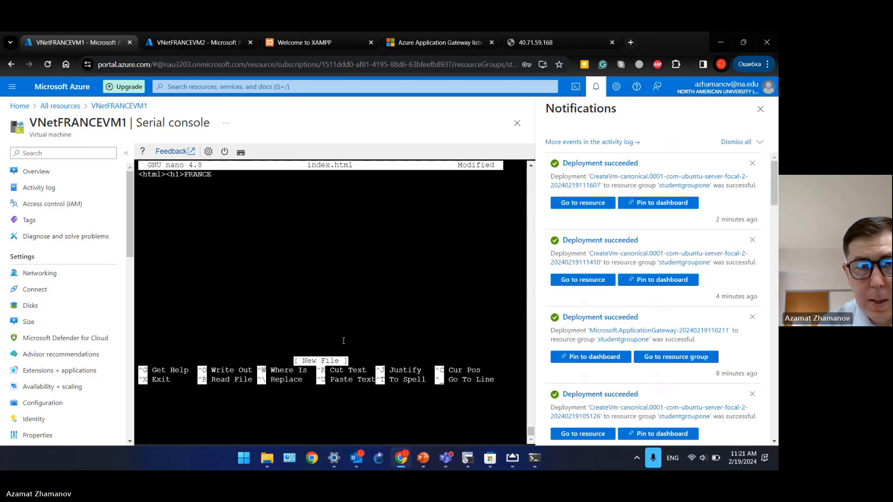
type("Server")
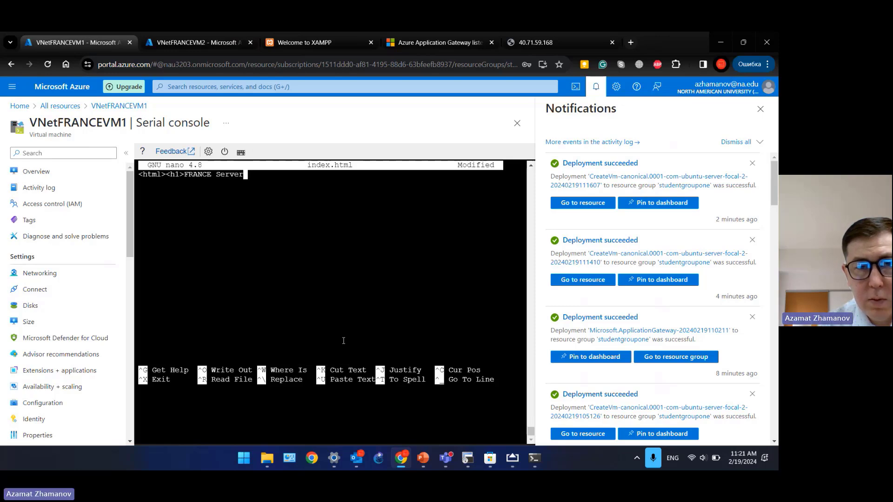
type(" 1</")
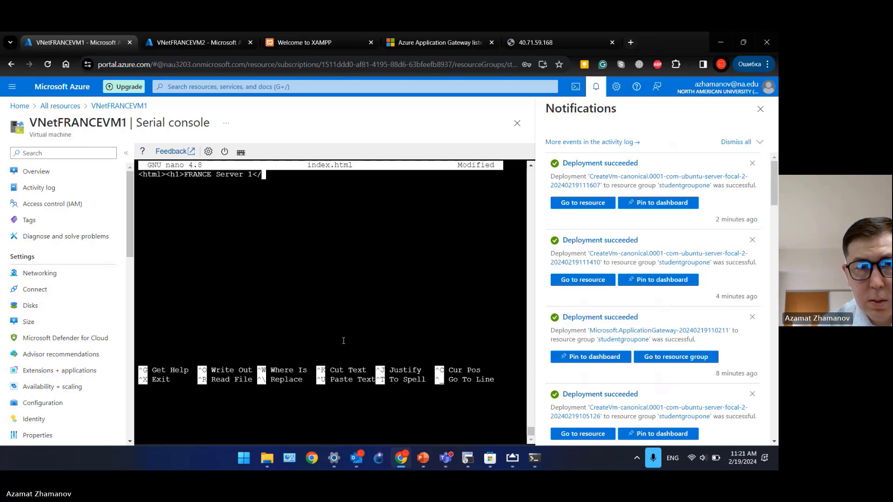
type("h1></")
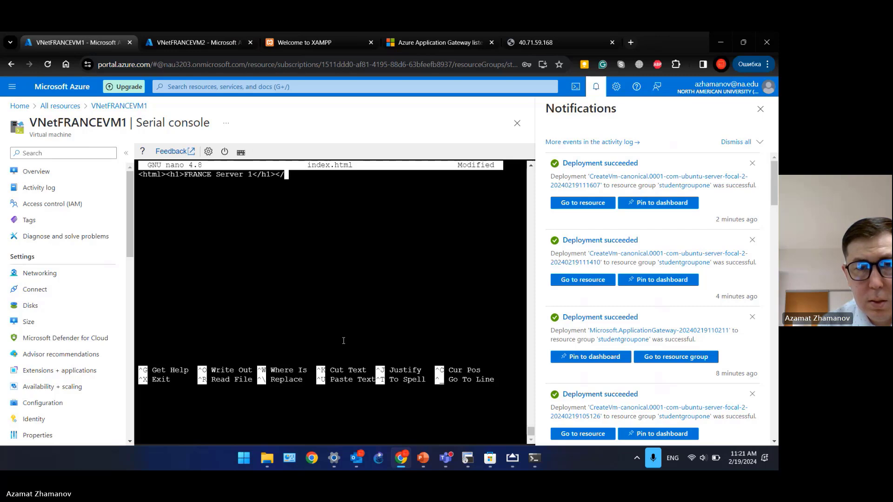
type("html>")
key("ctrl+x")
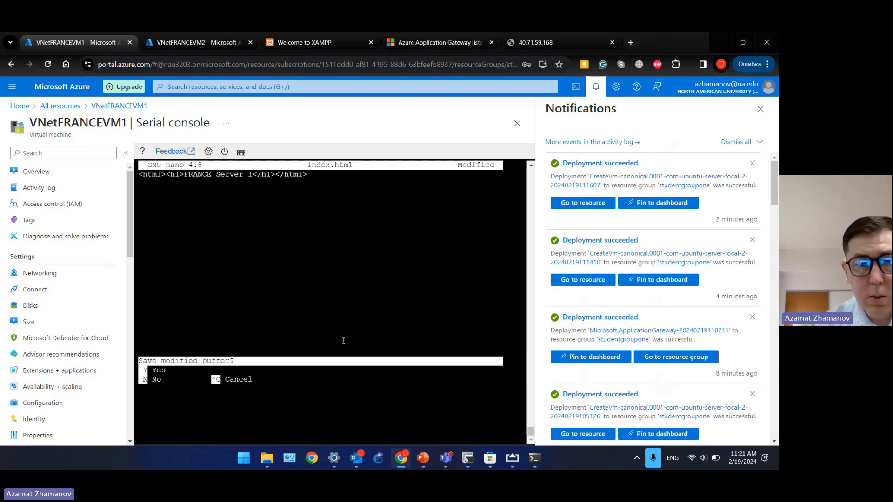
key("y")
key("Return")
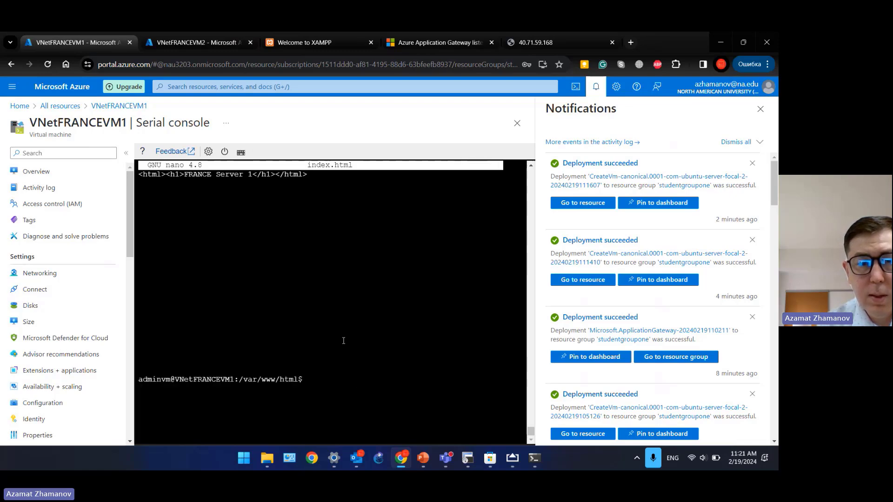
Step: Switch to the VNetFRANCEVM2 browser tab and connect to that machine's serial console
key("ctrl+Tab")
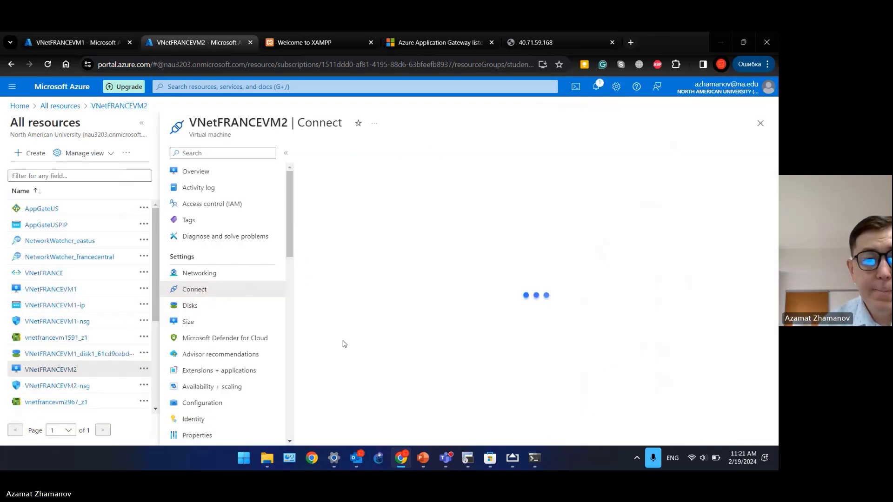
scroll(360, 347, "down", 1)
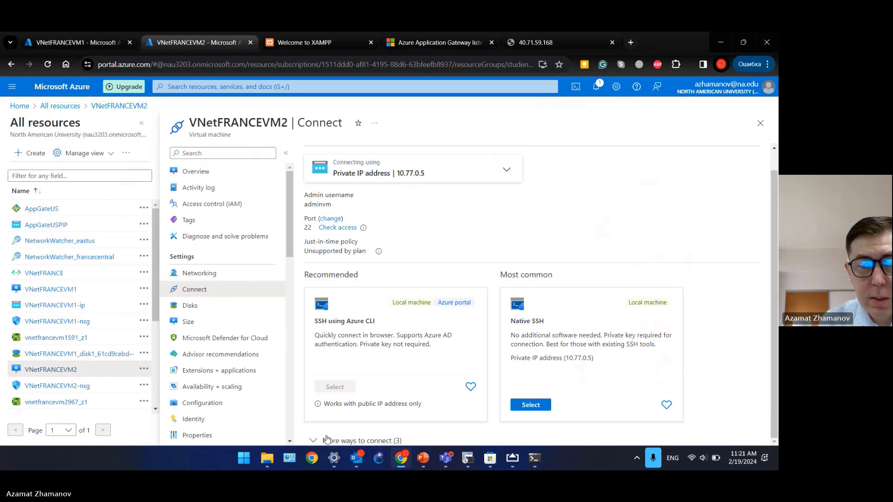
scroll(334, 341, "down", 5)
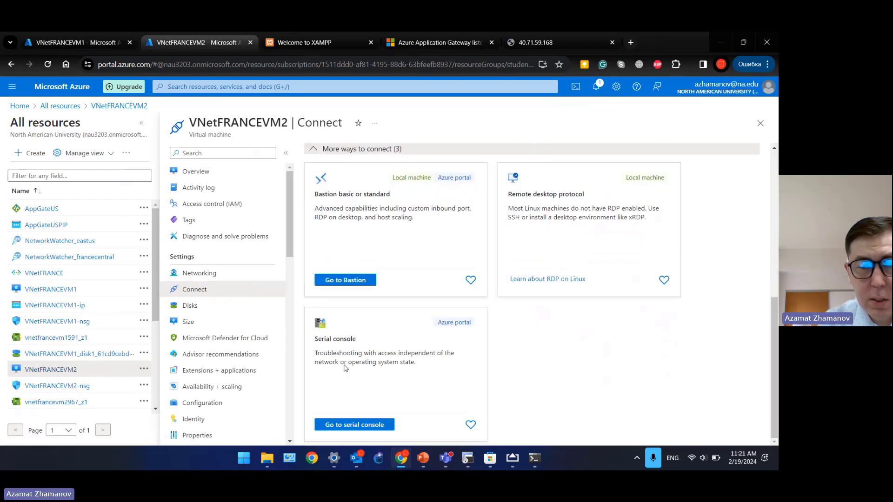
left_click(361, 424)
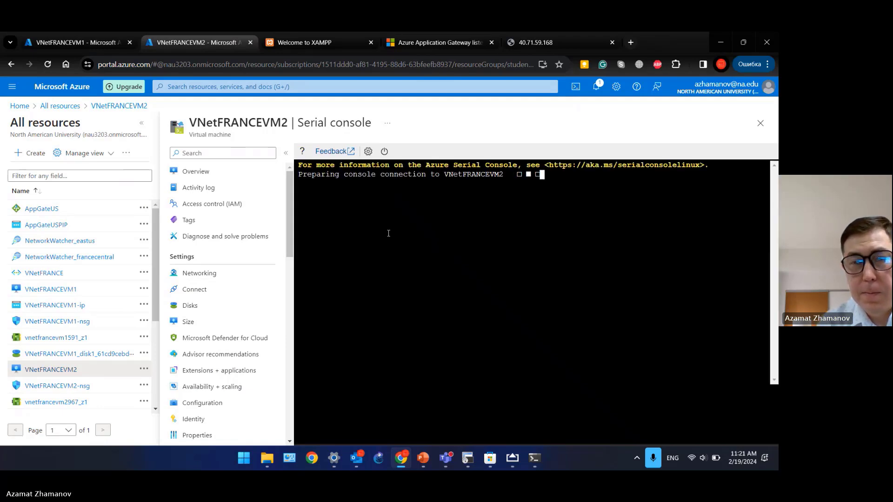
left_click(639, 143)
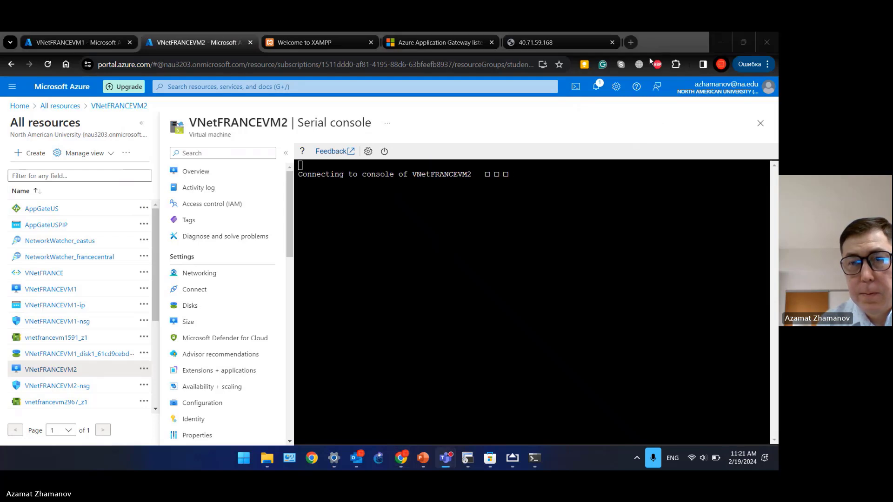
left_click(482, 219)
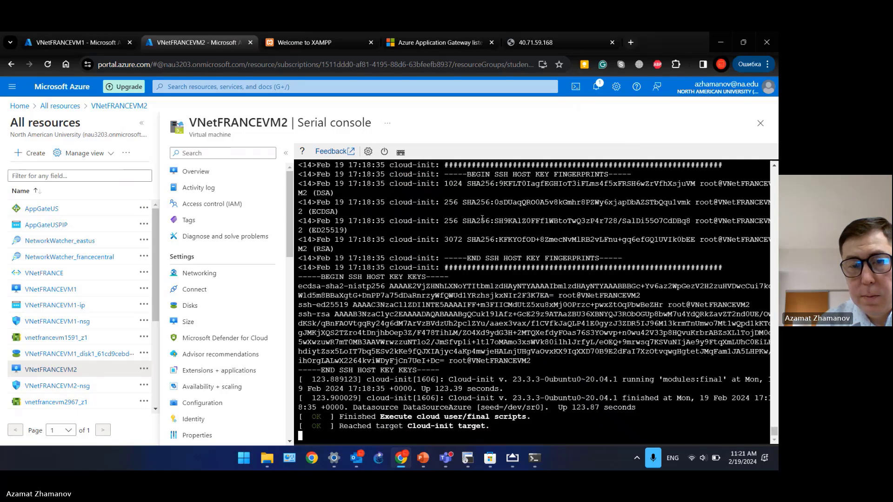
Step: Log in to the VNetFRANCEVM2 console as adminvm with the account password and bring up the shell prompt
key("Return")
key("Return")
key("Return")
key("Return")
type("adminvm")
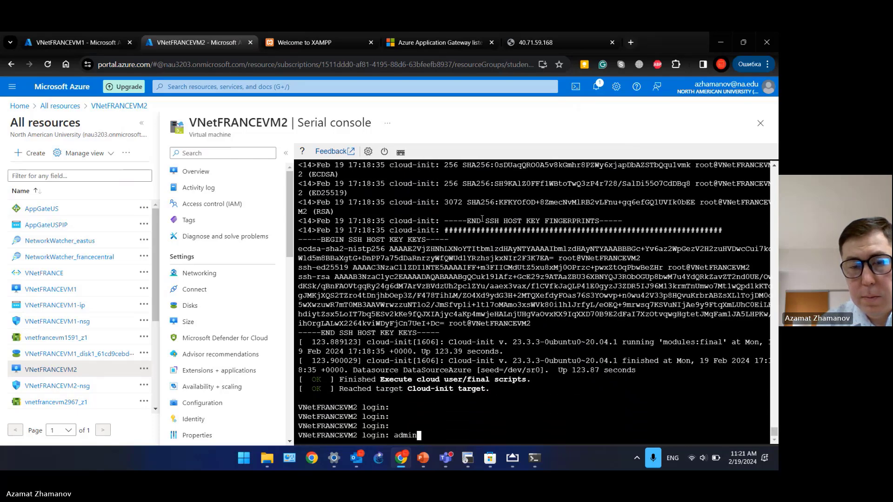
key("Return")
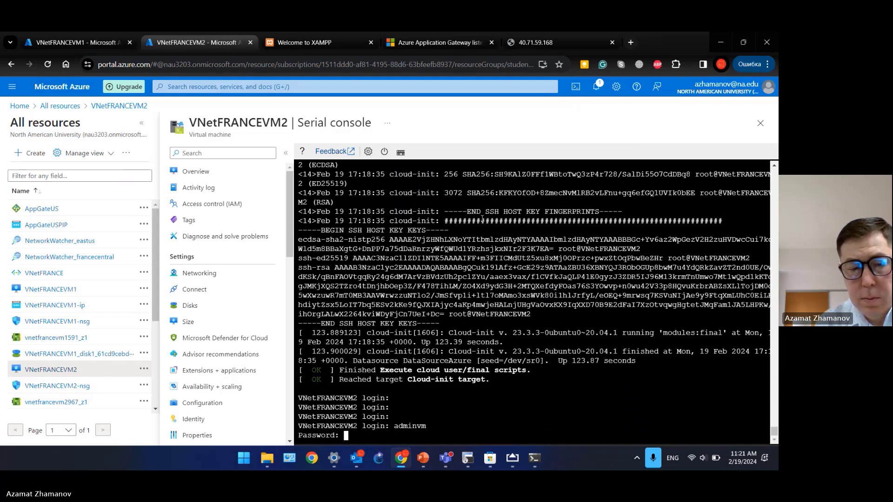
key("Return")
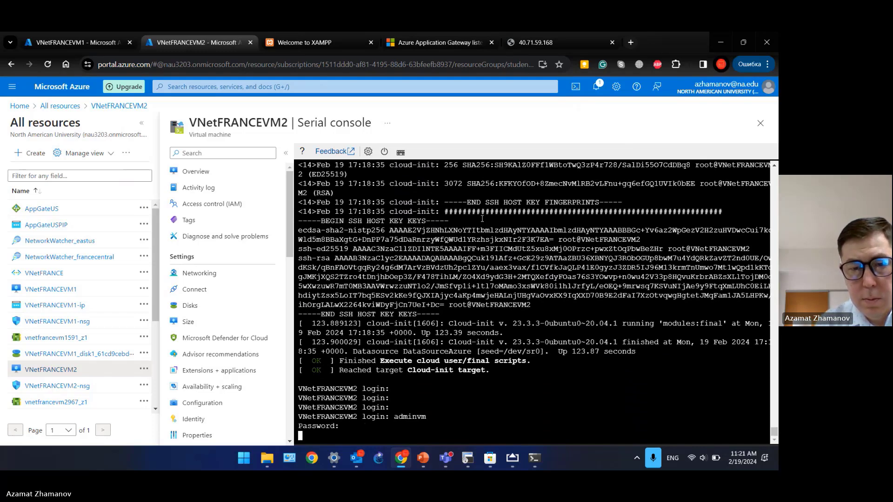
key("Return")
key("Return")
key("Return")
key("Return")
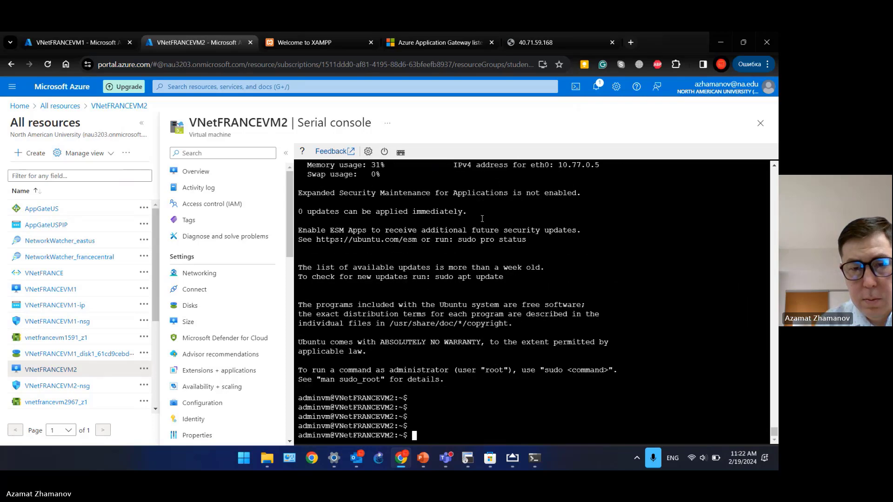
Step: Refresh the package lists on VNetFRANCEVM2 with sudo apt update, checking the VNetFRANCEVM1 console while it runs
type("sudo ap")
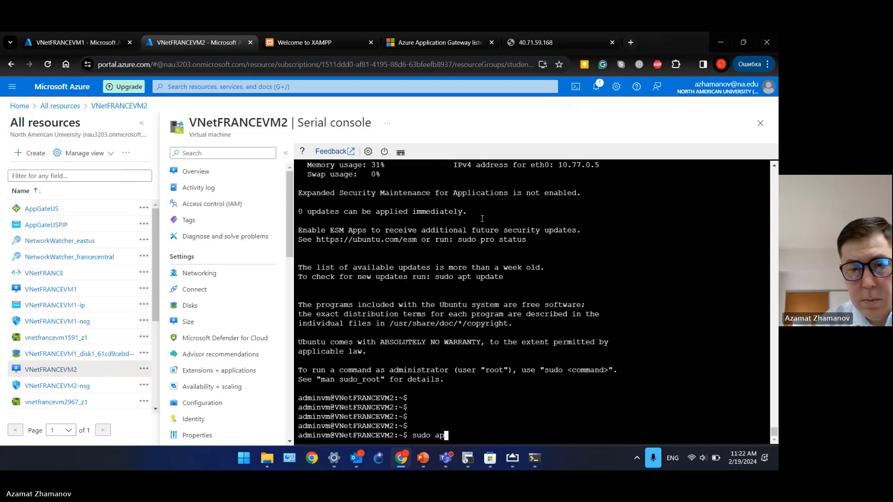
type("t up")
type("d")
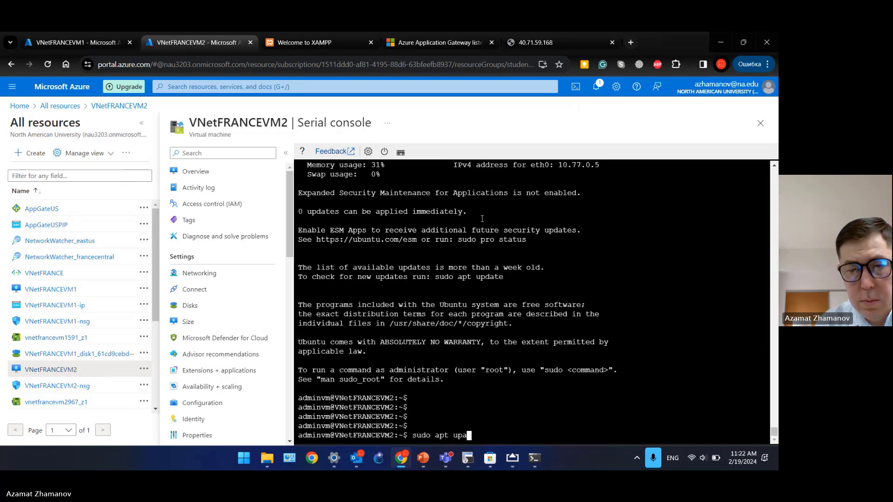
type("ate")
key("Return")
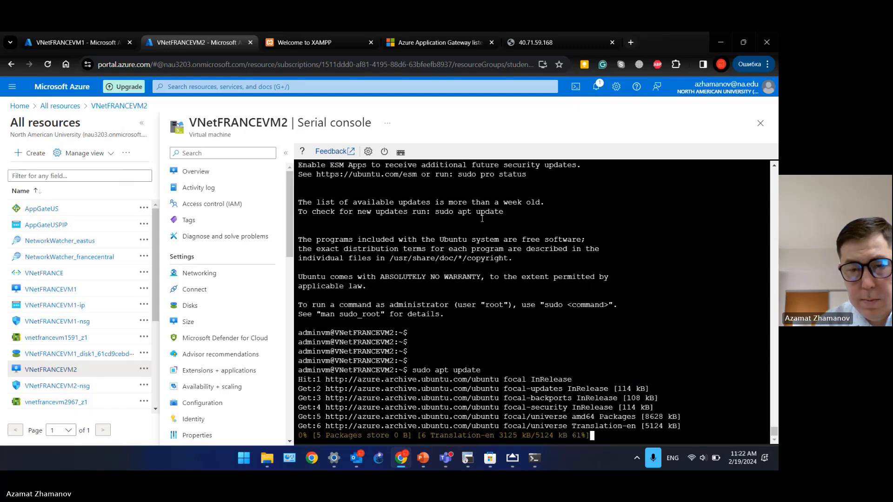
key("ctrl+shift+Tab")
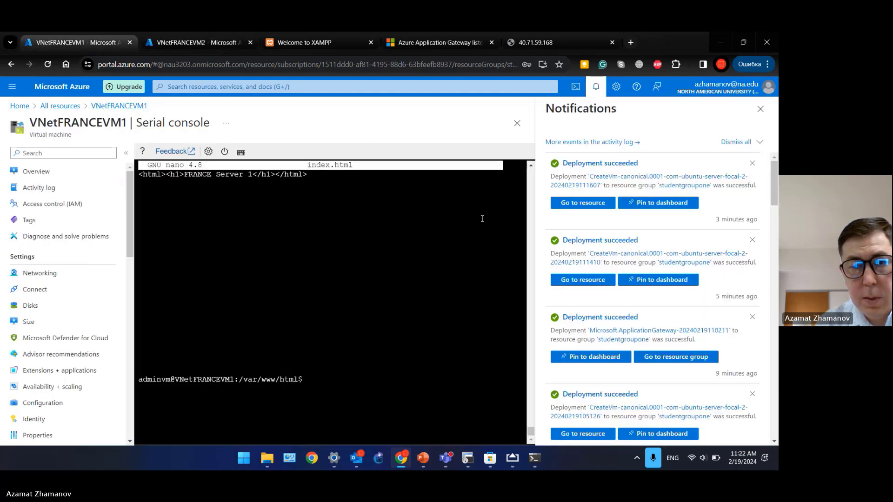
key("ctrl+Tab")
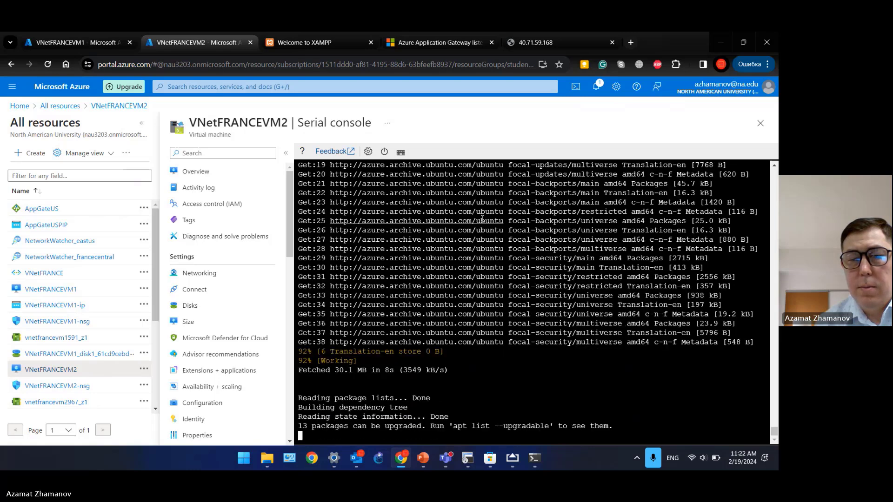
Step: Install Apache on VNetFRANCEVM2 with sudo apt-get install apache2, answering y to continue
key("Return")
key("Return")
key("Return")
key("Return")
key("Return")
type("s")
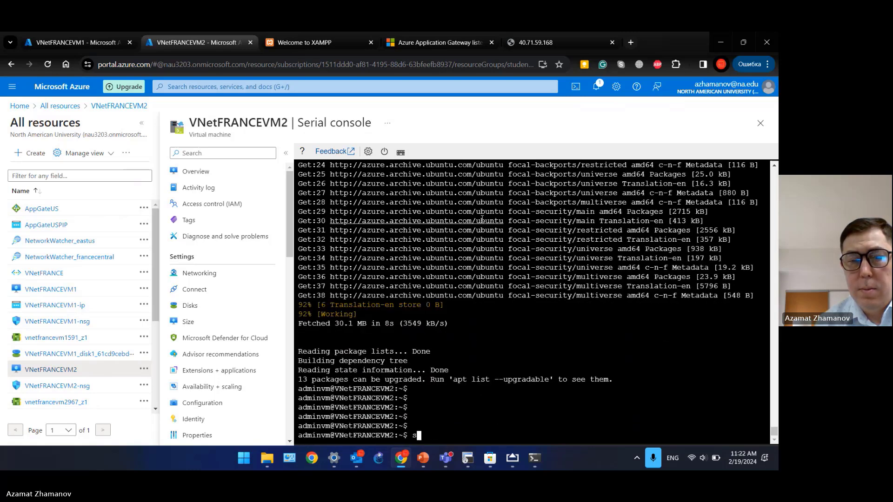
type("udo apt-")
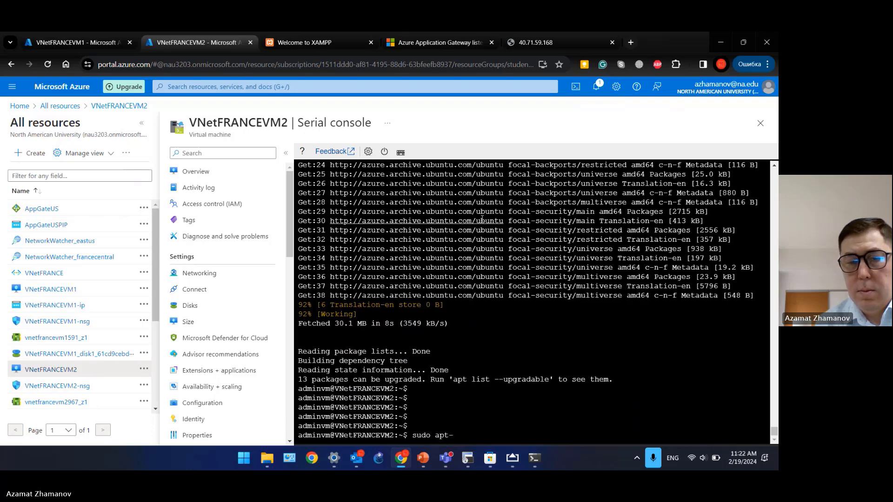
type("get install")
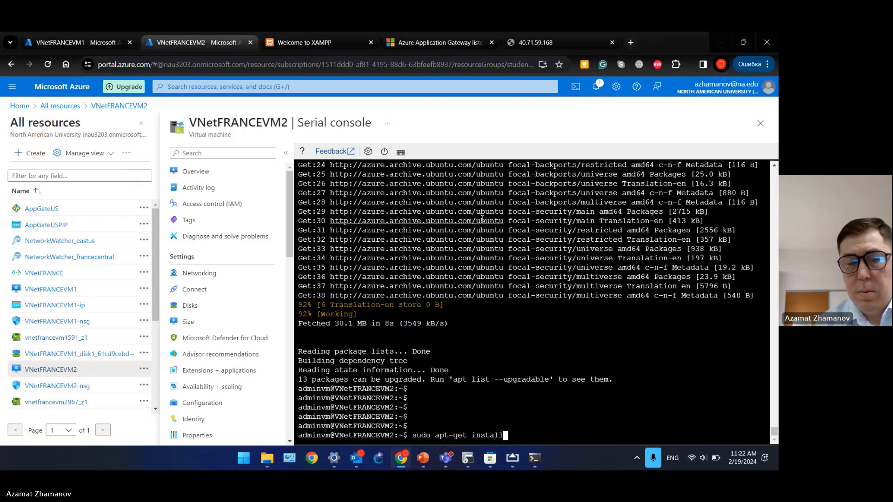
type(" apache2")
key("Return")
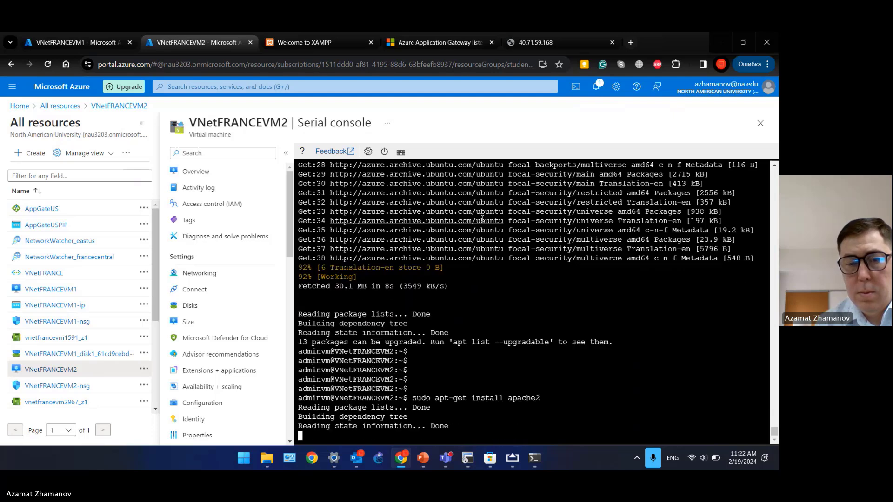
type("y")
key("Return")
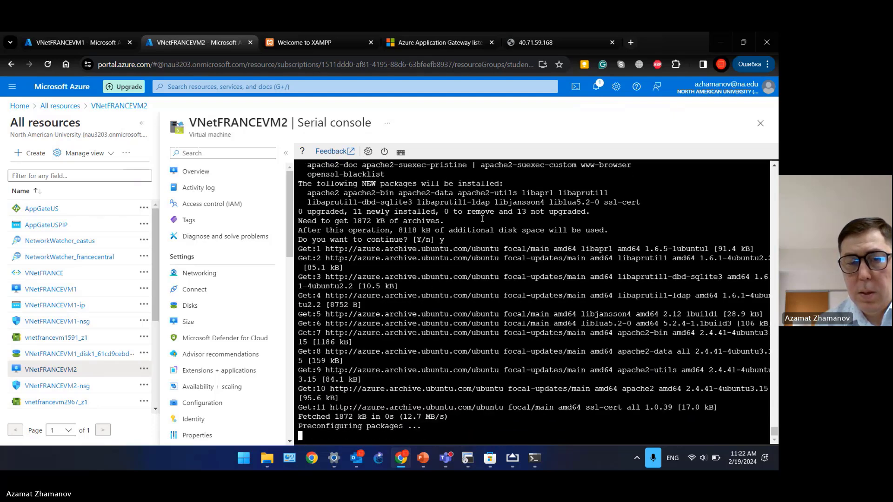
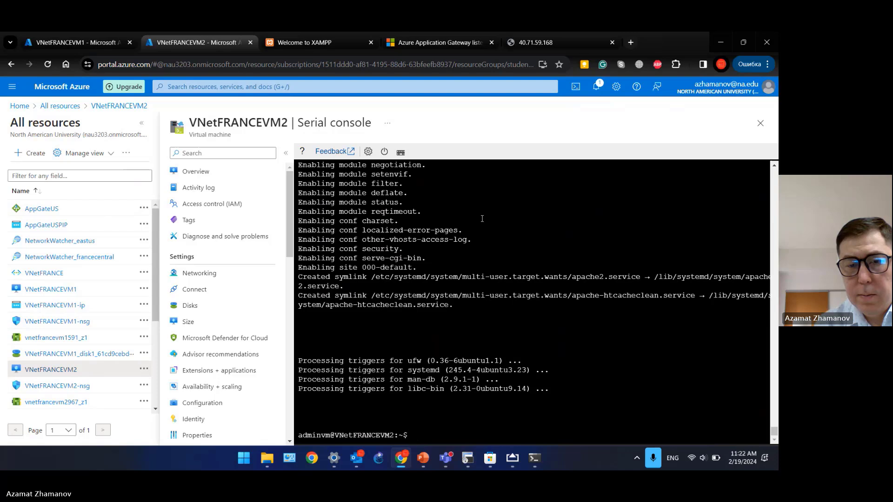
Step: Go to /var/www/html on VNetFRANCEVM2 and delete the default index.html with sudo rm
type("cd /var/www/html")
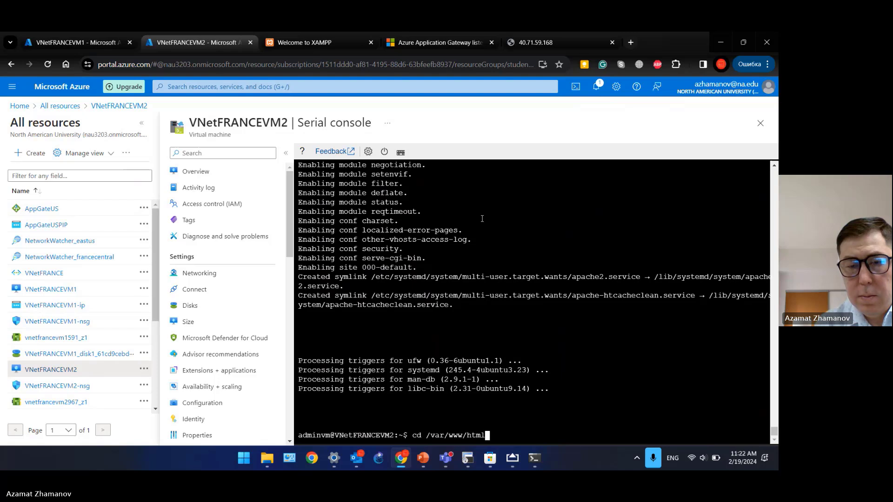
key("Return")
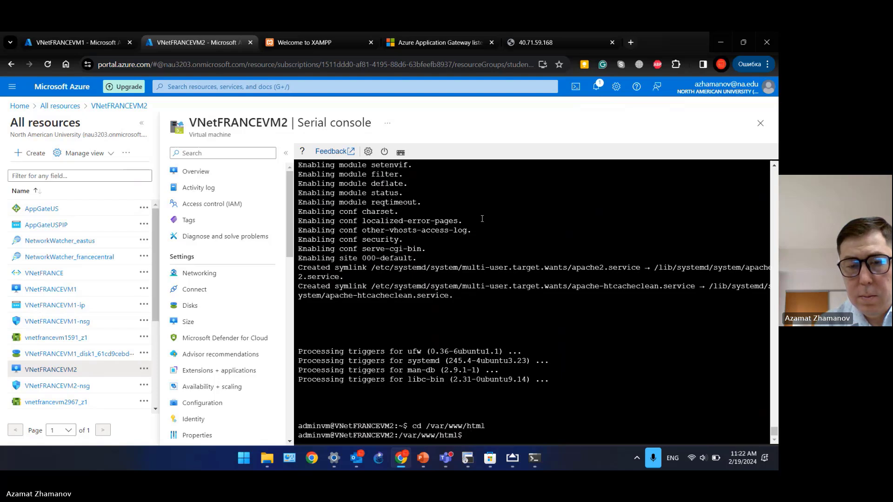
type("sudo rm")
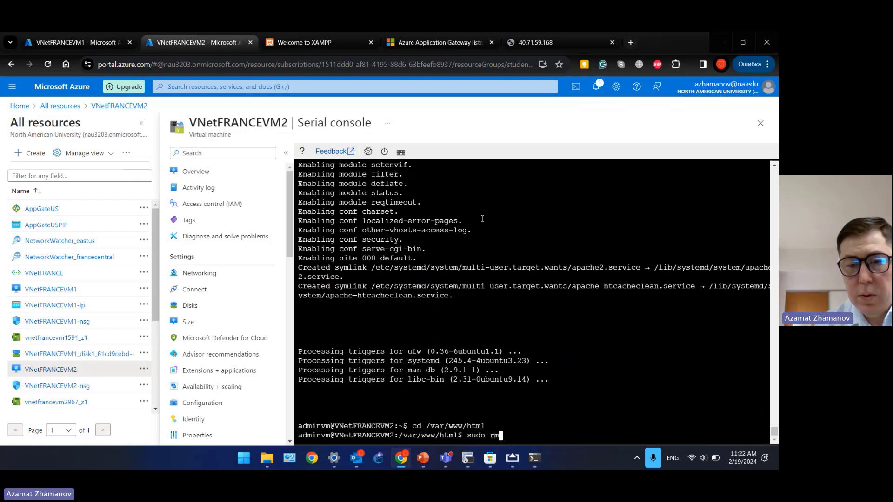
type(" index.html")
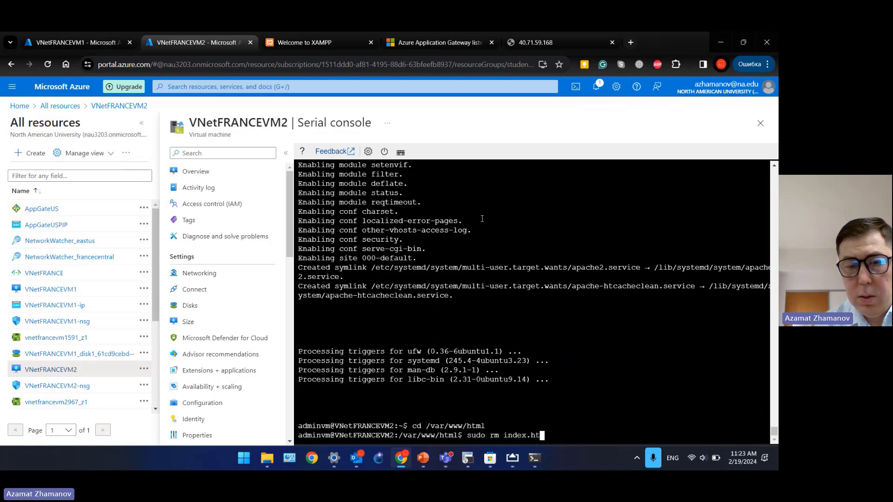
key("Return")
Step: Create a new index.html with sudo nano containing <html><h1>FRANCE Server 2</h1></html>, and save it on exit
type("sudo ")
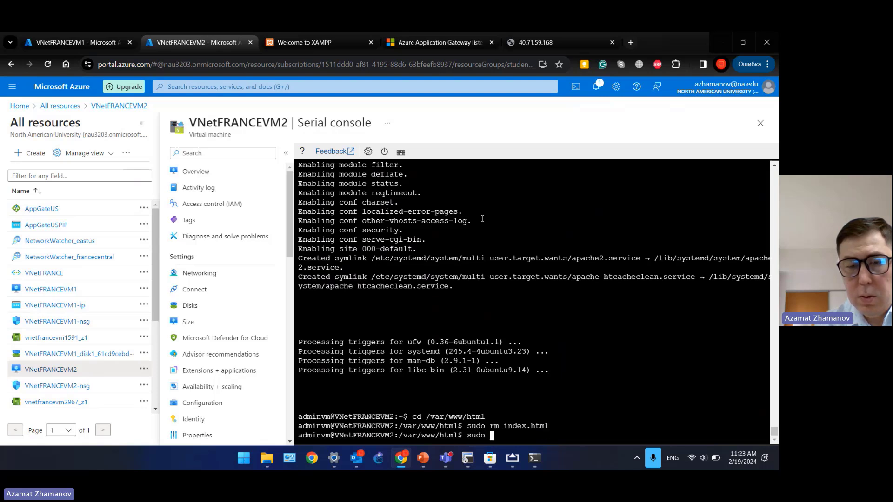
type("nano inde")
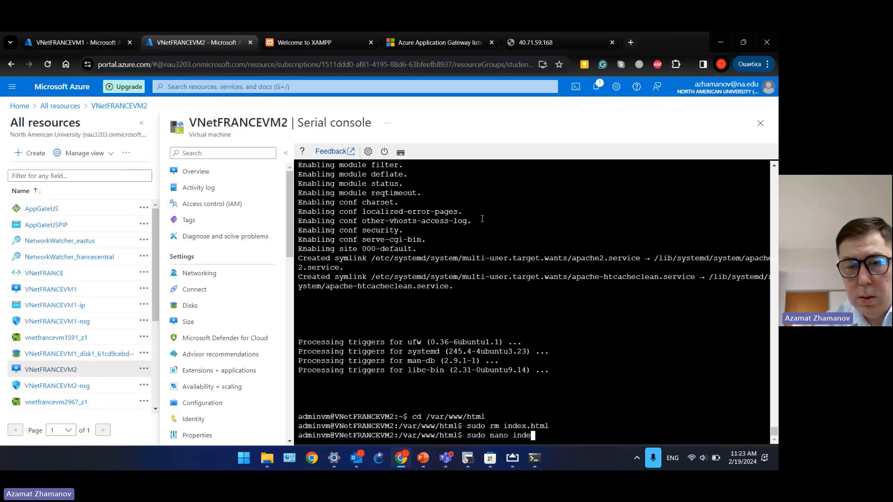
type("x.th")
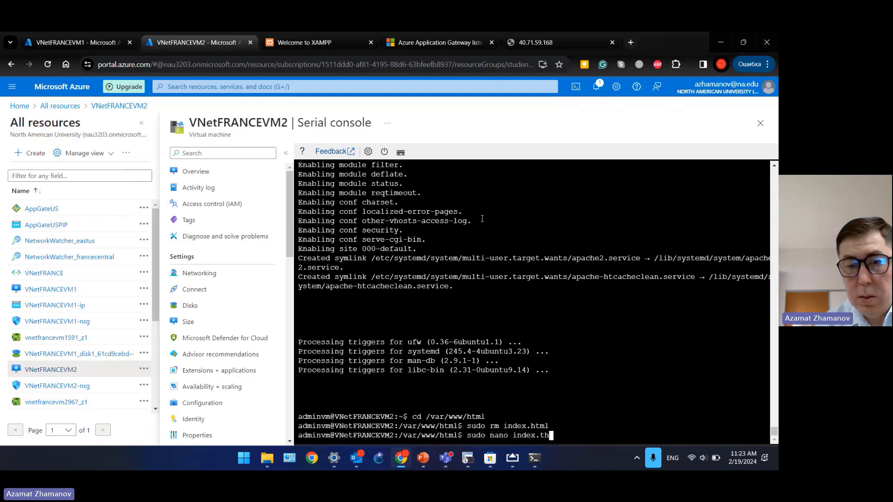
type("html")
key("Return")
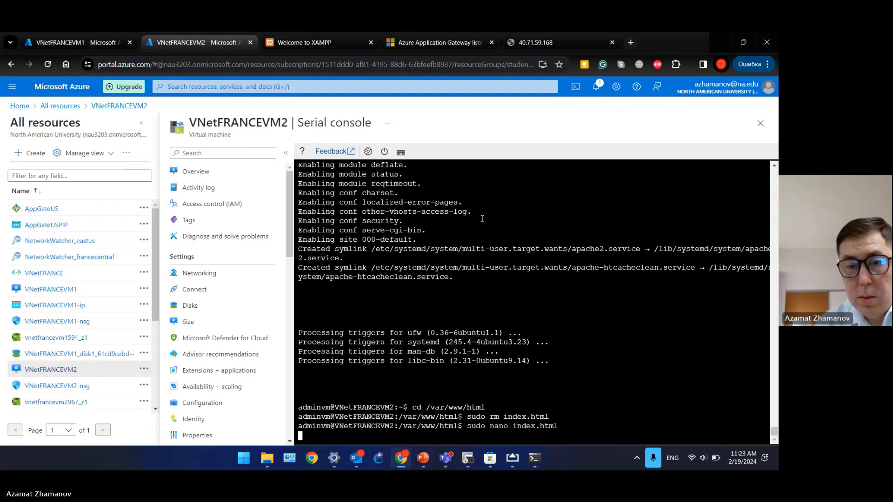
type("<h")
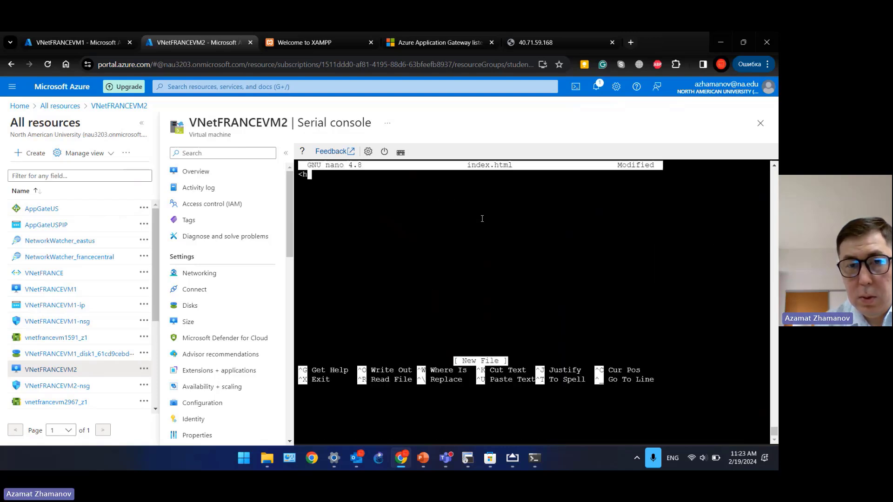
type("tml><")
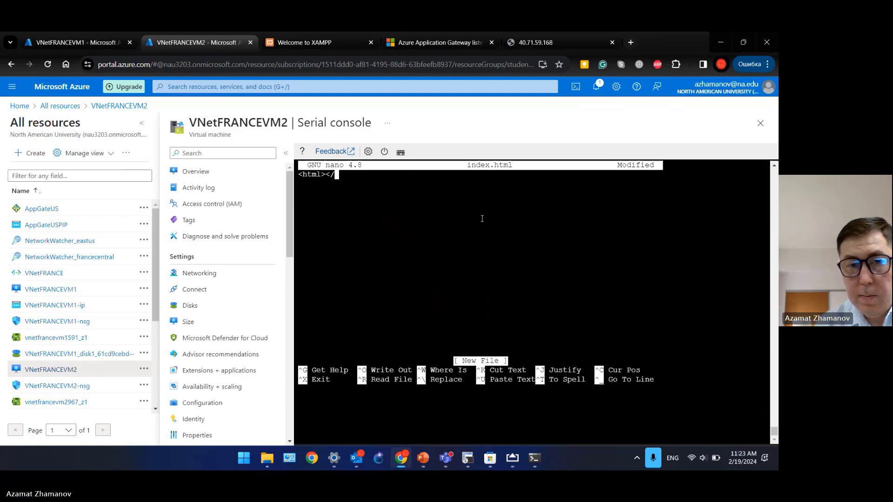
type("h1>")
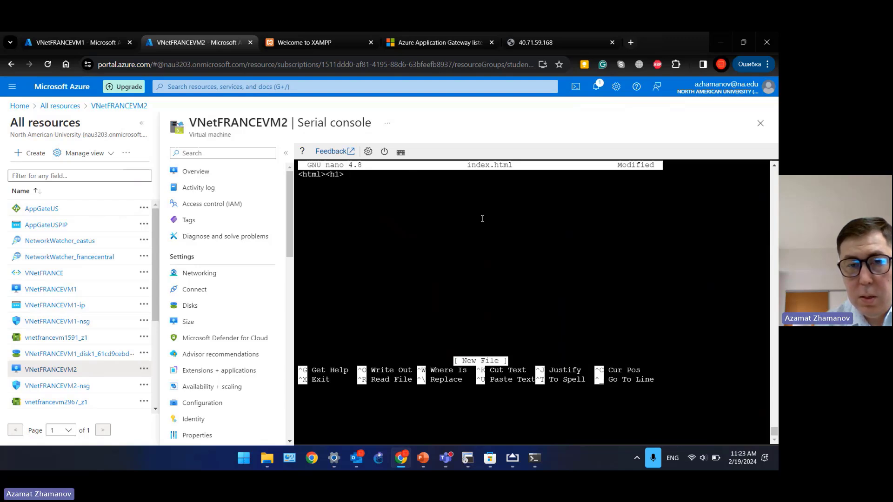
type("FRANCE")
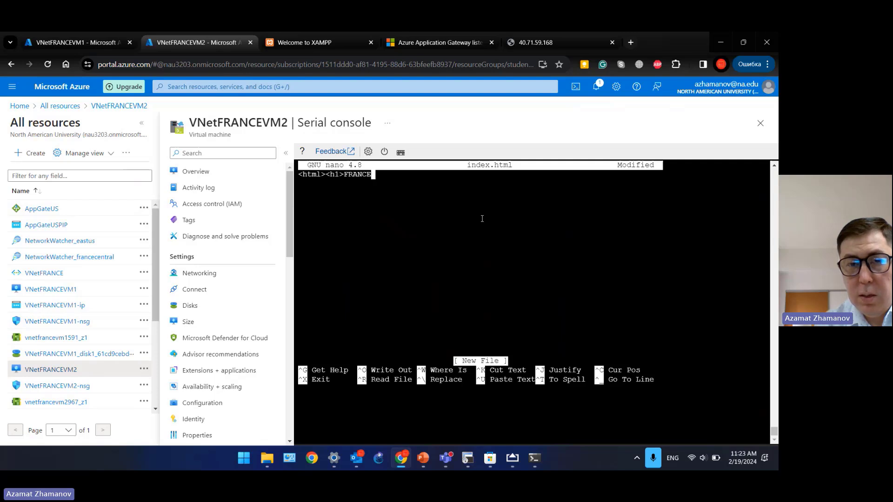
type(" Server ")
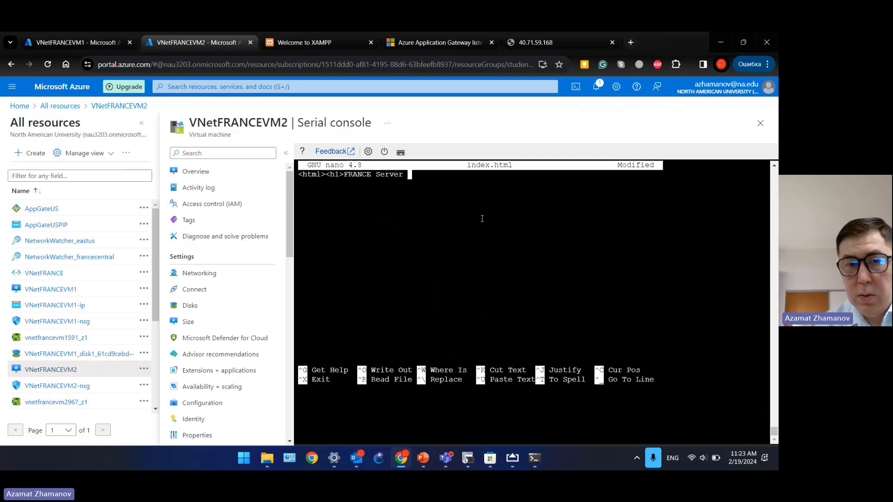
type("2</h")
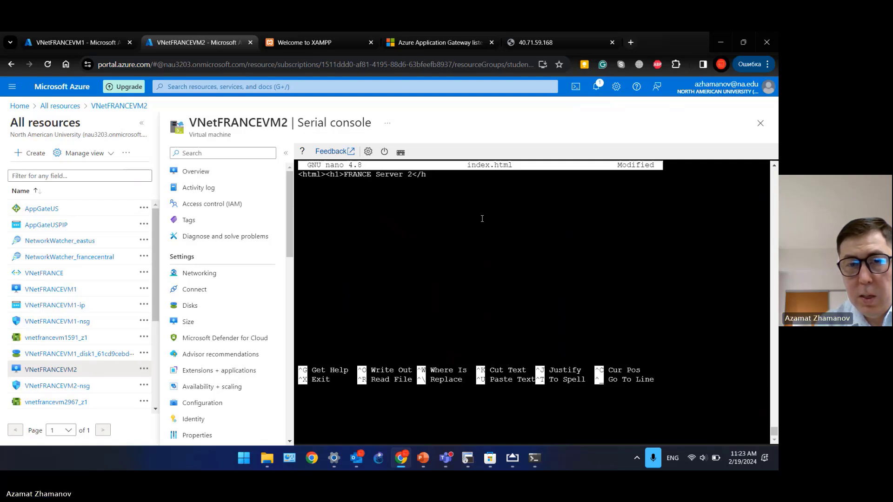
type("1><")
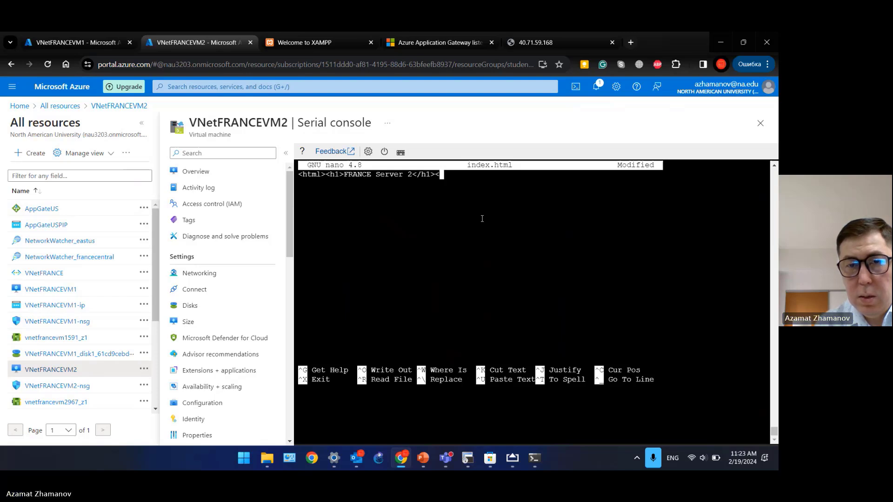
type("?/html")
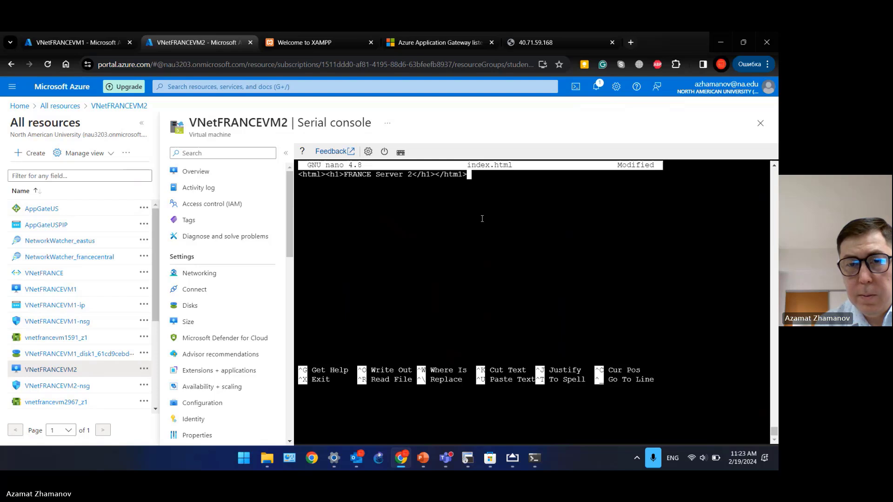
type(">")
key("ctrl+x")
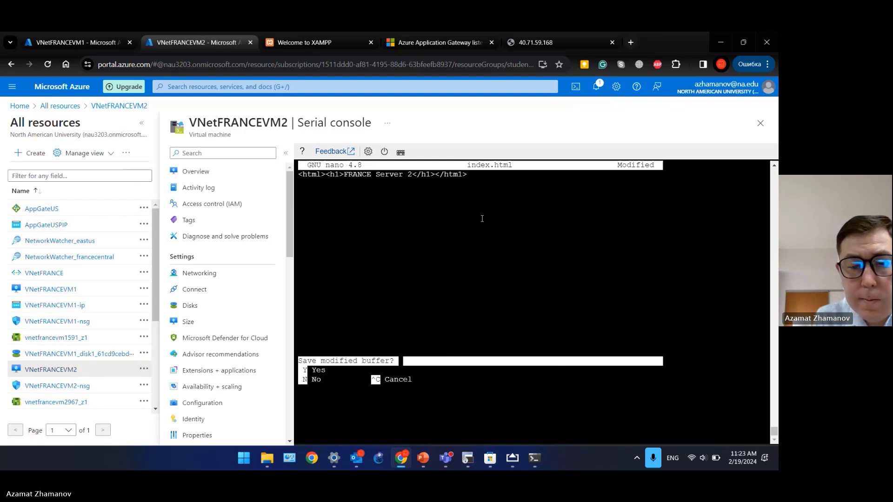
key("y")
key("Return")
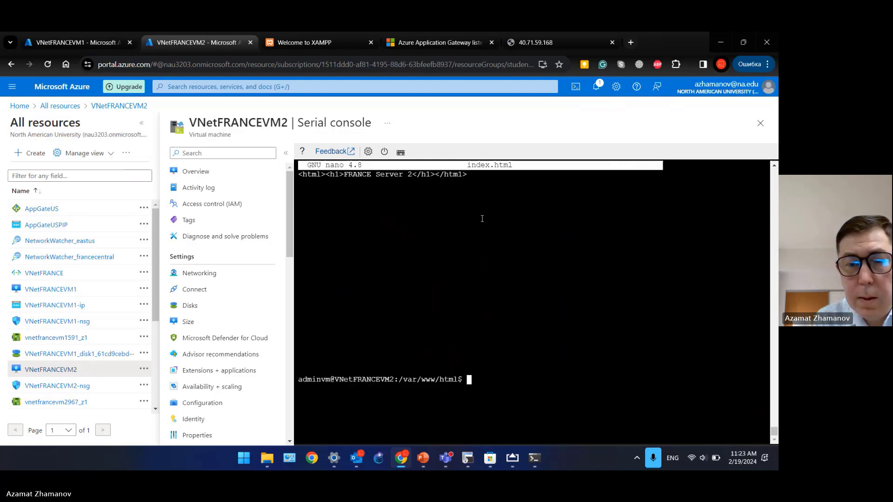
Step: Reopen index.html with sudo nano, retype the last letter of the closing html tag, and save the file again
type("sudo nan")
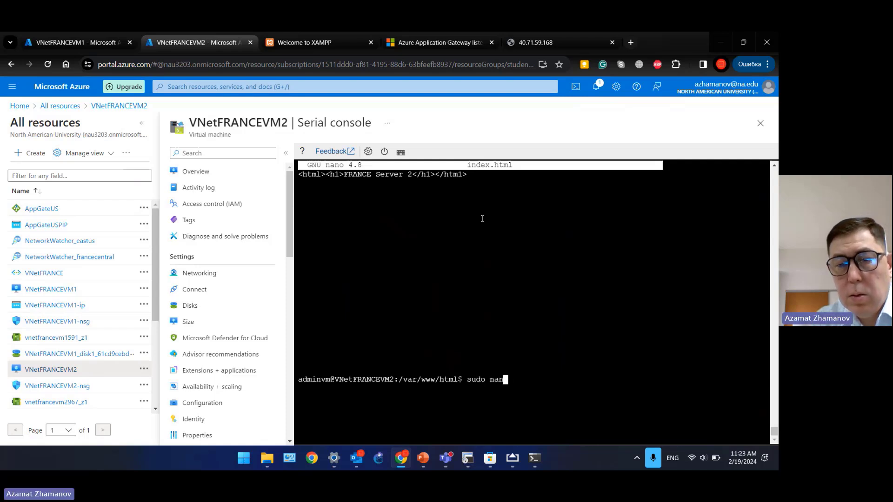
type("o index.html")
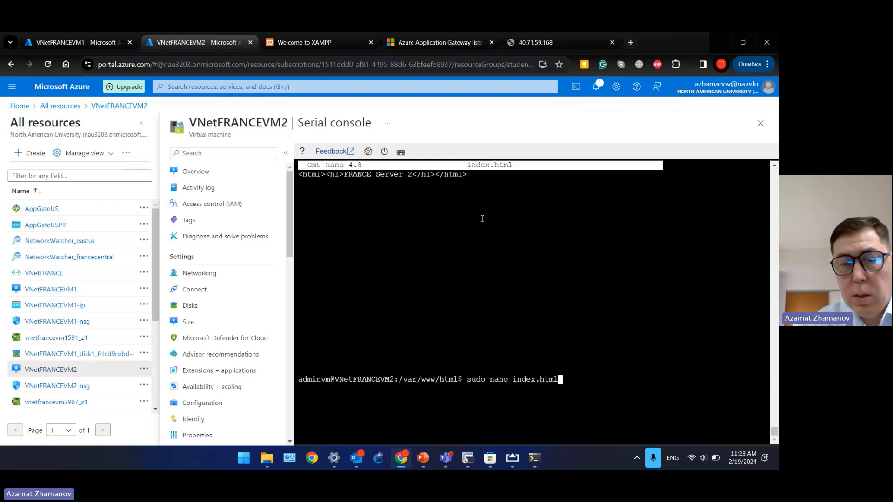
key("Return")
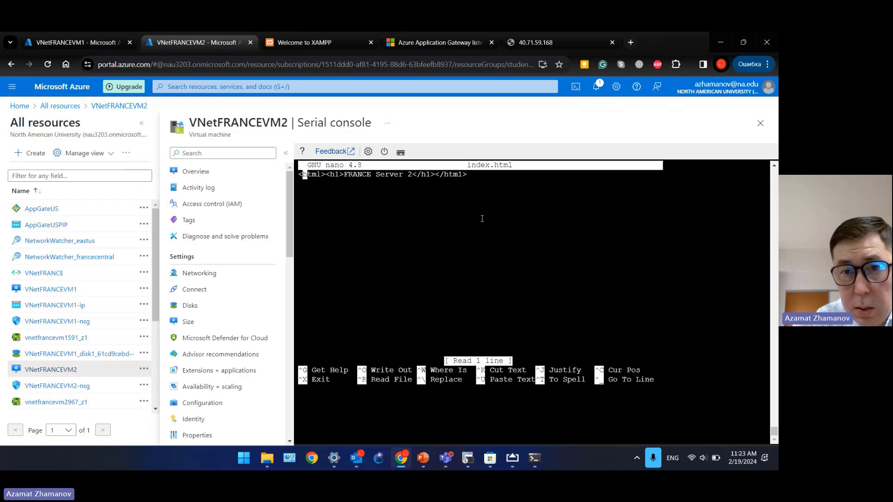
key("Right")
key("Right")
key("Right")
key("Right")
key("Right")
key("Right")
key("Right")
key("Right")
key("Right")
key("Right")
key("Right")
key("Right")
key("Right")
key("Right")
key("Right")
key("Right")
key("Right")
key("Right")
key("Right")
key("Right")
key("BackSpace")
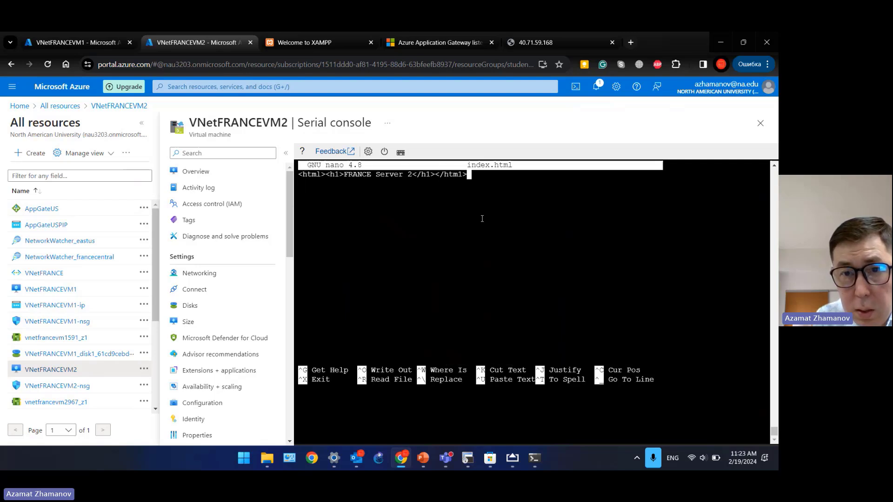
key("Left")
key("BackSpace")
type("l")
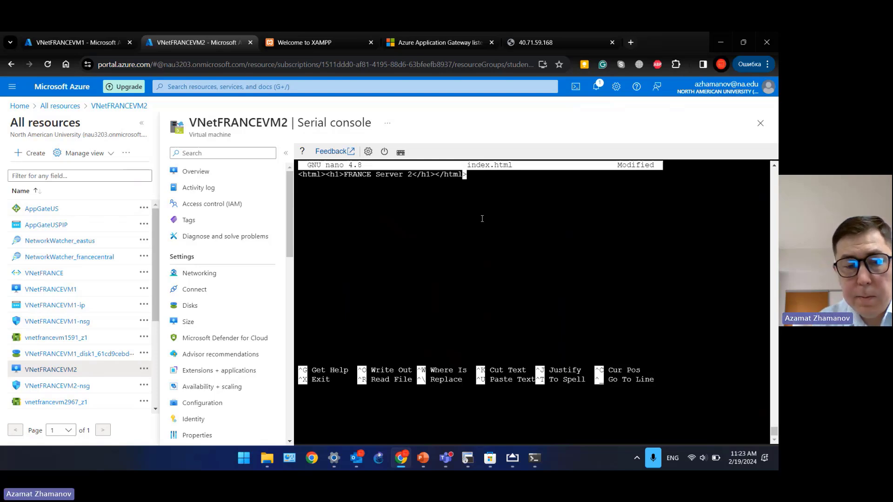
key("ctrl+x")
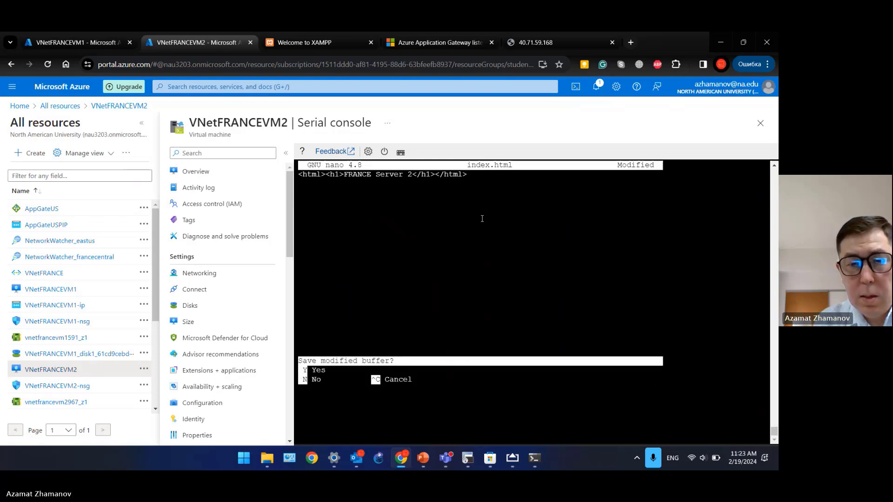
key("y")
key("Return")
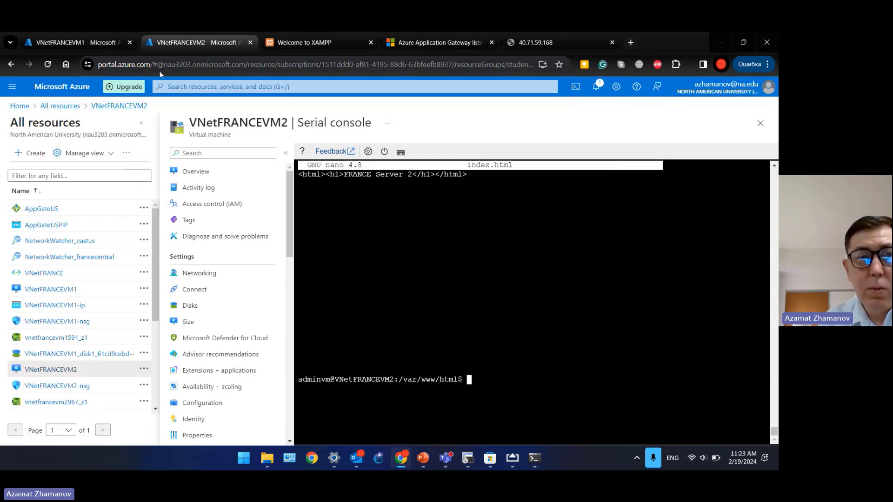
Step: In the VNetFRANCEVM1 browser tab, search the marketplace for application gateway and start creating a Microsoft Application Gateway
left_click(66, 40)
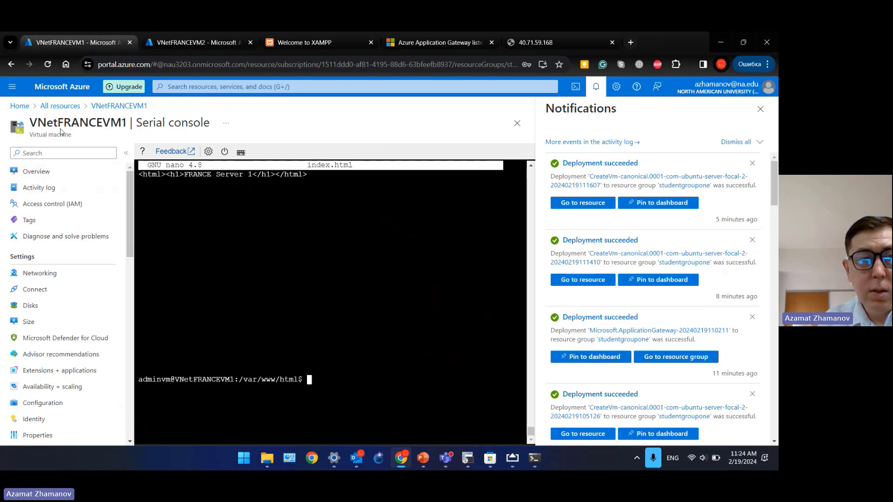
left_click(21, 106)
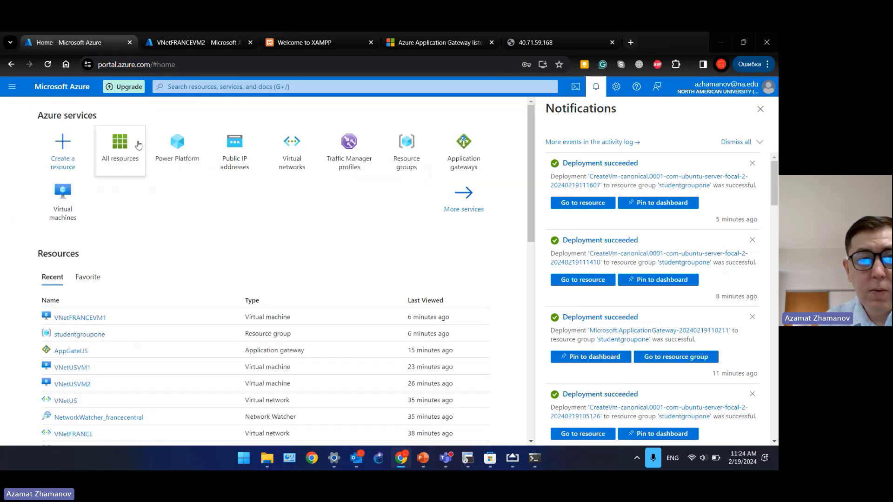
left_click(63, 149)
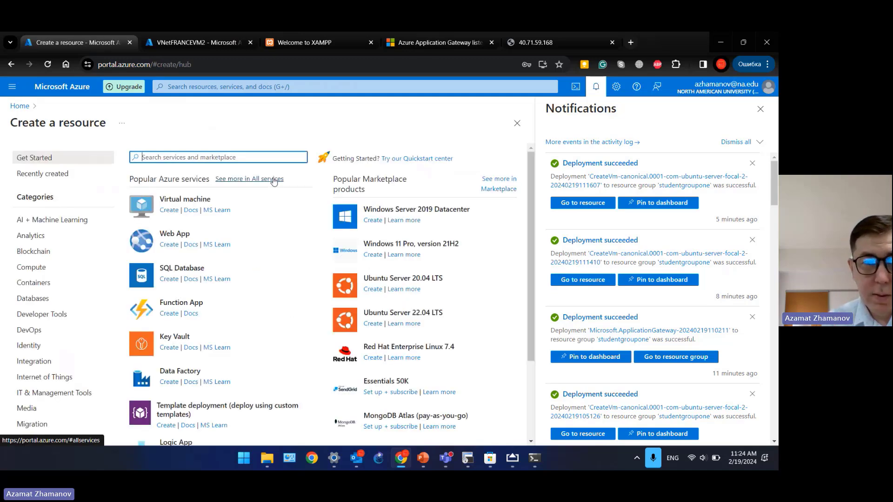
type("app")
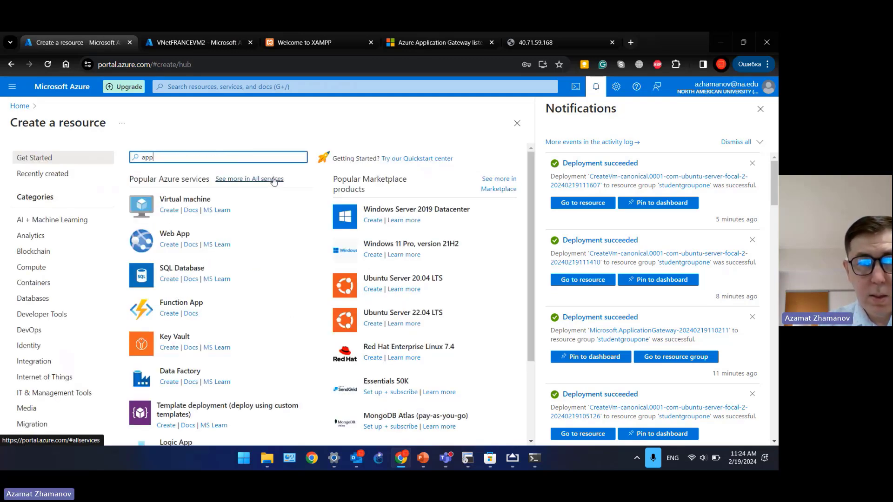
type("lication gateway")
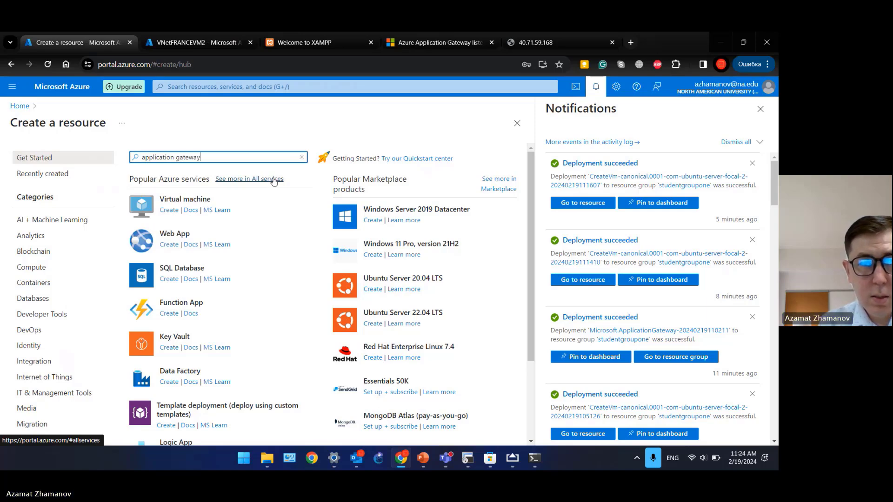
key("Return")
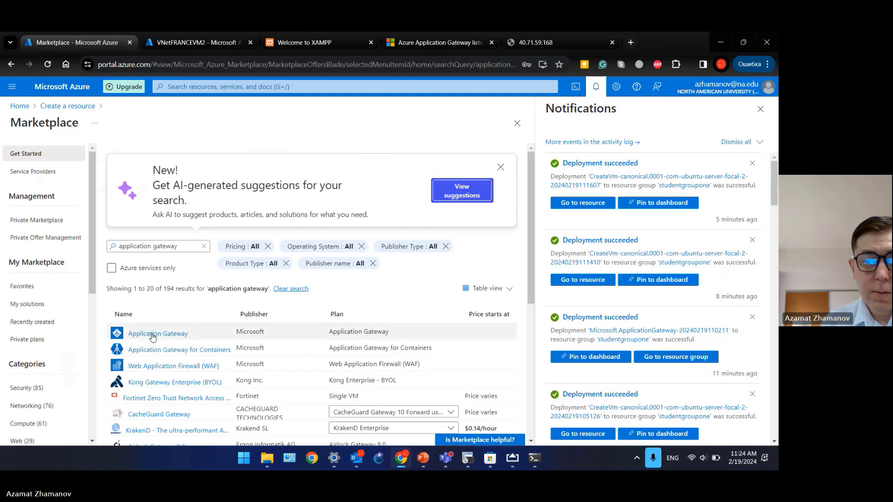
left_click(176, 334)
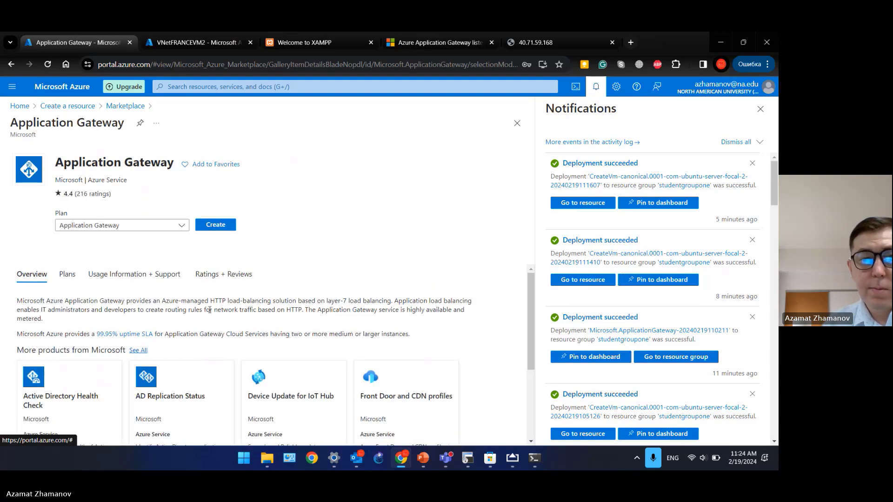
left_click(214, 226)
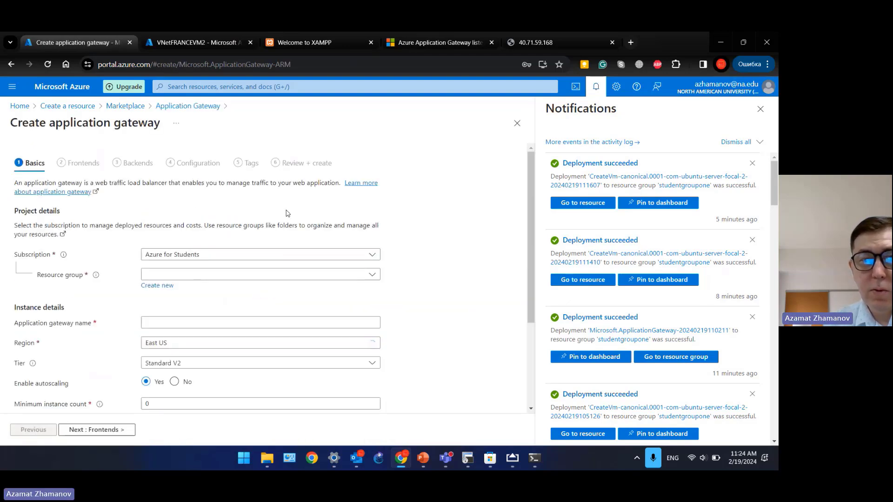
Step: Place the application gateway in the studentgroupone resource group and name it AppGateFrance
left_click(221, 275)
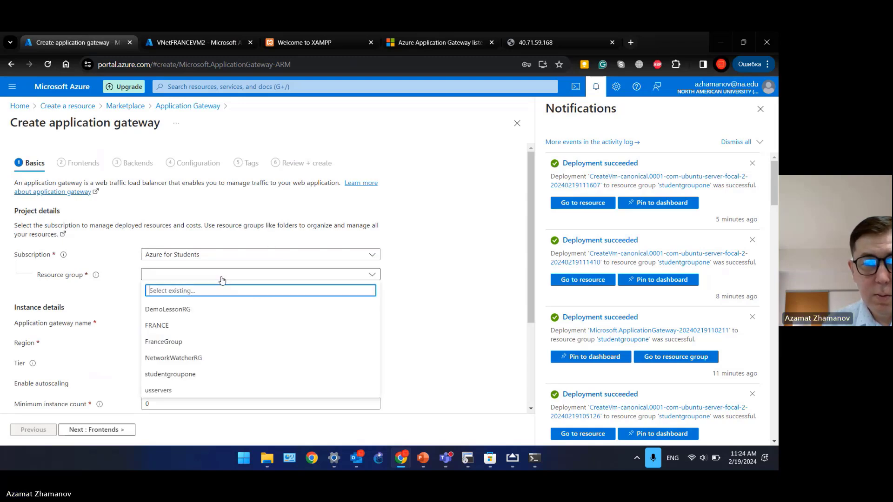
left_click(208, 375)
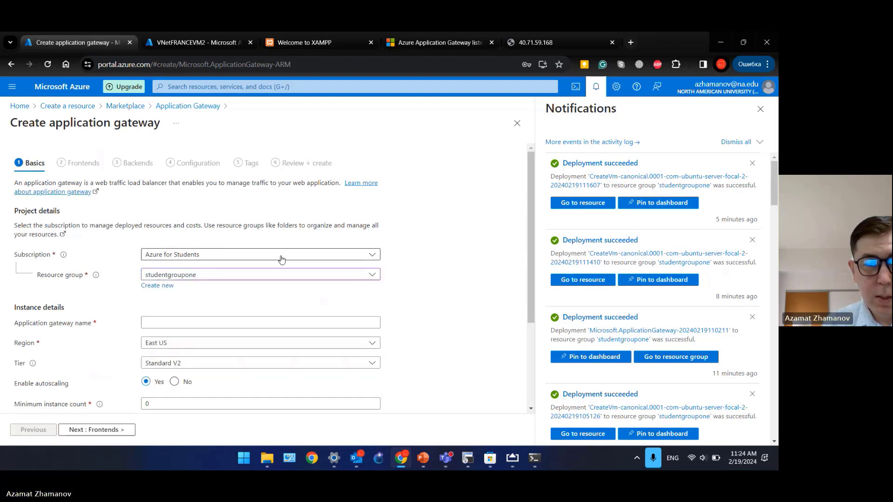
scroll(281, 257, "down", 3)
left_click(164, 193)
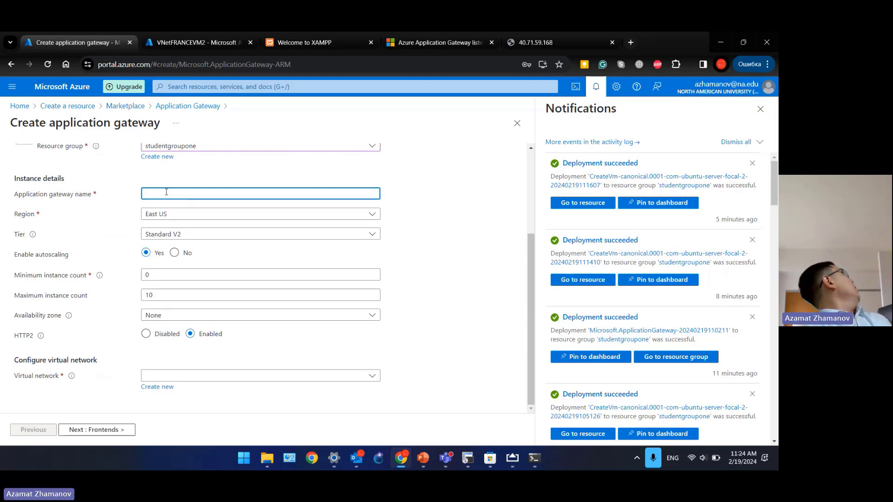
type("A")
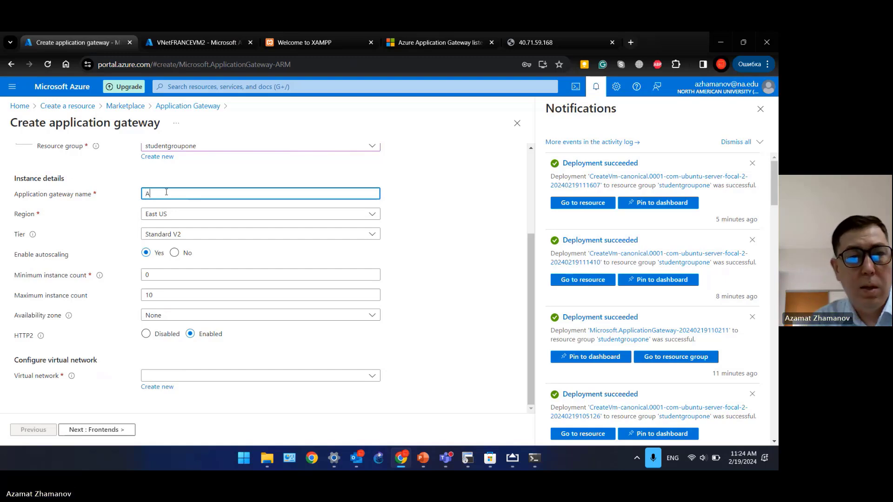
type("ppGate")
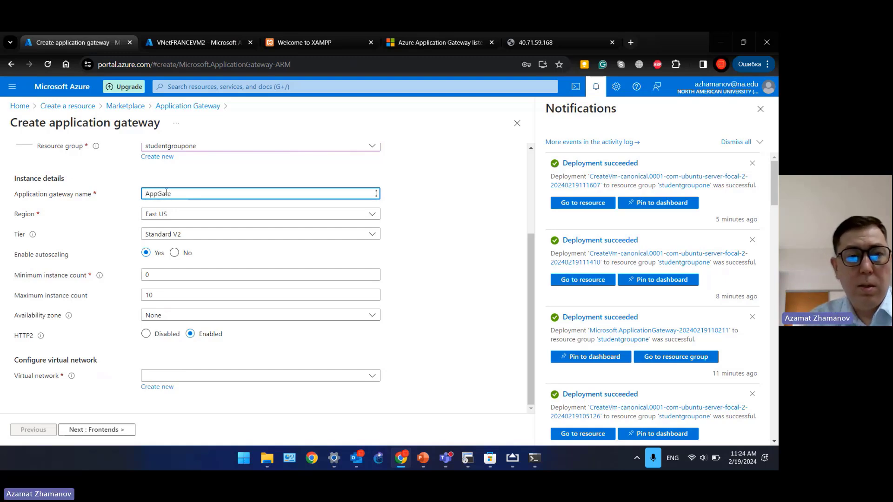
type("France")
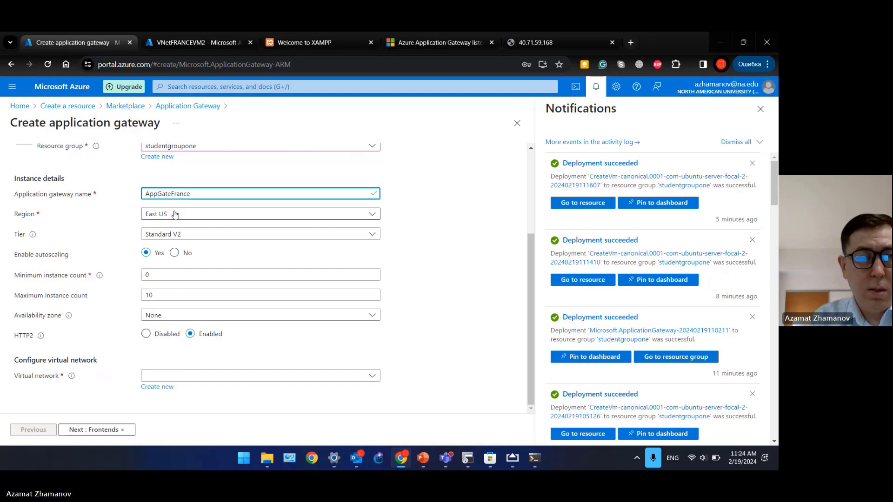
Step: Set the gateway's region to France Central and its virtual network to VNetFRANCE, and continue to the frontend settings
left_click(175, 214)
type("fra")
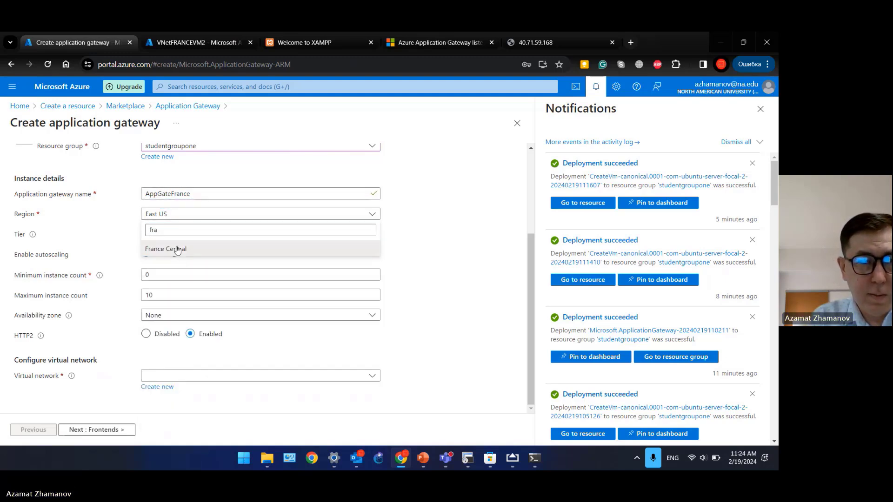
left_click(177, 249)
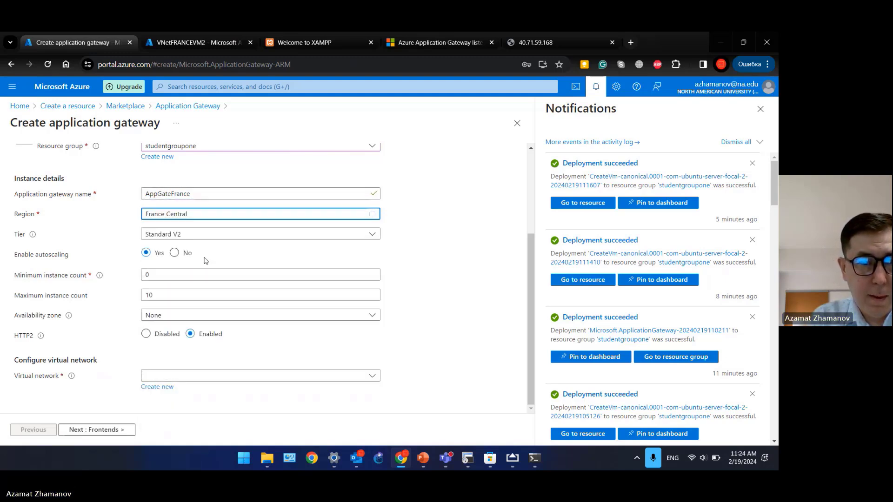
left_click(155, 376)
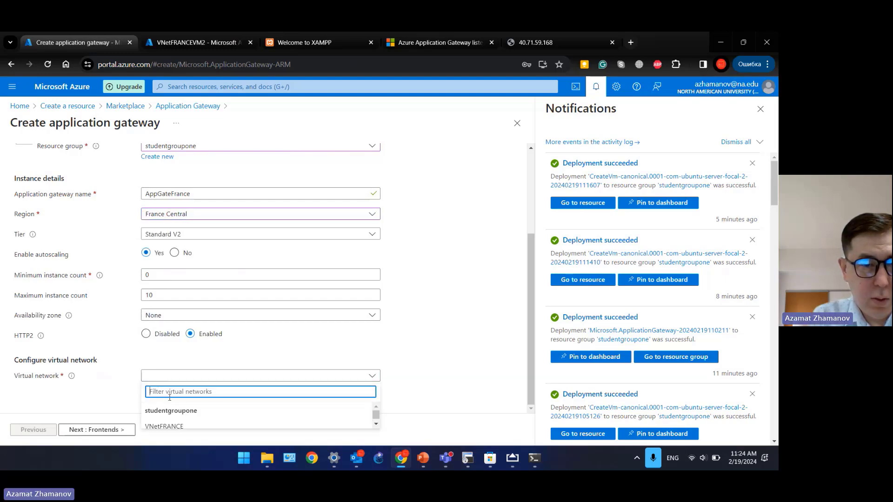
left_click(170, 425)
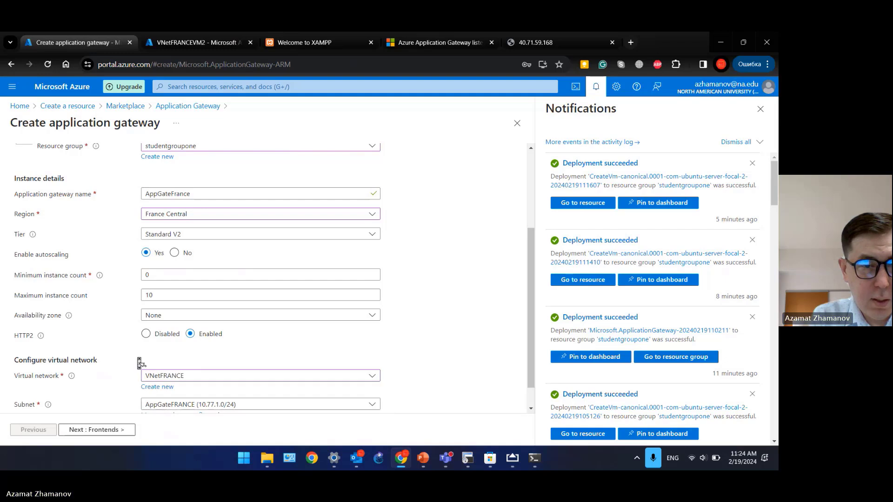
scroll(140, 363, "down", 1)
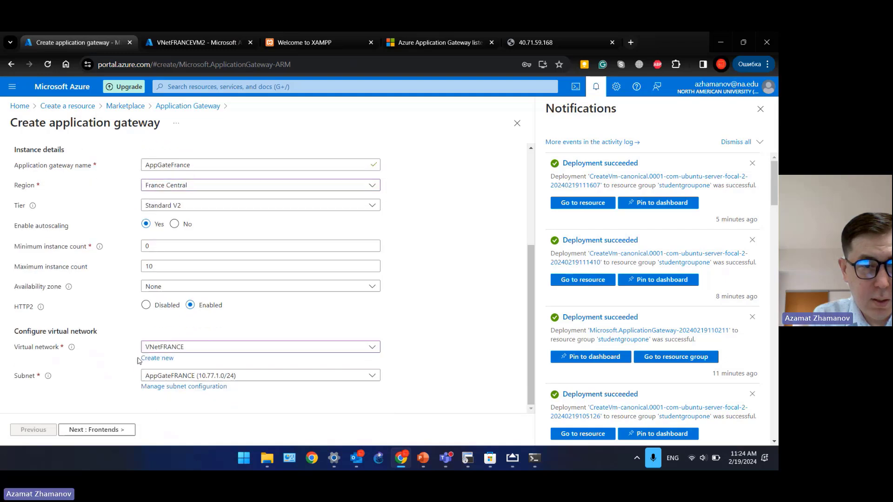
left_click(103, 434)
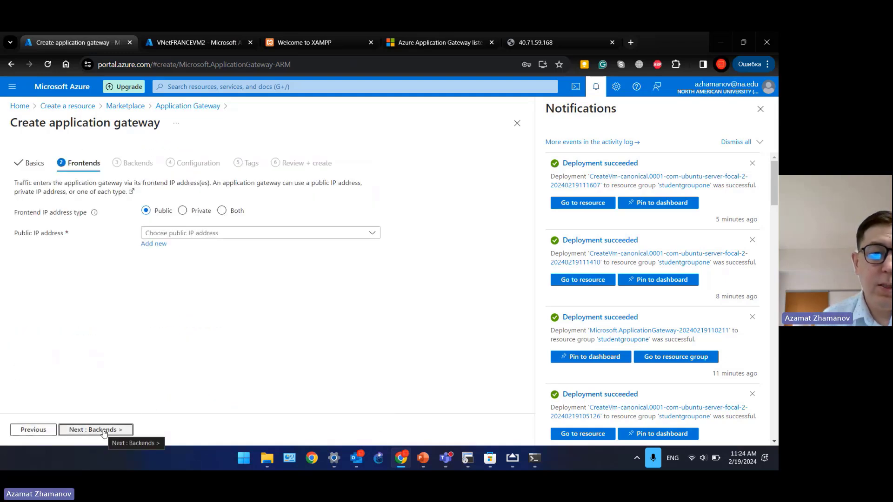
Step: Add a new public frontend IP address named AppGateFrance and continue to the backend settings
left_click(155, 244)
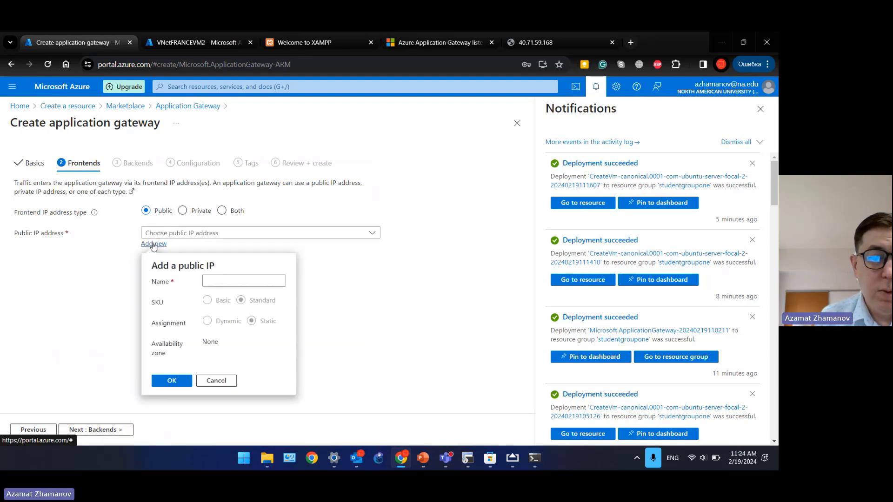
type("Ap")
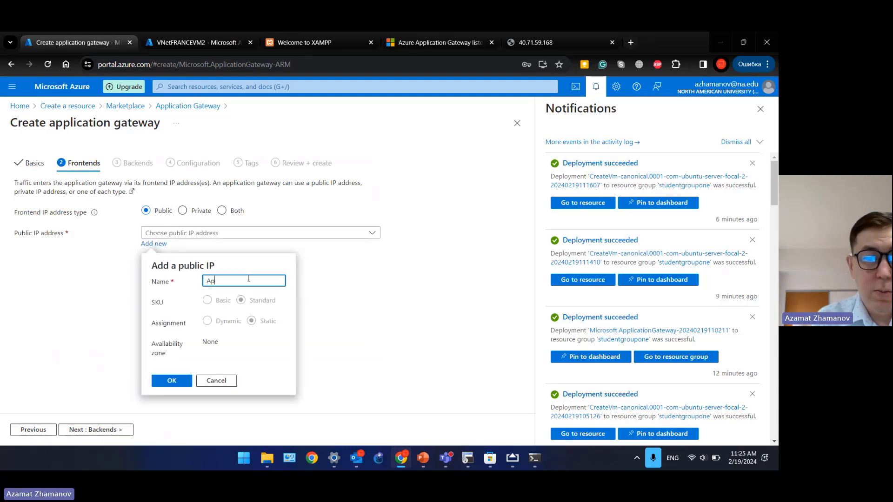
type("pGateFrance")
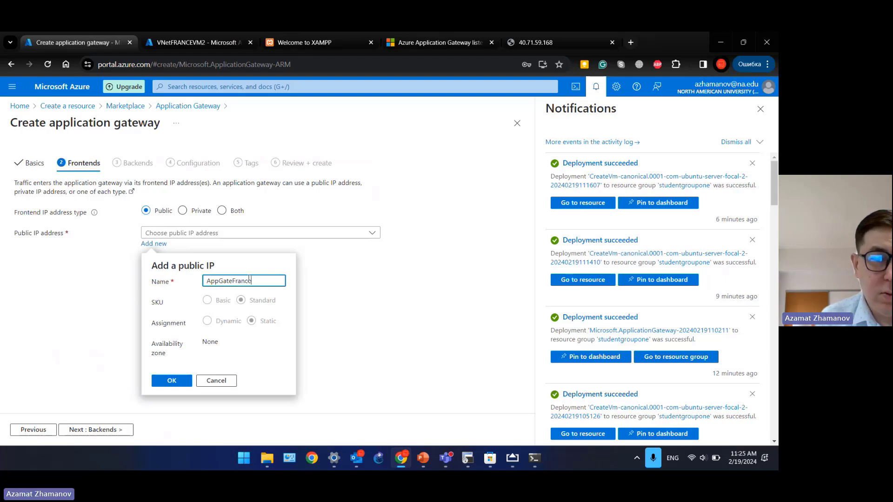
left_click(188, 382)
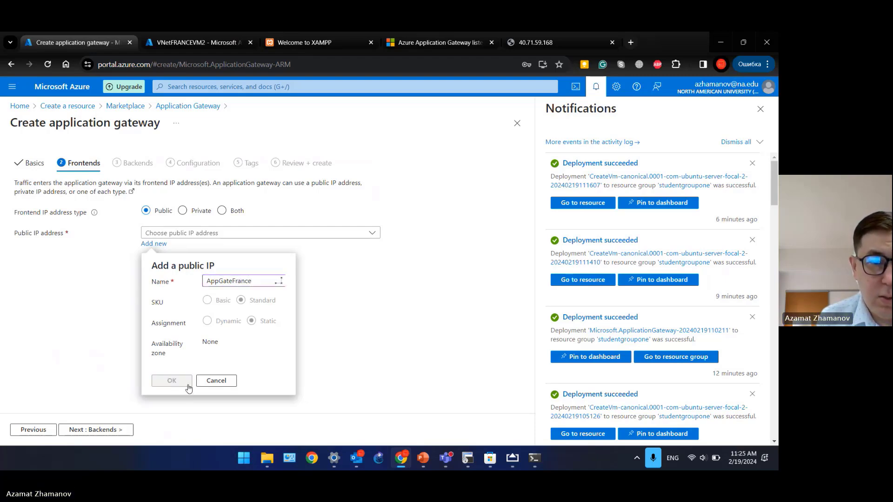
left_click(94, 430)
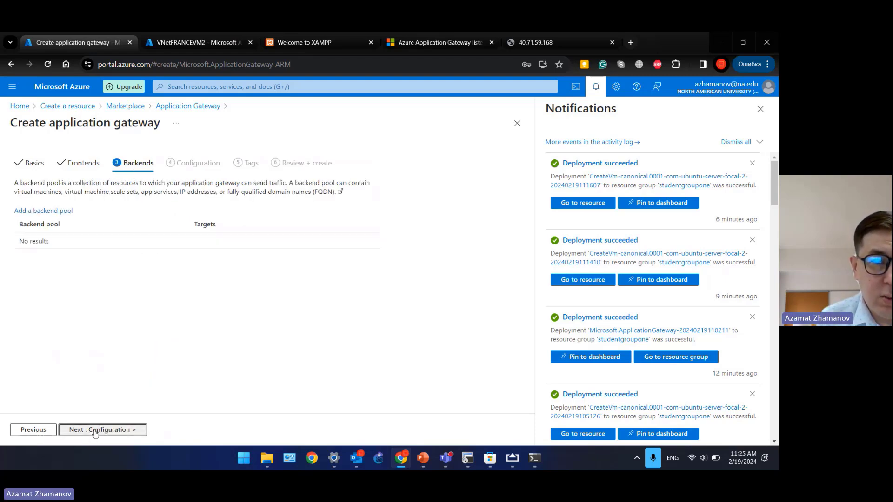
Step: Start a backend pool named AppGateFranceBack and add the virtual machine target vnetfrancevm1591_z1 of VNetFRANCEVM1
left_click(34, 211)
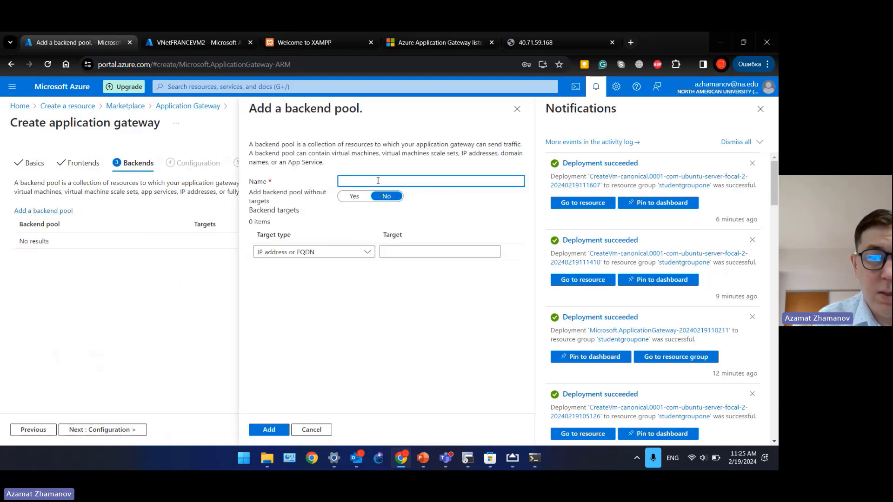
type("AppGate")
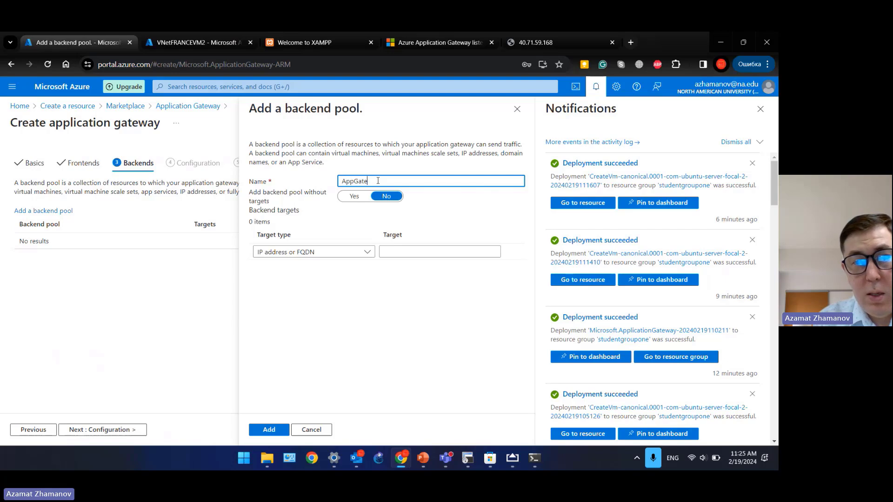
type("FranceBa")
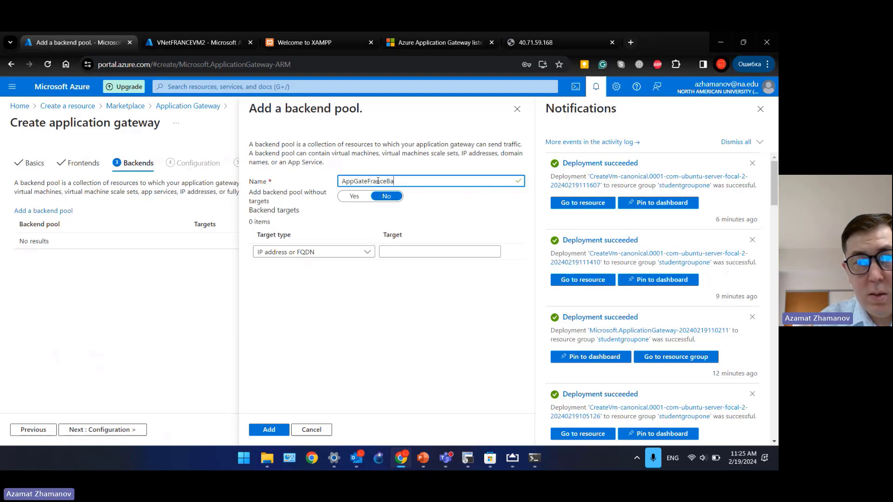
type("ck")
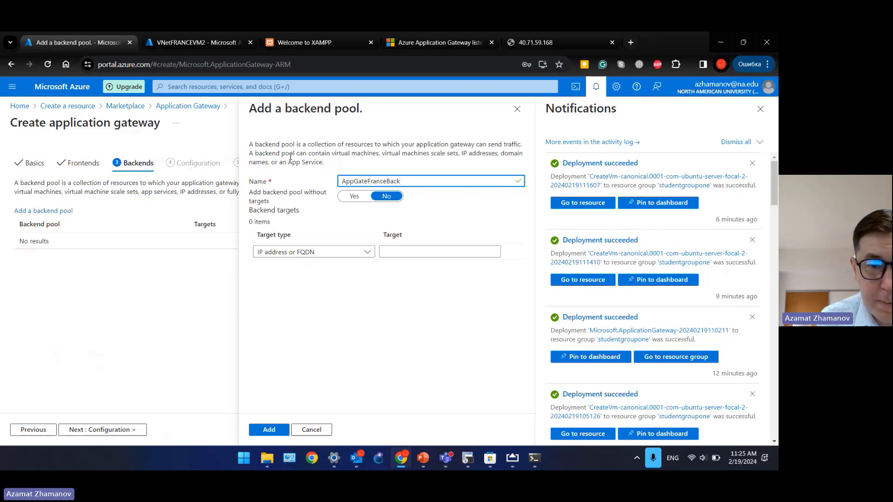
left_click(304, 253)
left_click(294, 283)
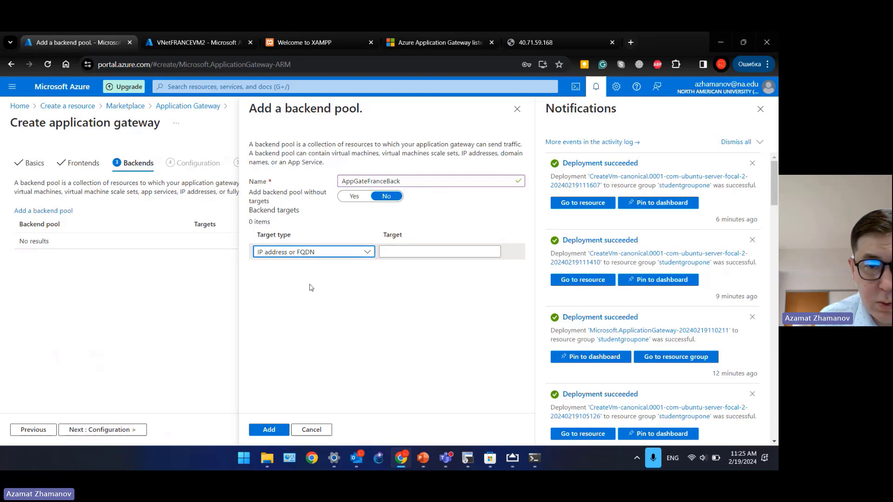
left_click(434, 252)
left_click(405, 303)
Step: Add the virtual machine target vnetfrancevm2967_z1 of VNetFRANCEVM2, save the backend pool, and continue to the gateway configuration
left_click(356, 268)
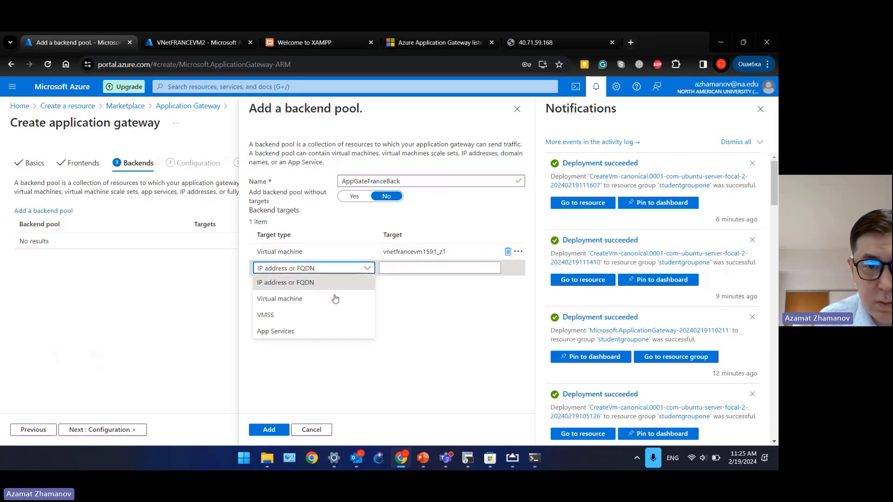
left_click(336, 300)
left_click(422, 268)
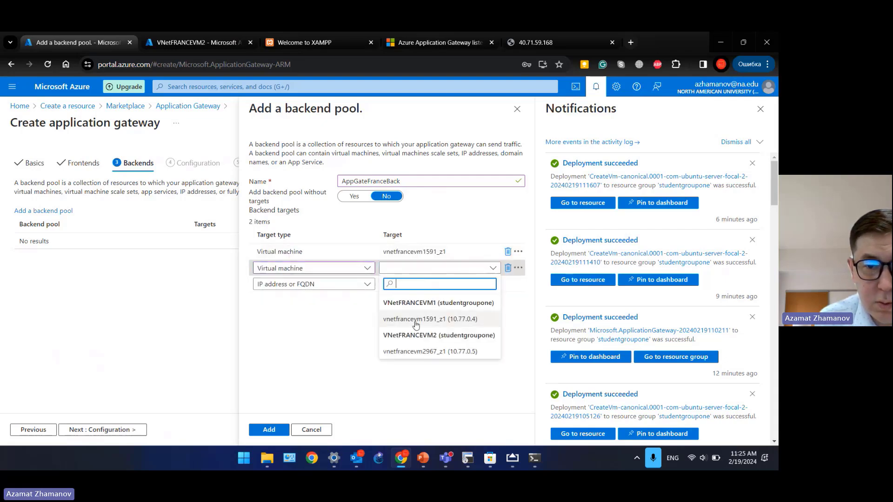
left_click(423, 352)
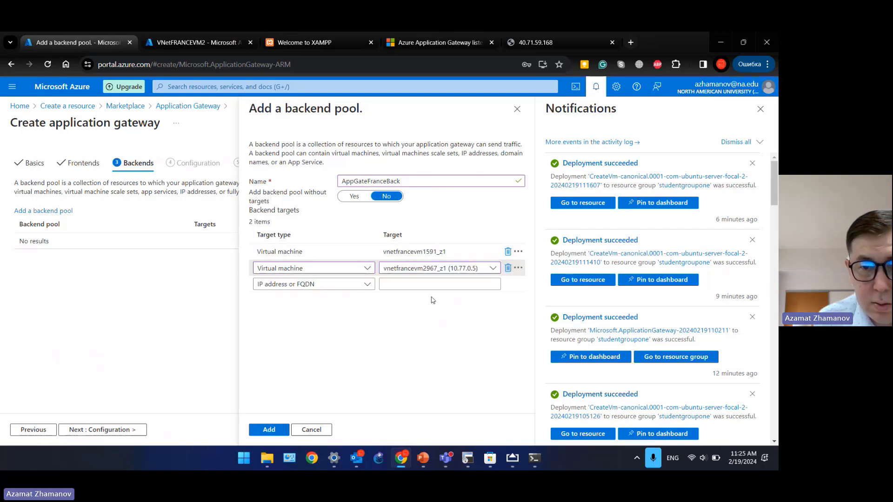
left_click(442, 252)
left_click(277, 383)
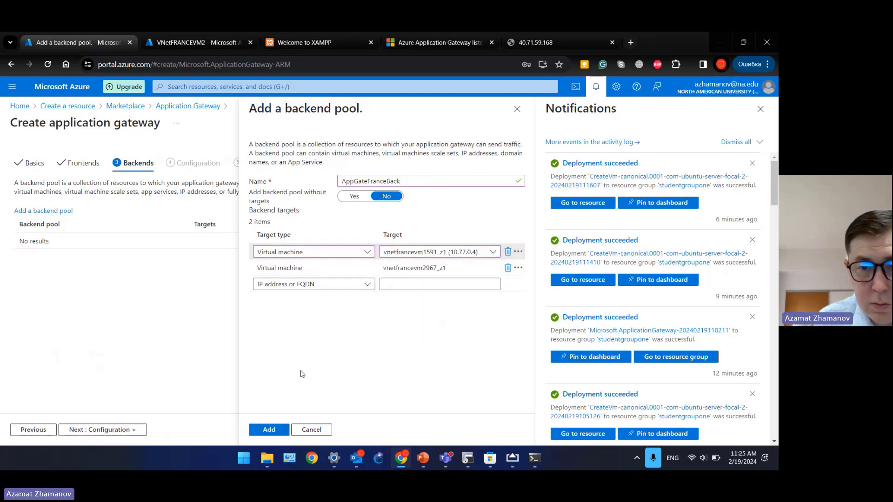
left_click(277, 427)
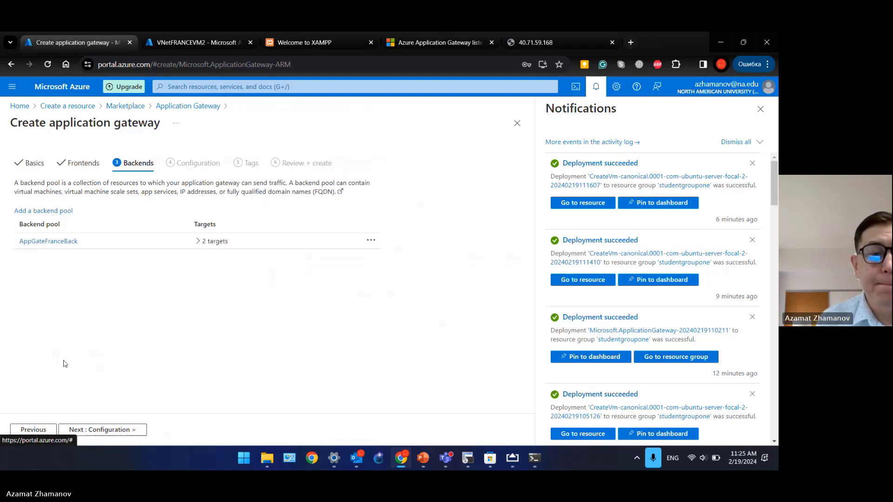
left_click(126, 431)
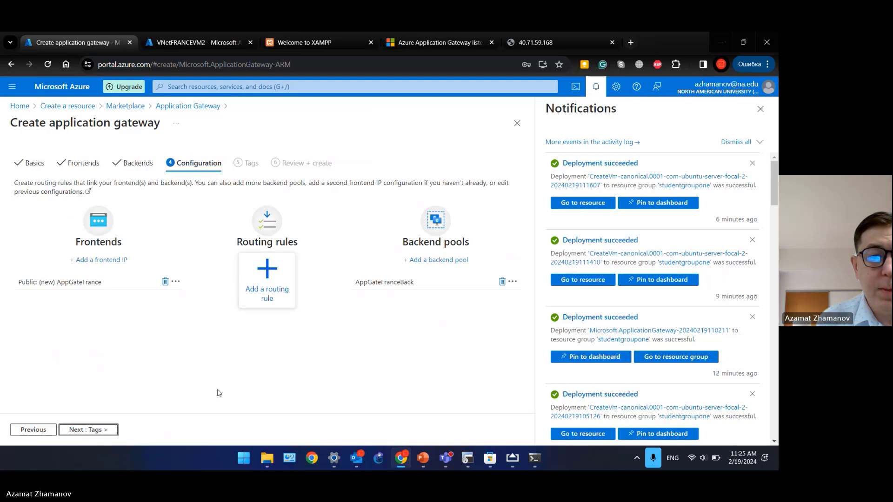
Step: Start a routing rule named RuleOne with priority 11
left_click(262, 282)
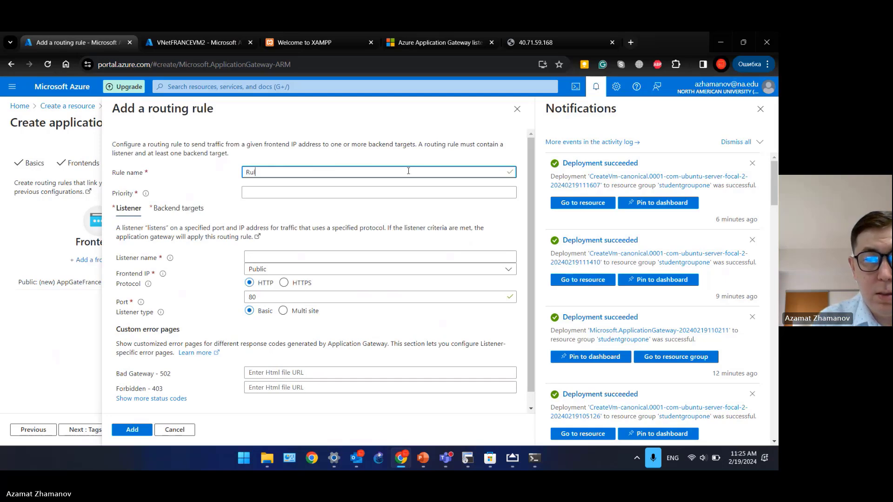
type("RuleOne")
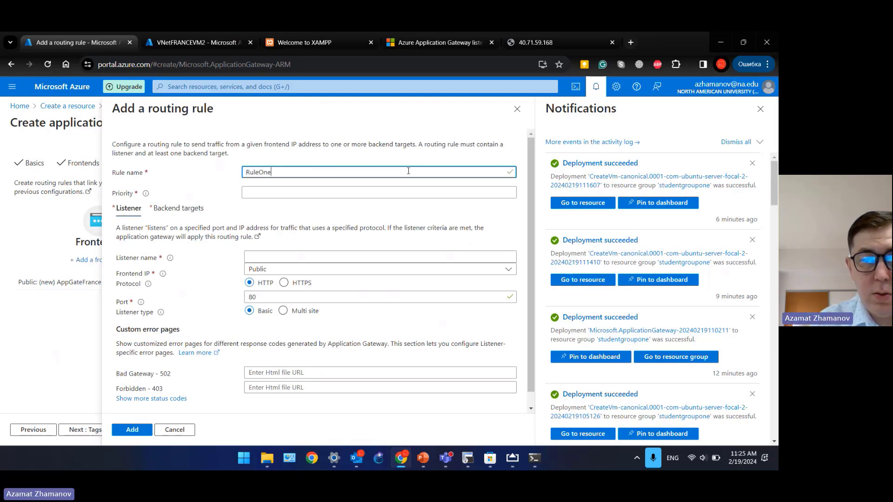
key("Tab")
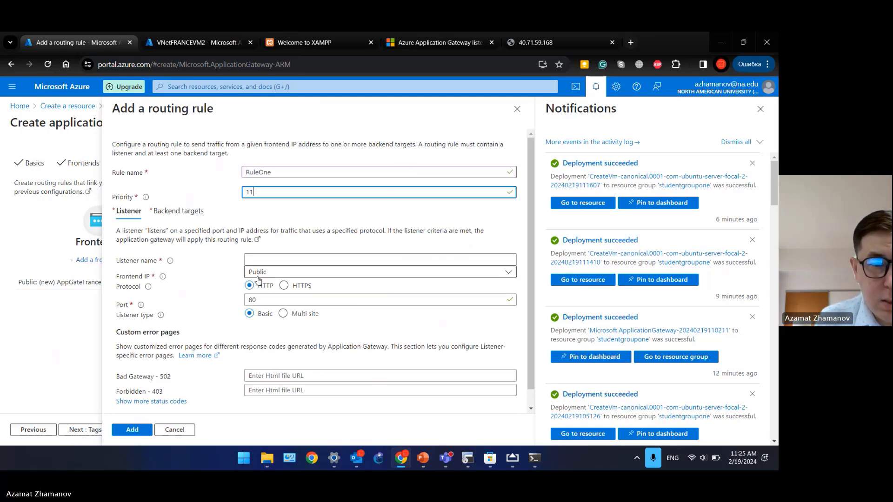
Step: Name the routing rule's listener ListenerOne and open the rule's backend target settings
left_click(266, 254)
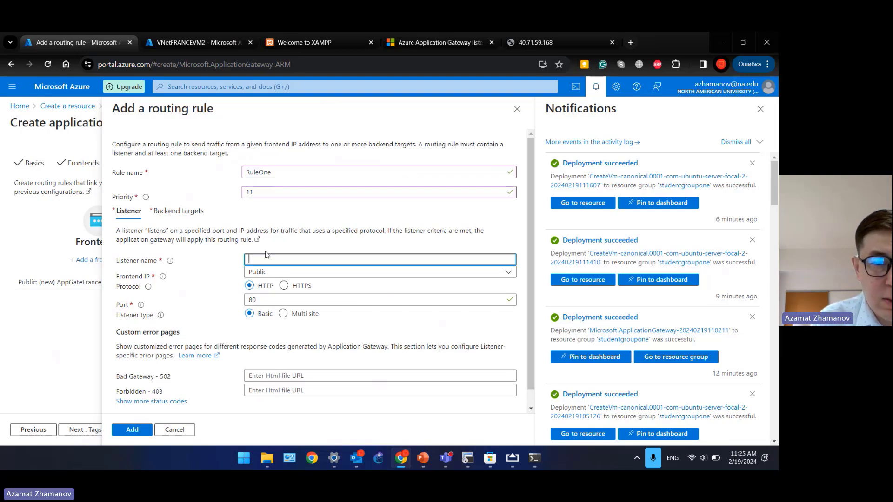
type("ListenerOn")
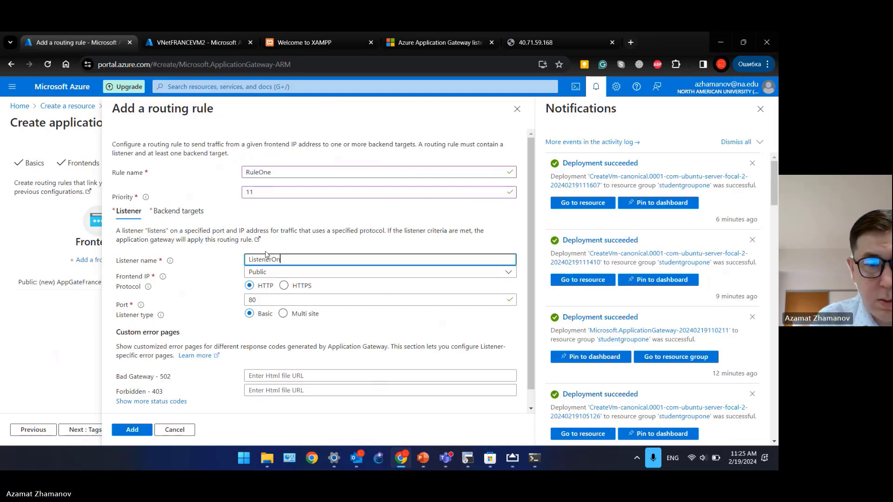
type("e")
left_click(261, 228)
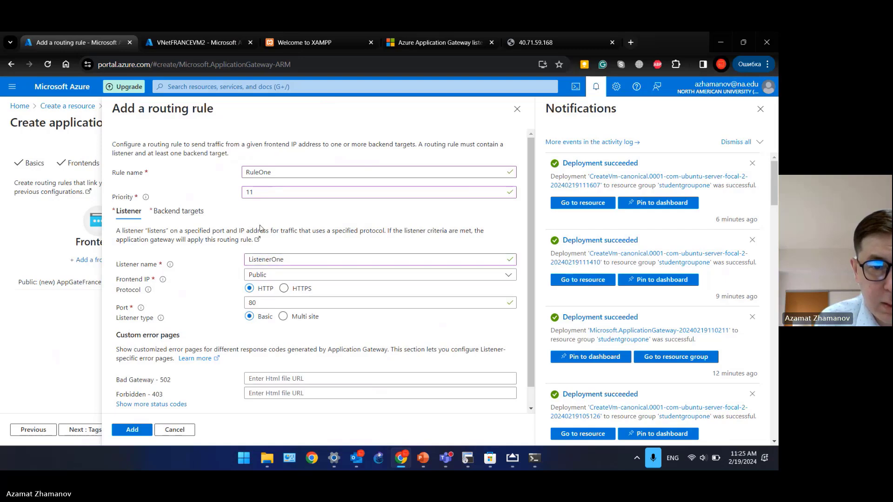
left_click(178, 210)
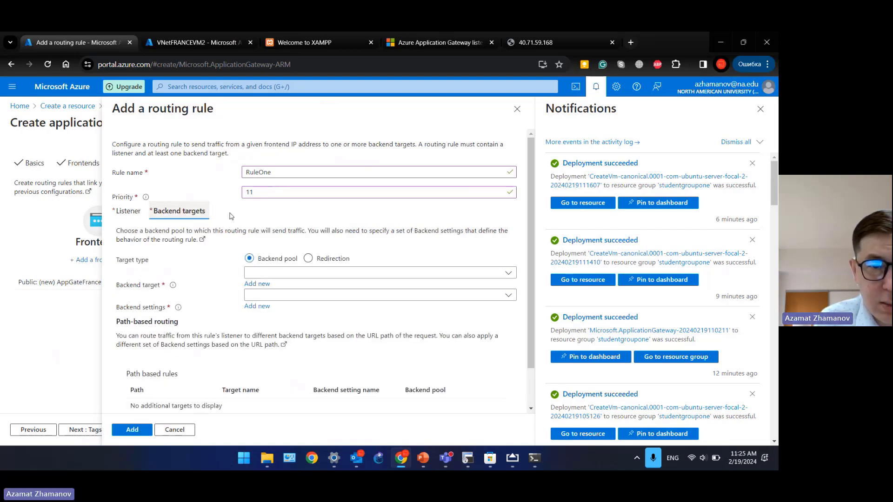
Step: Set the routing rule's backend target to AppGateFranceBack, create a backend setting named BackOne, and add the rule
left_click(258, 274)
left_click(257, 285)
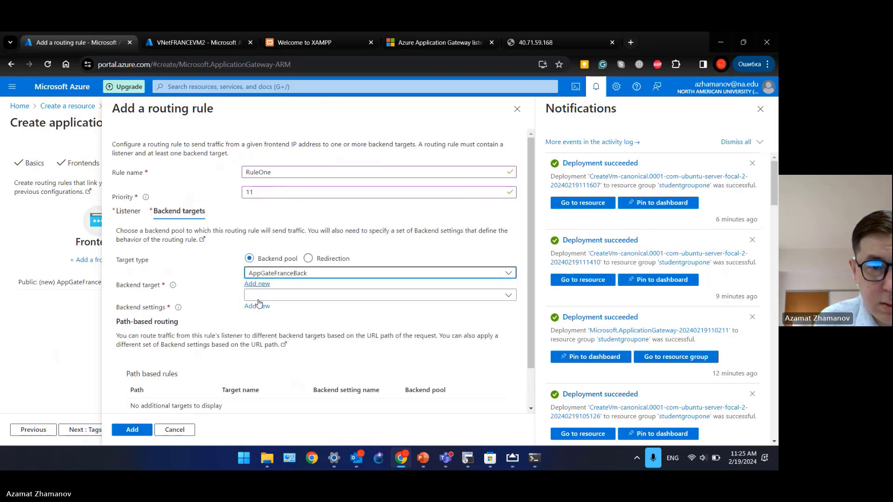
left_click(257, 307)
left_click(300, 166)
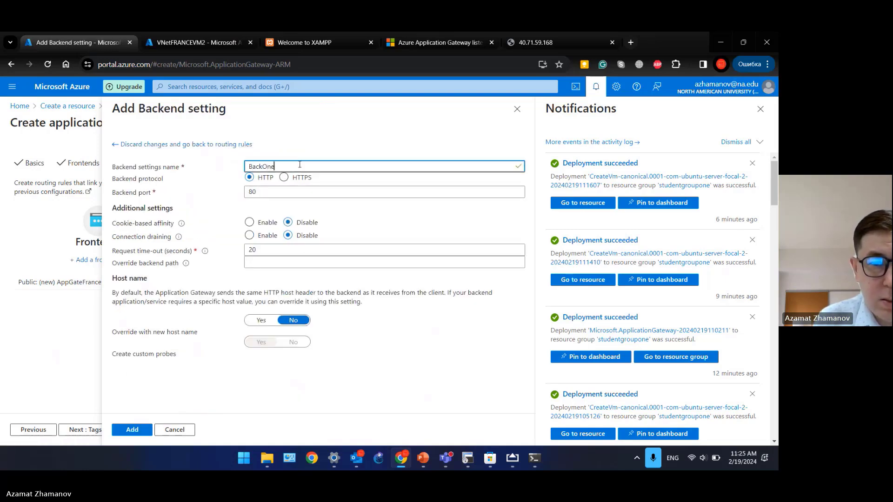
left_click(125, 431)
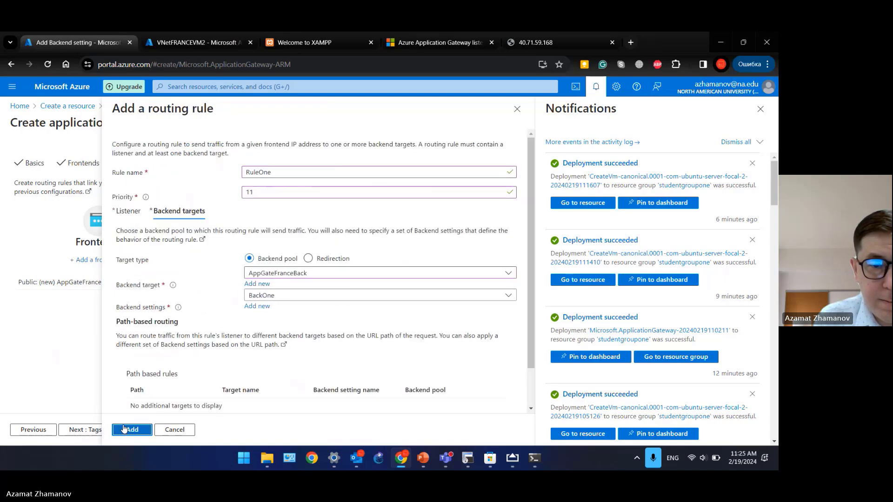
left_click(144, 431)
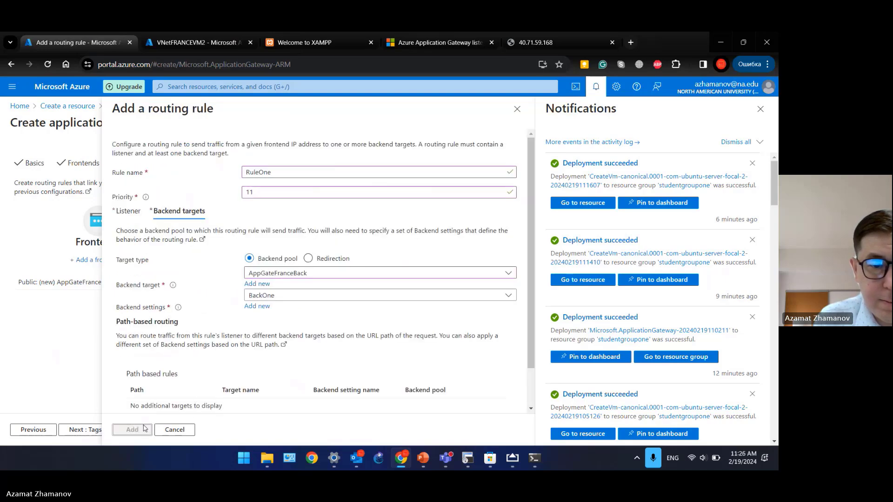
Step: Leave the tags empty, proceed to the final review, and create the AppGateFrance application gateway
left_click(103, 429)
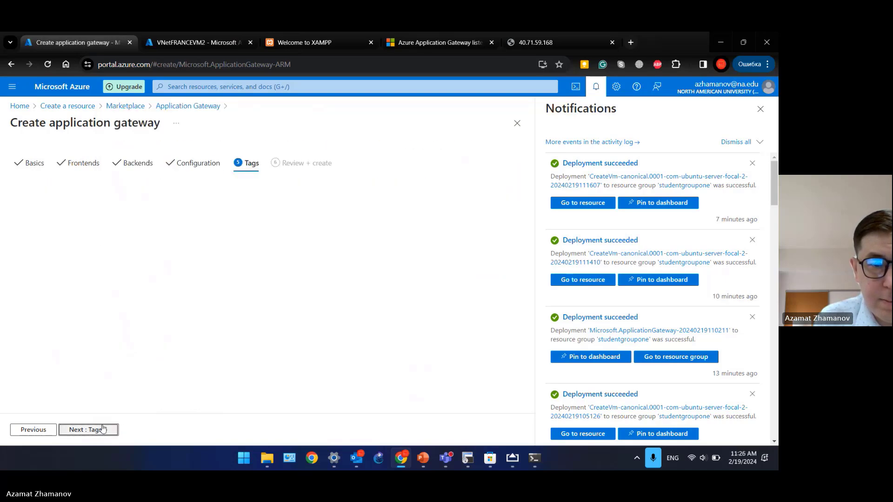
left_click(103, 429)
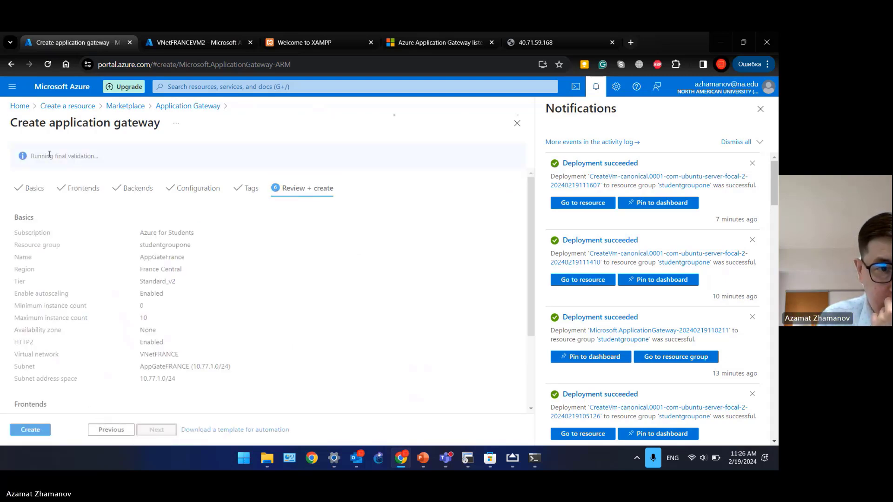
left_click(29, 432)
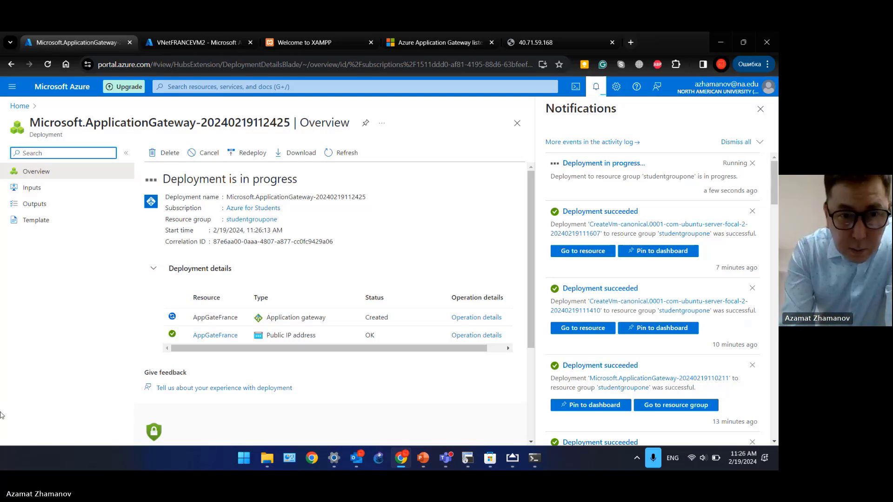
Step: Start creating a new resource and search the Marketplace for traffic manager
left_click(27, 108)
left_click(58, 154)
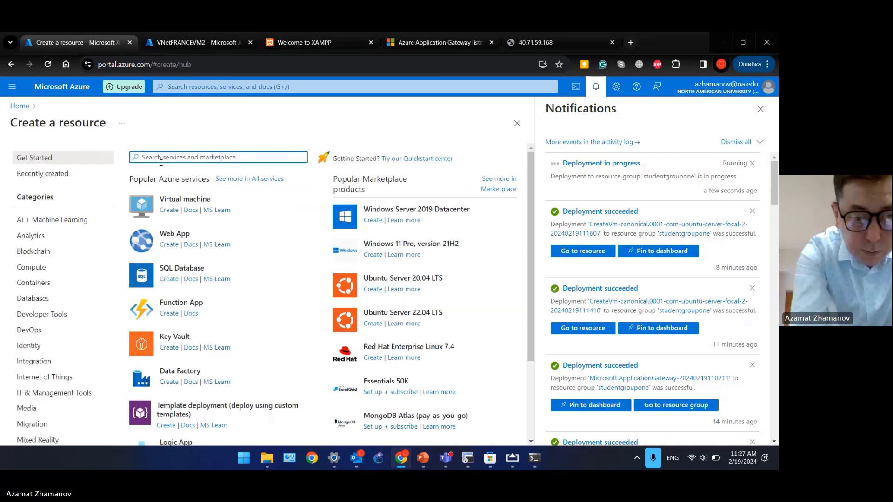
type("traffic")
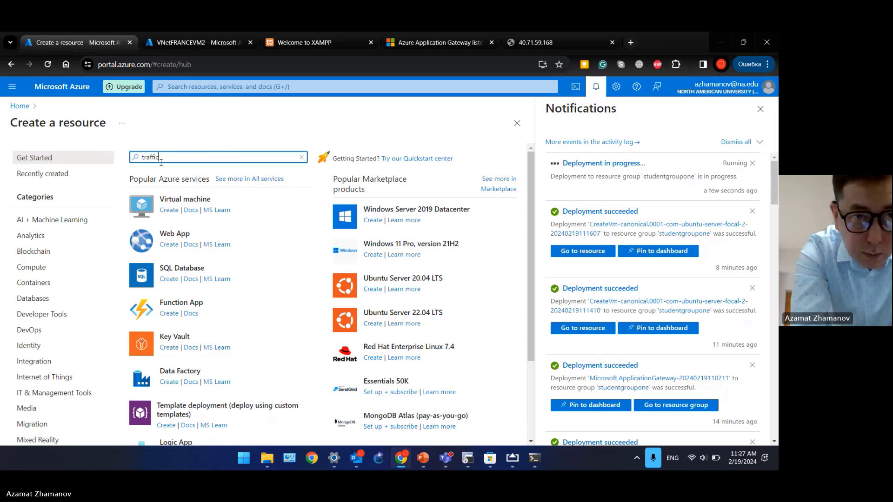
type(" manager")
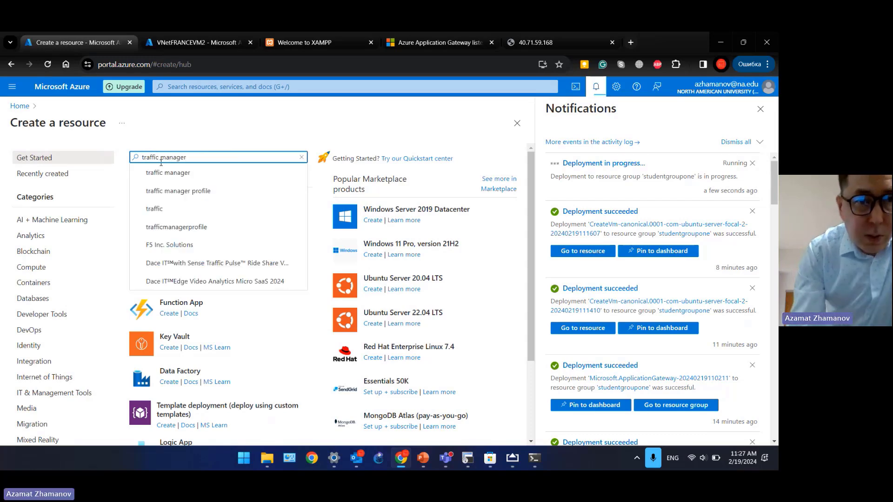
left_click(162, 172)
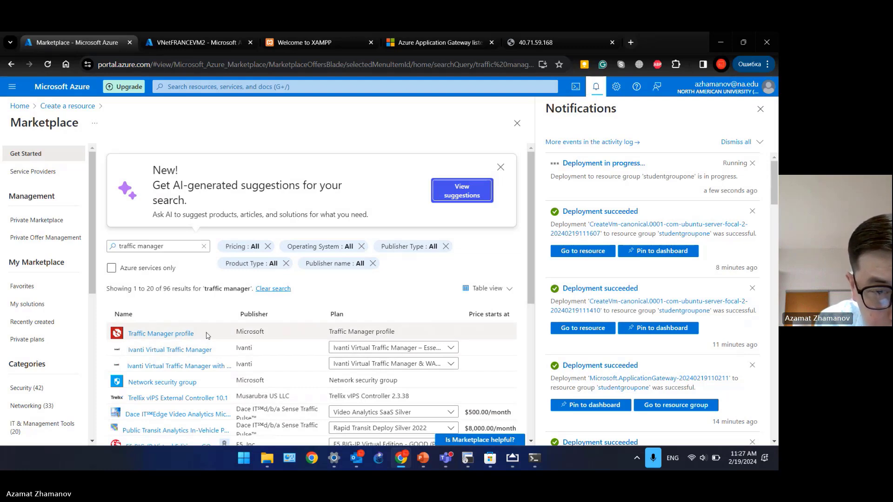
Step: Browse the Marketplace results for traffic manage, and restore the search to traffic manager
left_click(176, 246)
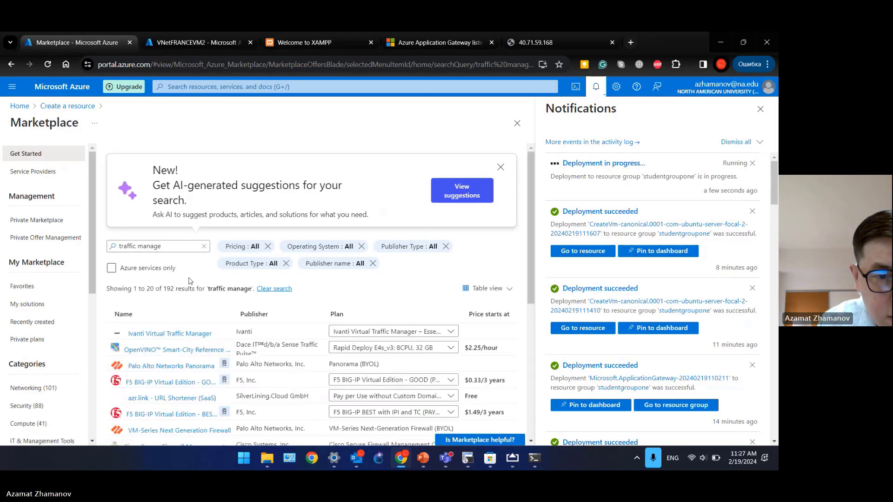
scroll(191, 294, "down", 5)
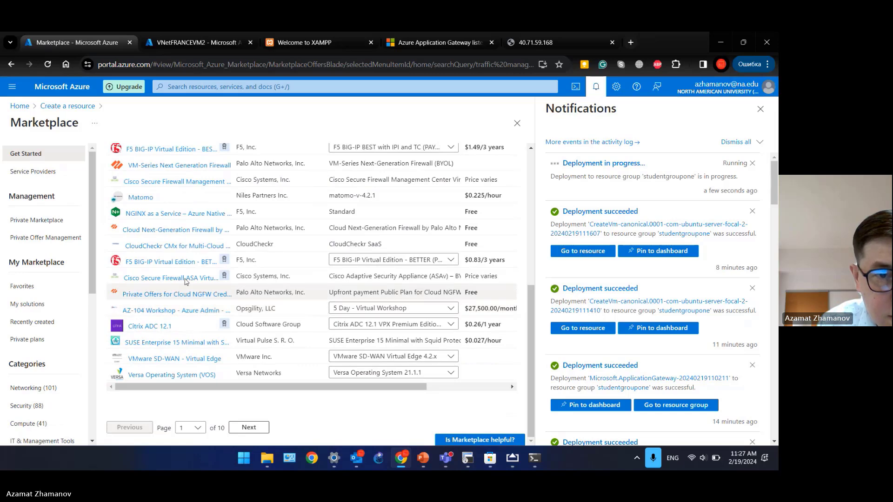
scroll(198, 302, "up", 4)
left_click(183, 185)
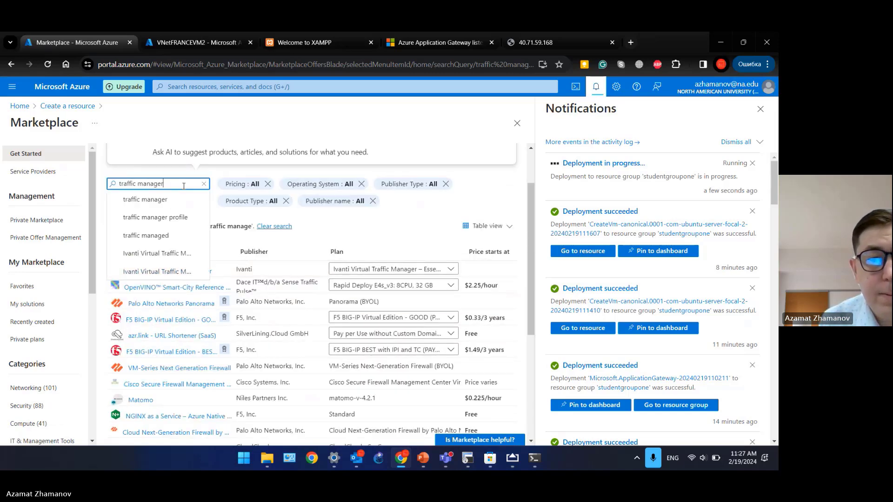
key("Return")
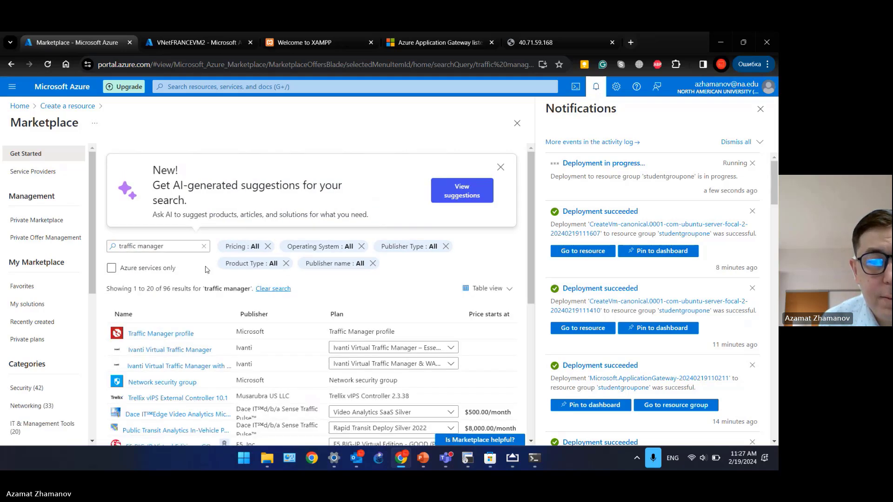
Step: Open Microsoft's Traffic Manager profile offer and start creating a profile
left_click(182, 334)
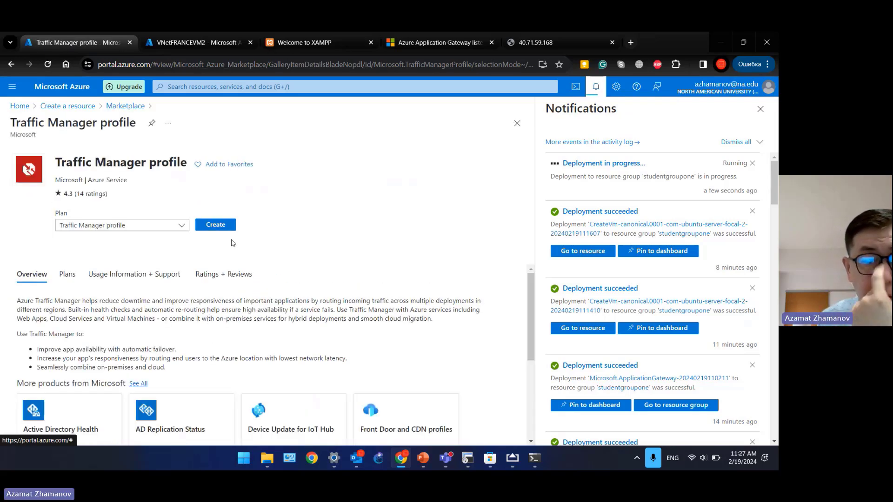
left_click_drag(97, 163, 168, 164)
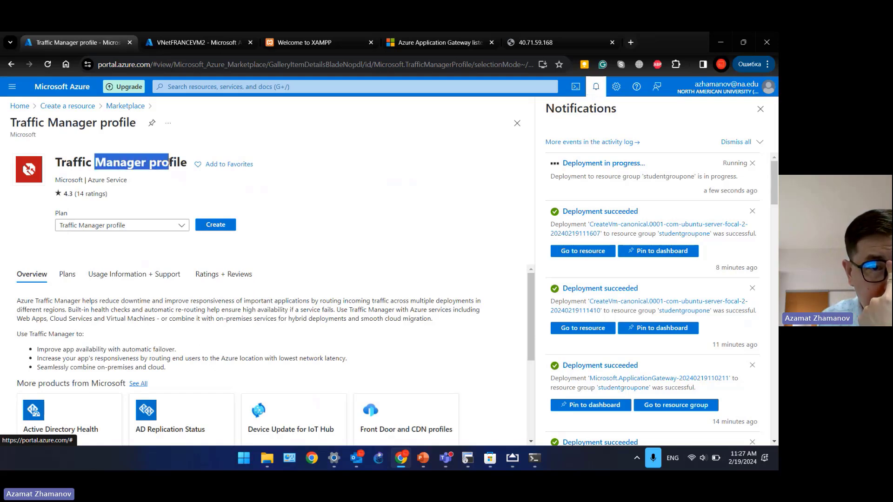
left_click(216, 225)
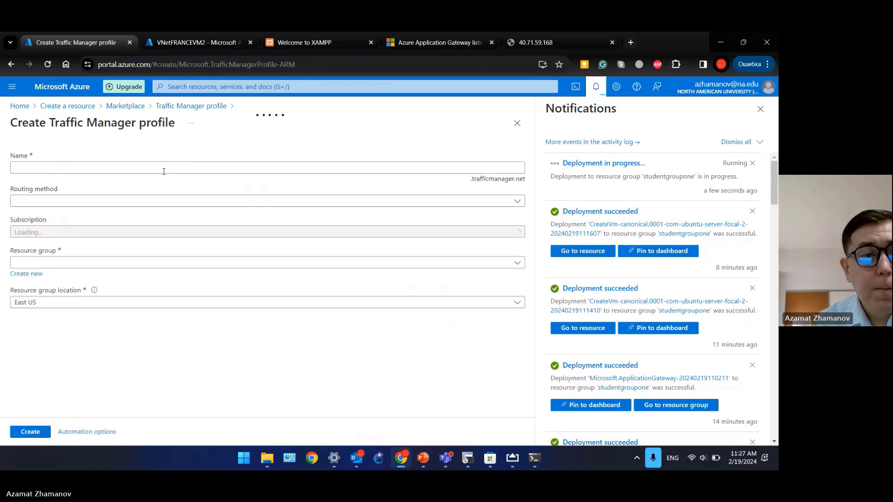
Step: Look through the available routing methods and name the Traffic Manager profile USFRANCETrafficManager
left_click(115, 203)
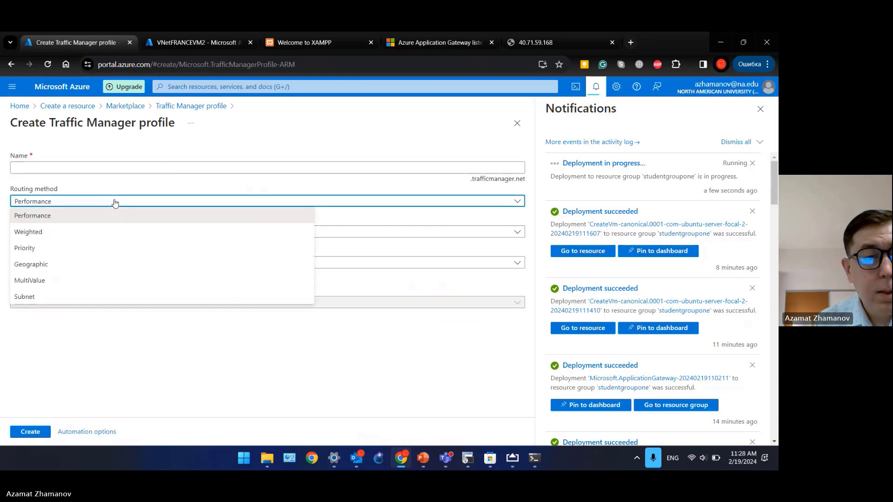
left_click(115, 204)
left_click(112, 170)
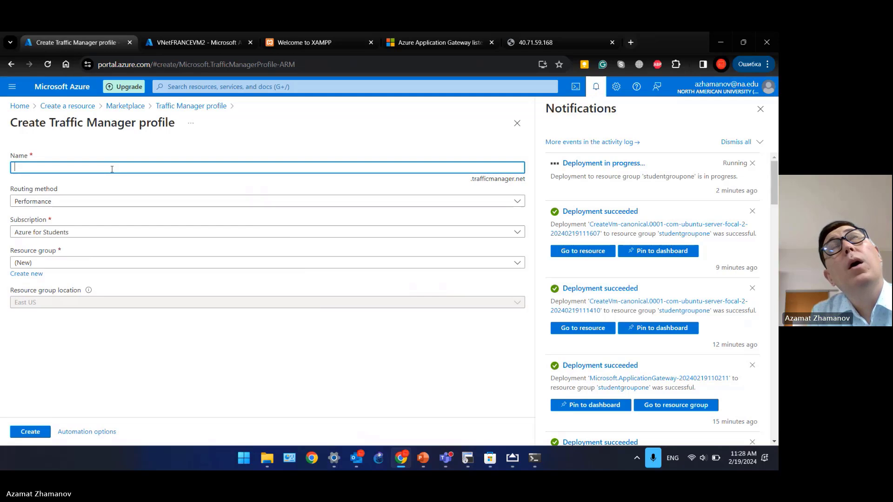
type("US")
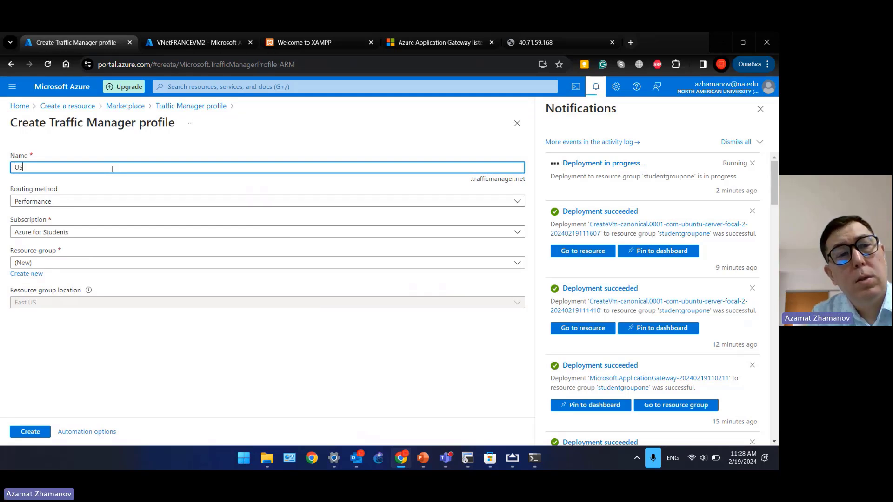
type("FRANC")
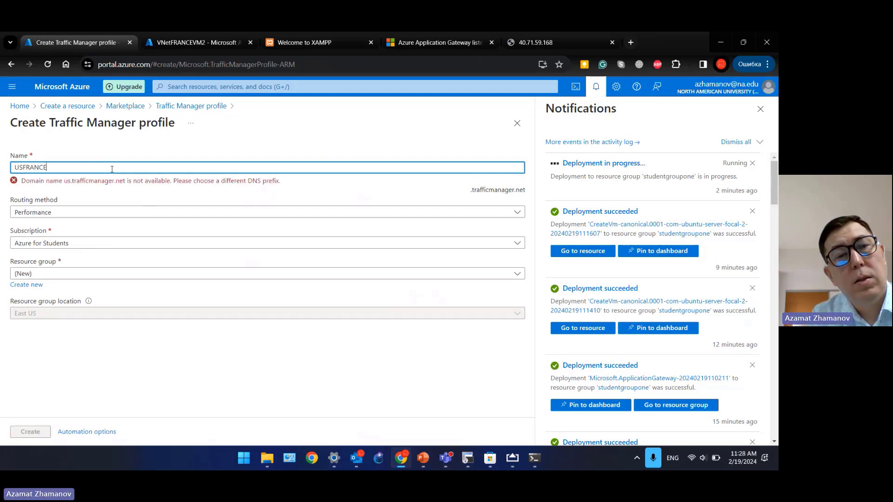
type("ETr")
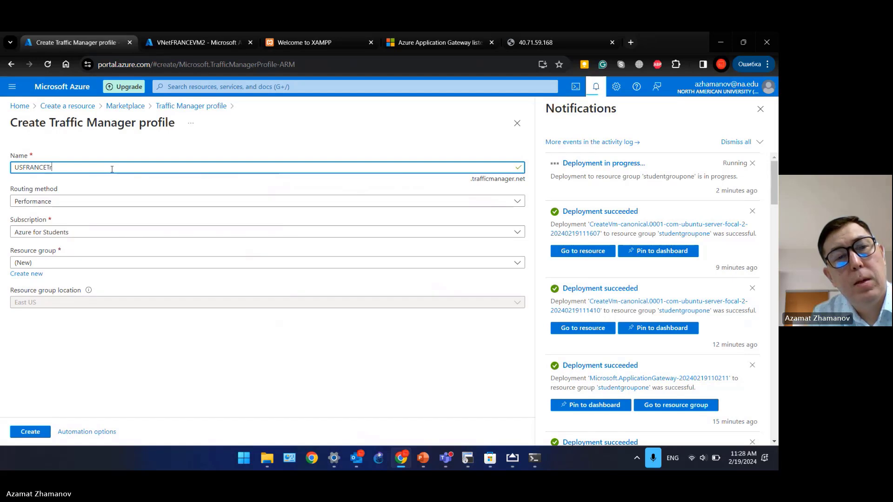
type("afficManager")
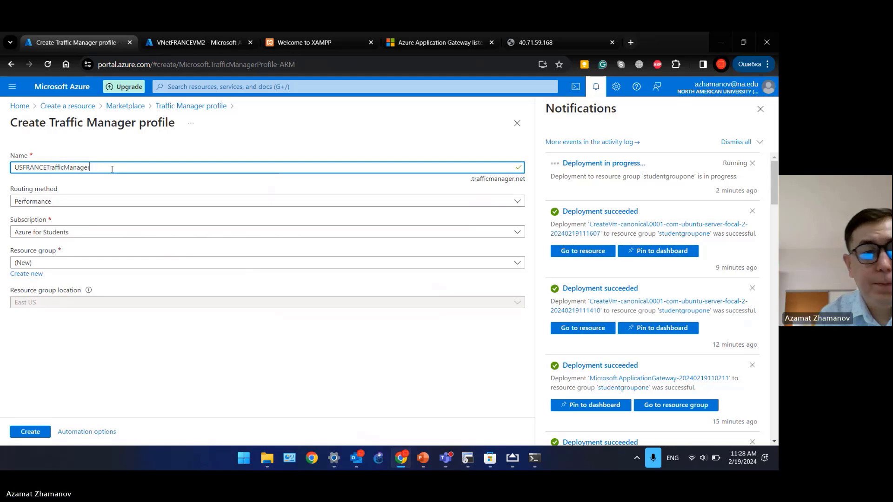
Step: Set the profile's routing method to Geographic and its resource group to studentgroupone, and create it
left_click(62, 202)
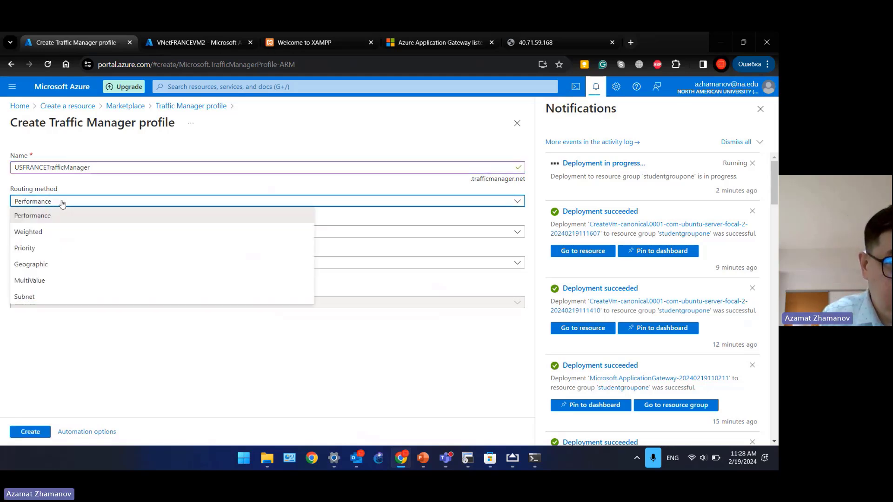
left_click(37, 263)
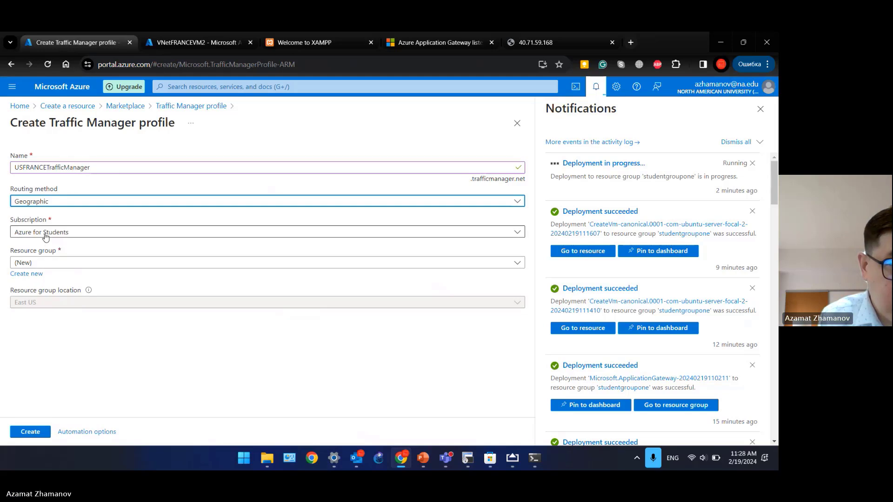
left_click(48, 264)
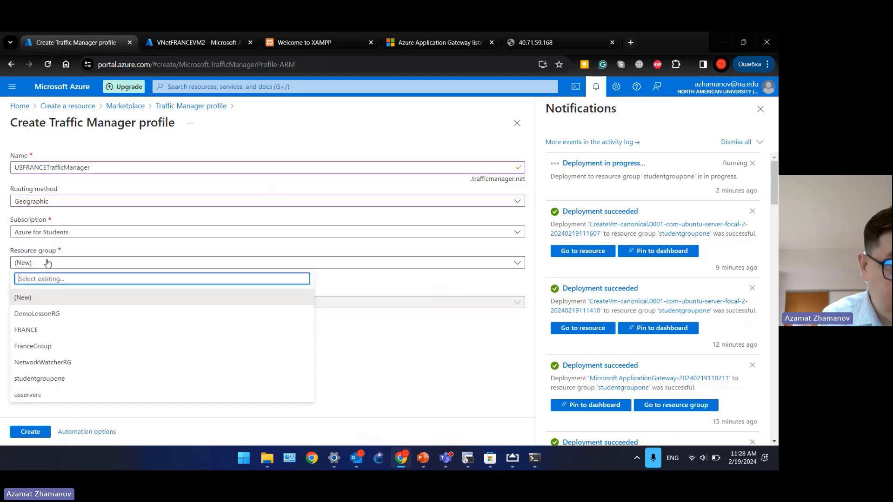
left_click(48, 379)
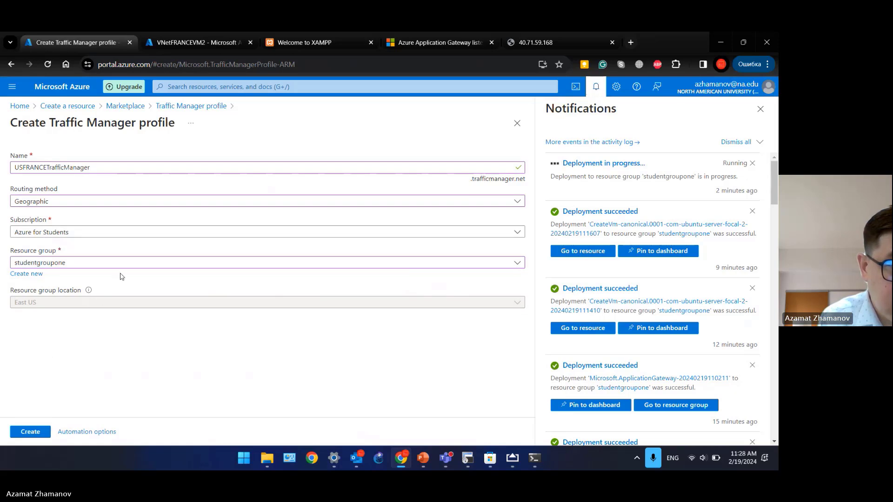
left_click(39, 432)
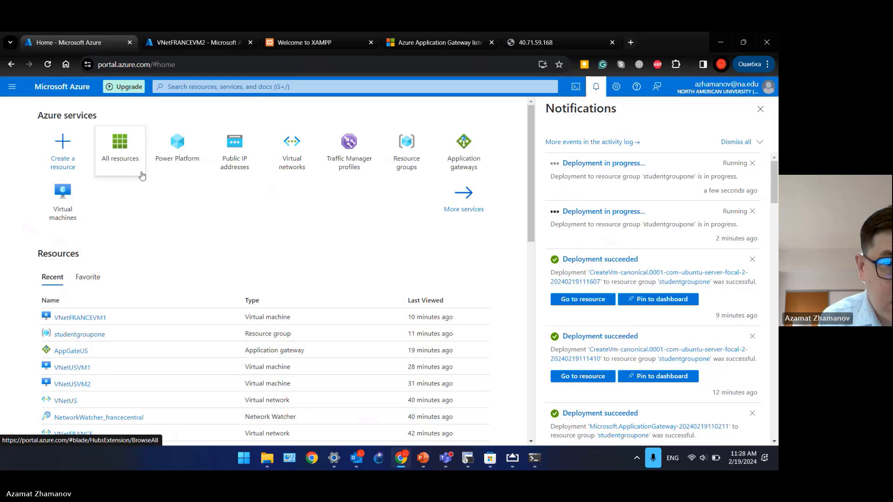
Step: Check the list of all resources and the Traffic Manager profiles list for the created profile
left_click(129, 149)
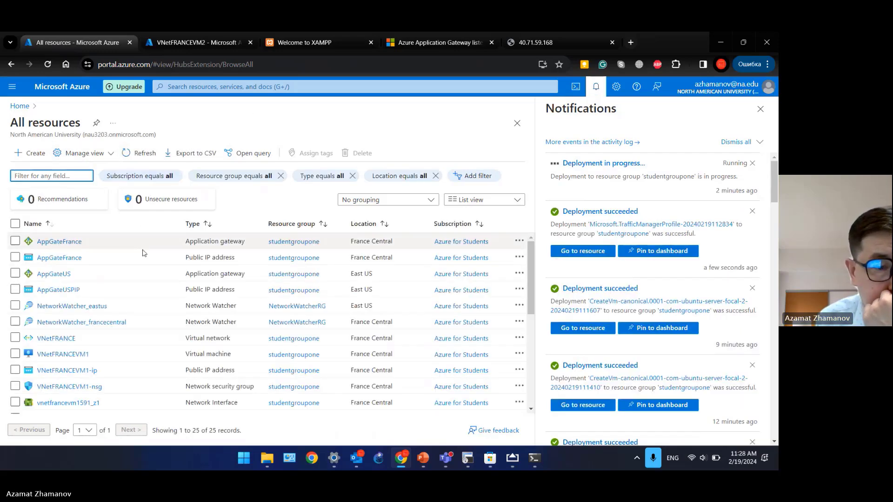
scroll(142, 274, "down", 5)
scroll(142, 277, "up", 5)
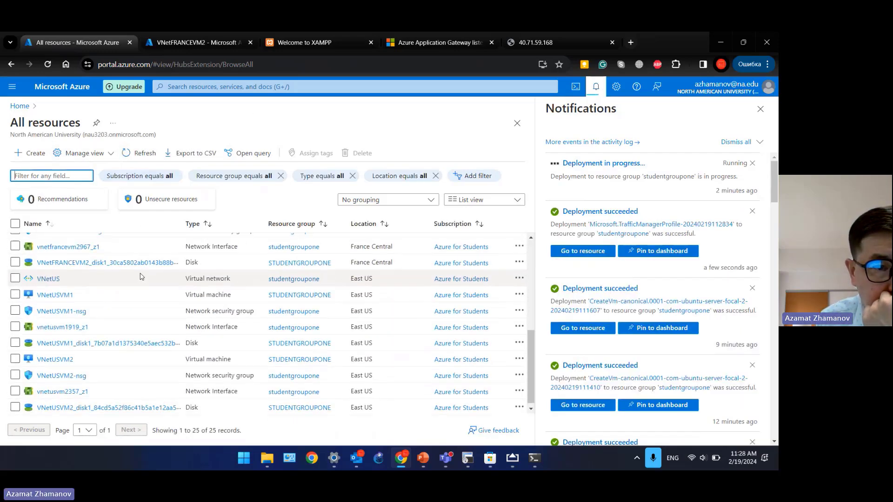
left_click(18, 107)
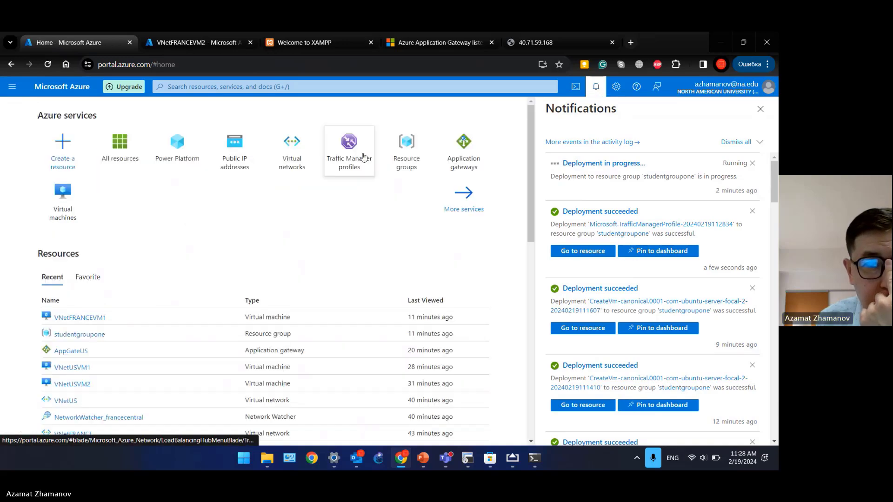
left_click(354, 155)
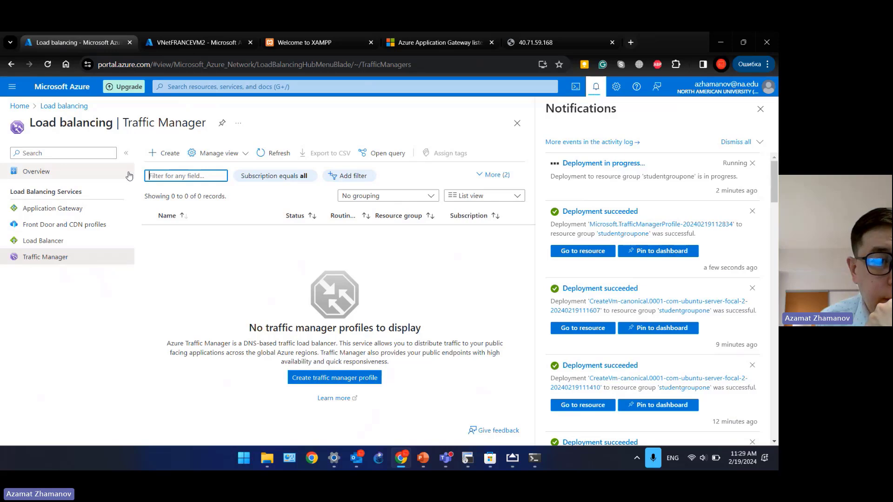
Step: Start creating another Traffic Manager profile and name it USFRANCETrafficManagerOne
left_click(163, 155)
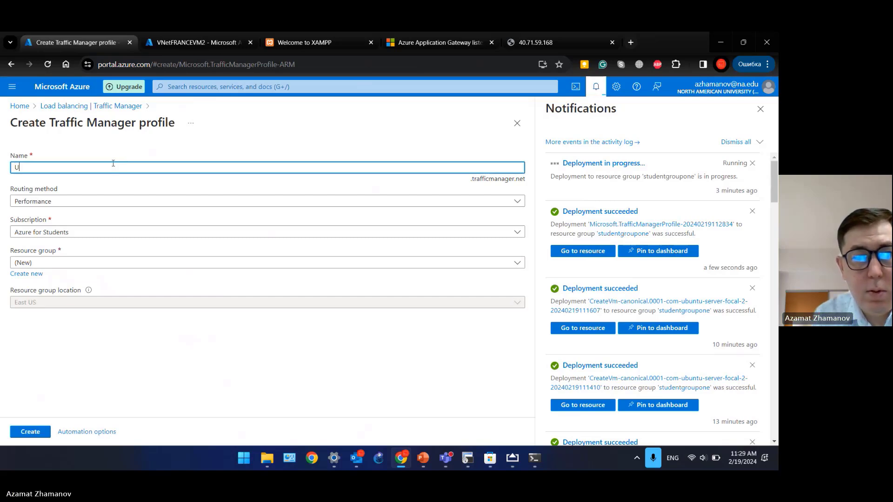
type("SFRANCET")
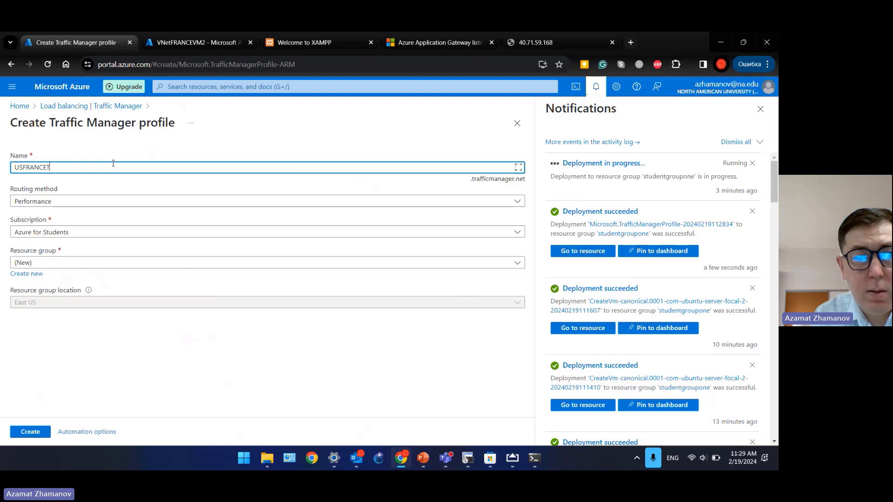
type("rafficMana")
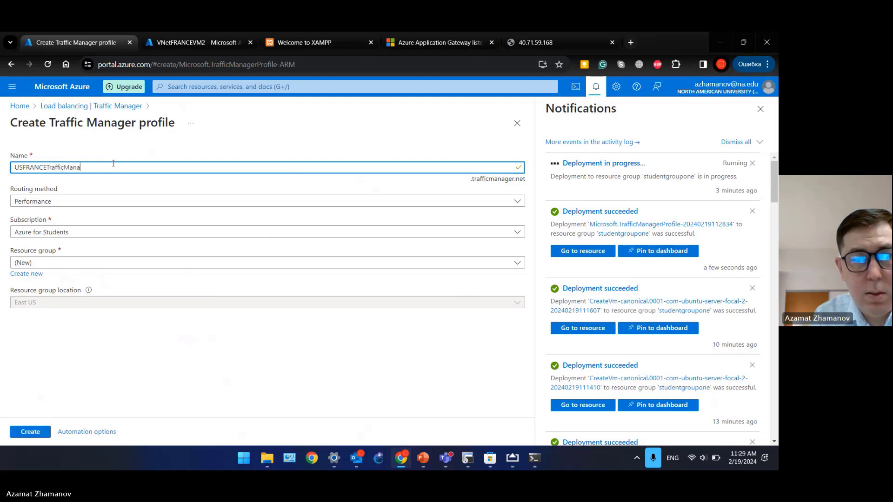
type("ger")
key("Tab")
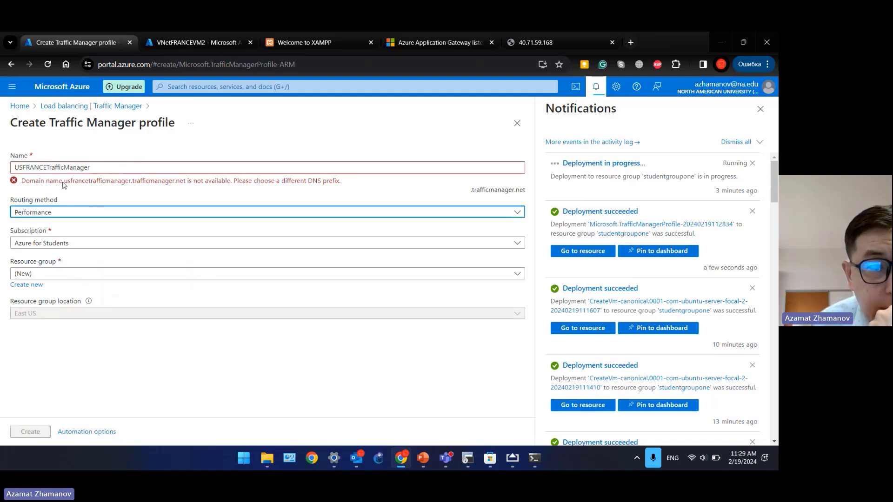
left_click_drag(63, 182, 200, 167)
left_click(201, 167)
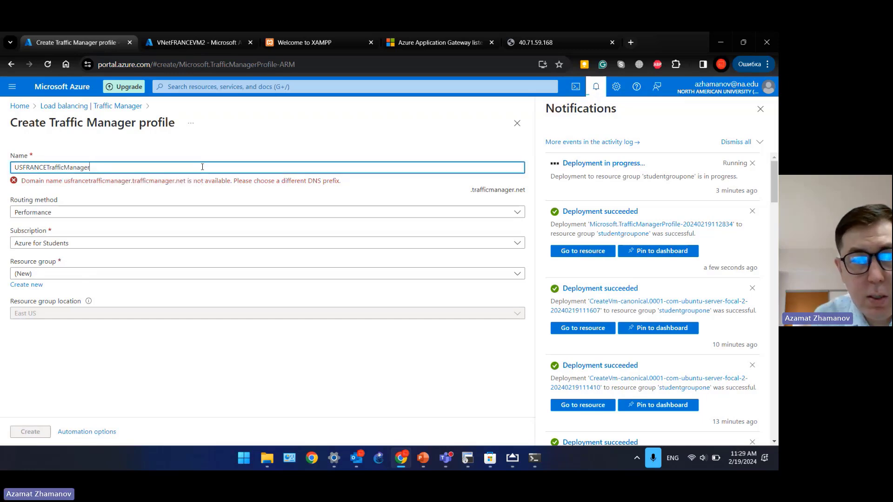
type("One")
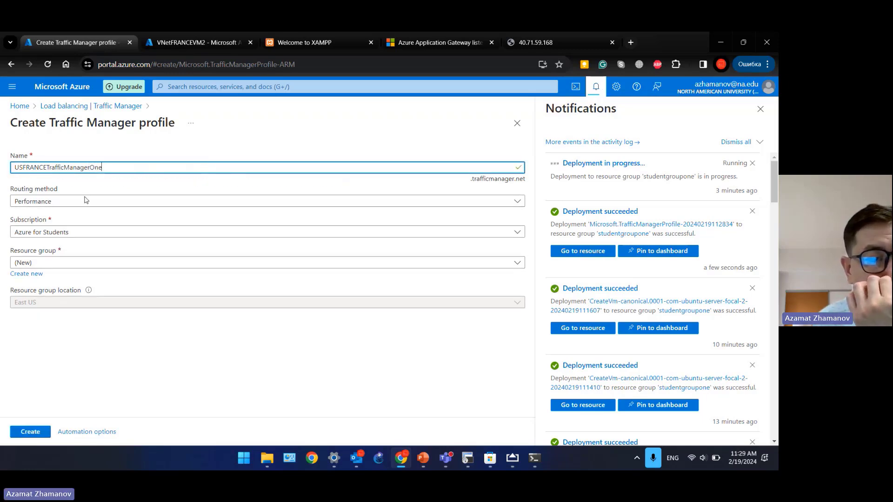
Step: Set the new profile's routing method to Geographic and its resource group to studentgroupone, and create it
left_click(69, 203)
left_click(55, 264)
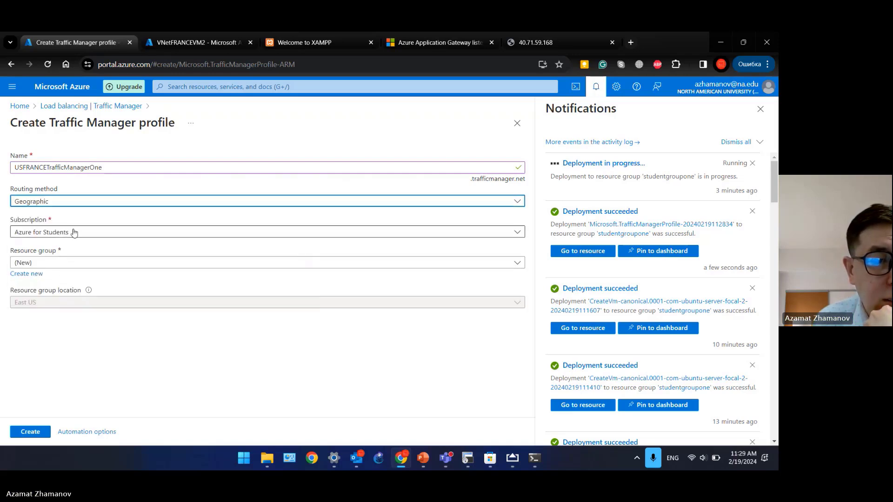
left_click(63, 263)
left_click(63, 377)
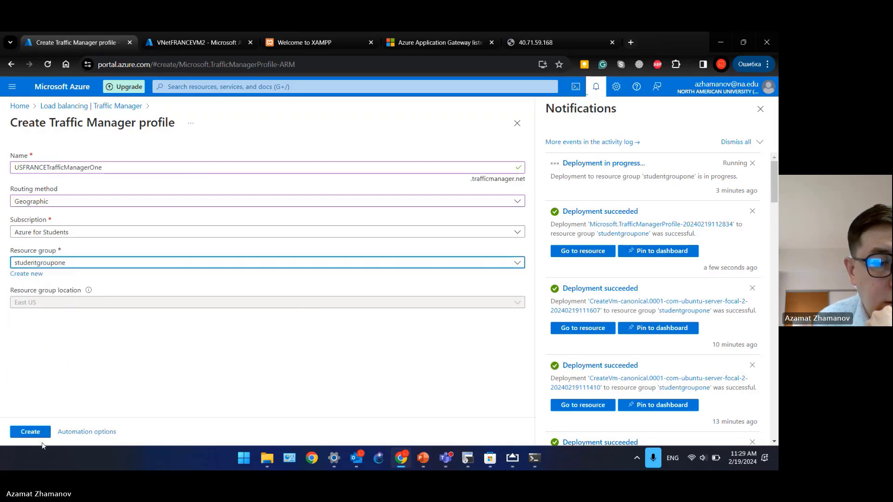
left_click(44, 433)
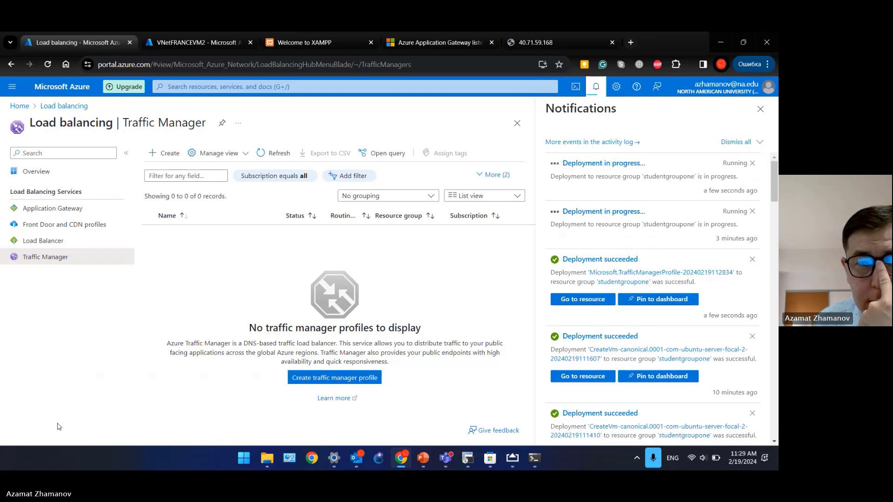
Step: Refresh the Traffic Manager profiles list, open USFRANCETrafficManager and start adding an endpoint to it
left_click(270, 154)
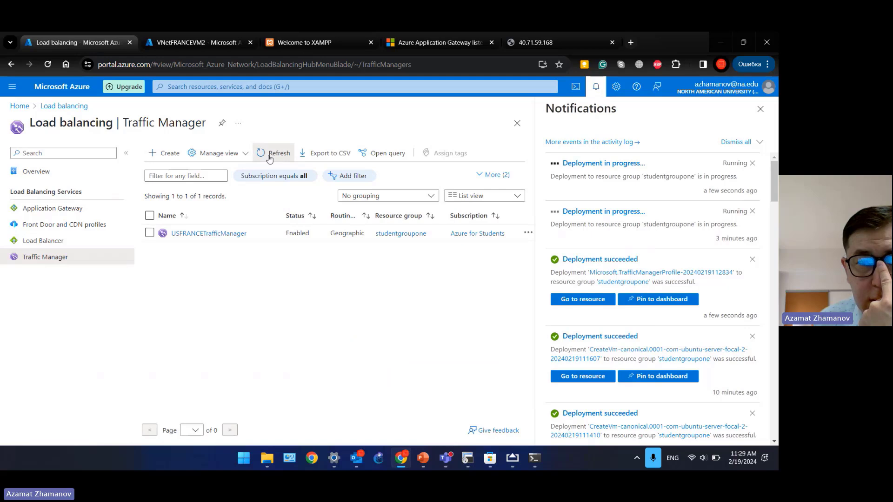
left_click(213, 233)
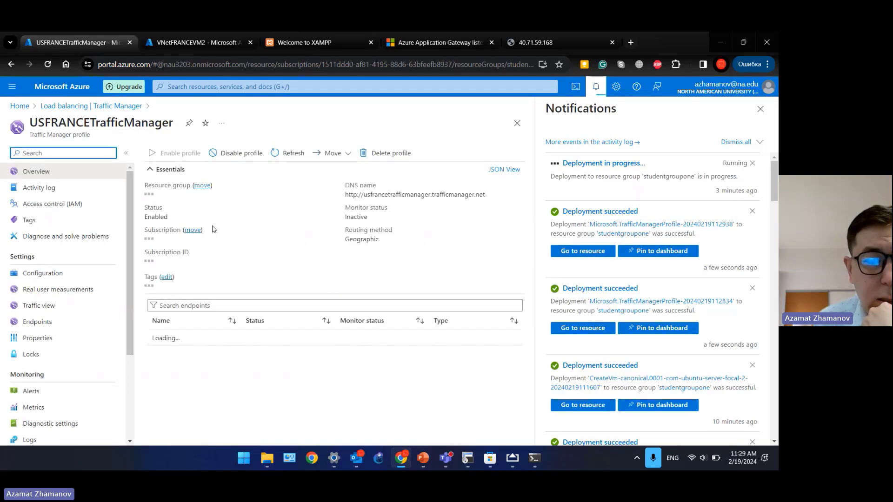
left_click(46, 322)
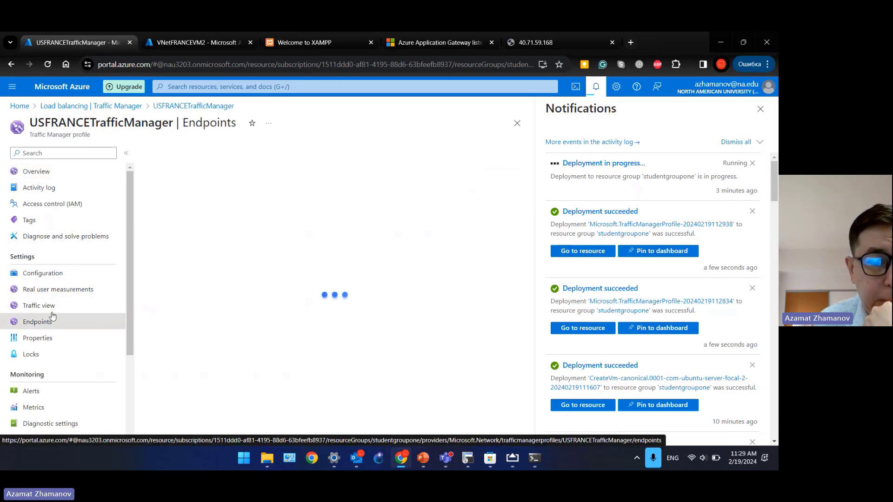
left_click(166, 153)
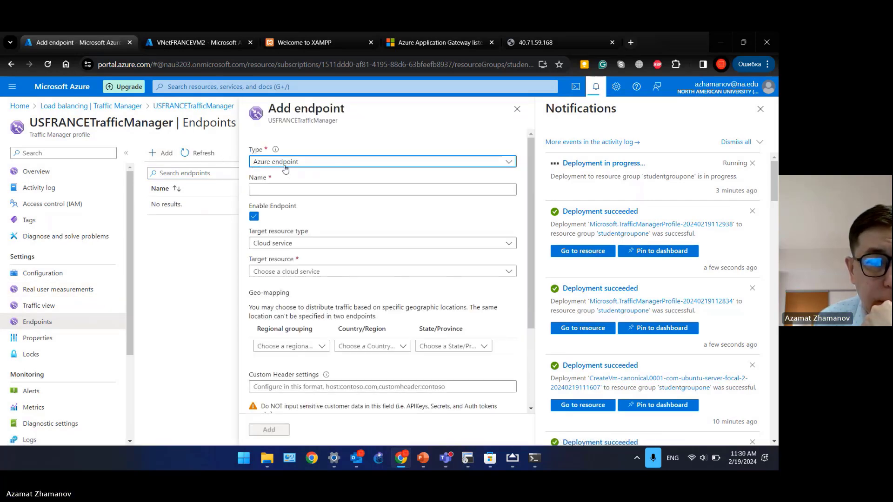
Step: Set the endpoint's type to Azure endpoint and name it USAppGateway
left_click(285, 168)
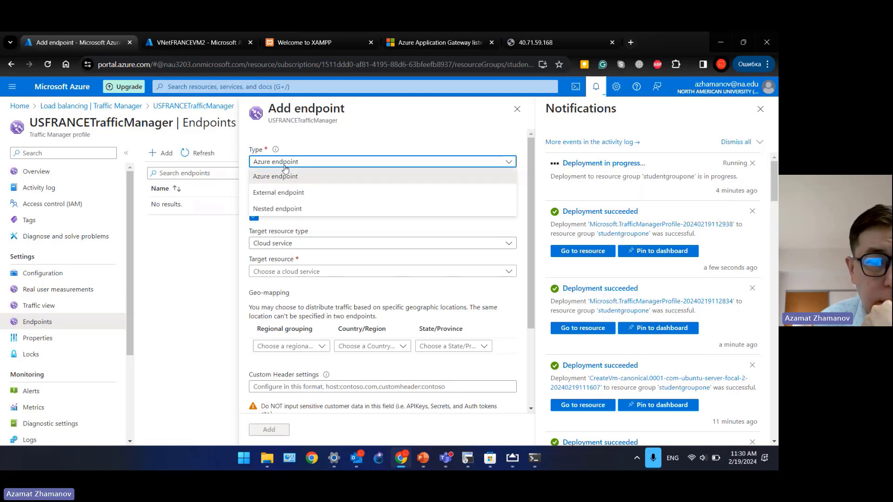
left_click(286, 176)
left_click(276, 189)
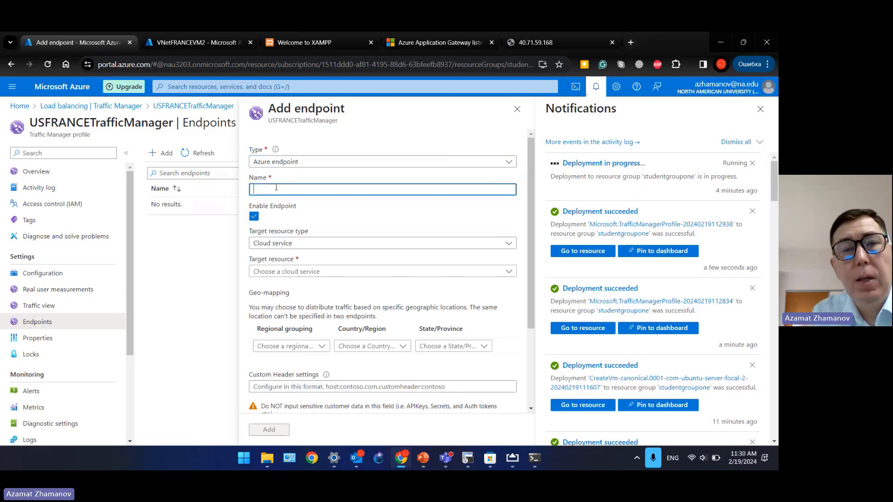
type("US")
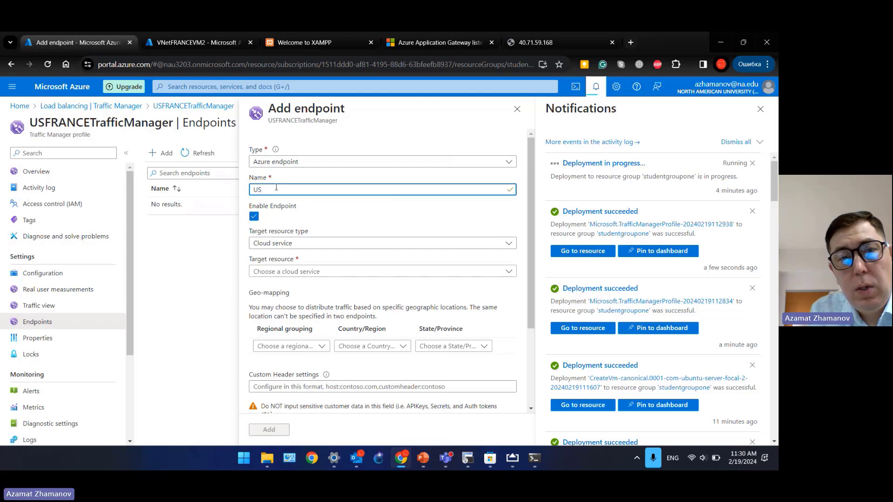
type("AppG")
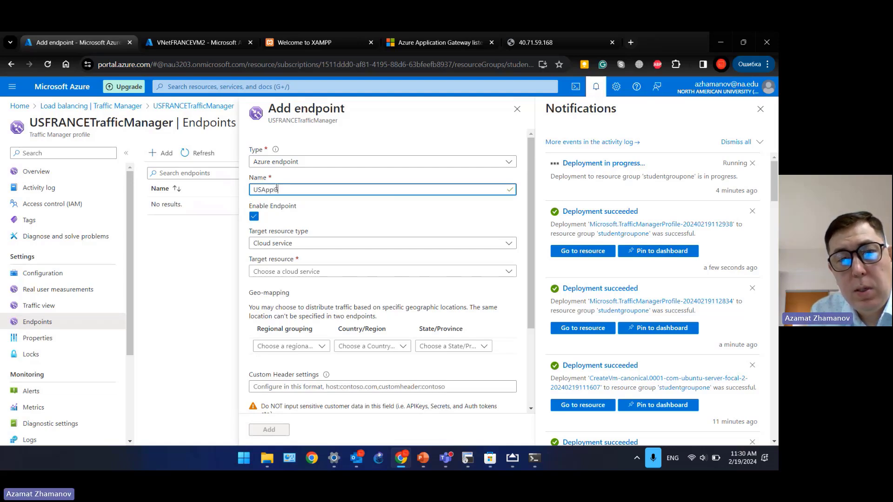
type("ateway")
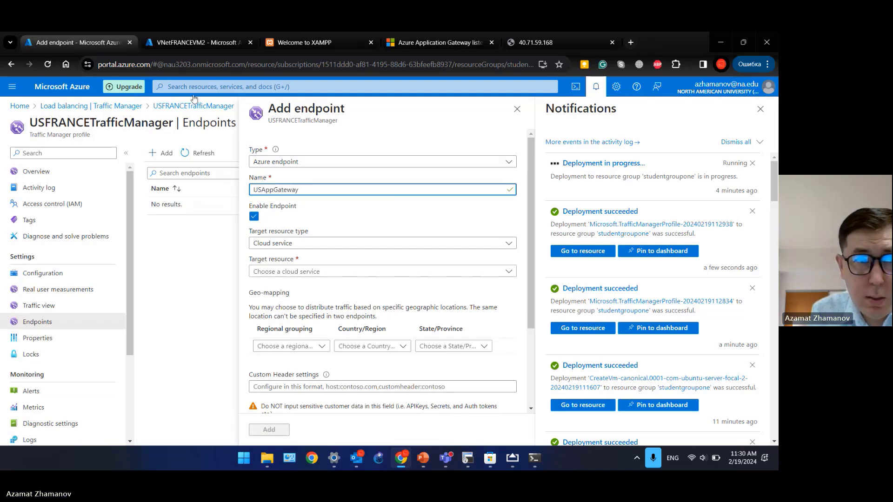
Step: Look up the frontend public IP address of the AppGateUS application gateway and return to the endpoint form
left_click(184, 41)
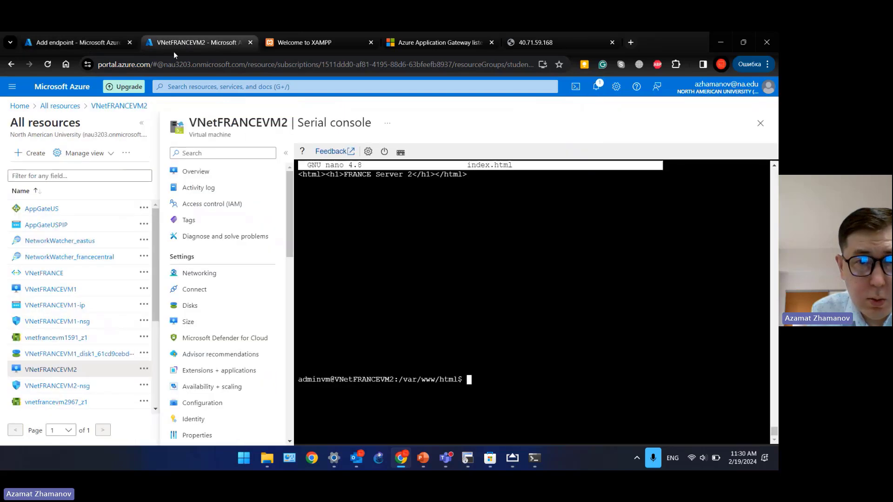
left_click(55, 106)
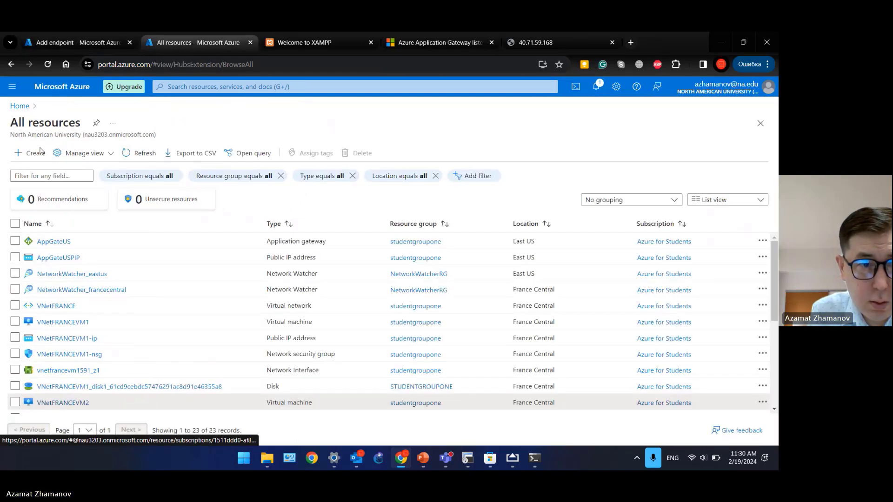
left_click(51, 242)
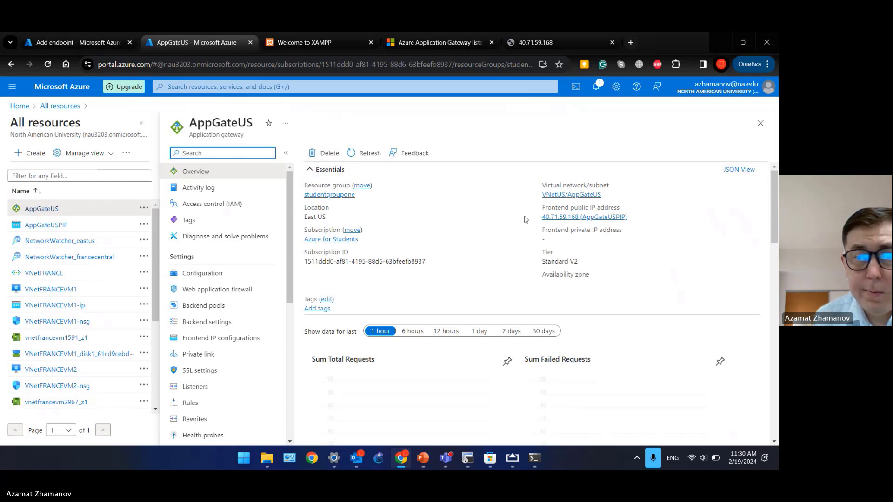
left_click_drag(527, 219, 564, 217)
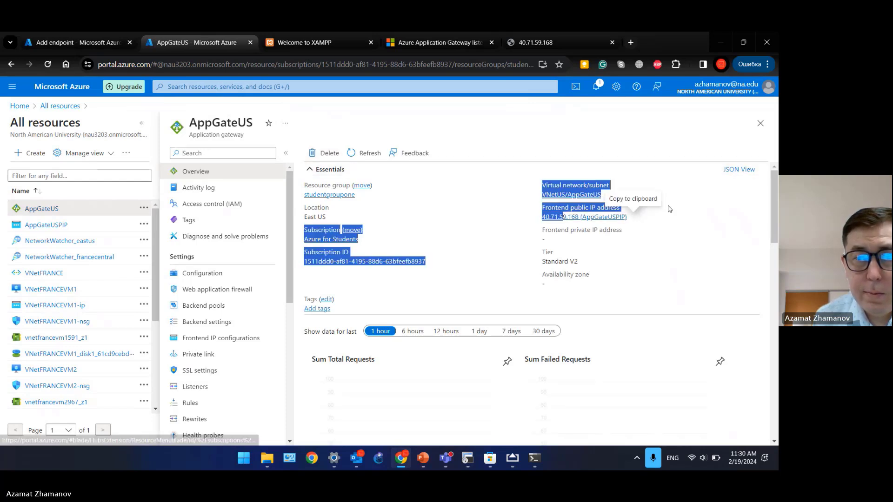
left_click(652, 210)
left_click_drag(542, 217, 578, 220)
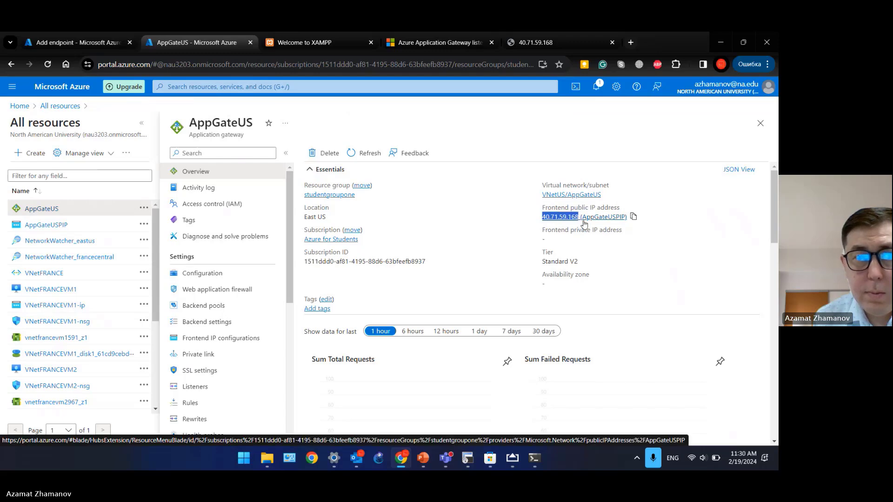
key("ctrl+shift+Tab")
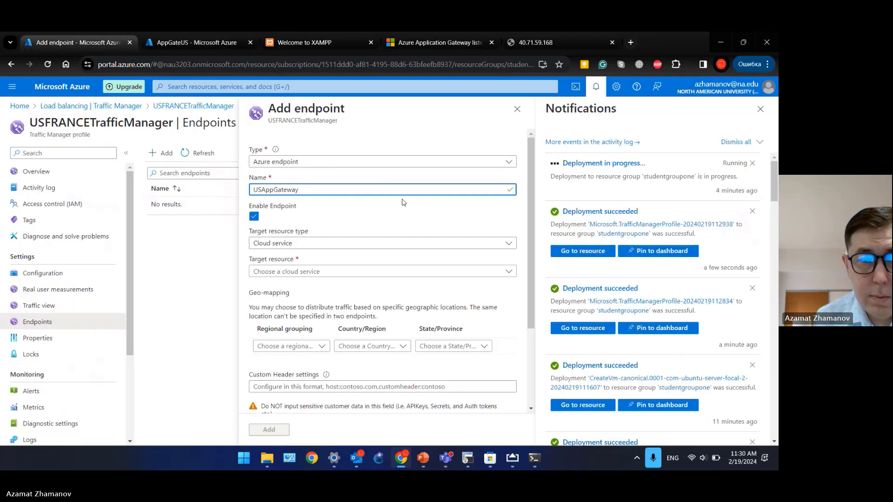
Step: Set the endpoint's target resource type to Public IP address and choose AppGateUSPIP, checking it against the AppGateUS gateway's overview
left_click(333, 248)
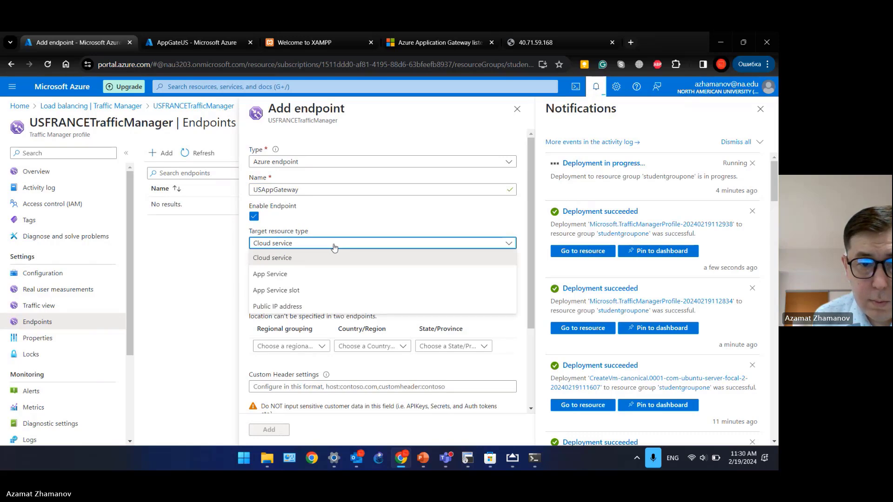
key("Down")
key("Down")
key("Down")
key("Return")
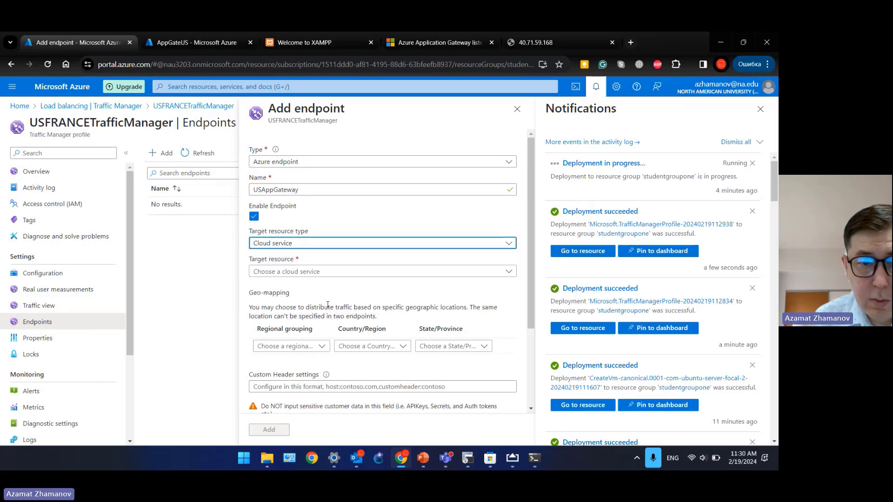
left_click(320, 272)
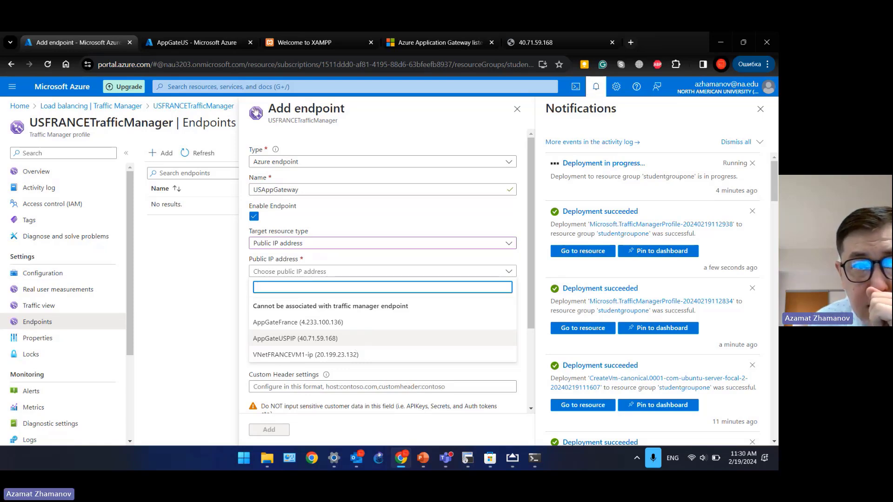
left_click(168, 44)
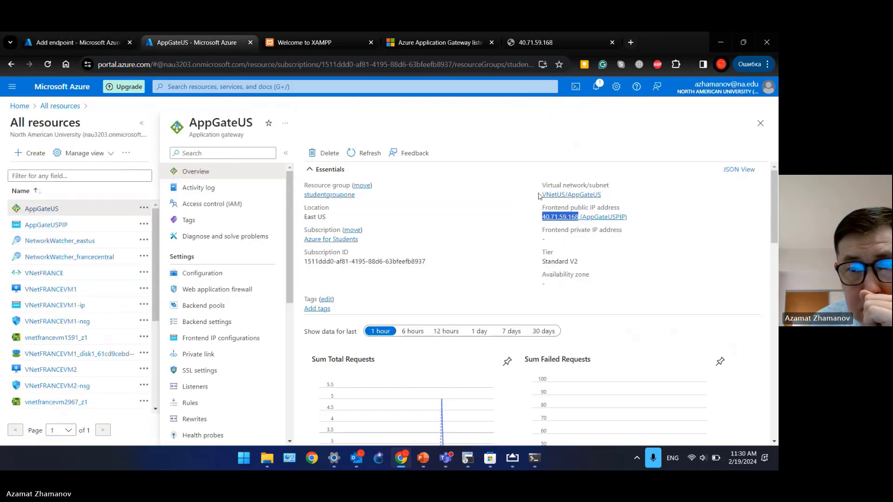
left_click(100, 43)
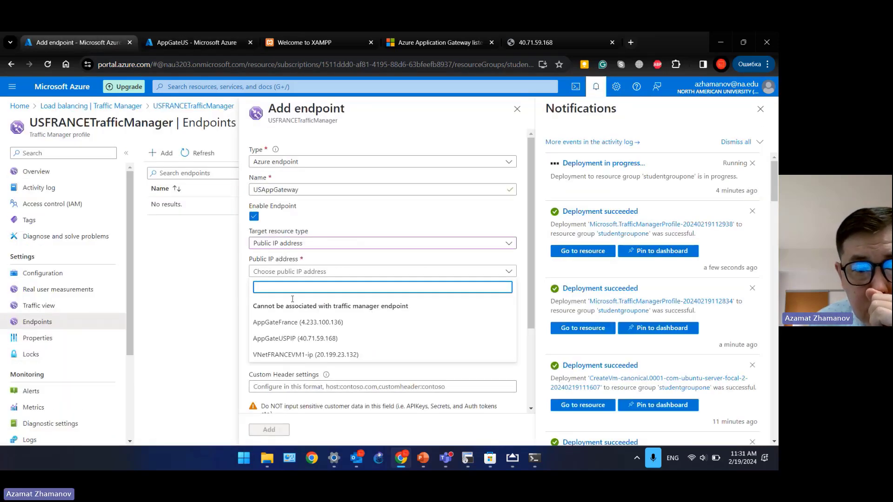
left_click(297, 339)
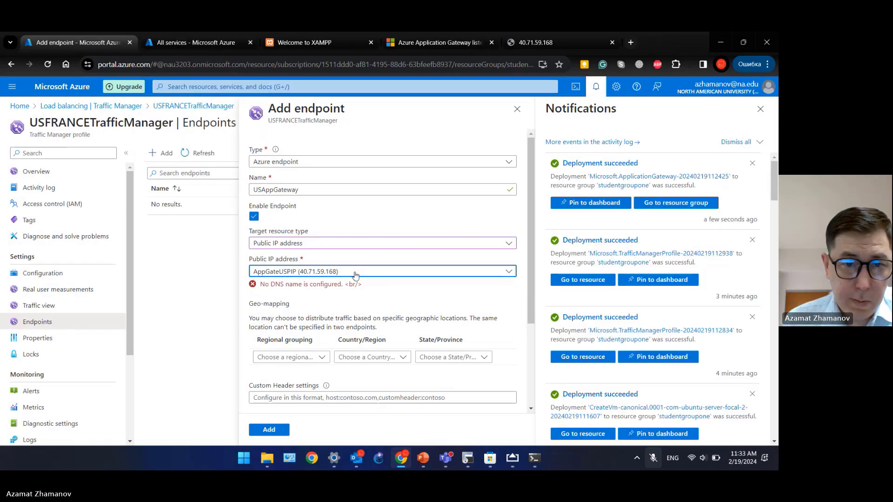
Step: Search the portal for "public ip" in the other Azure portal tab and open the list of public IP addresses
key("ctrl+Tab")
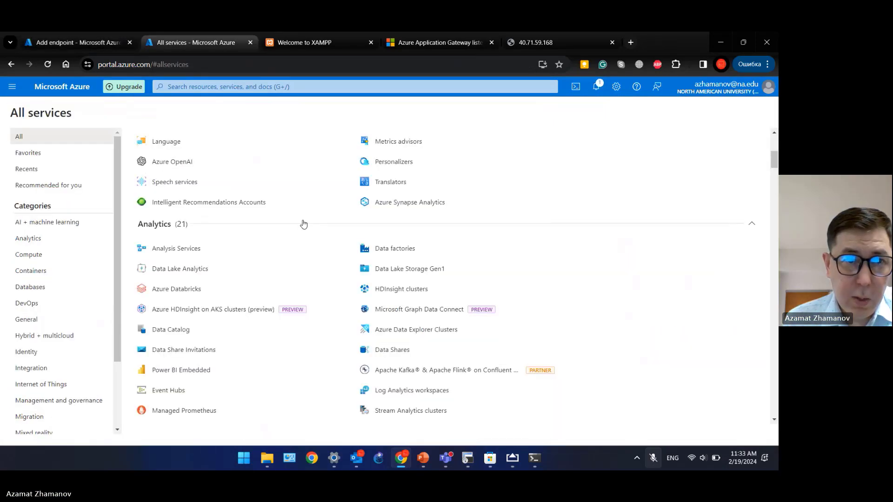
left_click(193, 86)
type("p")
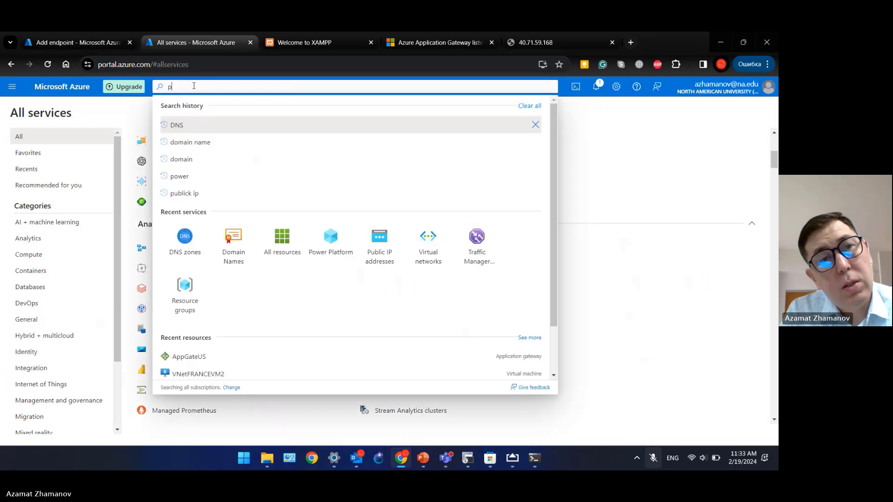
type("ublic")
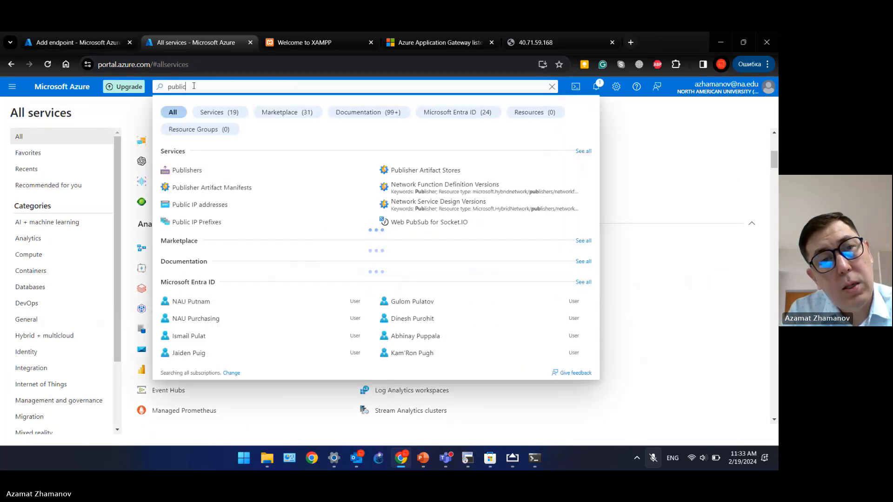
type(" ip")
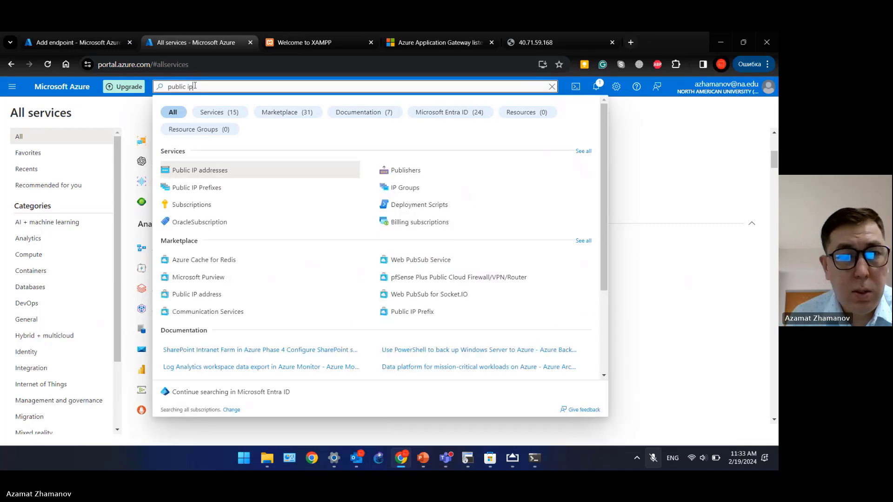
left_click(203, 170)
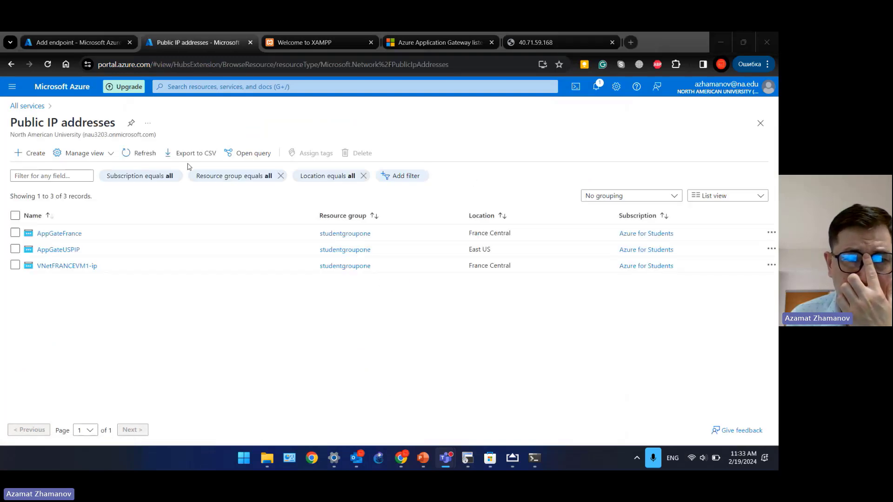
Step: Open the configuration settings of the AppGateUSPIP public IP address
left_click(68, 251)
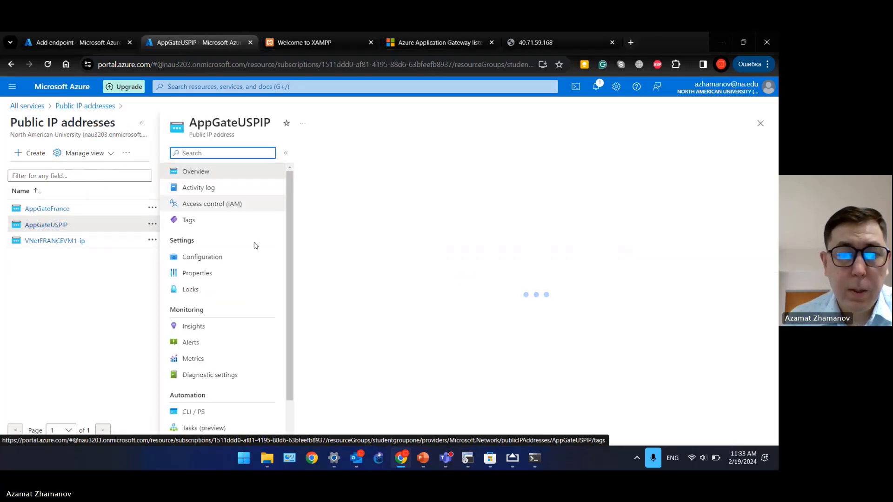
scroll(245, 265, "down", 1)
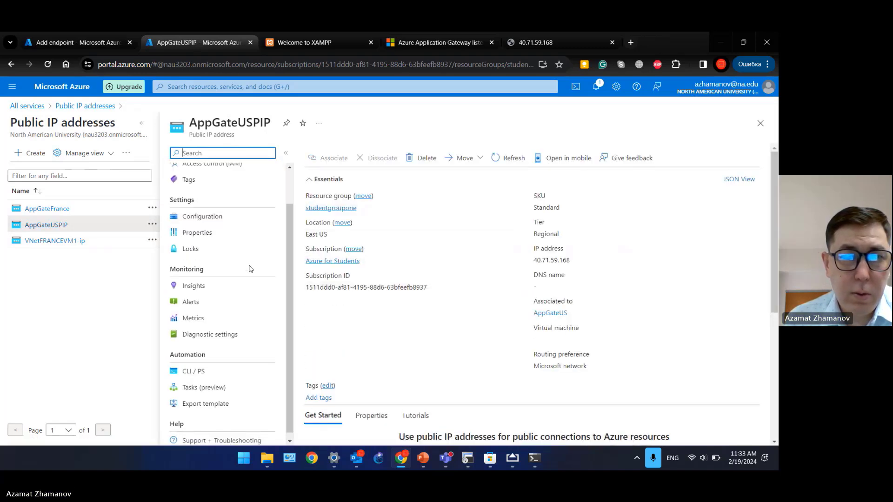
scroll(247, 260, "up", 1)
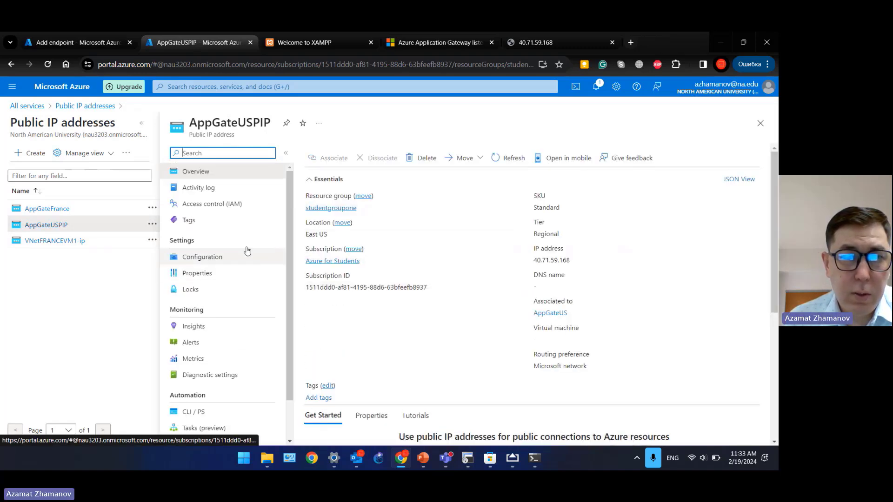
left_click(214, 255)
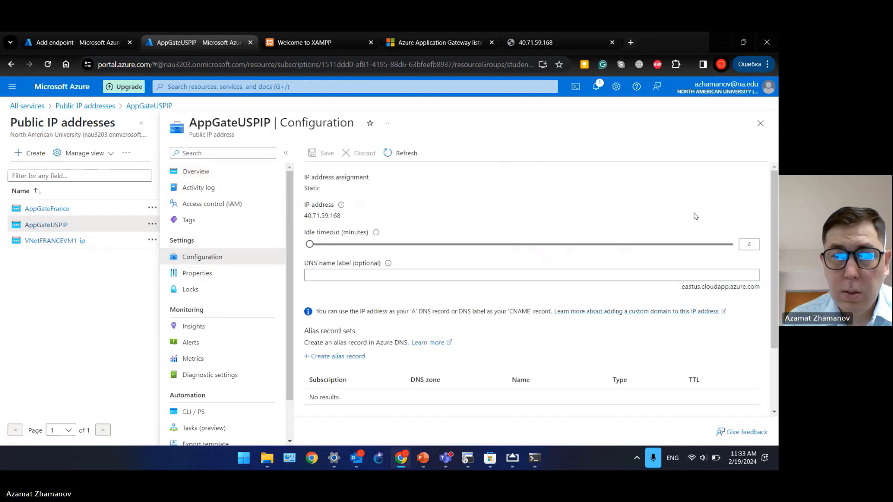
Step: Set the DNS name label of AppGateUSPIP to vnetus and save the configuration
left_click(345, 274)
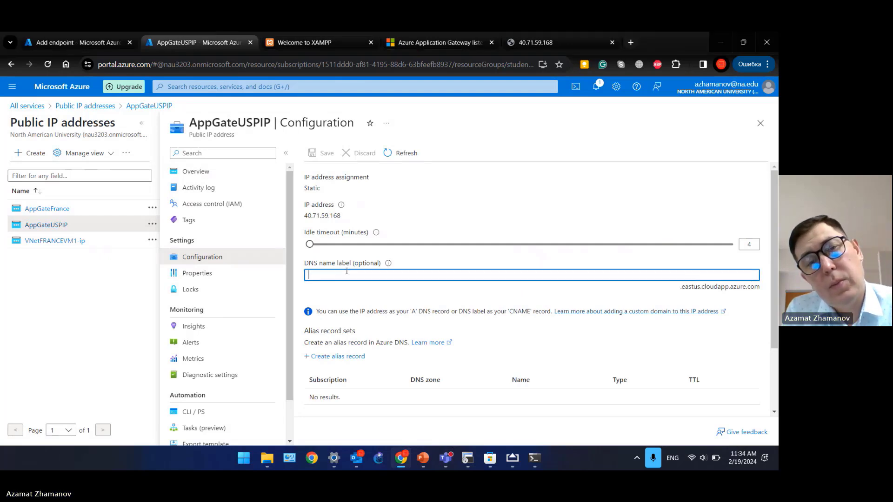
type("us")
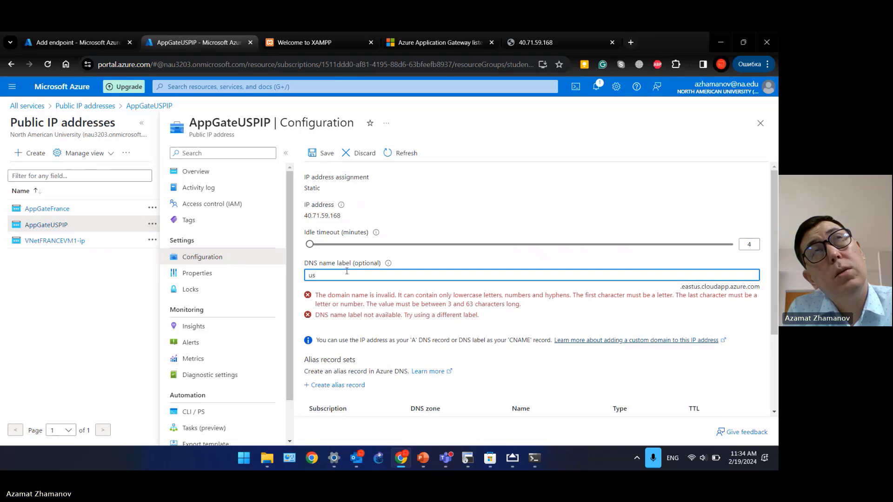
key("BackSpace")
key("BackSpace")
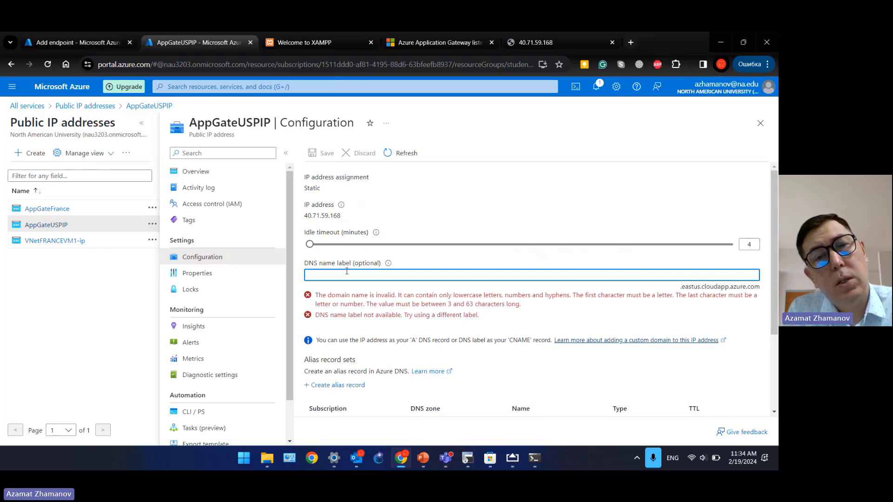
type("vnetus")
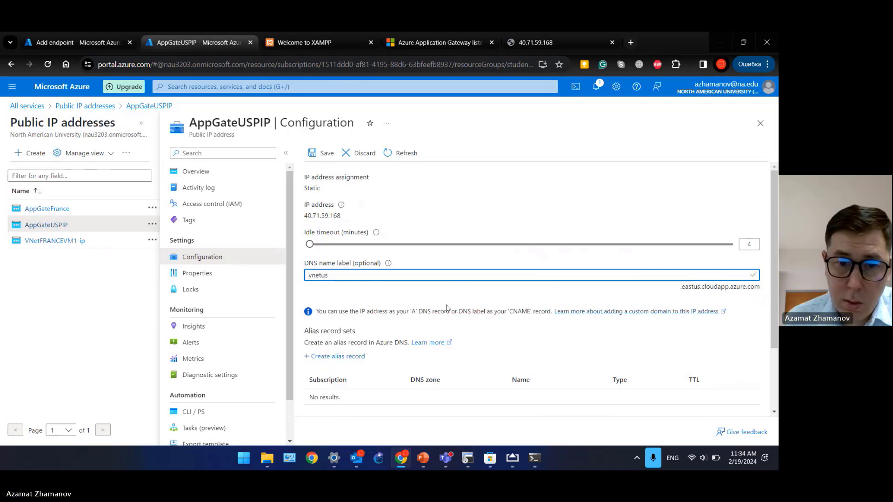
scroll(409, 323, "down", 1)
scroll(408, 323, "down", 2)
left_click(311, 155)
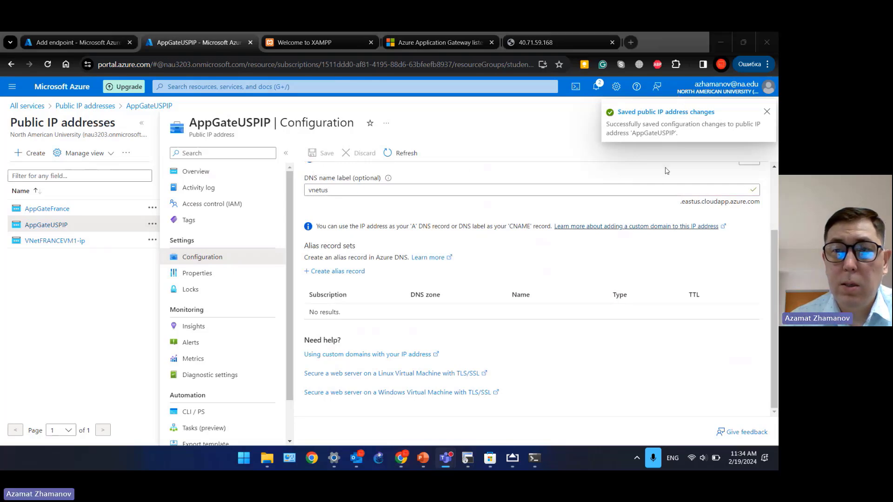
Step: Return to the USFRANCETrafficManager endpoint form, try choosing AppGateUSPIP again, and discard the form
left_click(95, 43)
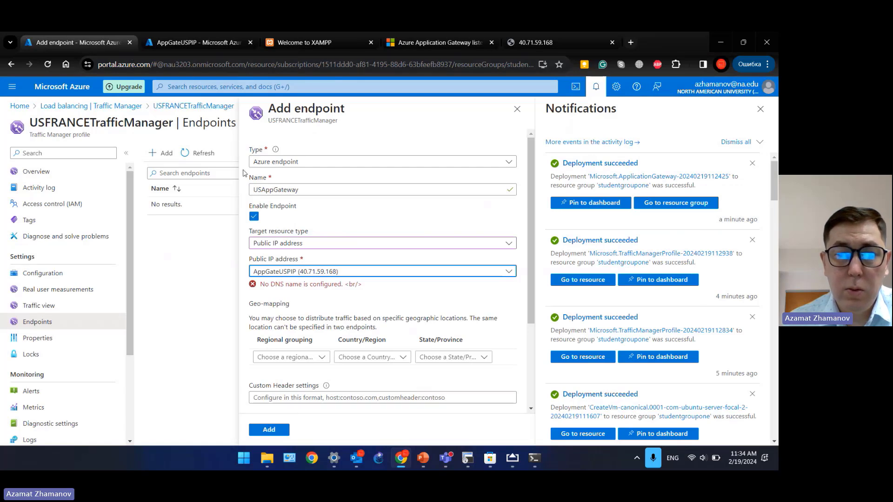
left_click(279, 272)
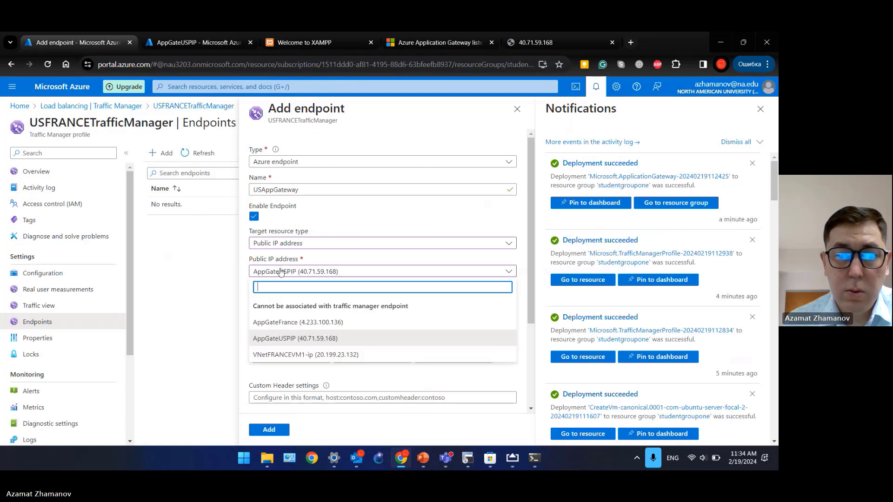
left_click(303, 338)
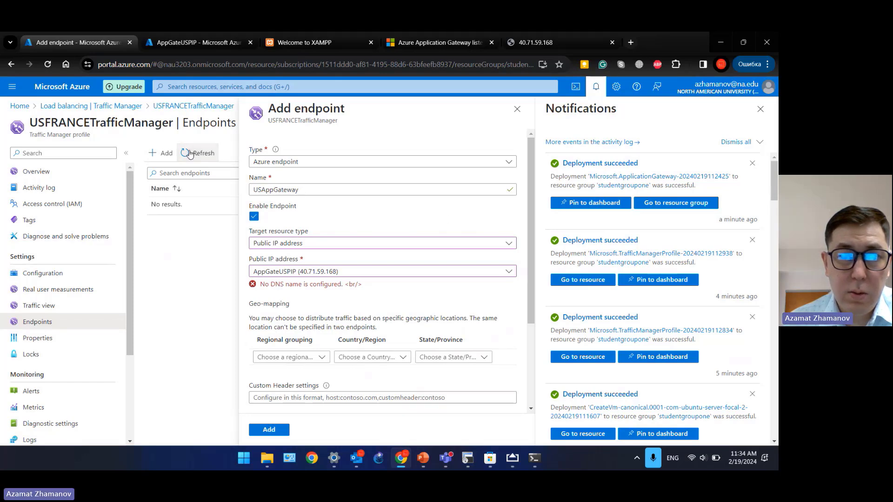
left_click(517, 109)
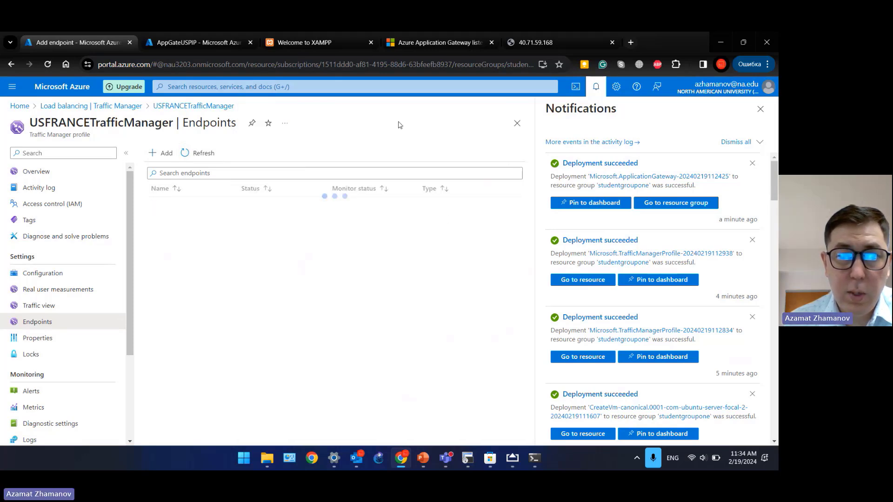
Step: Start a new Azure endpoint for the traffic manager profile and name it appgateus
left_click(170, 155)
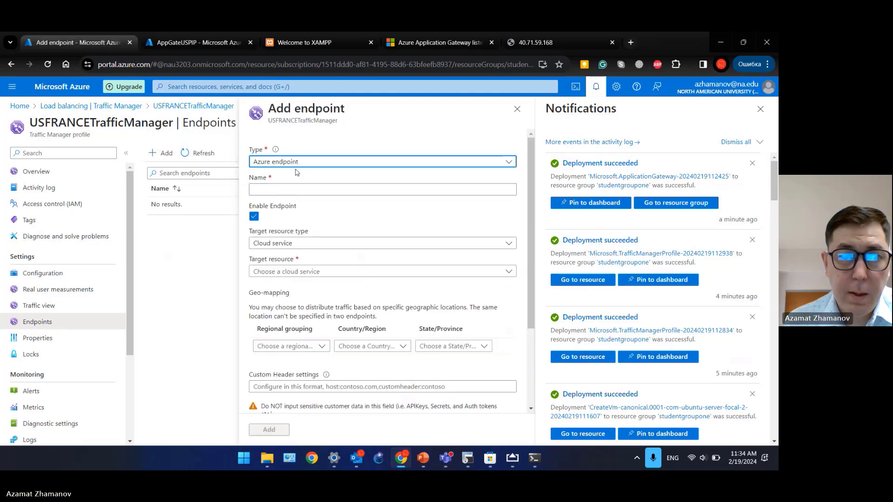
left_click(292, 191)
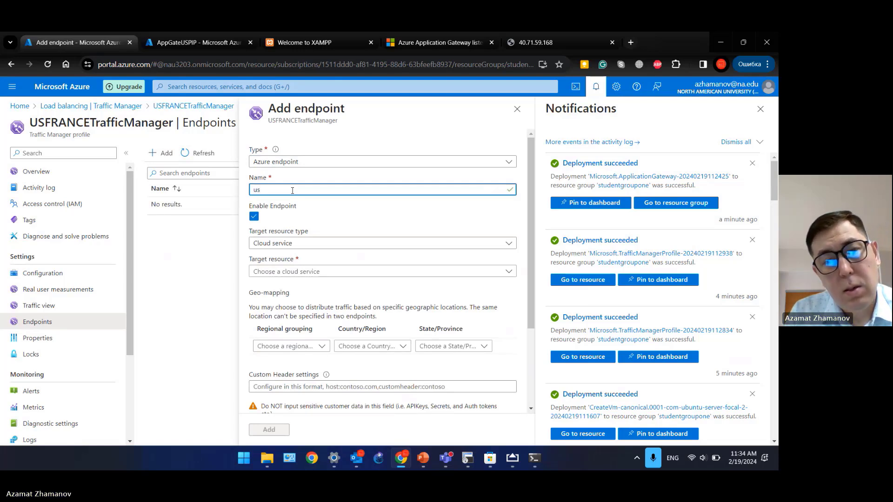
type("app")
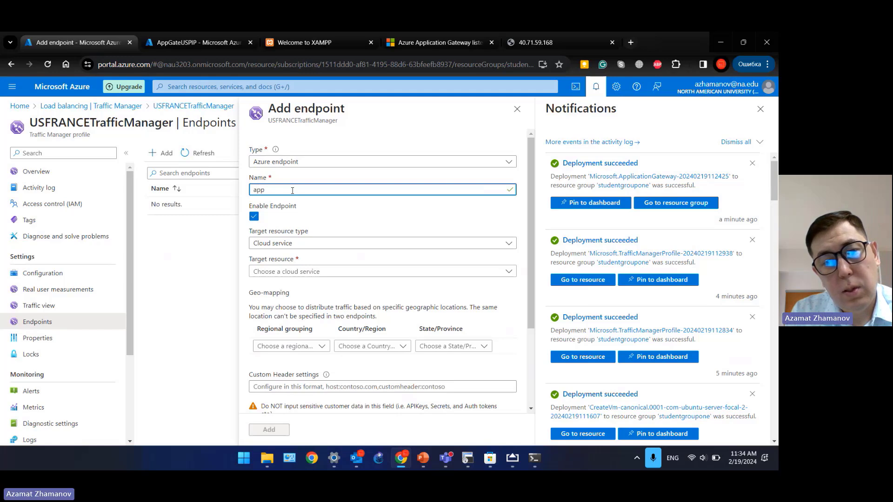
type("gateus")
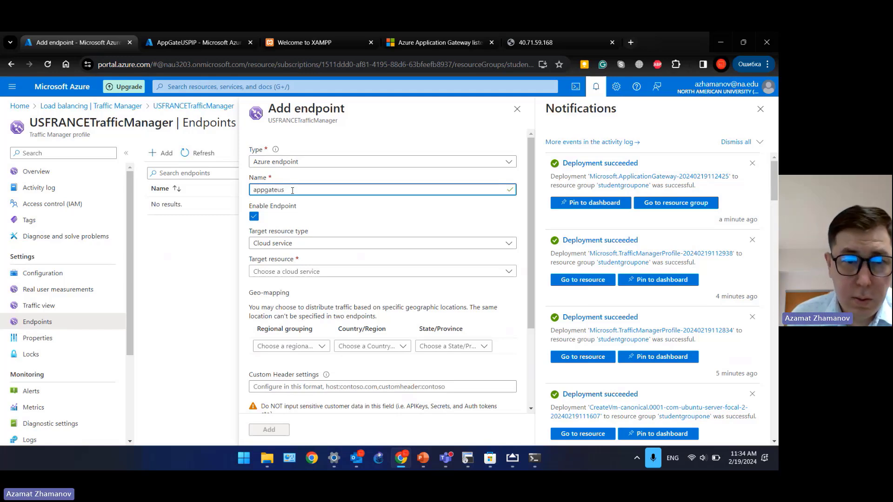
Step: Set the endpoint's target resource type to Public IP address and choose AppGateUSPIP as its public IP address
left_click(311, 243)
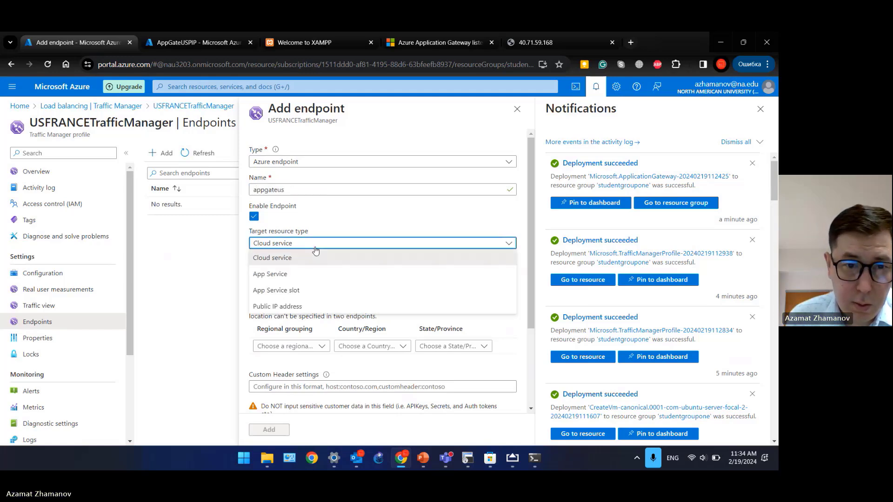
left_click(301, 305)
left_click(291, 272)
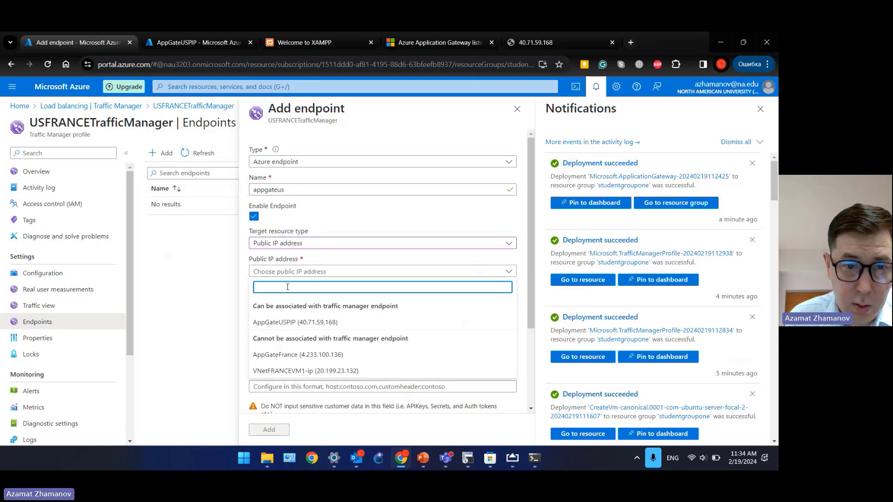
left_click(294, 328)
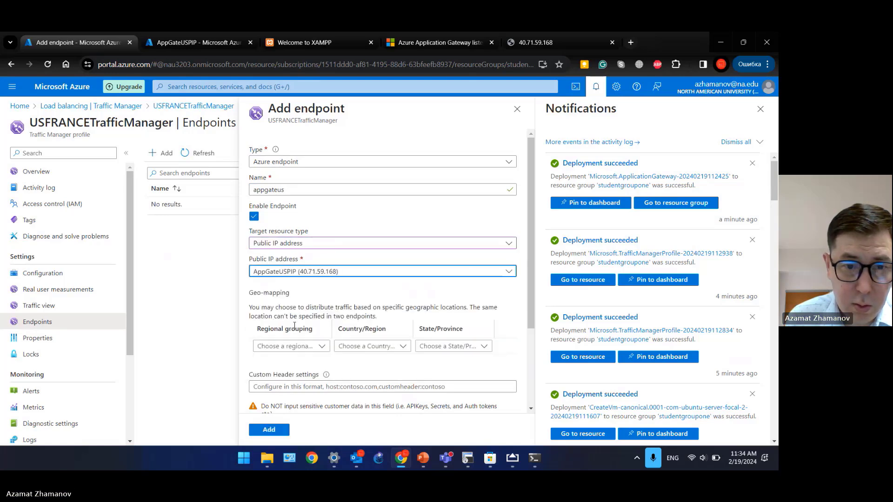
Step: Geo-map the endpoint to the North America / Central America / Caribbean regional grouping with United States as the country
scroll(317, 247, "down", 3)
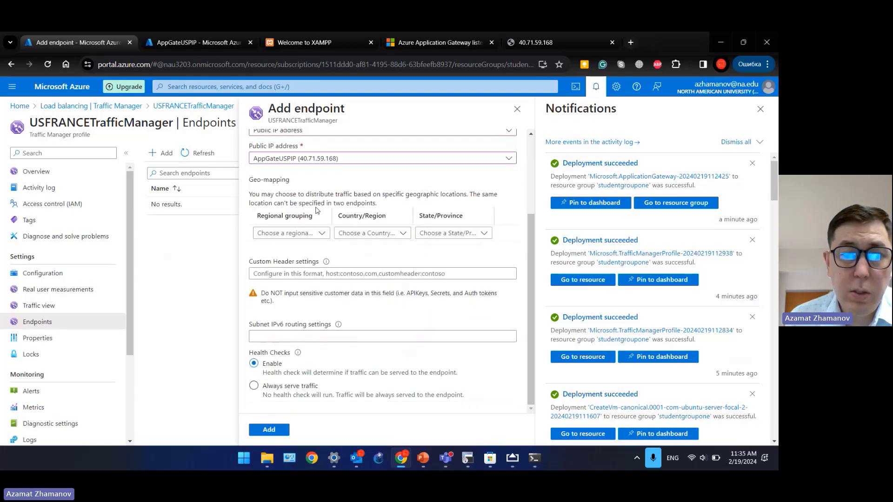
double_click(267, 217)
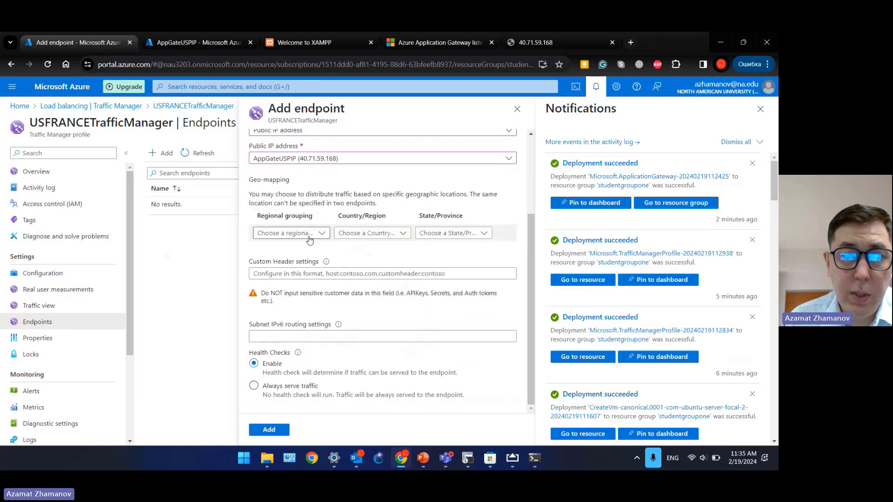
left_click(307, 233)
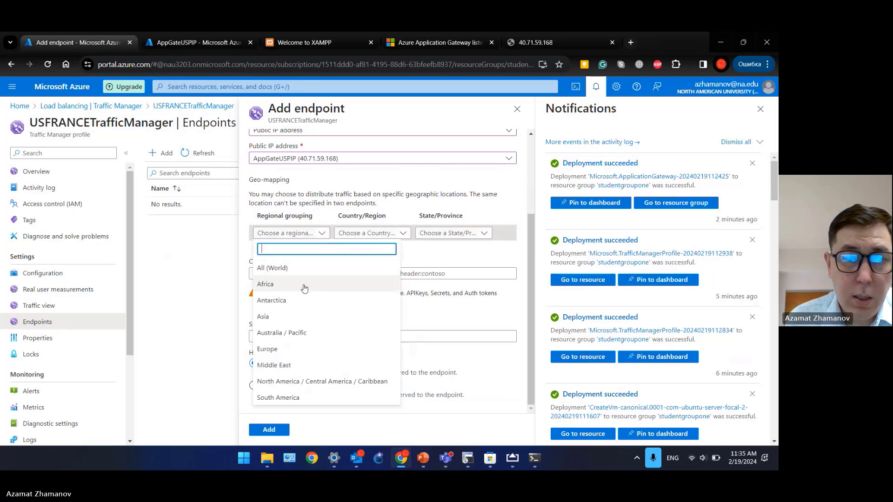
left_click(311, 385)
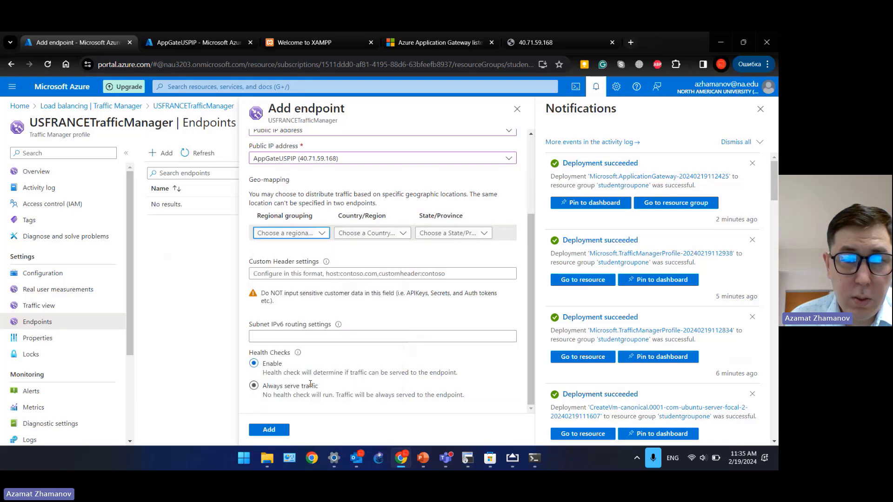
left_click(320, 233)
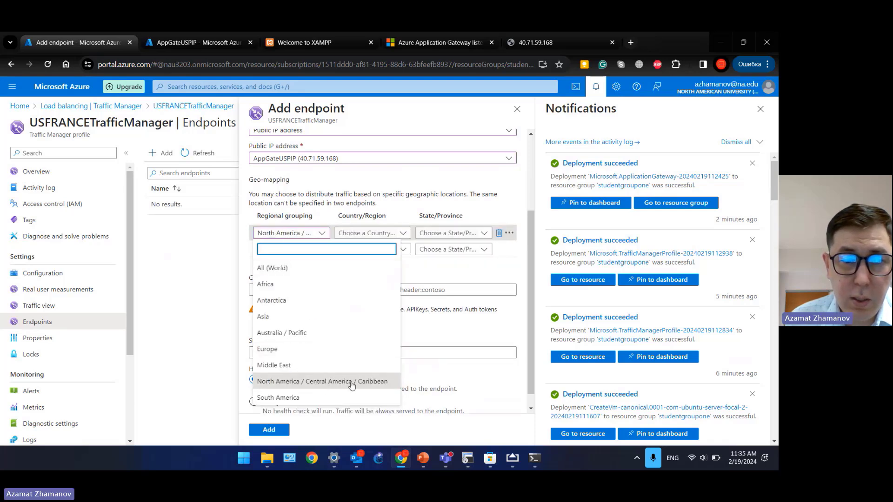
left_click(378, 232)
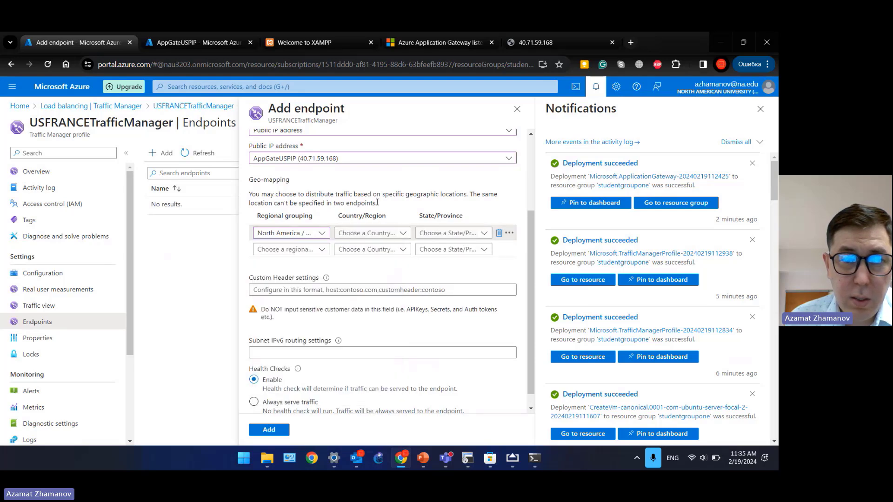
left_click(374, 233)
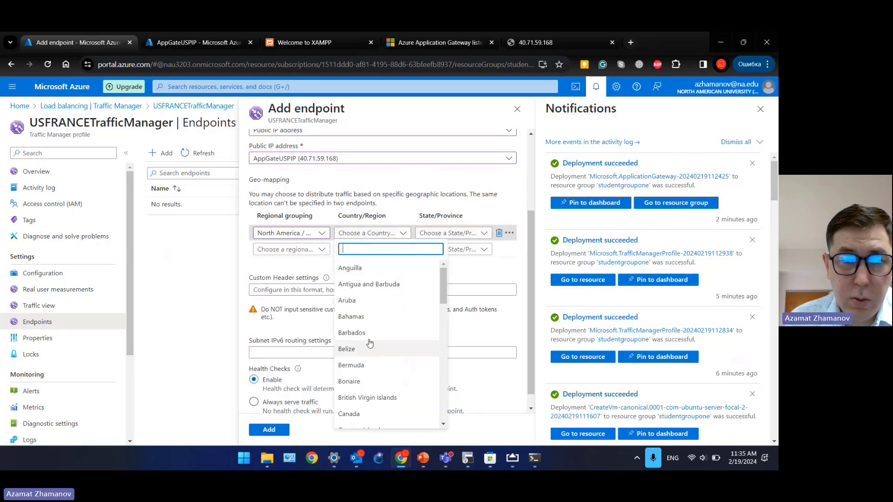
type("unite")
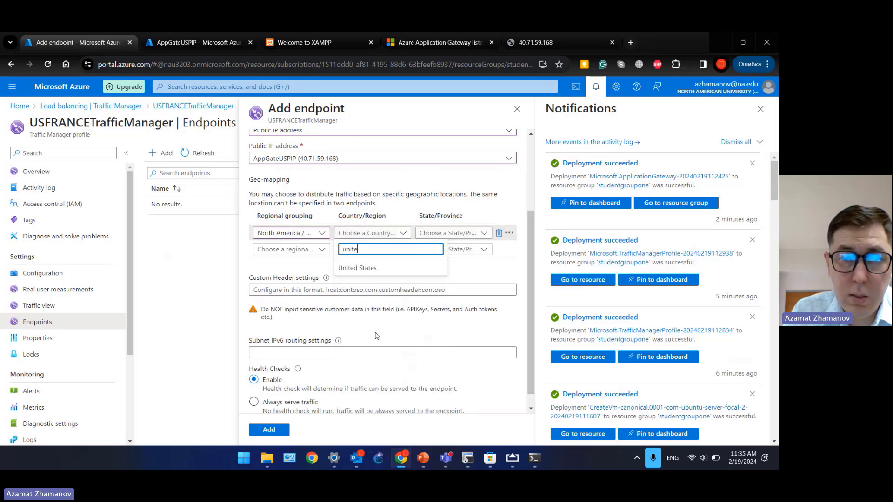
left_click(365, 267)
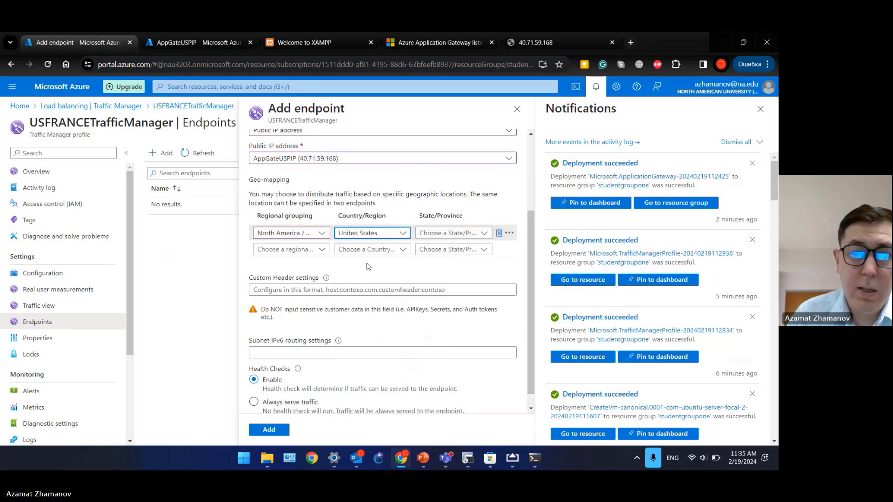
Step: Check the State/Province options for the United States without choosing one, and review the endpoint form's settings
left_click(472, 231)
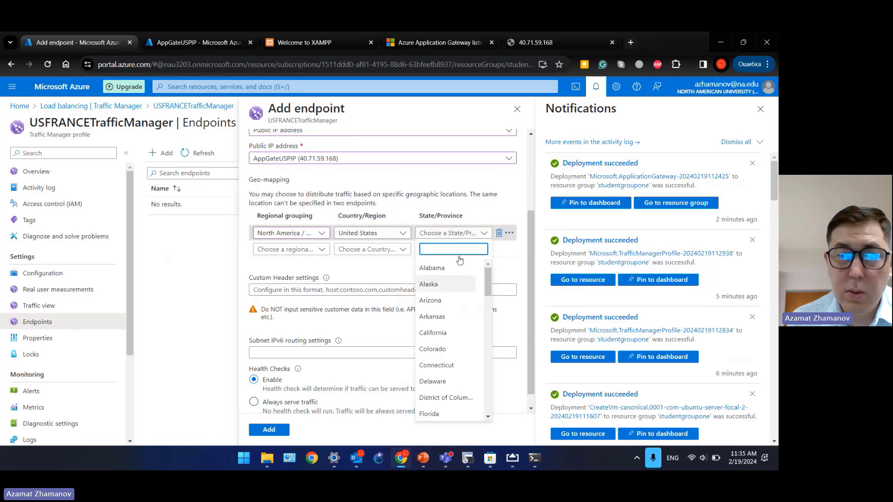
left_click(450, 208)
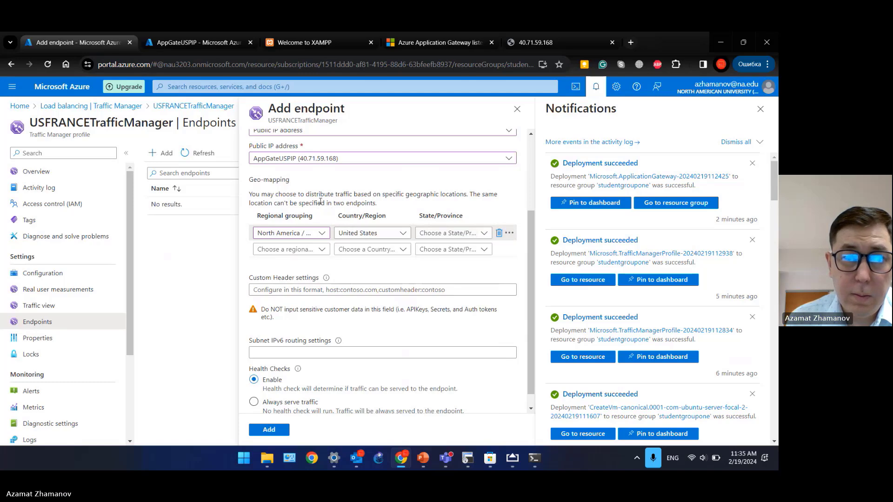
scroll(325, 225, "up", 1)
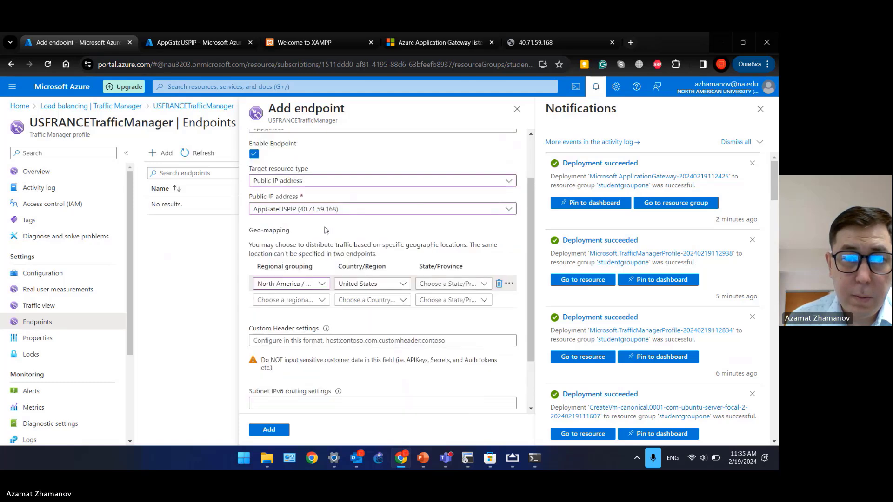
scroll(325, 230, "down", 1)
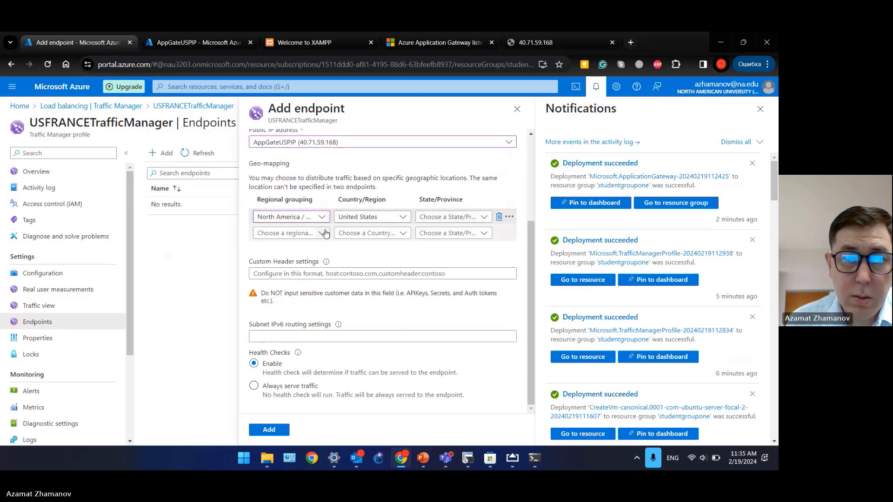
scroll(321, 223, "up", 3)
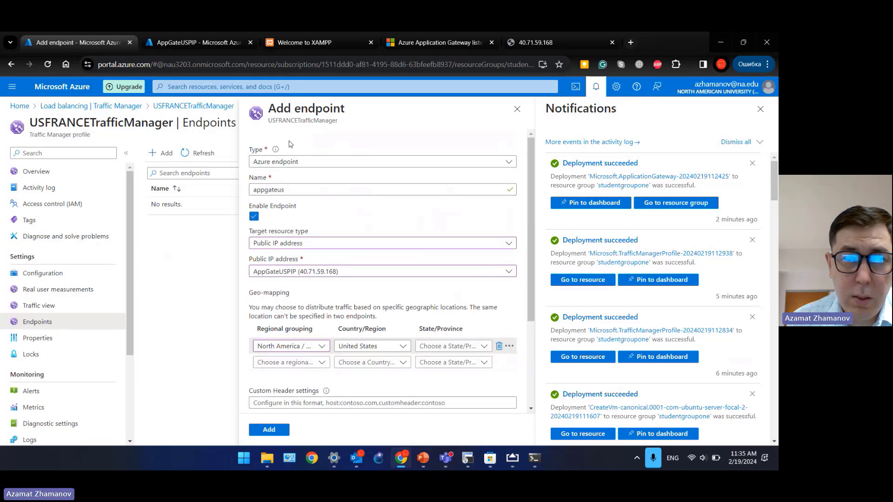
scroll(298, 228, "down", 2)
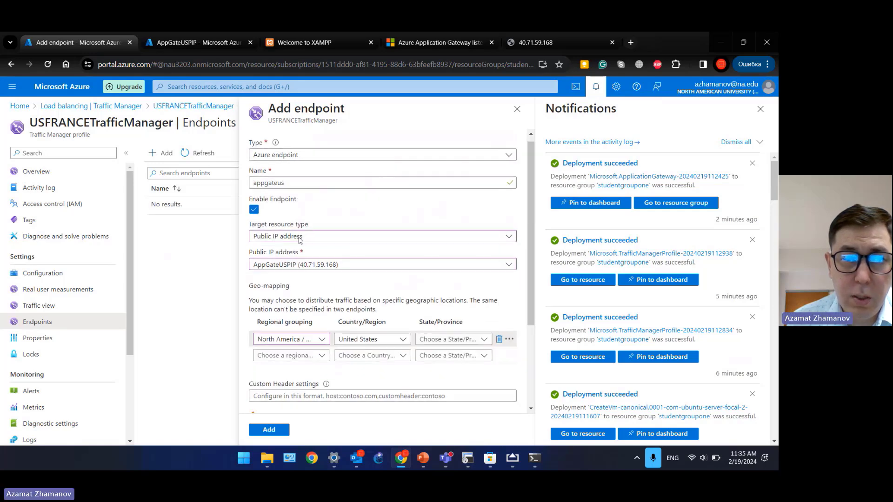
Step: Add the completed appgateus endpoint to the traffic manager profile and start another Azure endpoint
left_click(268, 431)
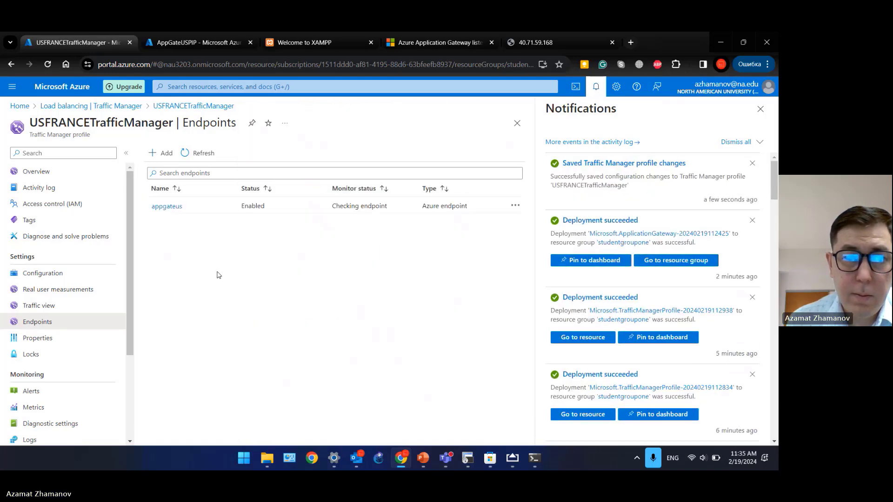
left_click(166, 153)
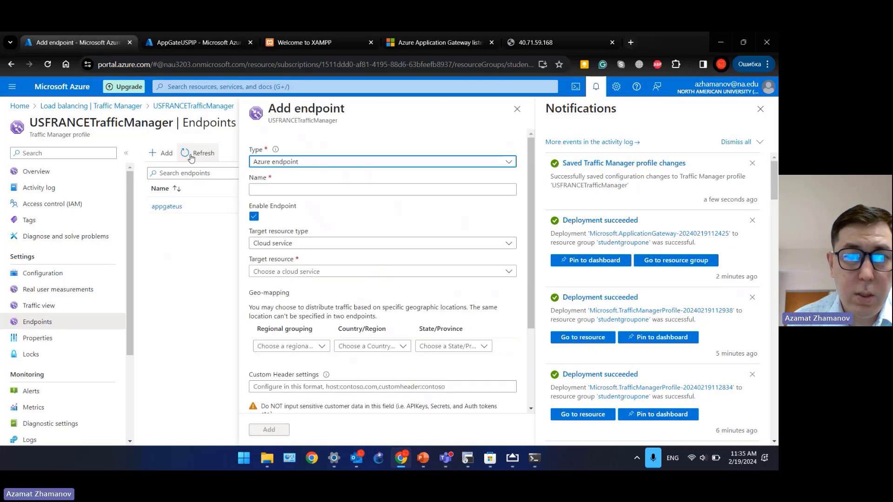
Step: Find the AppGateFrance public IP address among the public IP addresses and open its configuration
left_click(203, 45)
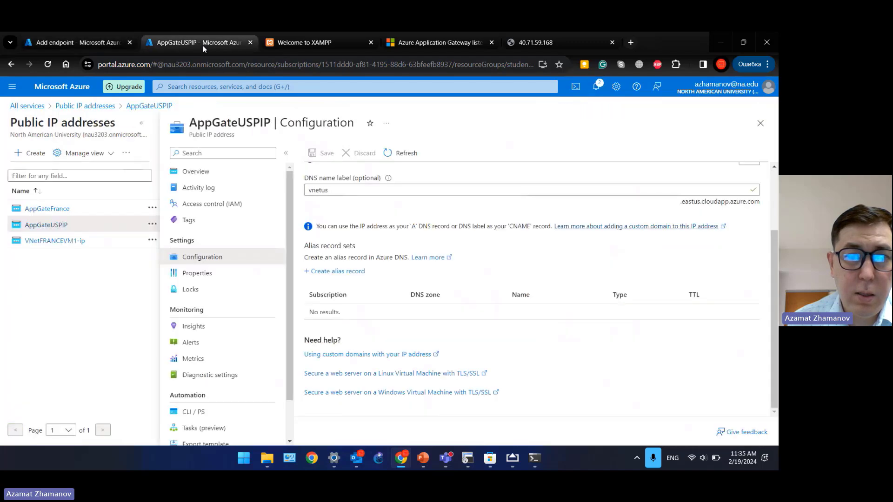
left_click(193, 88)
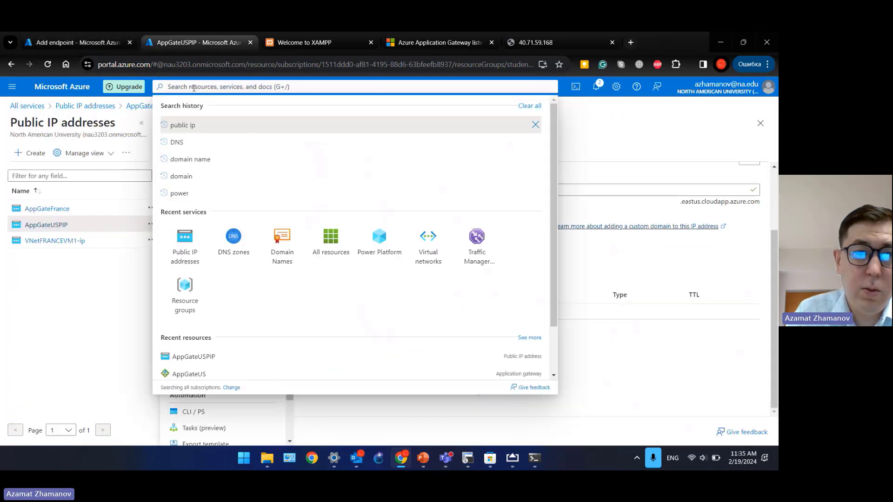
left_click(191, 125)
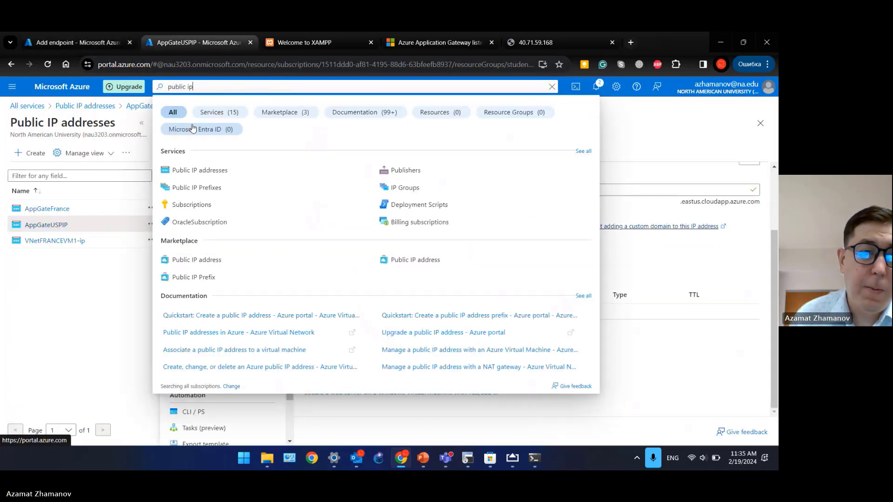
left_click(200, 171)
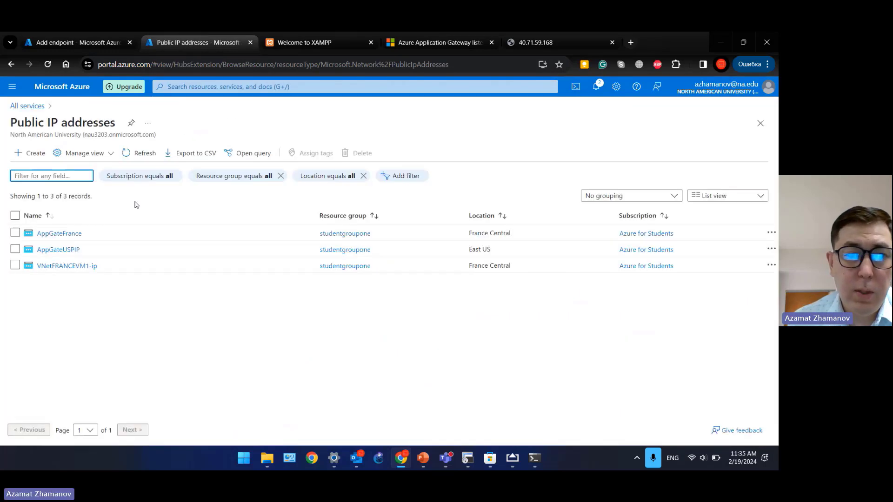
left_click(73, 237)
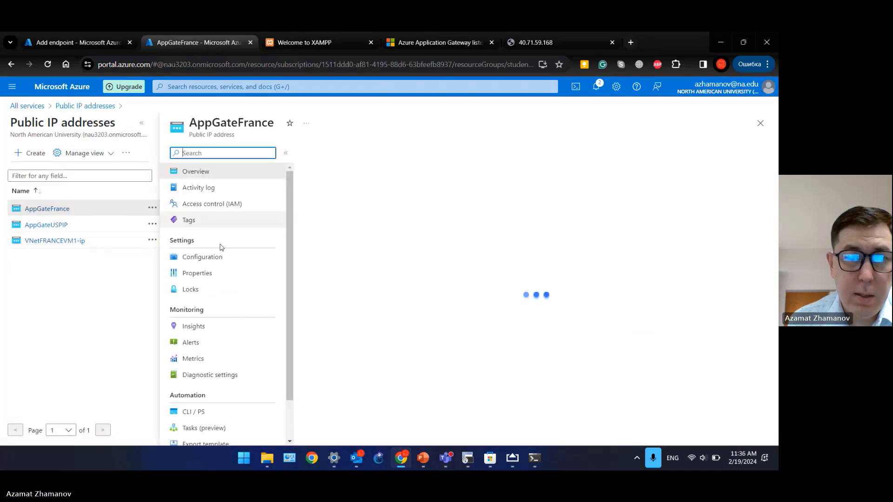
left_click(207, 260)
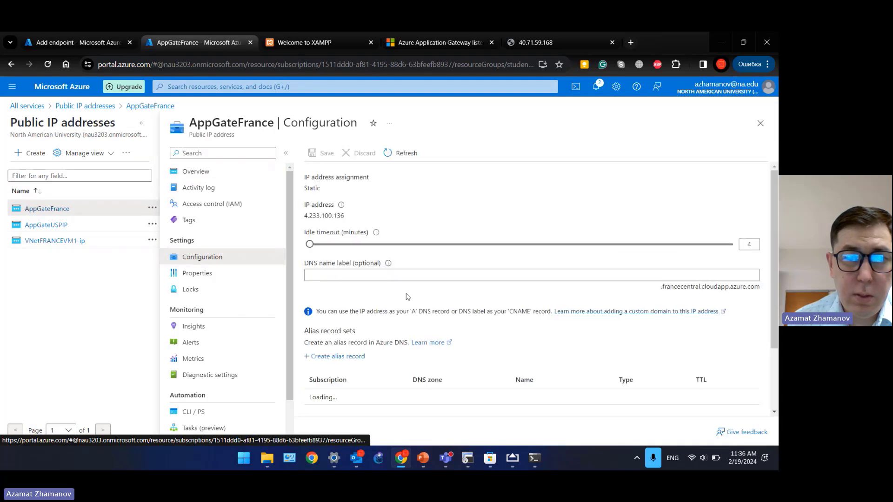
Step: Set the DNS name label of the AppGateFrance public IP address to vnetfrance and save the change
left_click(392, 273)
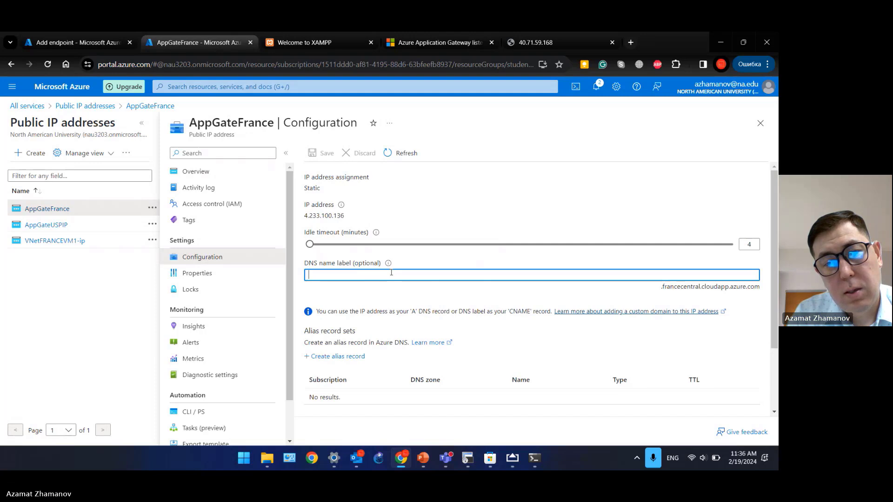
type("vnetfrance")
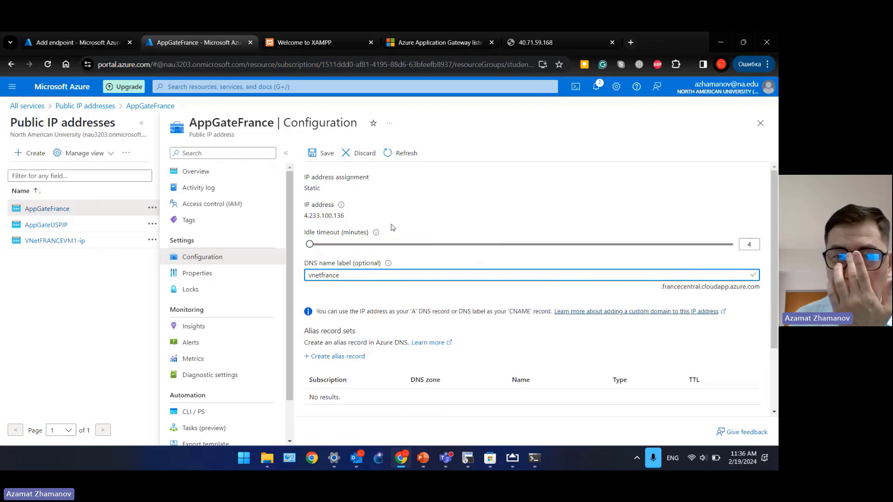
left_click(318, 156)
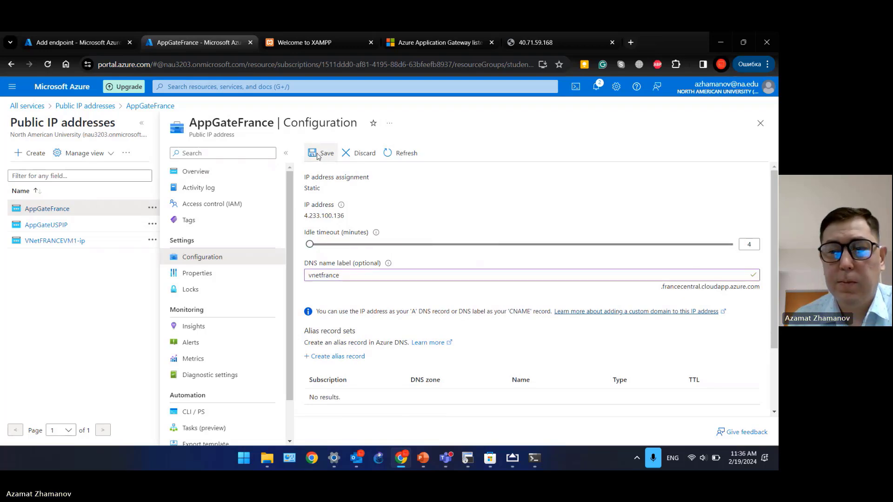
left_click(318, 156)
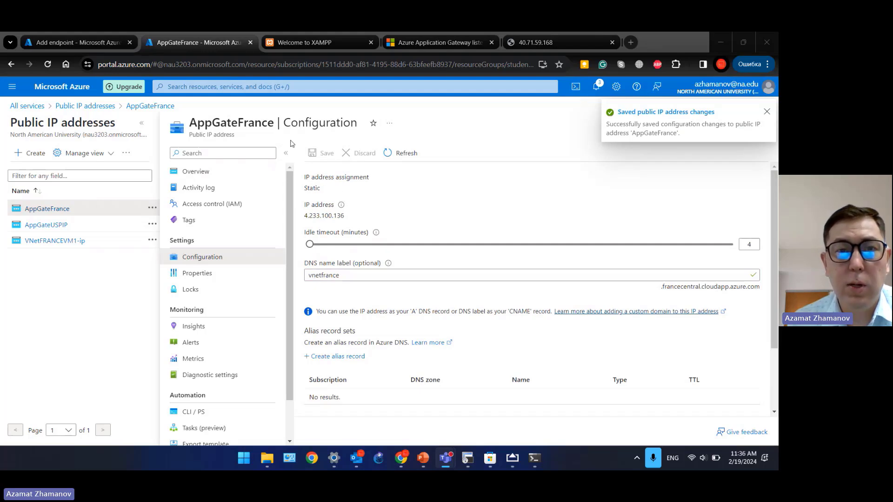
left_click(294, 123)
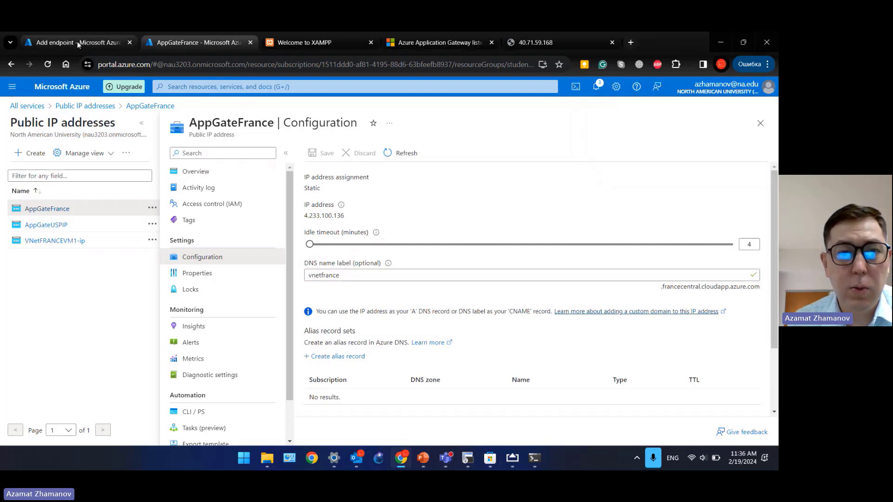
Step: Name the new traffic manager endpoint appgatefrance and target it at the public IP address AppGateFrance
left_click(78, 45)
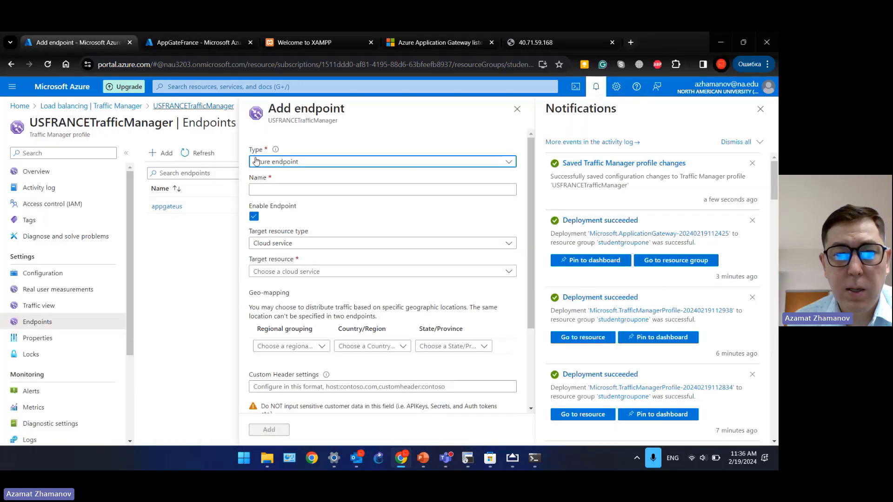
left_click(274, 186)
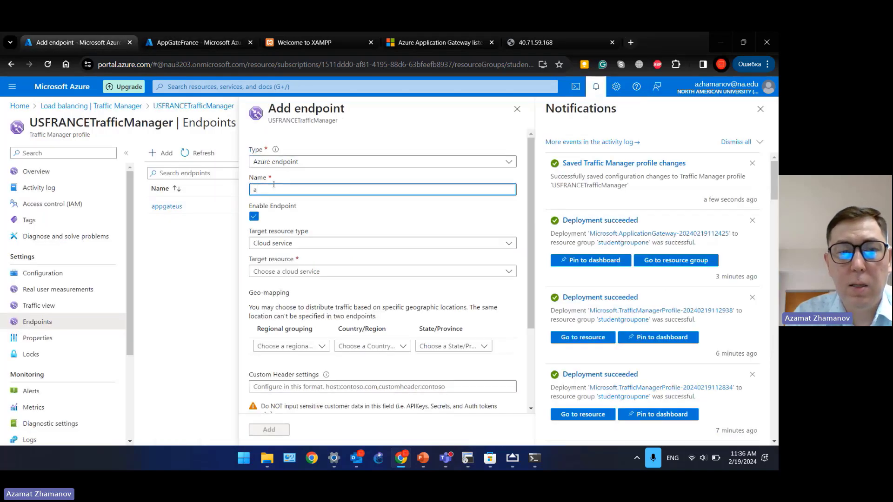
type("appgatefrance")
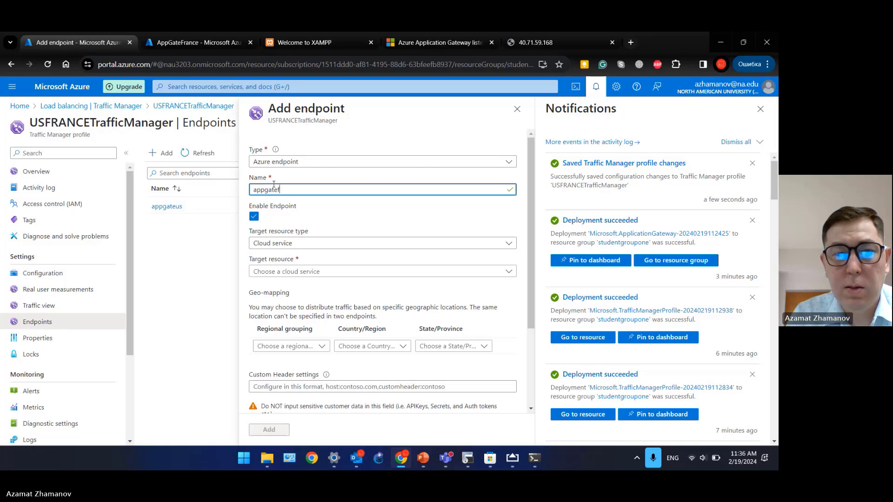
left_click(293, 243)
left_click(286, 306)
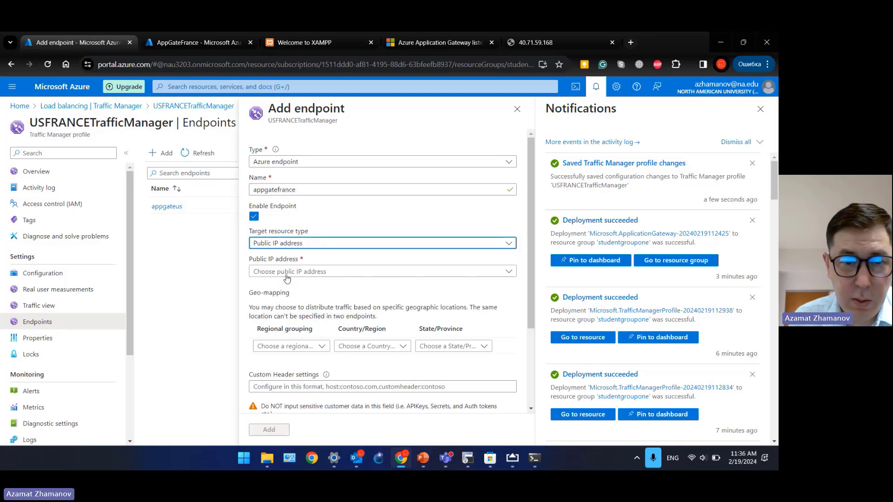
left_click(282, 272)
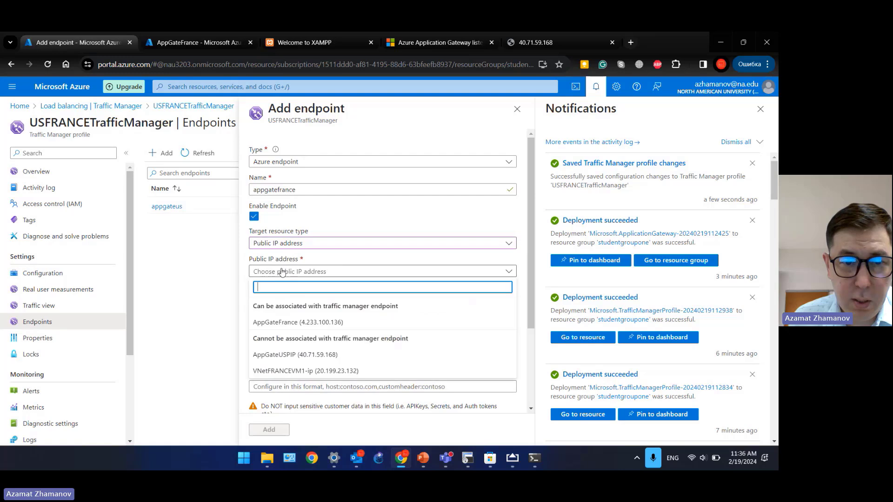
left_click(311, 323)
Step: Geo-map the appgatefrance endpoint to the Europe regional grouping and add it to the traffic manager profile
left_click(293, 346)
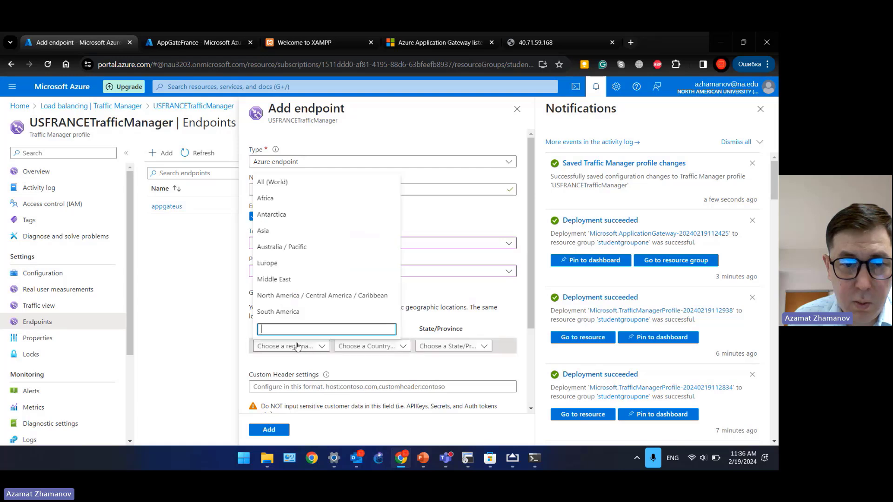
left_click(286, 263)
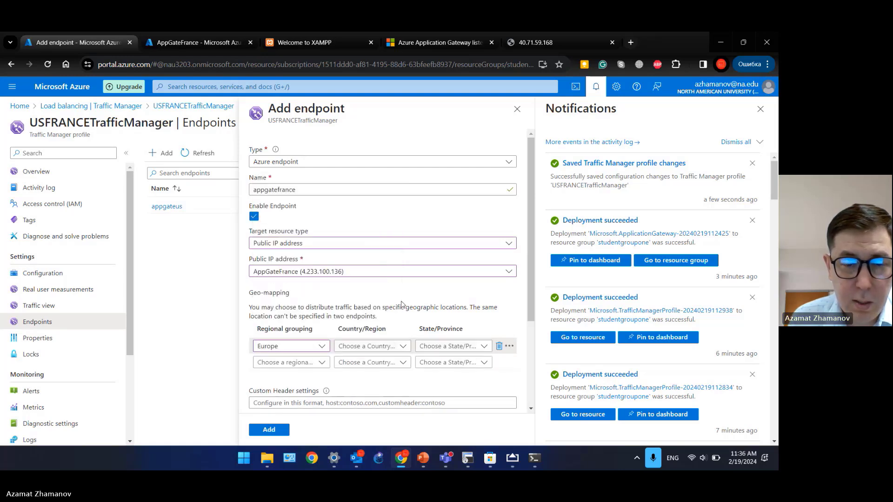
scroll(401, 281, "down", 2)
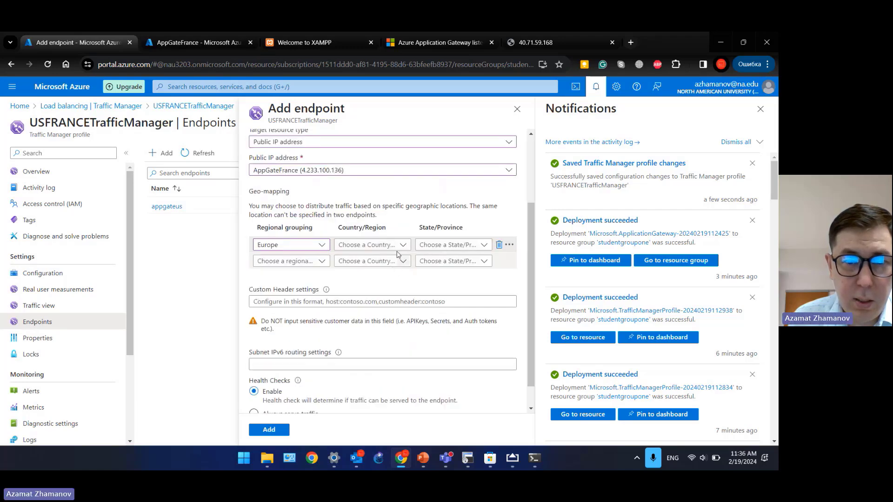
scroll(295, 312, "down", 1)
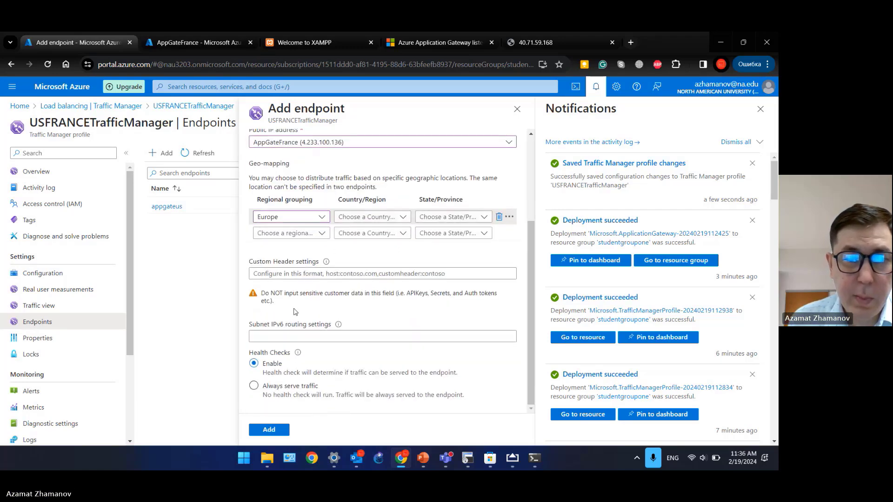
left_click(273, 430)
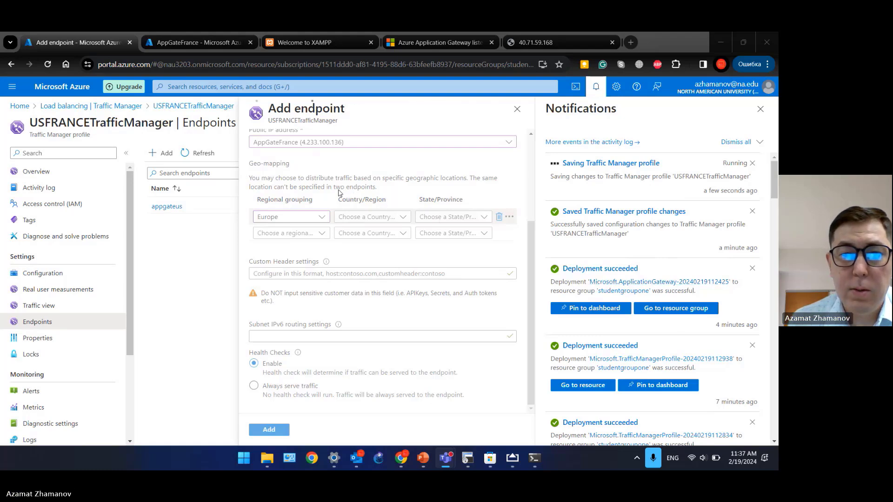
Step: Open the overview of the AppGateFrance application gateway from the list of all resources
left_click(191, 43)
left_click(191, 42)
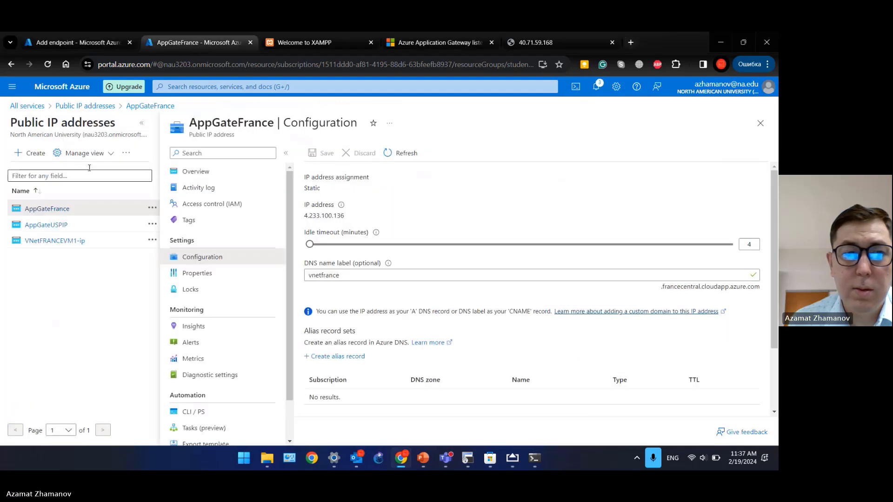
left_click(32, 106)
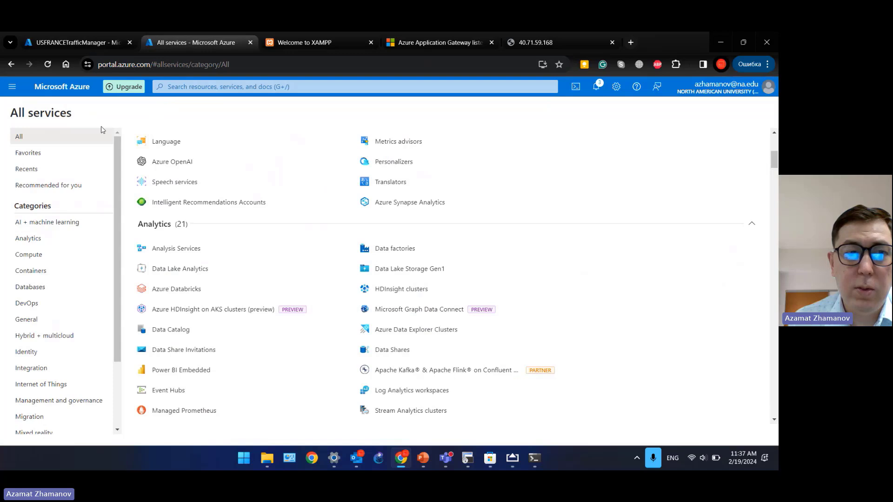
left_click(12, 88)
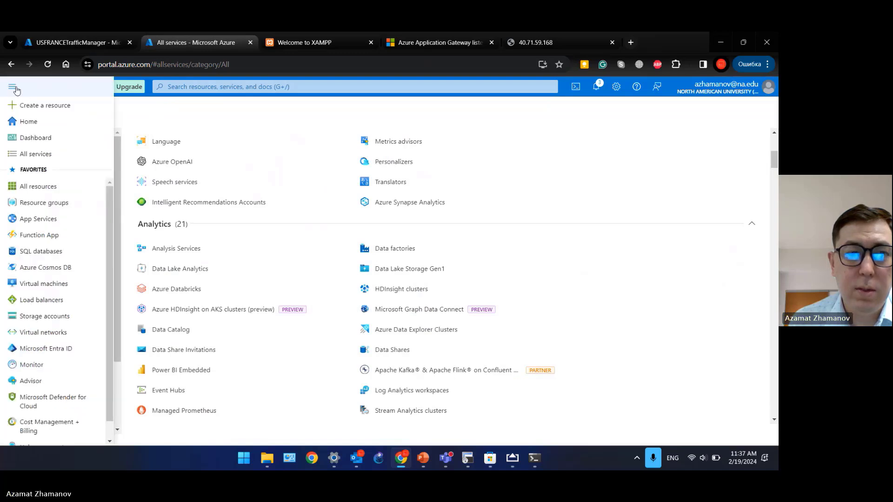
left_click(55, 186)
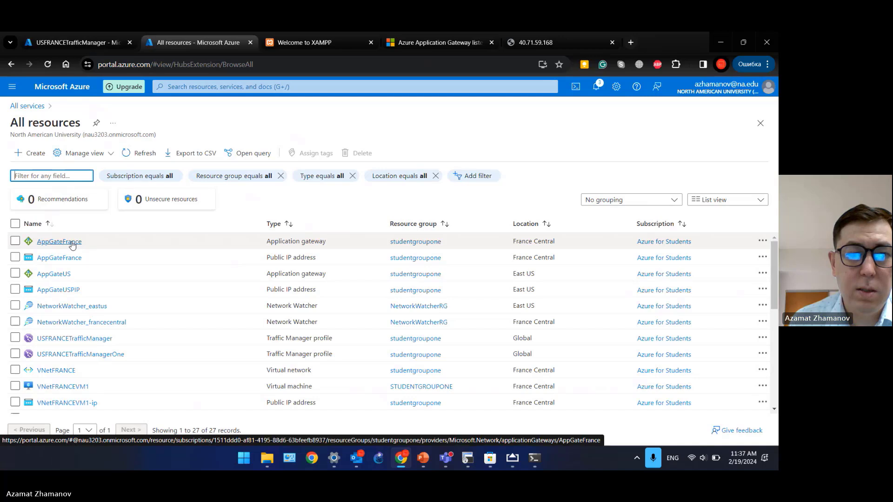
left_click(71, 243)
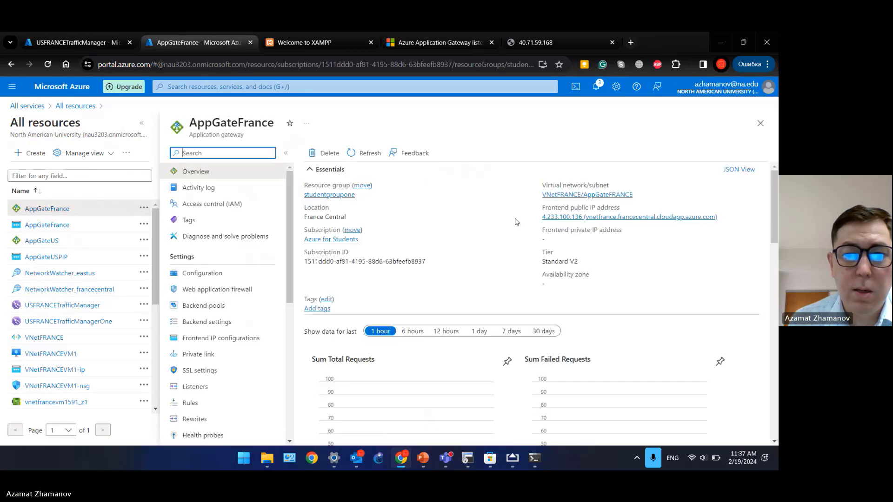
Step: Copy only the numeric frontend public IP address of the AppGateFrance application gateway, without its DNS name
left_click_drag(303, 229, 558, 218)
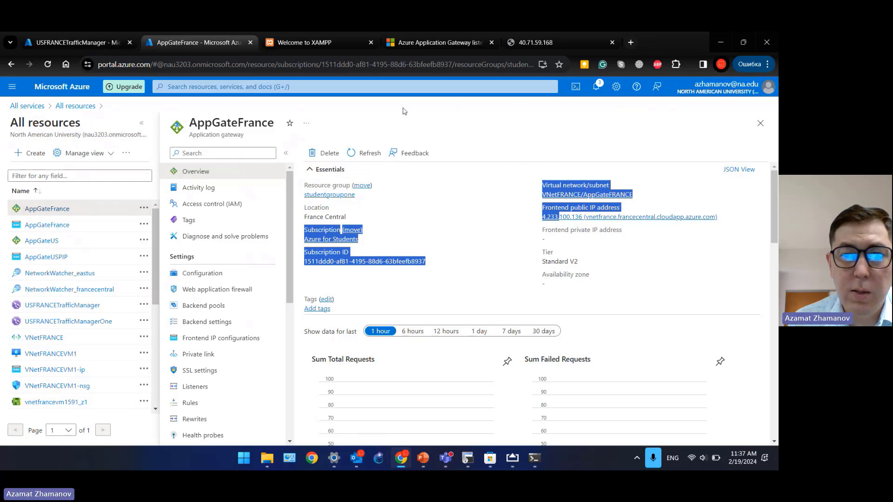
left_click(256, 114)
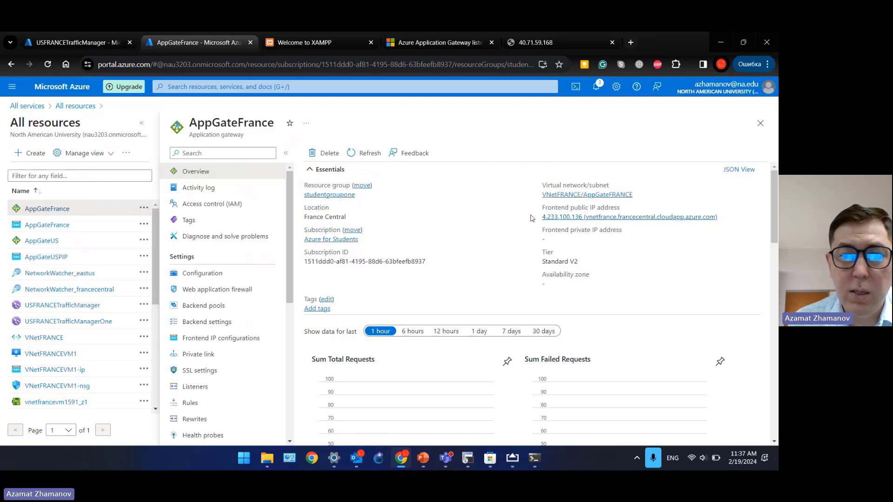
left_click_drag(530, 218, 550, 218)
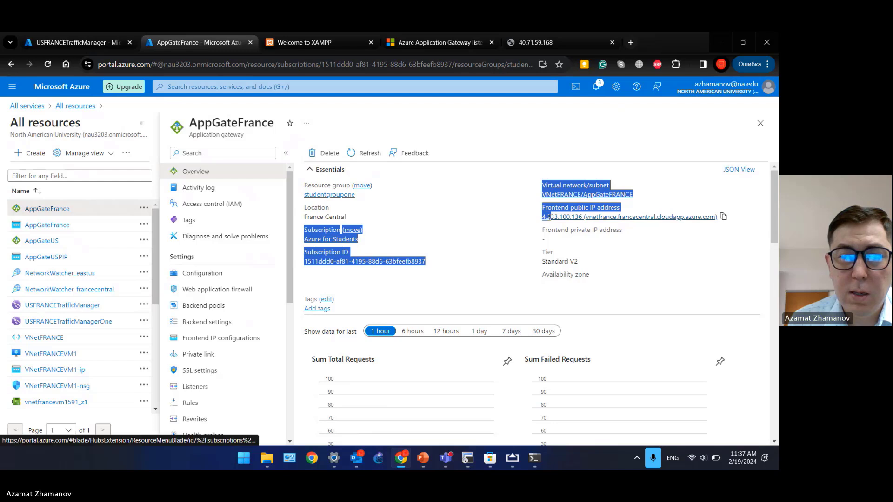
left_click(542, 141)
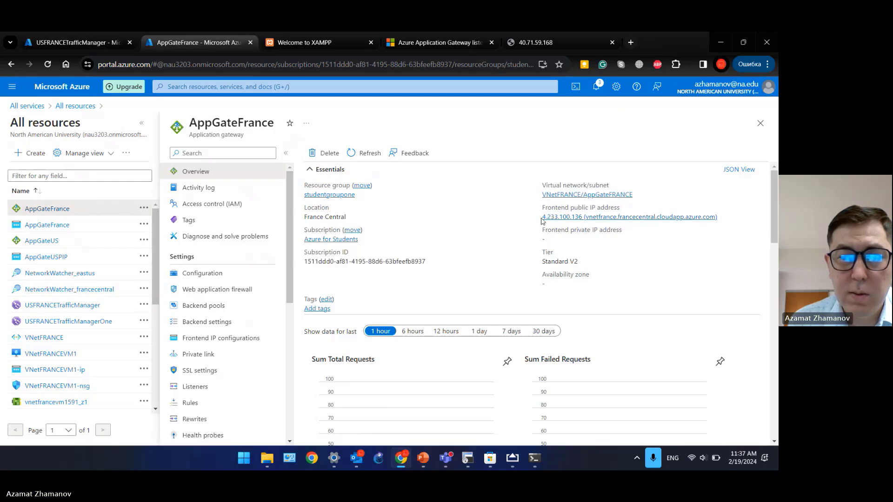
left_click_drag(541, 218, 583, 221)
key("ctrl+c")
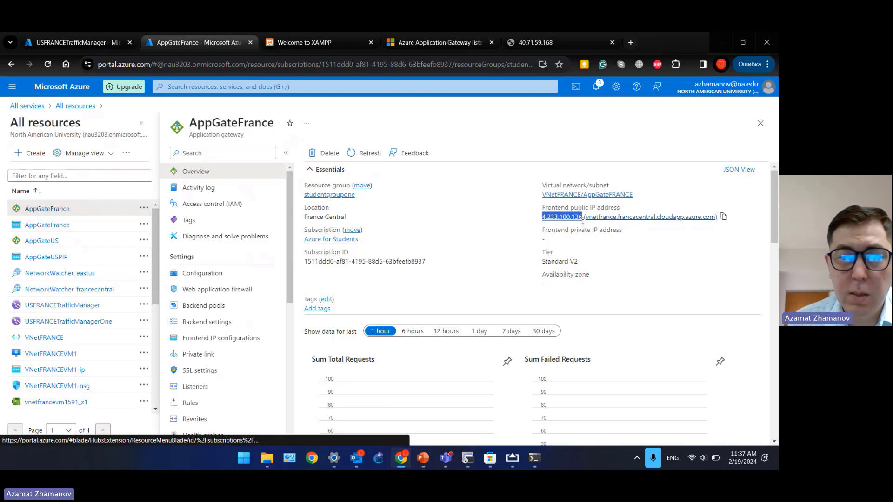
Step: Load the copied address 4.233.100.136 in a new browser tab to test the France application gateway
left_click(633, 43)
key("ctrl+v")
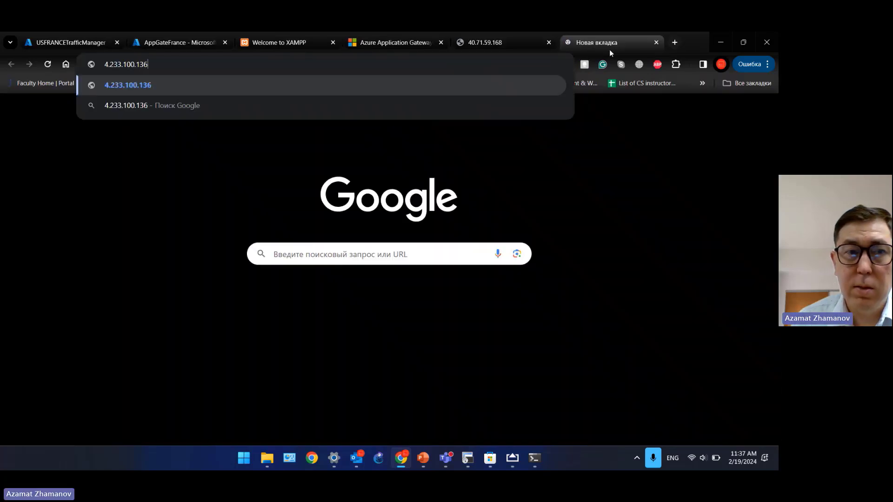
key("Return")
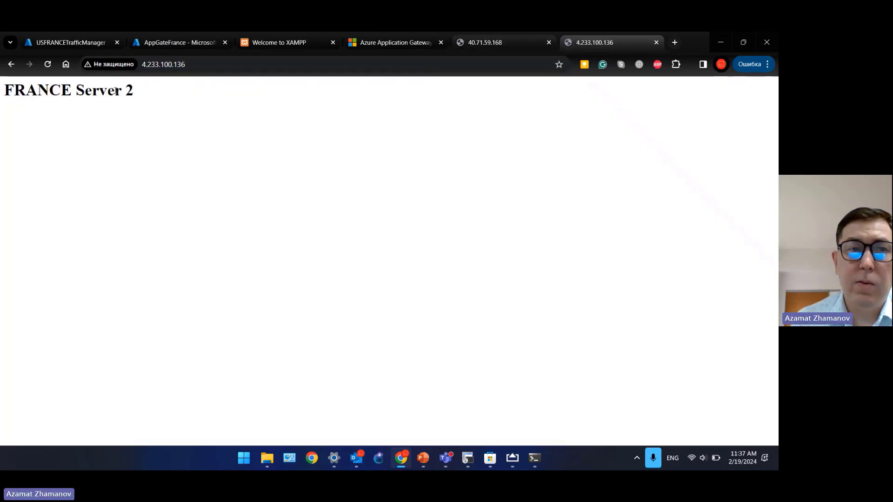
Step: Reload the 4.233.100.136 page and repeatedly reload the 40.71.59.168 page to check which backend servers answer
left_click(48, 64)
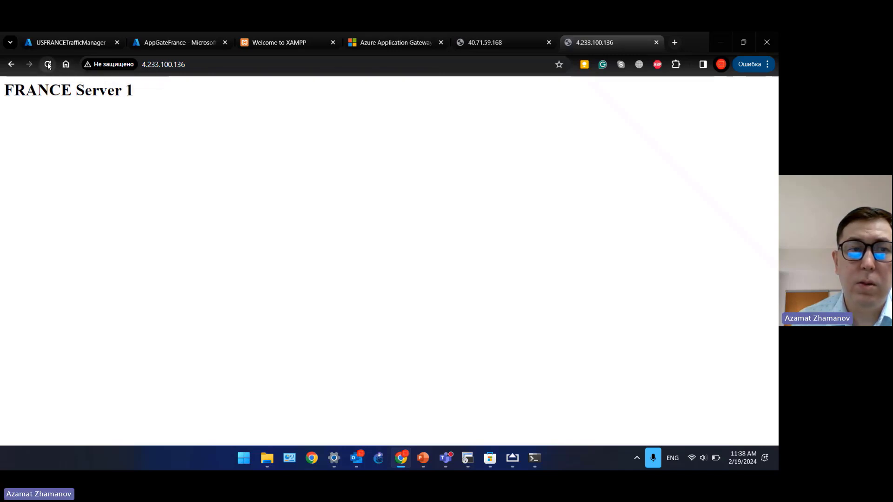
key("ctrl+shift+Tab")
left_click(48, 65)
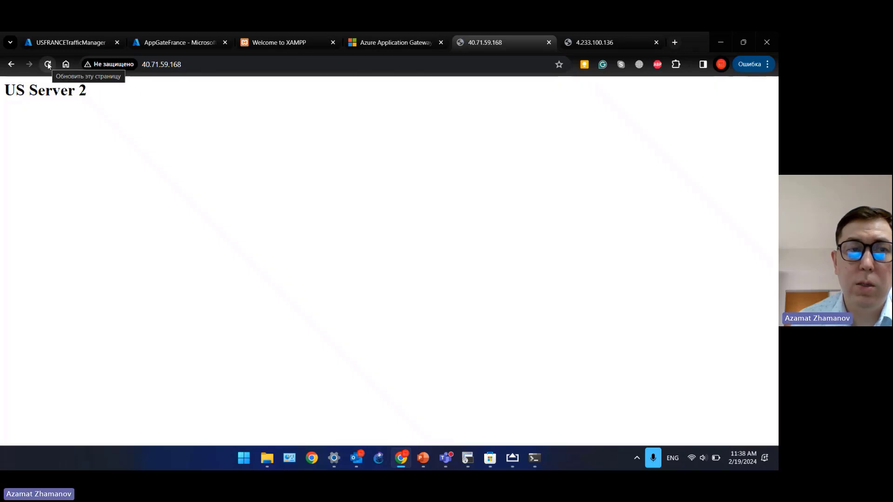
left_click(48, 66)
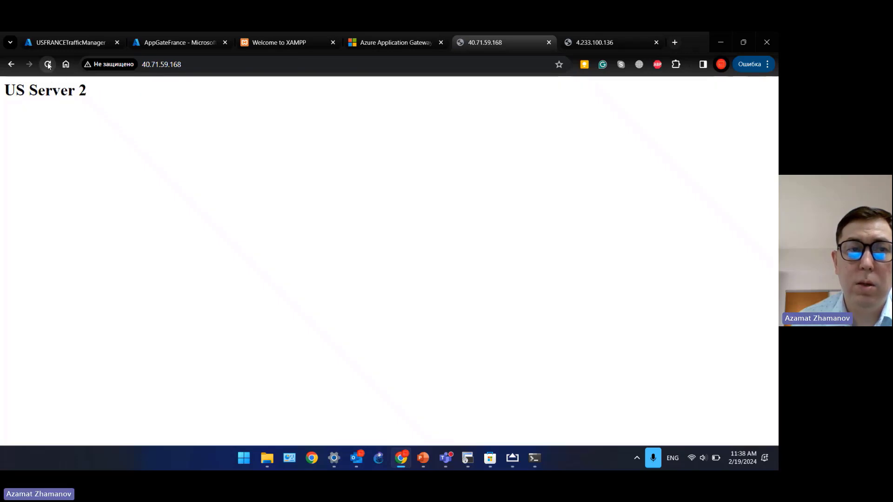
left_click(48, 65)
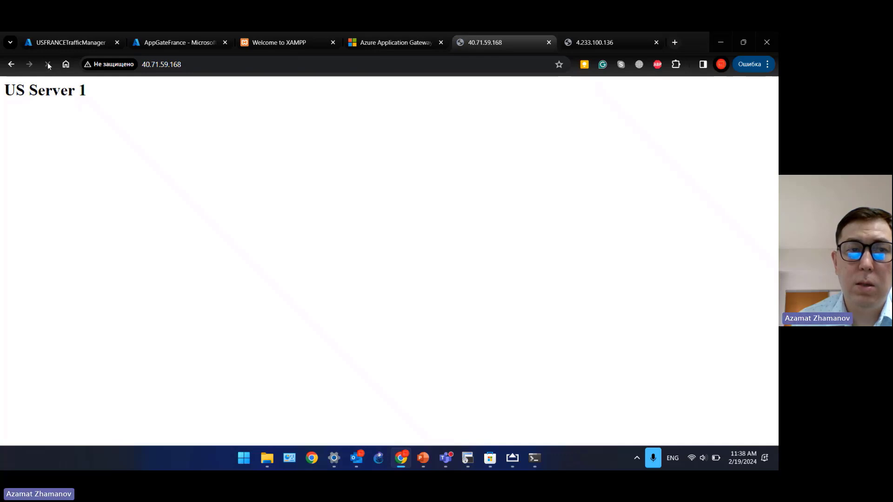
left_click(48, 65)
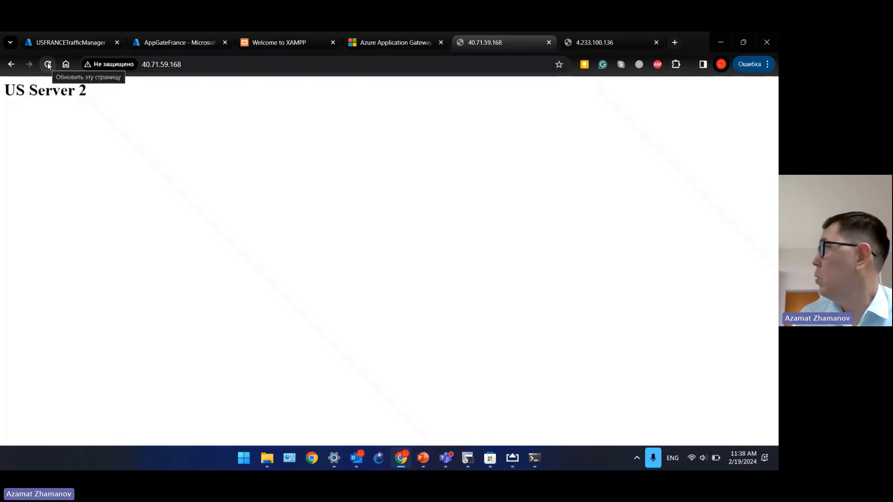
Step: Copy the DNS name of USFRANCETrafficManager from the profile's overview in the Azure portal
key("ctrl+shift+Tab")
key("ctrl+shift+Tab")
key("ctrl+shift+Tab")
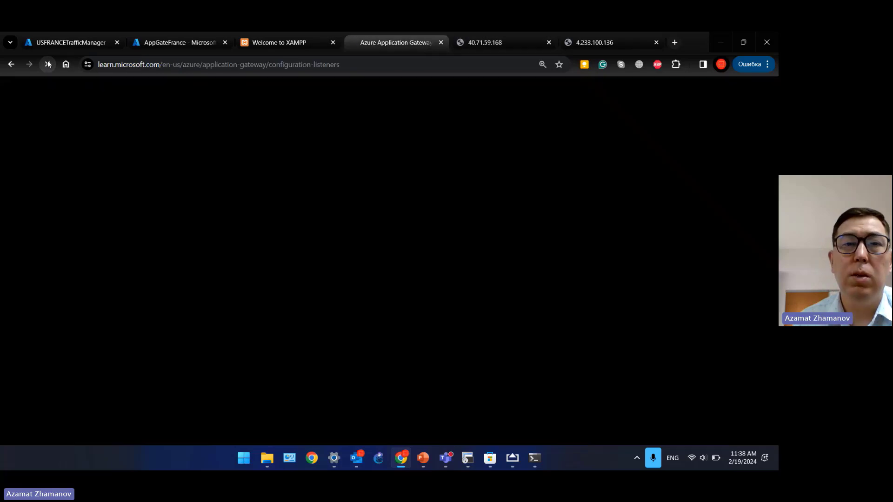
key("ctrl+shift+Tab")
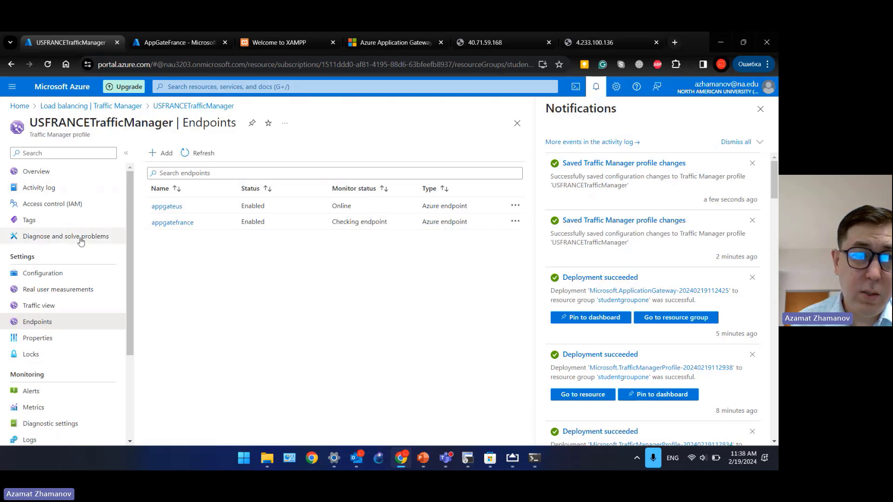
left_click(33, 173)
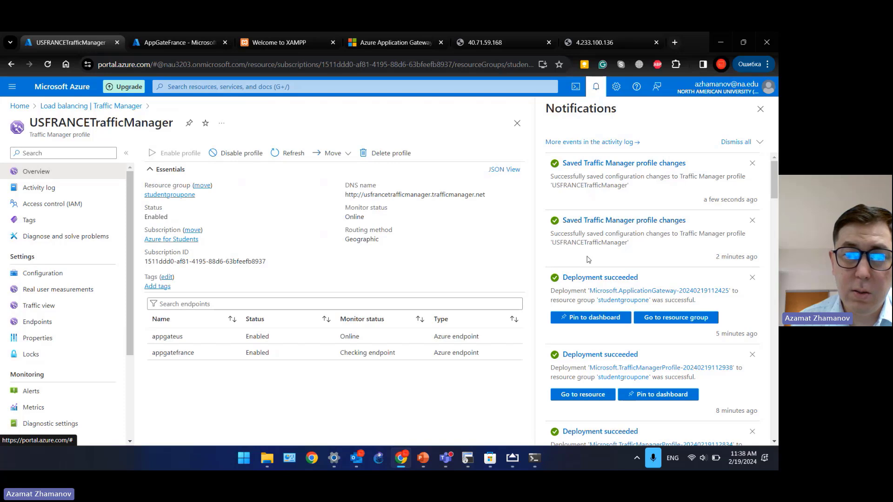
double_click(389, 195)
triple_click(391, 195)
key("ctrl+c")
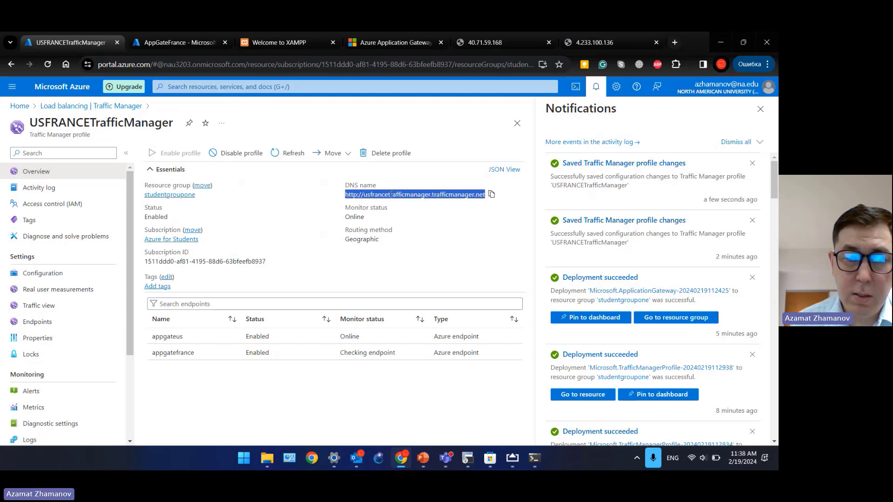
left_click(673, 45)
key("ctrl+v")
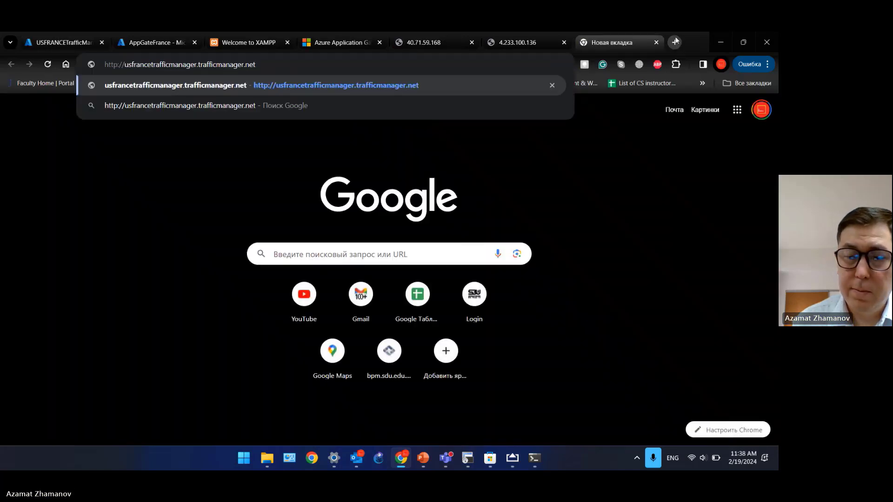
key("Return")
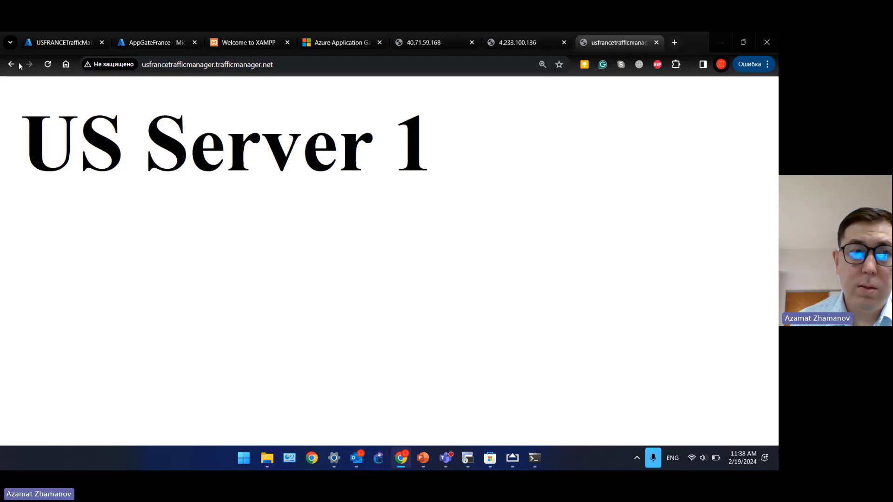
Step: Reload the traffic manager page several times to check which region's servers answer
left_click(53, 66)
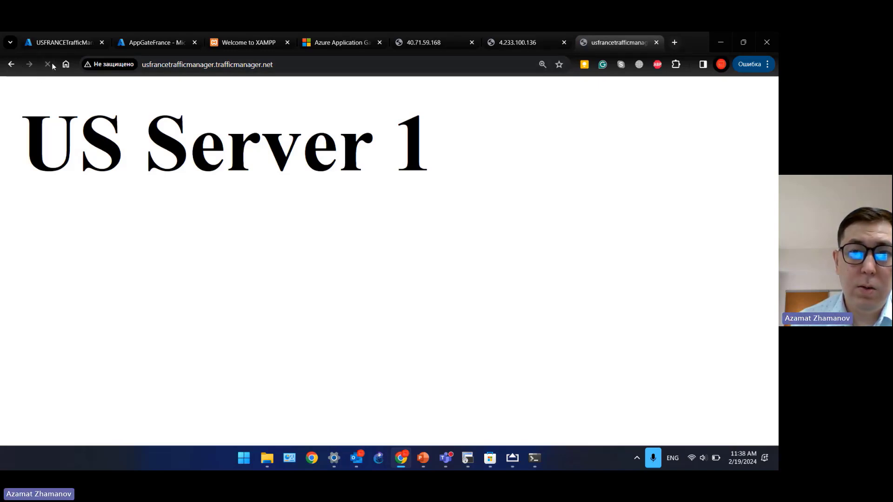
left_click(51, 66)
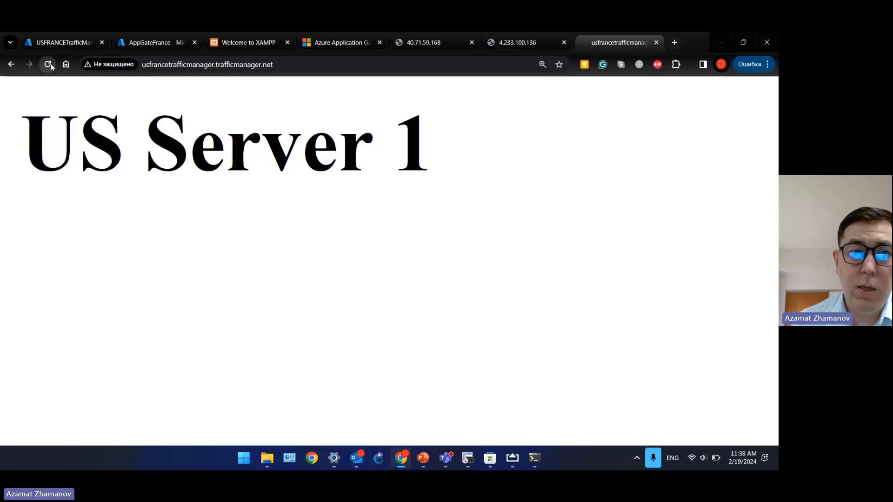
left_click(51, 67)
left_click_drag(260, 130, 163, 129)
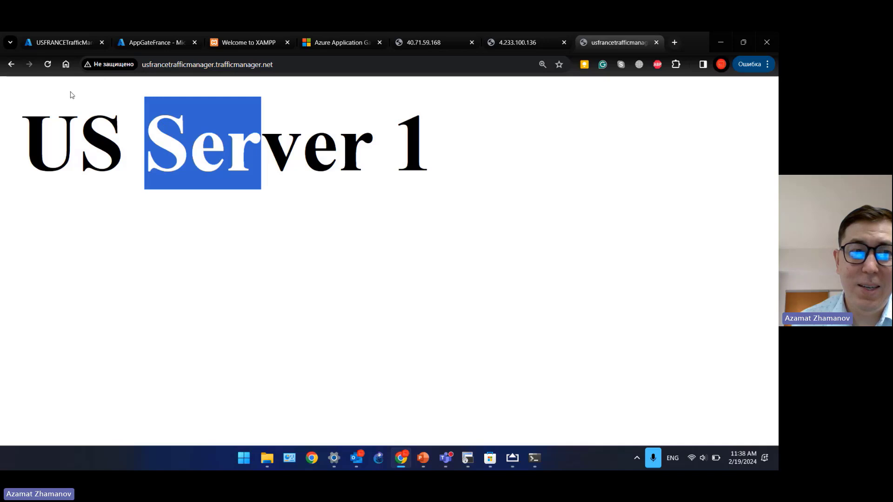
left_click(72, 95)
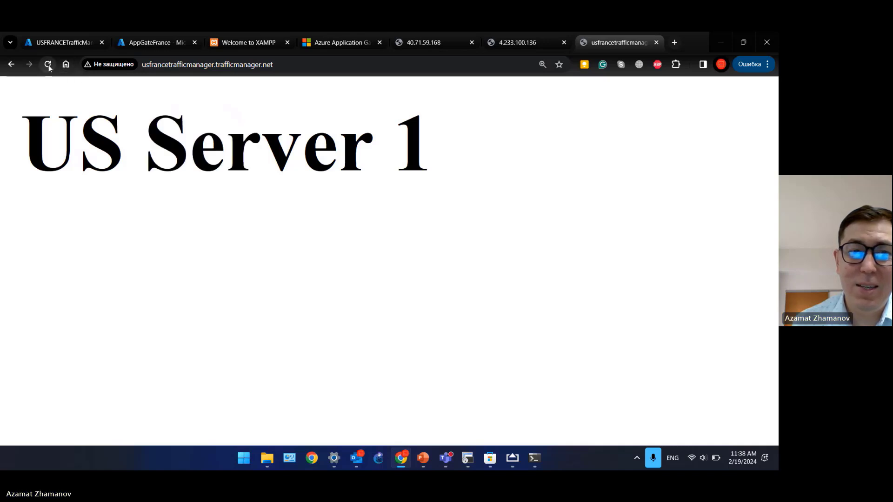
left_click(49, 67)
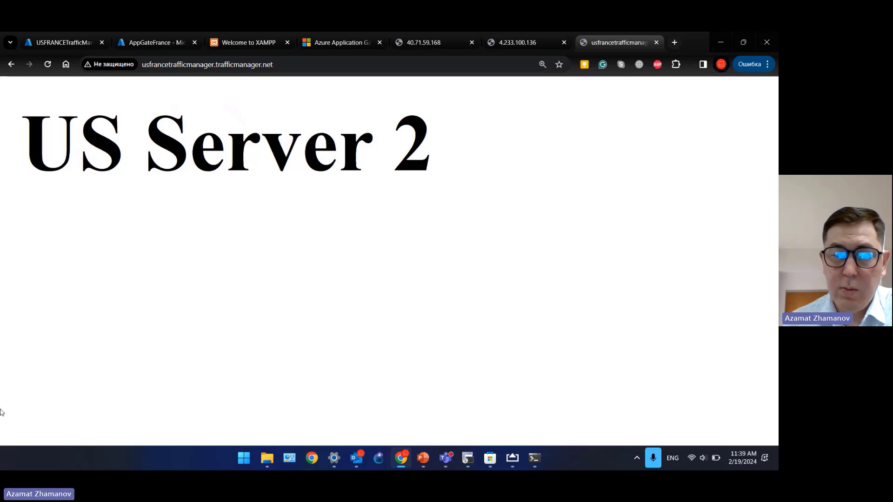
Step: Check the phone's VPN screen in AirServer, and review the USFRANCETrafficManager overview before returning to the traffic manager page
left_click(509, 459)
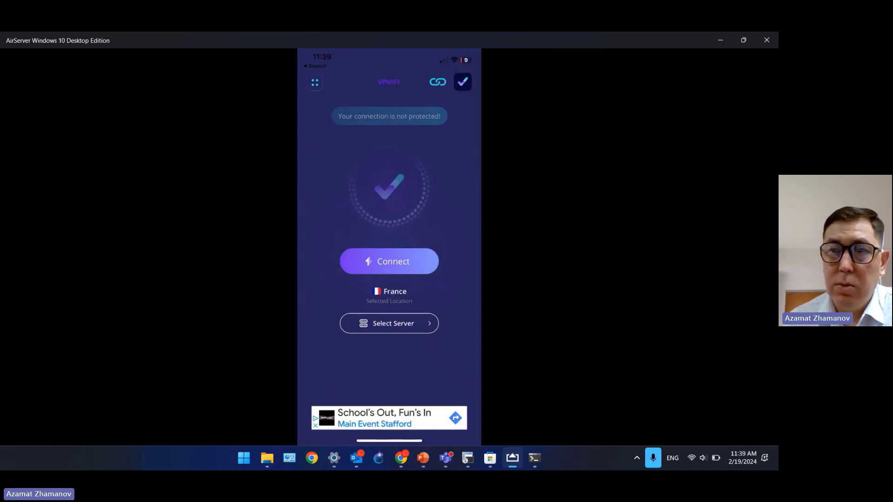
left_click(715, 41)
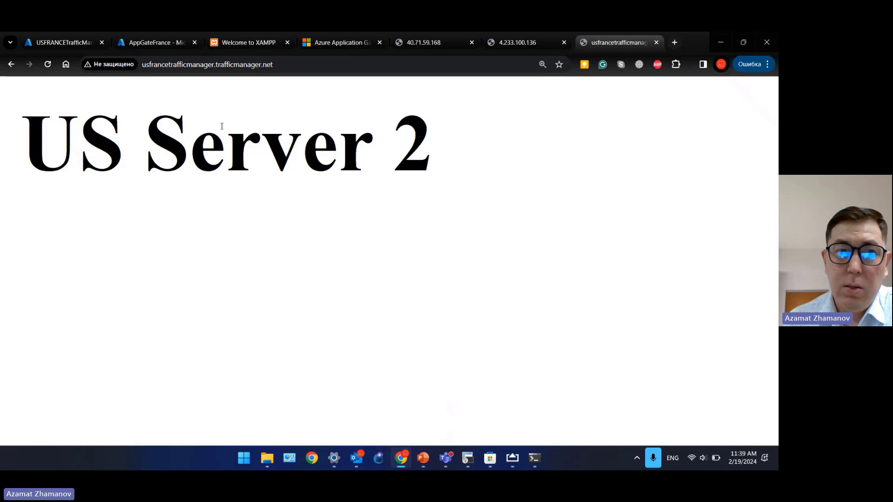
left_click(162, 64)
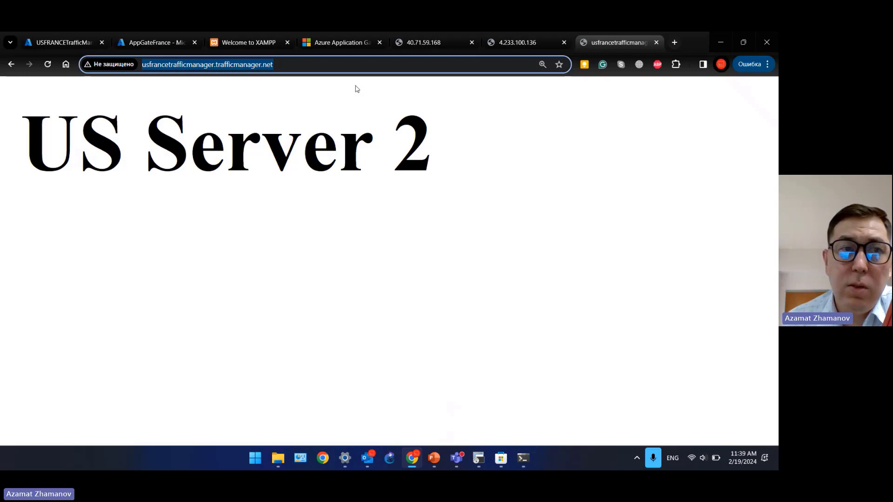
left_click(82, 42)
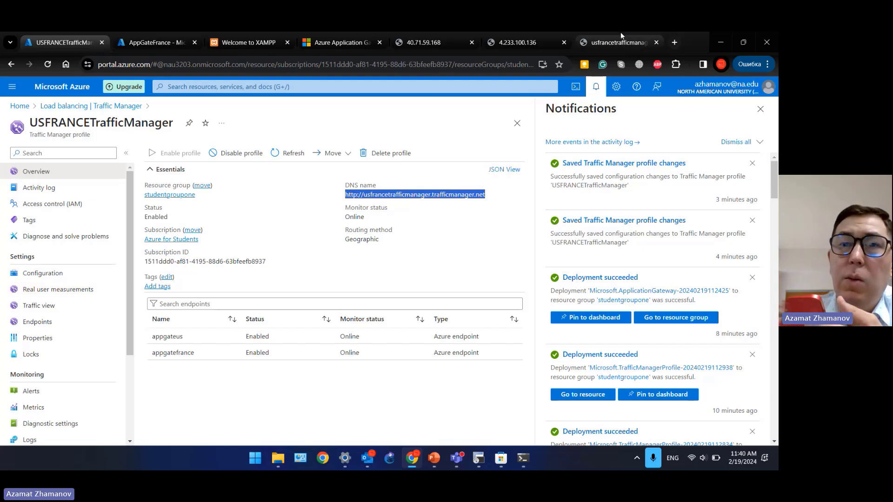
left_click(601, 40)
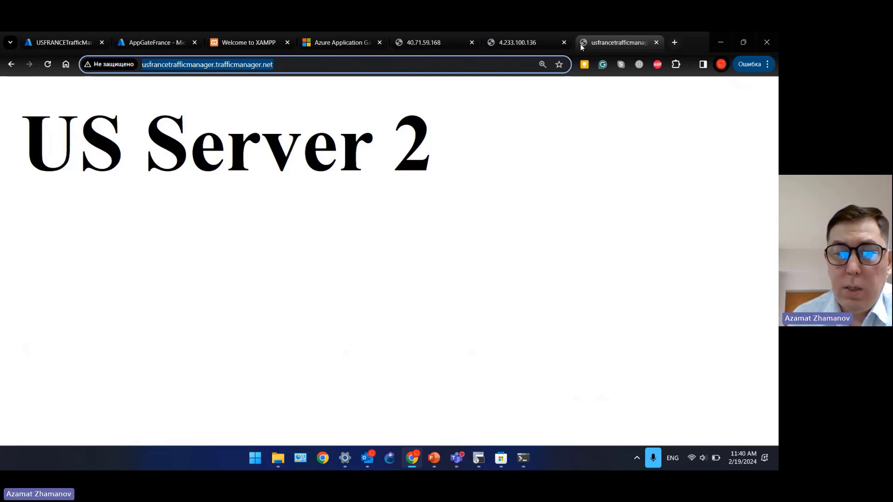
Step: Close the Microsoft Store window and launch AirServer in trial mode to browse the mirrored phone's VPN locations
left_click(505, 465)
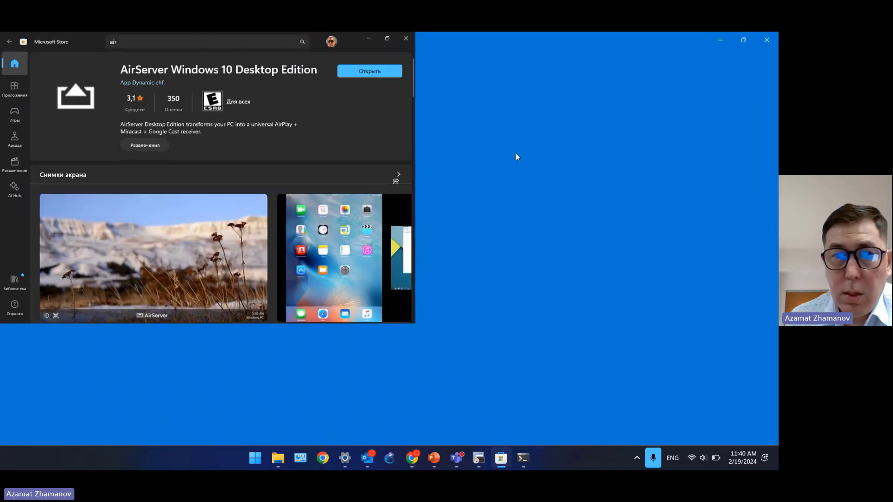
left_click(404, 40)
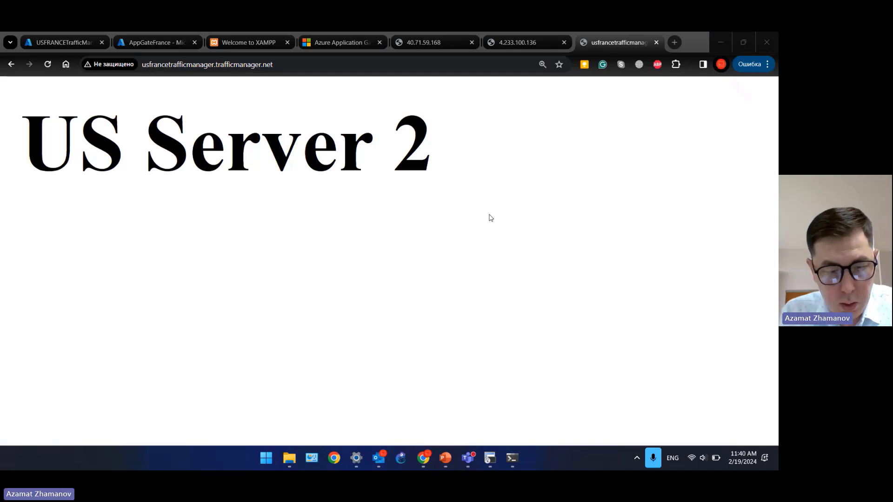
key("super")
type("air")
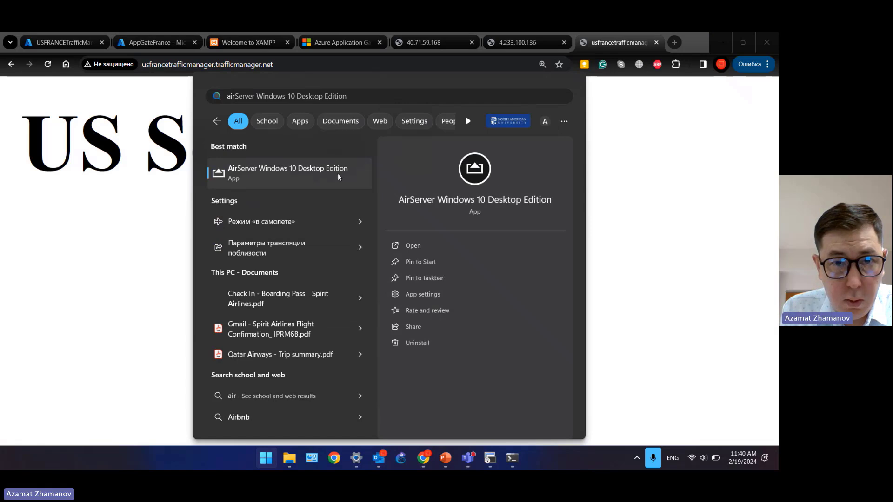
left_click(337, 175)
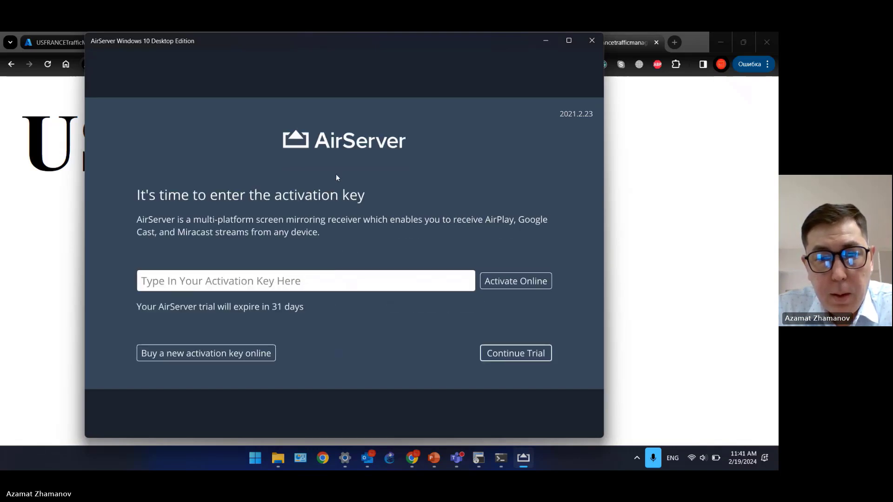
left_click(501, 355)
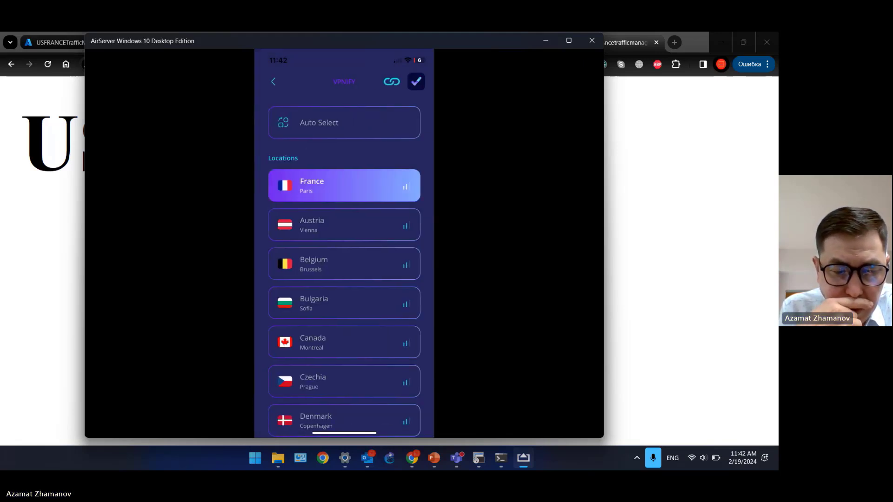
scroll(345, 266, "down", 1)
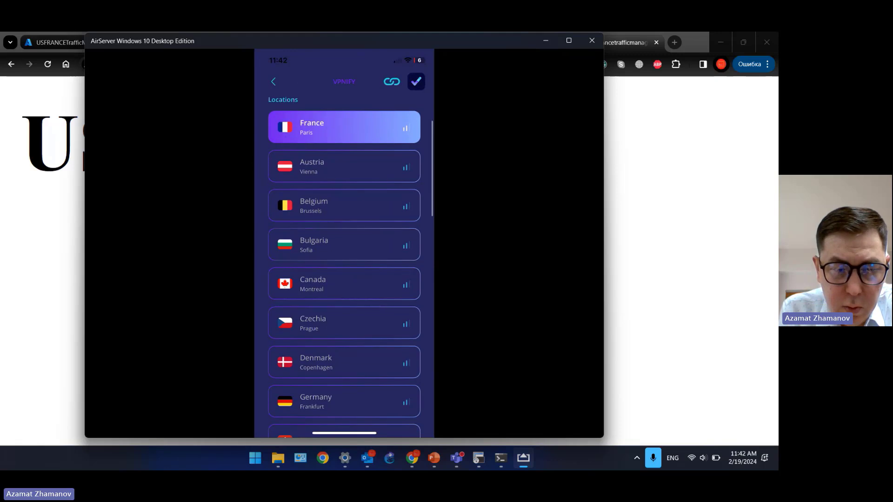